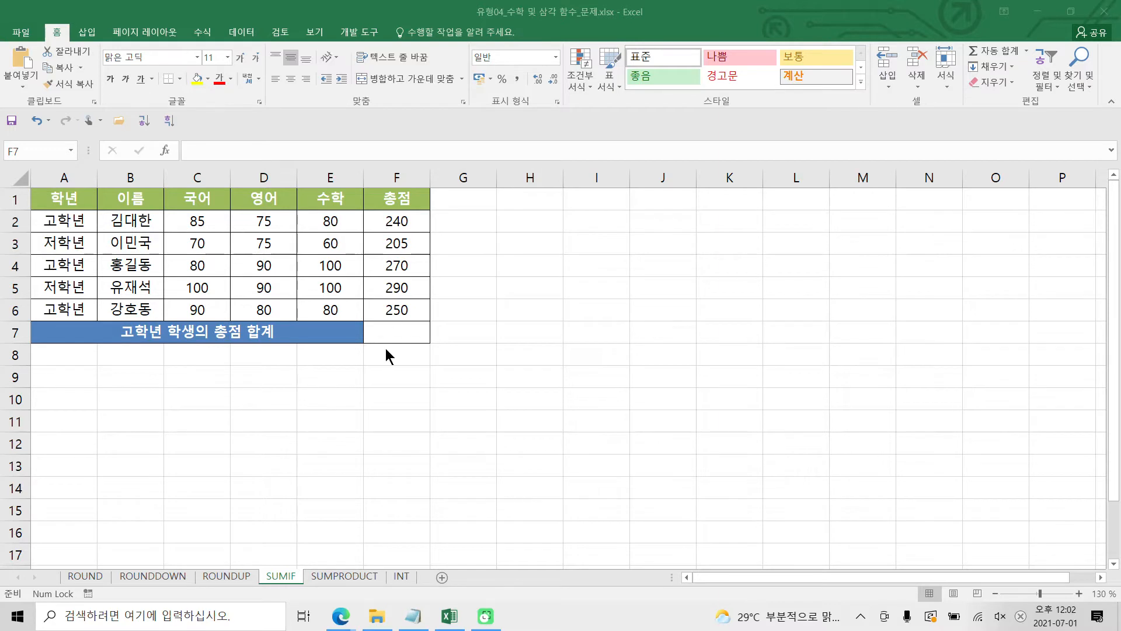
Select cell F7, the empty result cell for the 고학년 학생의 총점 합계 row
click(390, 328)
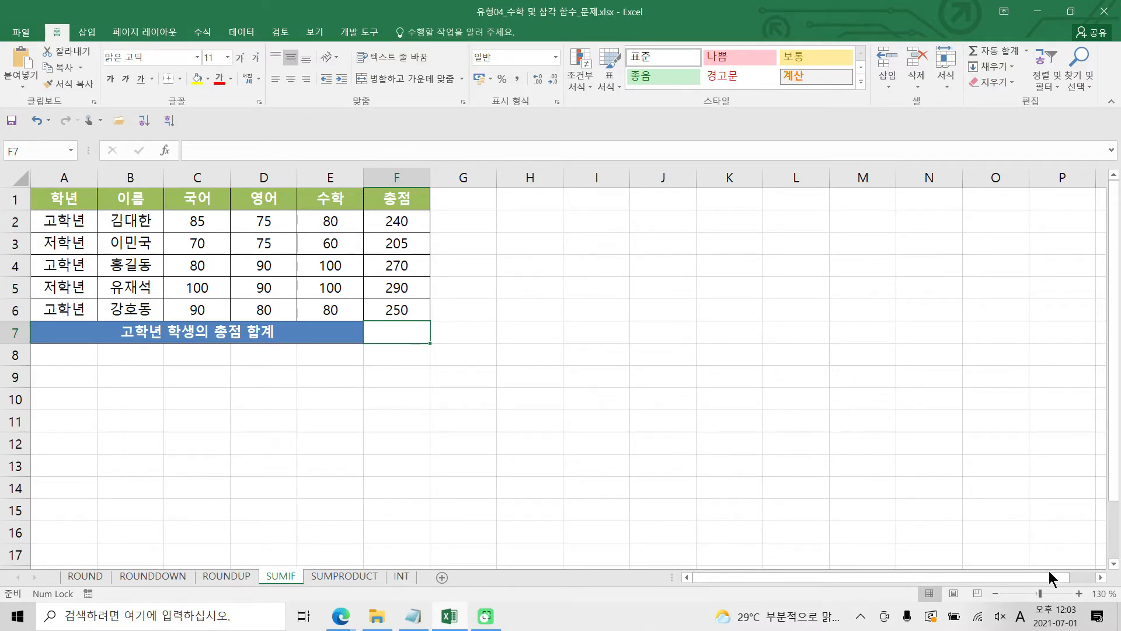
click(1060, 592)
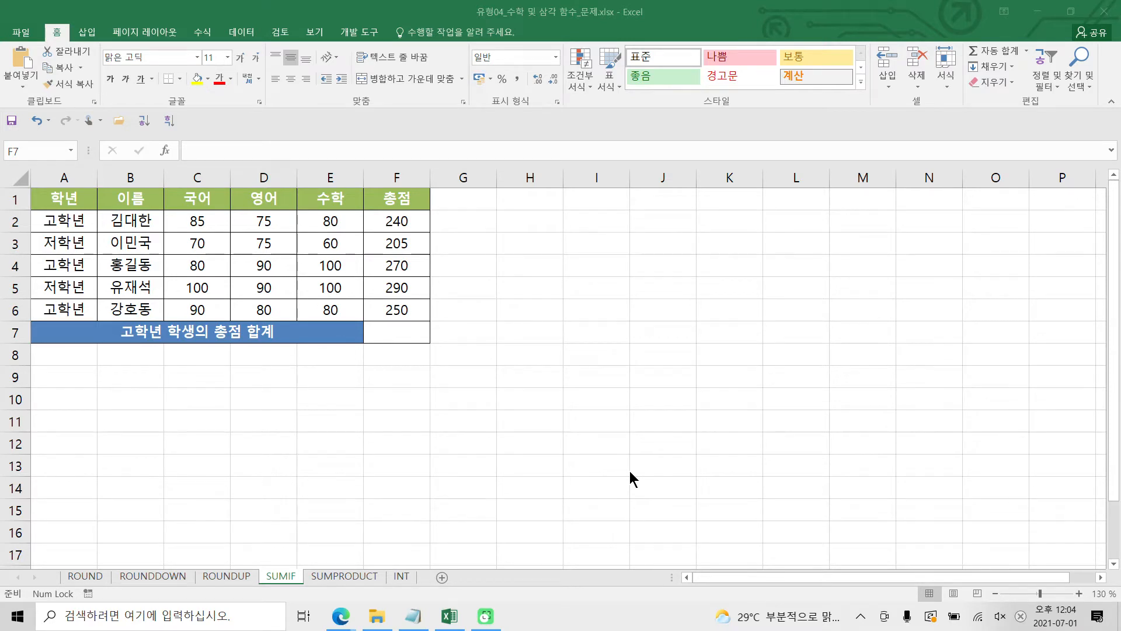
click(398, 330)
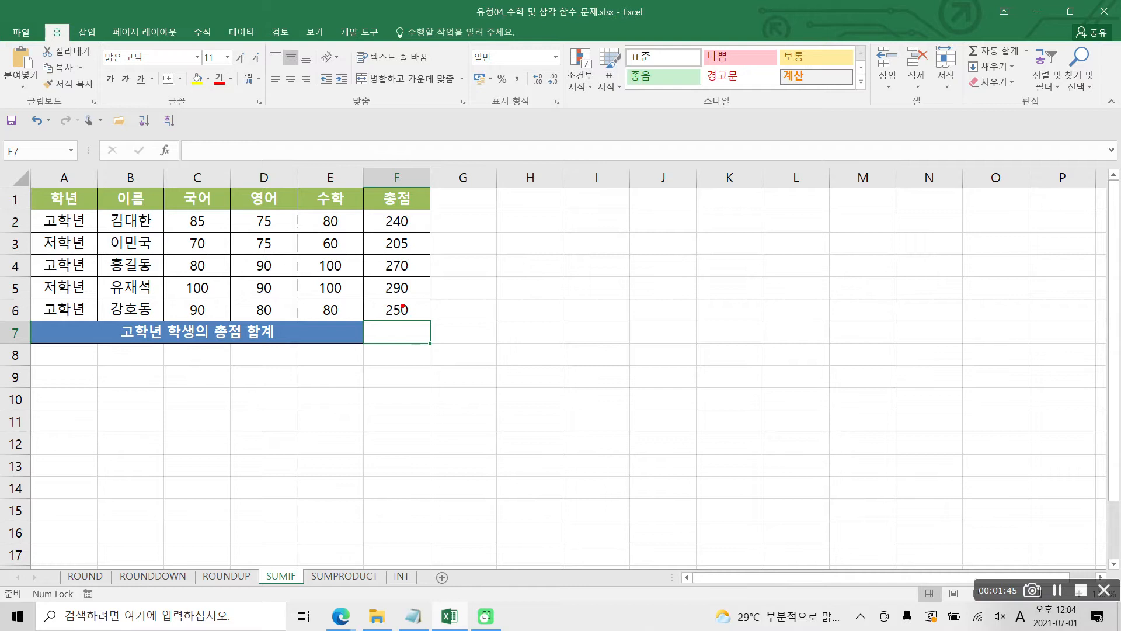
mouse_move(360, 318)
mouse_down()
mouse_move(429, 345)
mouse_move(365, 331)
mouse_up()
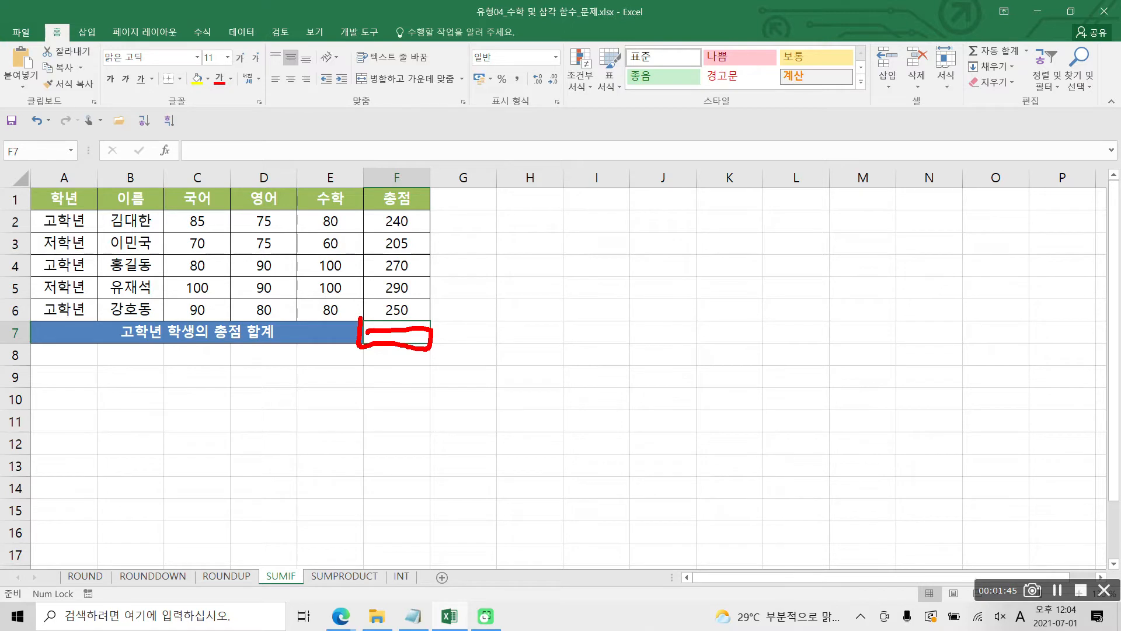
mouse_move(43, 320)
mouse_down()
mouse_move(58, 189)
mouse_move(100, 295)
mouse_move(53, 331)
mouse_up()
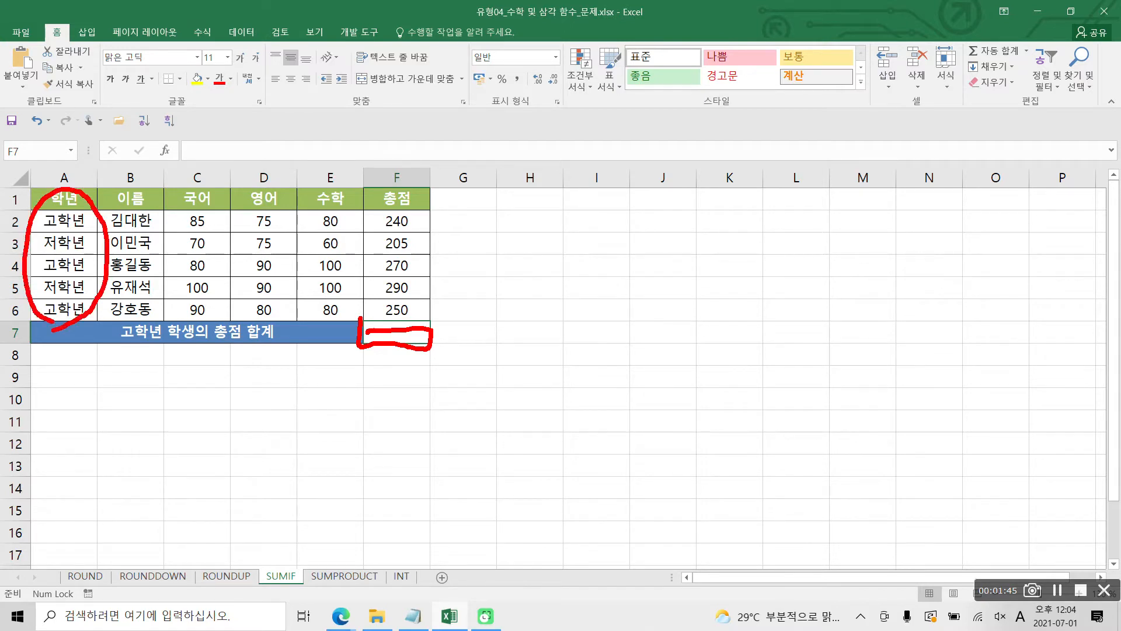
drag(98, 214, 109, 199)
mouse_move(88, 252)
mouse_down()
mouse_move(94, 268)
mouse_move(105, 245)
mouse_up()
mouse_move(83, 302)
mouse_down()
mouse_move(90, 325)
mouse_move(107, 306)
mouse_up()
mouse_move(365, 206)
mouse_down()
mouse_move(367, 310)
mouse_move(433, 326)
mouse_move(437, 213)
mouse_move(369, 206)
mouse_up()
mouse_move(406, 354)
mouse_down()
mouse_move(371, 348)
mouse_move(415, 367)
mouse_up()
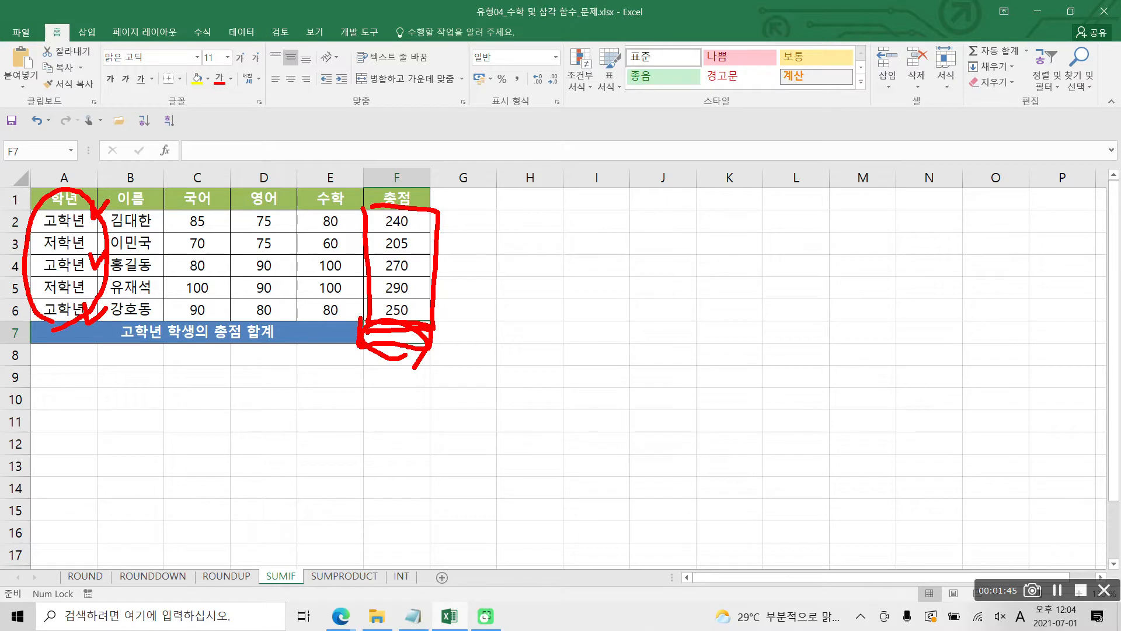
key(Escape)
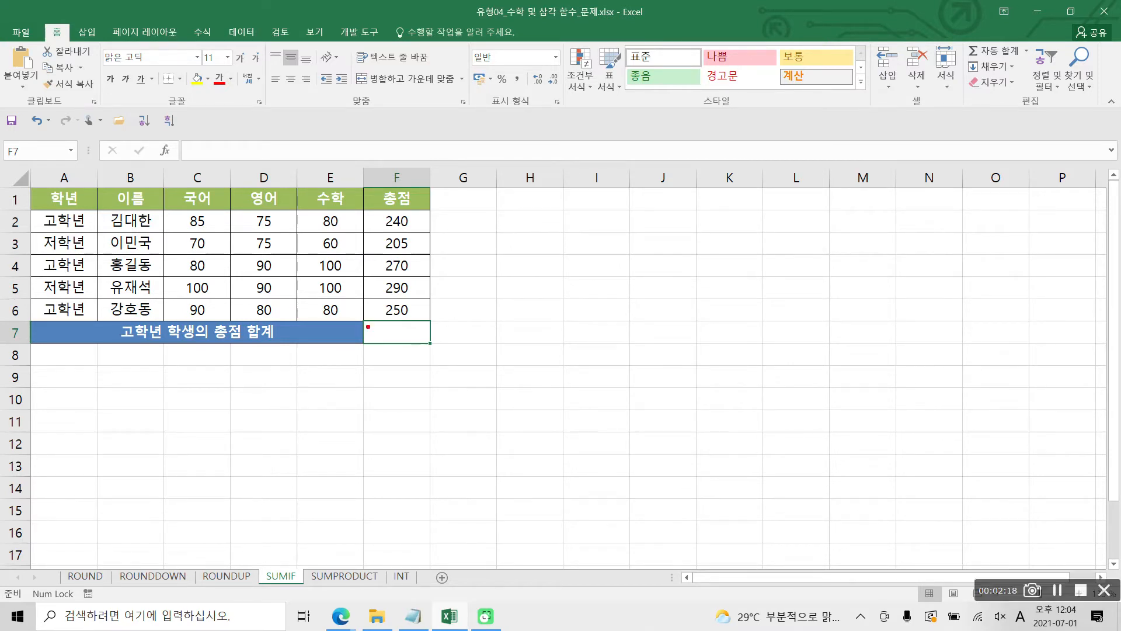
mouse_move(363, 321)
mouse_down()
mouse_move(430, 344)
mouse_move(396, 336)
mouse_move(404, 328)
mouse_up()
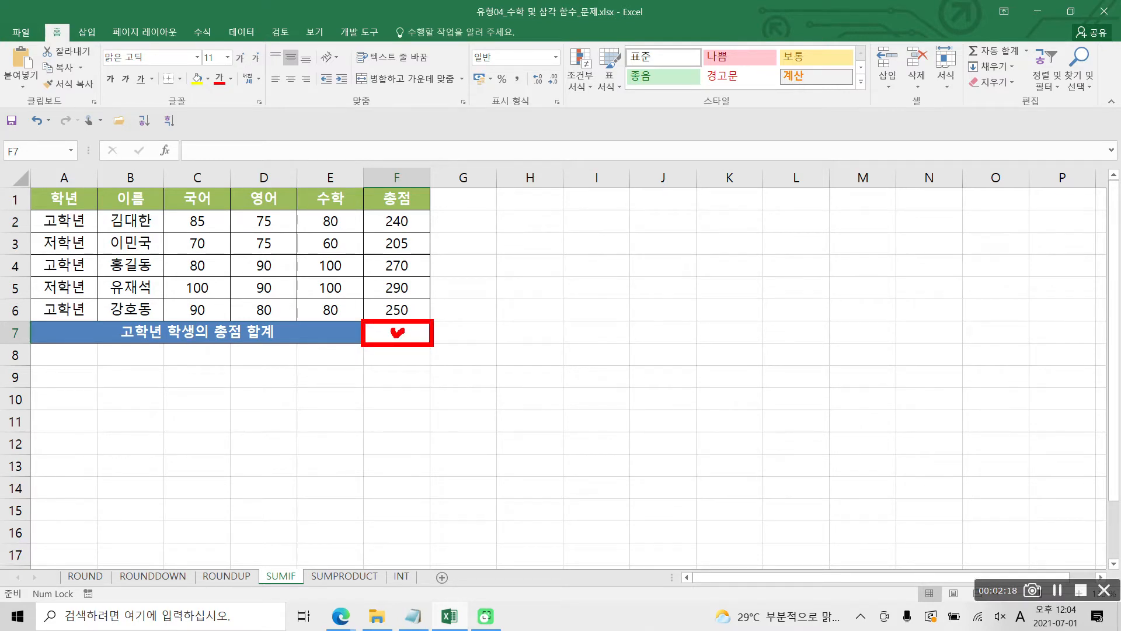
Start a SUMIF formula in cell F7
click(238, 151)
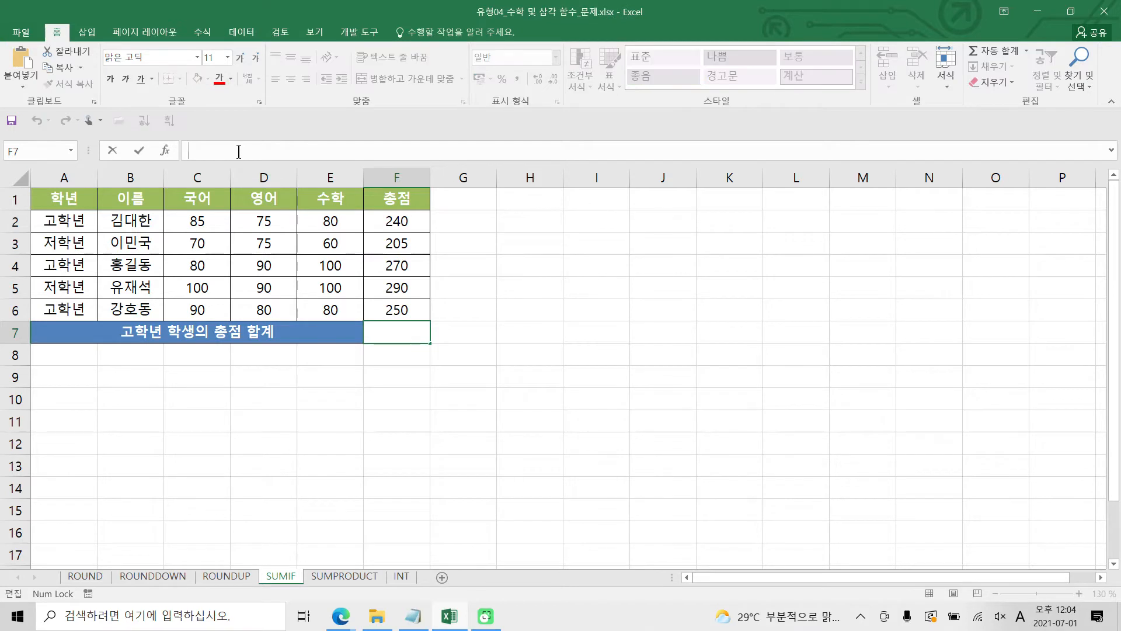
text(=)
key(Hangul)
text(내)
key(BackSpace)
key(BackSpace)
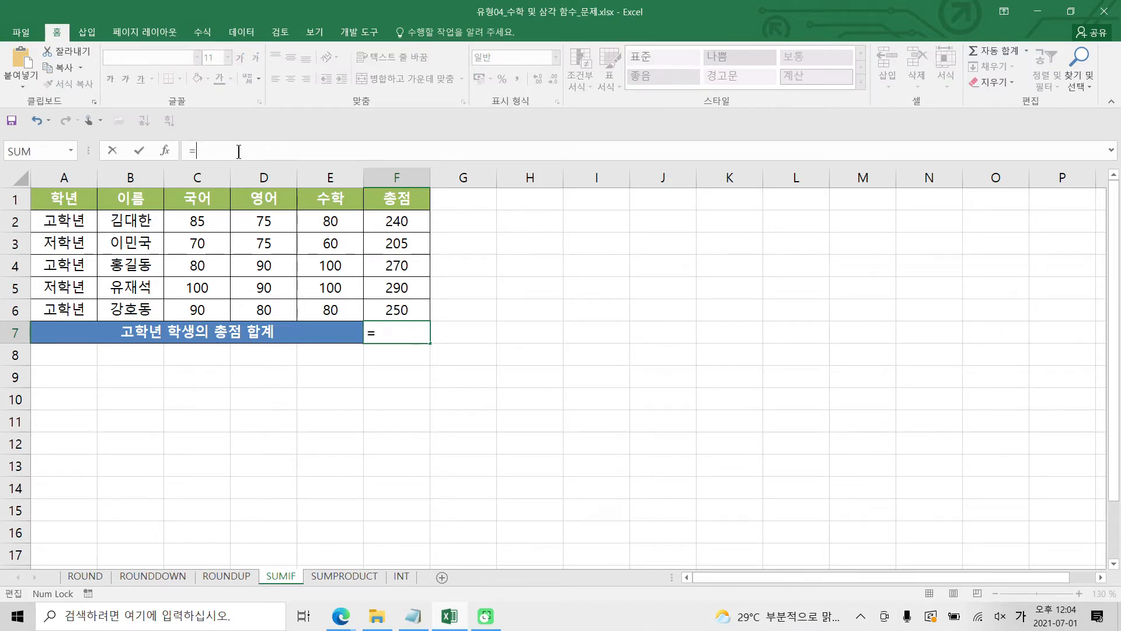
key(Hangul)
text(su)
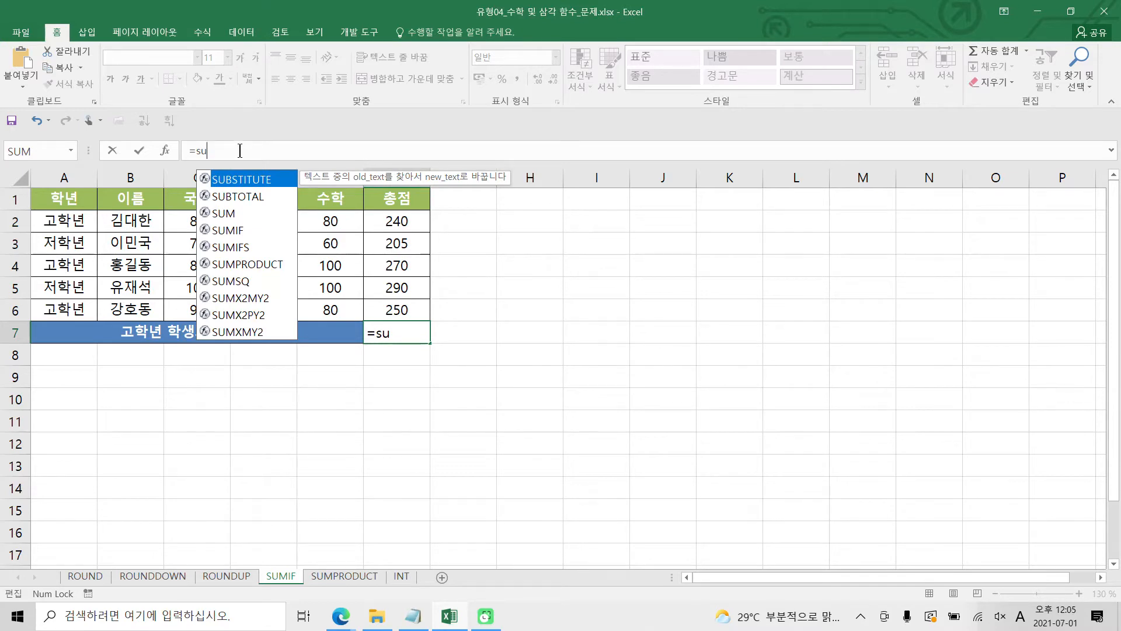
double_click(229, 231)
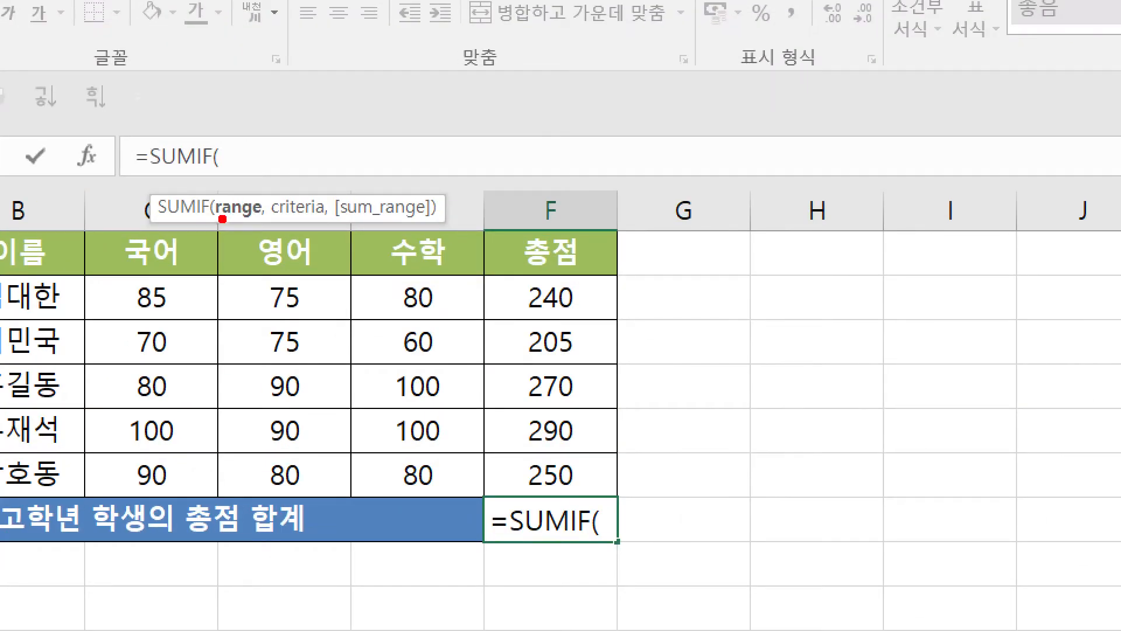
drag(216, 223, 432, 220)
click(271, 223)
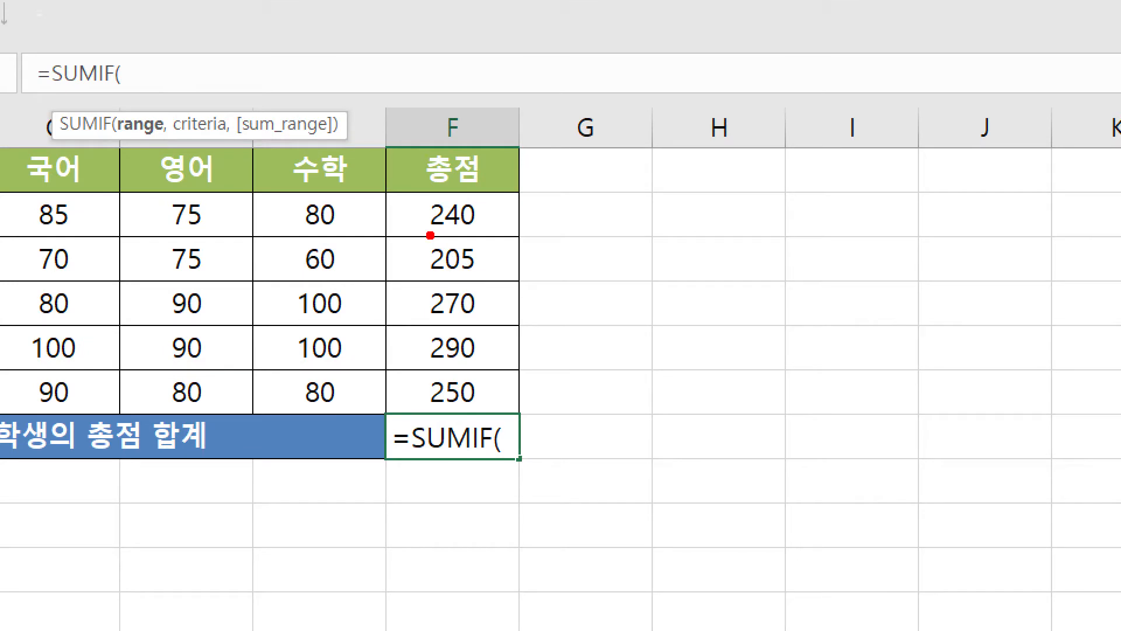
drag(241, 133, 339, 144)
drag(107, 147, 169, 139)
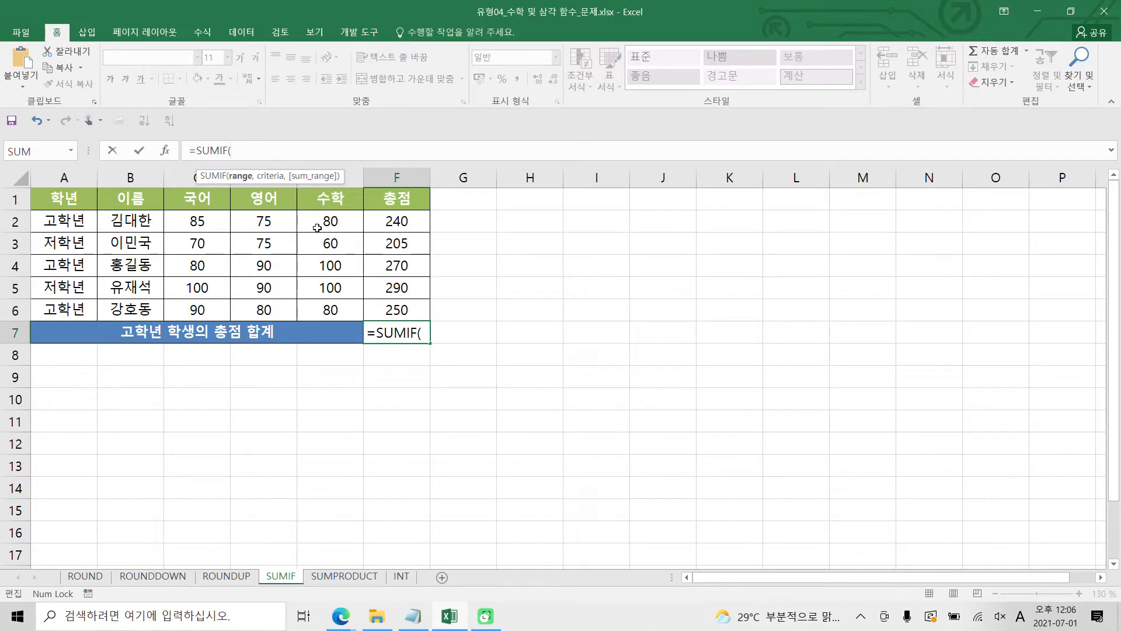
Set the SUMIF range argument to the 학년 cells A2:A6 and continue to the criteria argument
click(61, 219)
drag(60, 219, 61, 303)
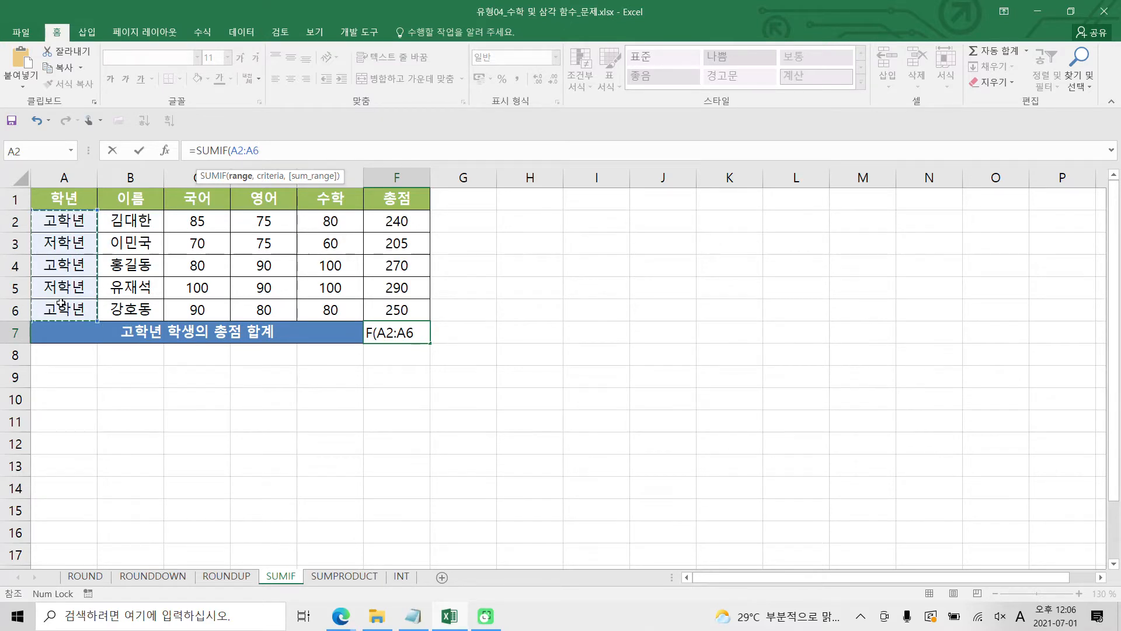
mouse_move(31, 210)
mouse_down()
mouse_move(84, 274)
mouse_move(99, 320)
mouse_up()
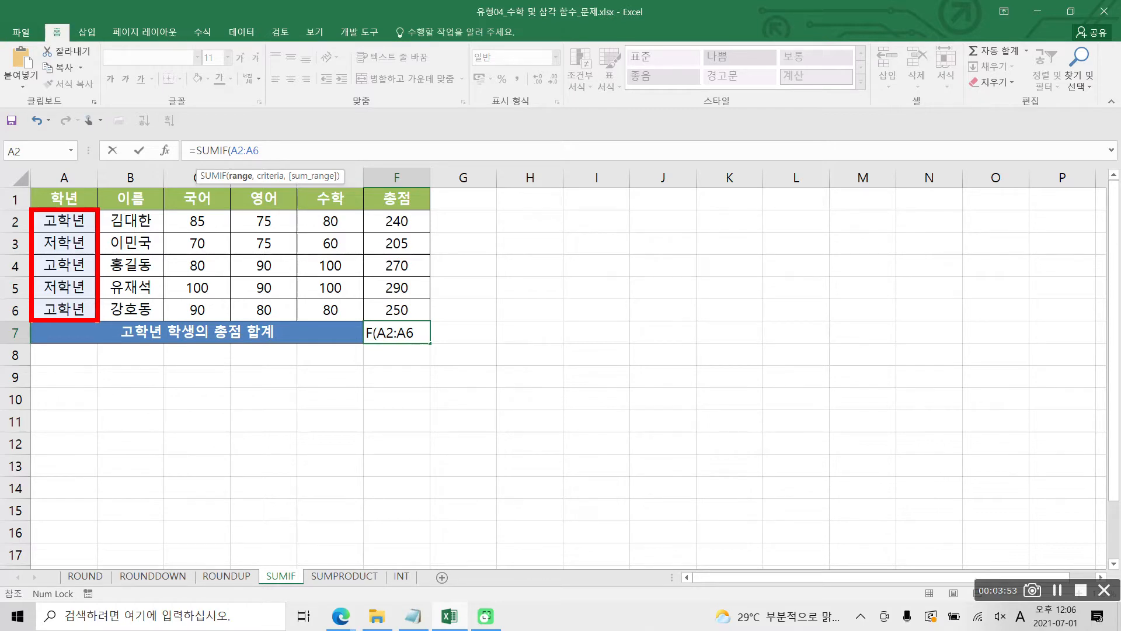
text(,)
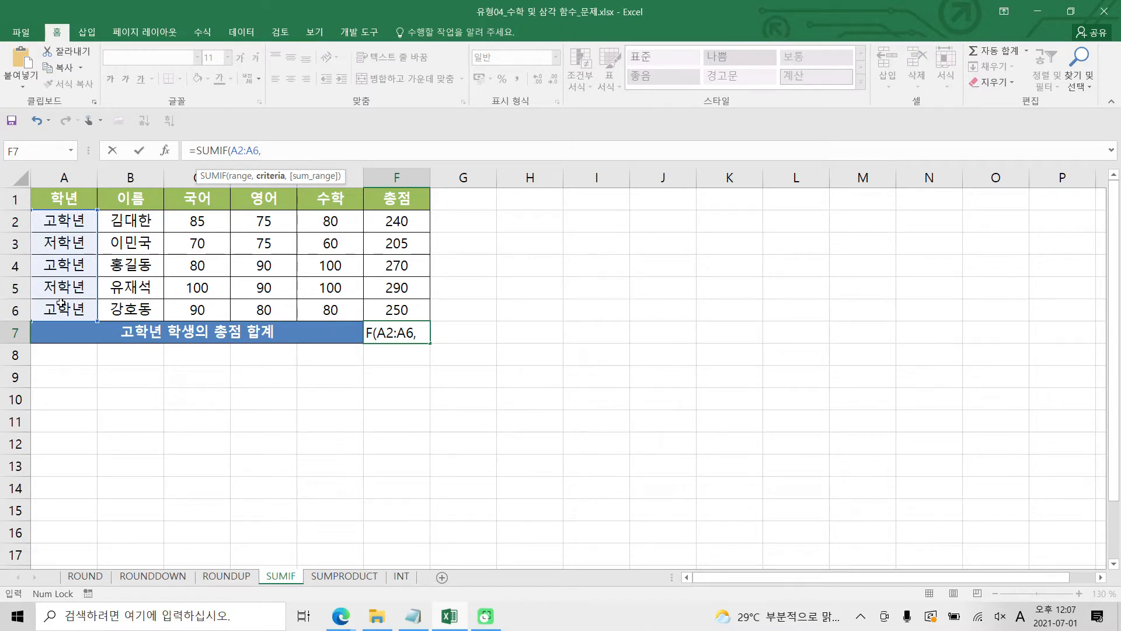
Enter "고학년" in quotation marks as the SUMIF criteria and continue to the sum range argument
text("r)
key(Hangul)
key(BackSpace)
text(고)
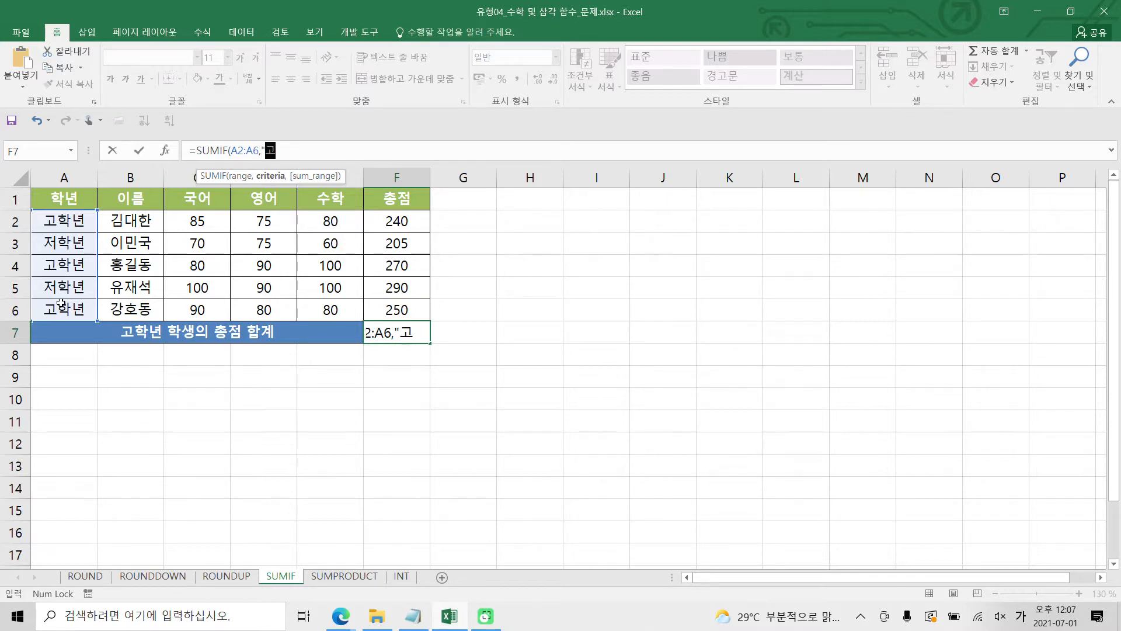
text(학년)
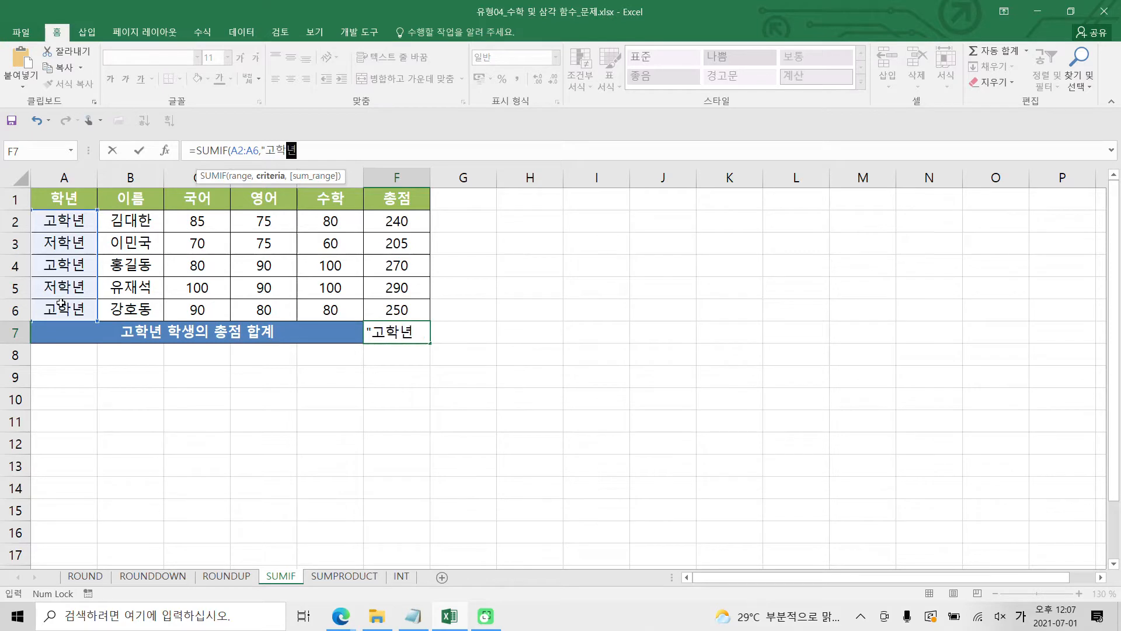
text(")
text(,)
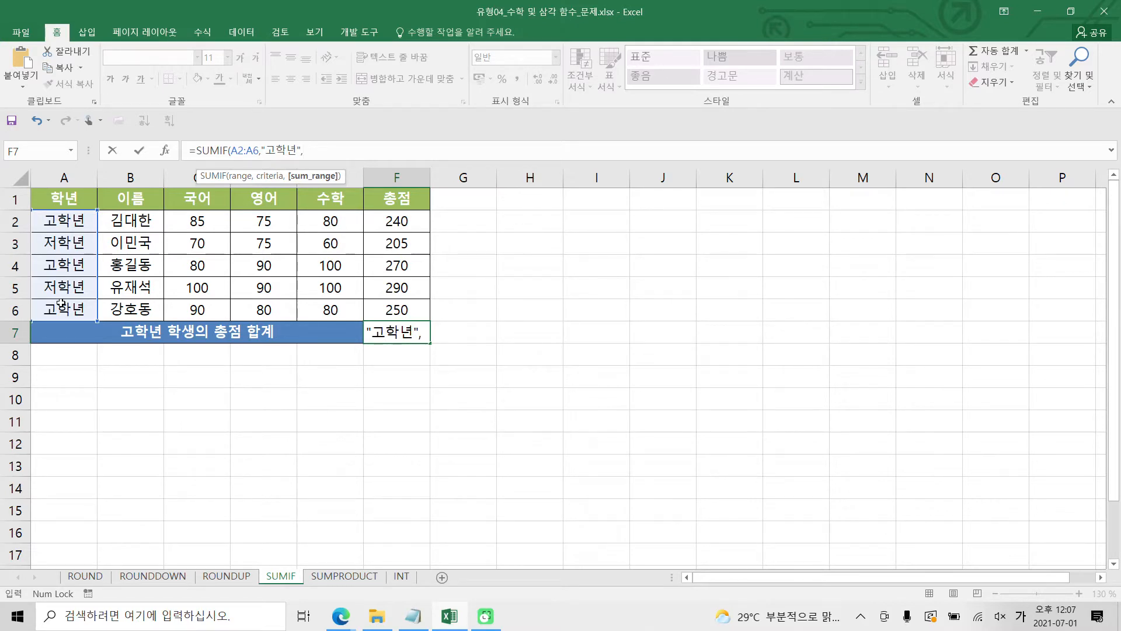
Set the sum range to the 총점 cells F2:F6 and complete the SUMIF formula in F7
mouse_move(40, 205)
mouse_down()
mouse_move(28, 314)
mouse_move(96, 320)
mouse_move(101, 229)
mouse_move(38, 204)
mouse_up()
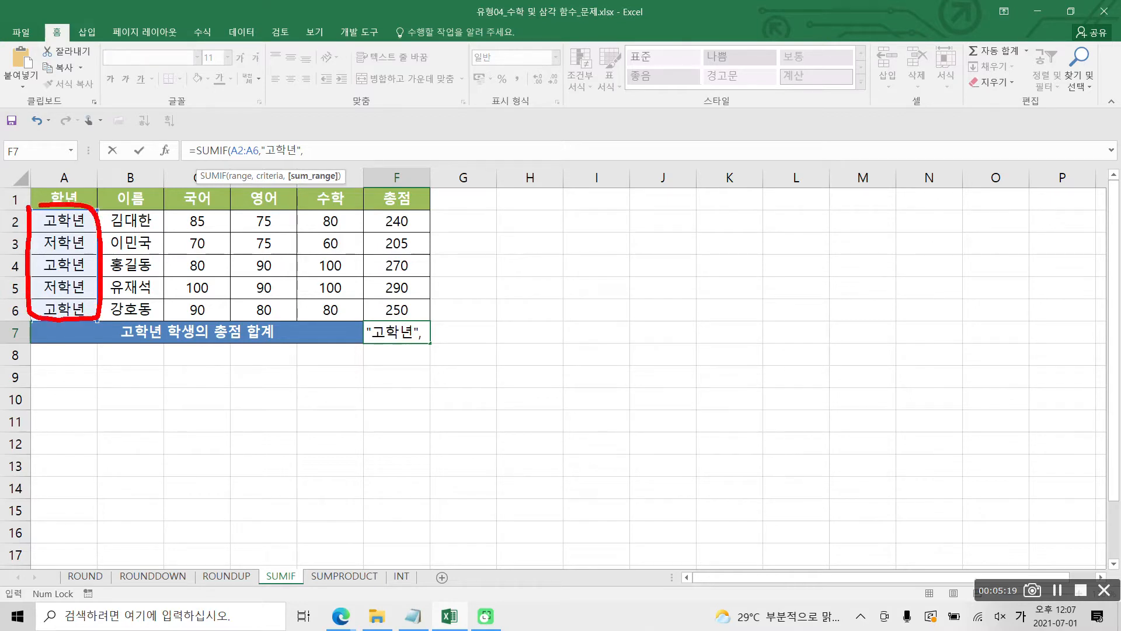
mouse_move(358, 204)
mouse_down()
mouse_move(356, 307)
mouse_move(385, 324)
mouse_move(427, 303)
mouse_move(428, 210)
mouse_move(365, 207)
mouse_up()
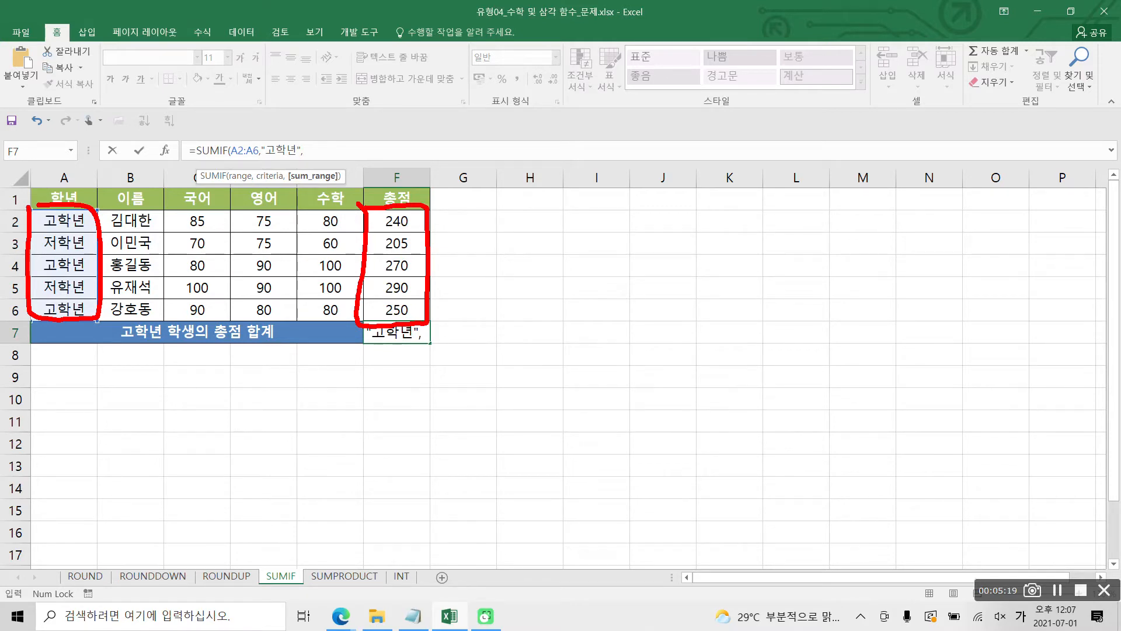
click(395, 230)
drag(395, 231, 399, 311)
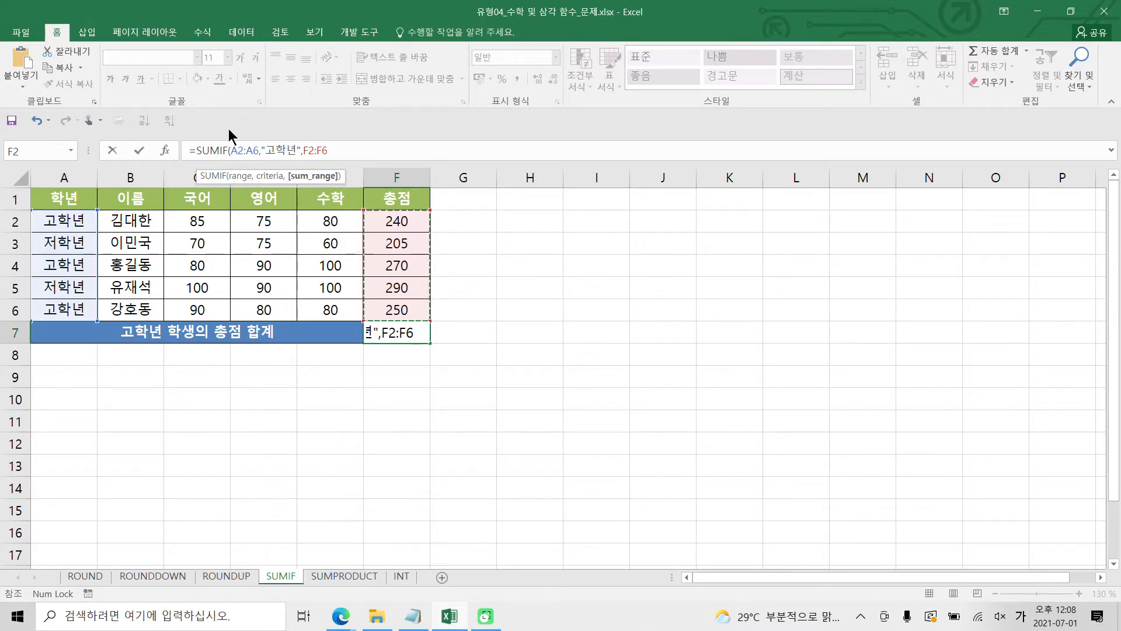
click(139, 148)
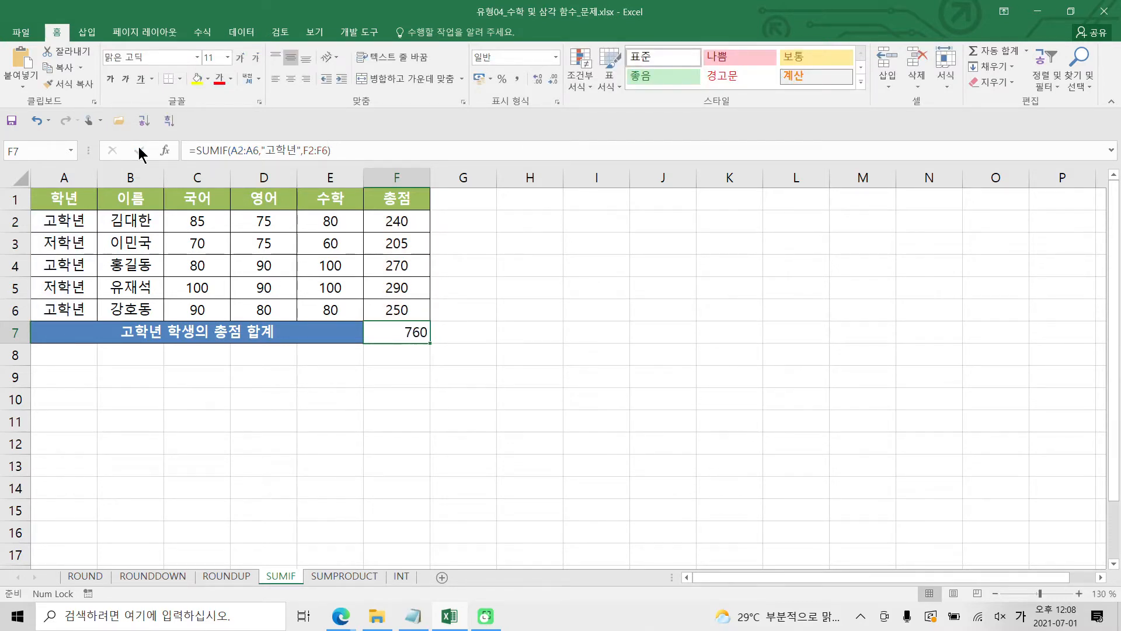
Select the 고학년 totals F2, F4 and F6 together to check their sum against the formula result
click(384, 226)
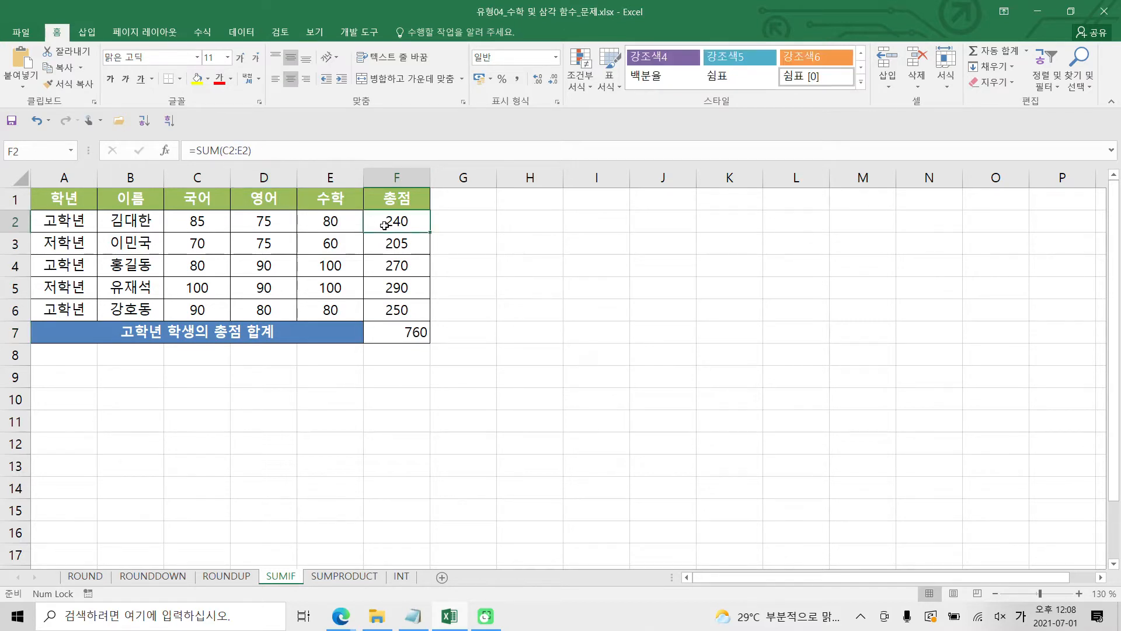
ctrl+click(384, 269)
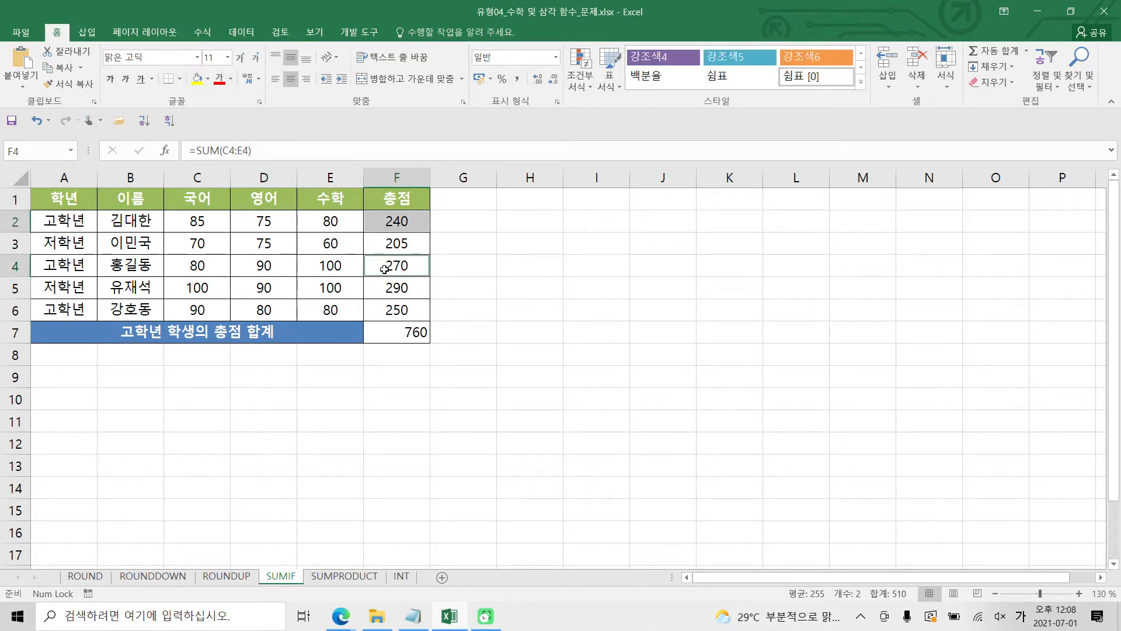
ctrl+click(386, 310)
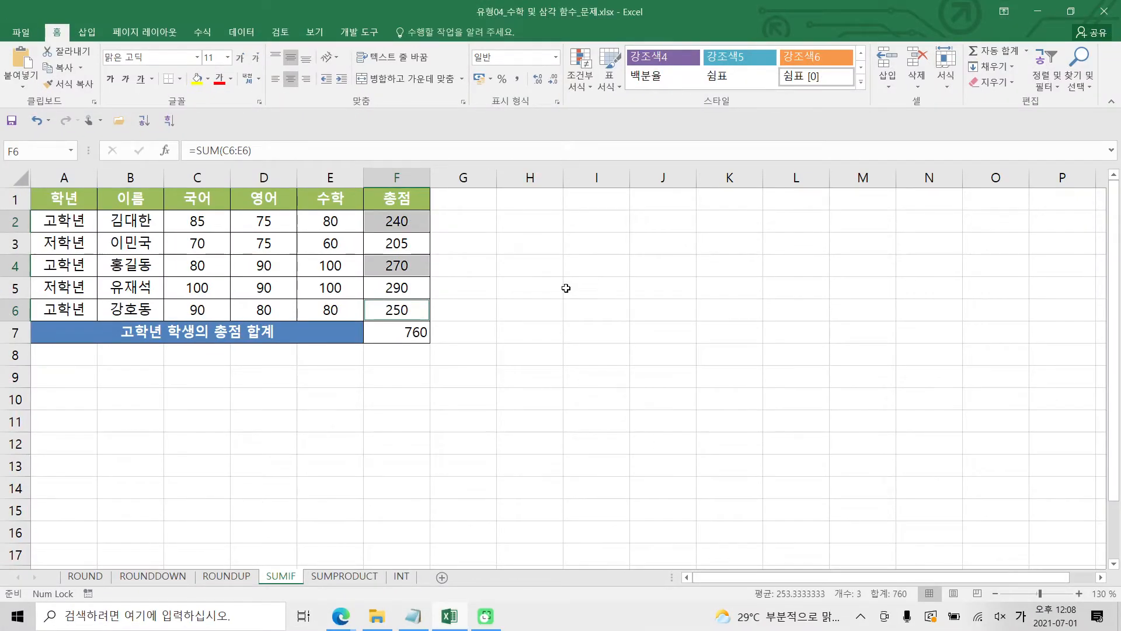
click(414, 221)
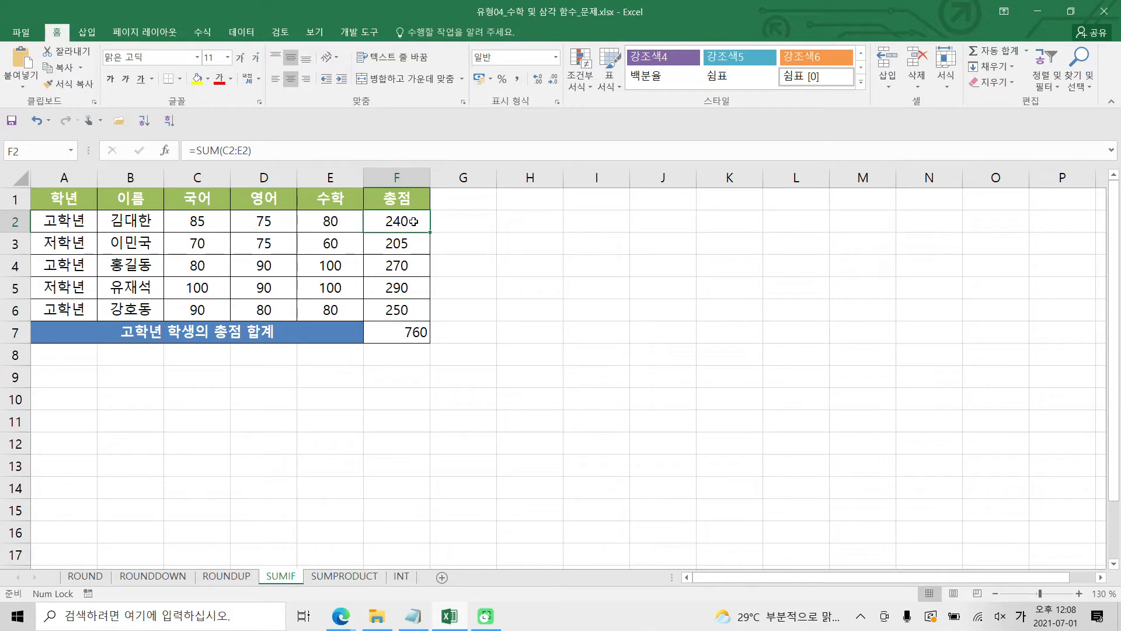
ctrl+click(405, 271)
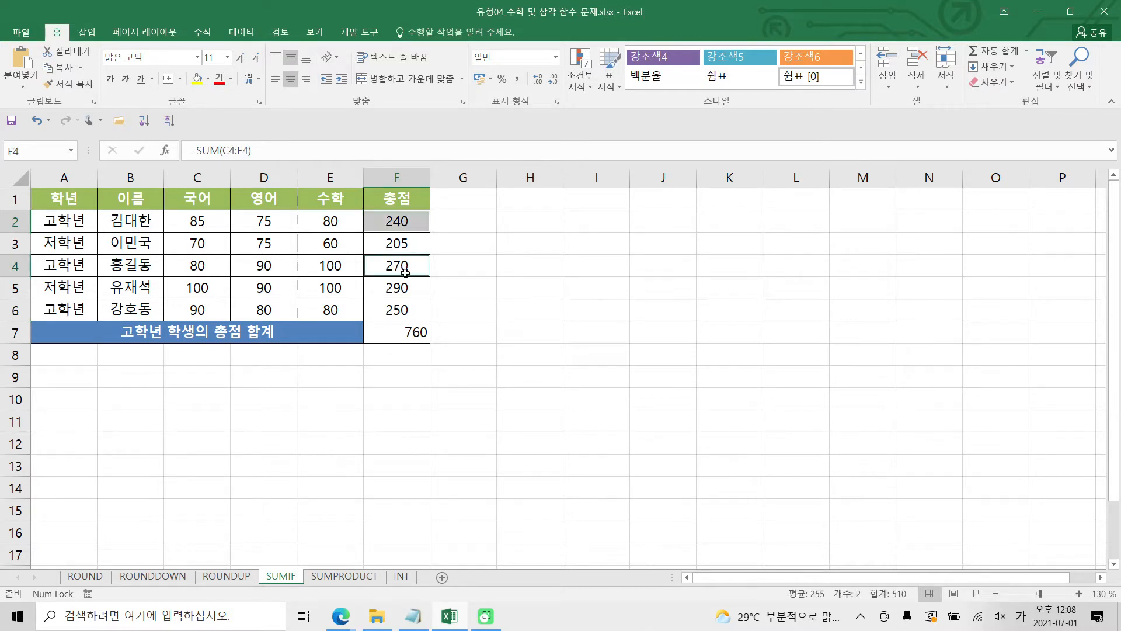
ctrl+click(407, 304)
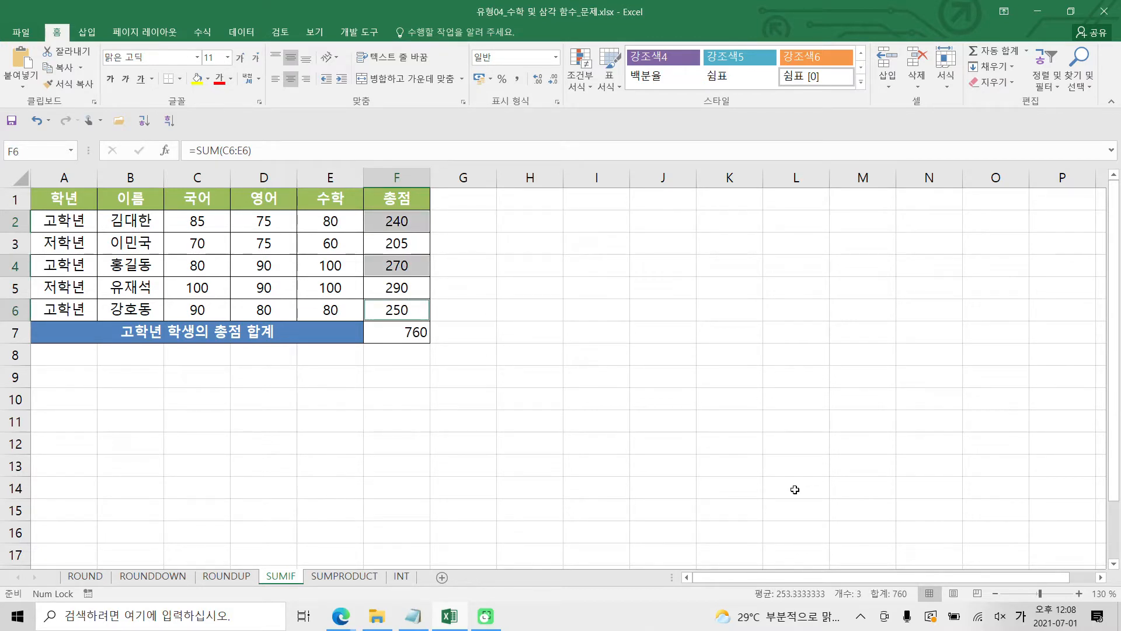
mouse_move(909, 607)
mouse_down()
mouse_move(878, 612)
mouse_move(934, 561)
mouse_move(911, 620)
mouse_up()
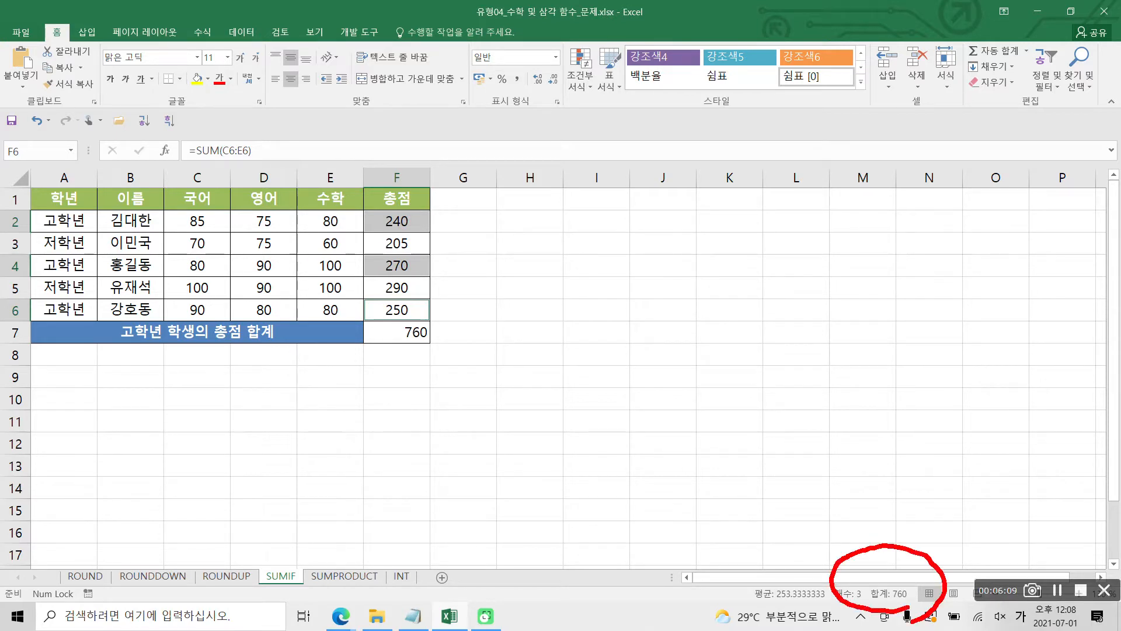
drag(425, 200, 450, 204)
drag(429, 266, 454, 264)
mouse_move(430, 305)
mouse_down()
mouse_move(456, 304)
mouse_move(749, 489)
mouse_move(851, 575)
mouse_move(867, 553)
mouse_up()
mouse_move(435, 351)
mouse_down()
mouse_move(401, 355)
mouse_move(441, 362)
mouse_up()
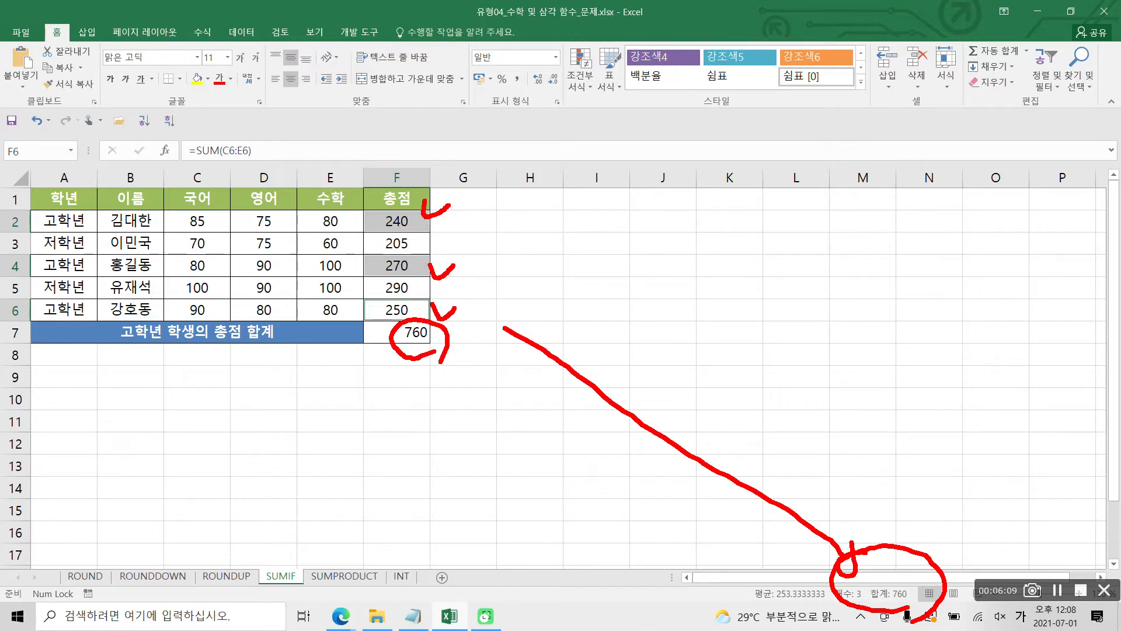
key(Escape)
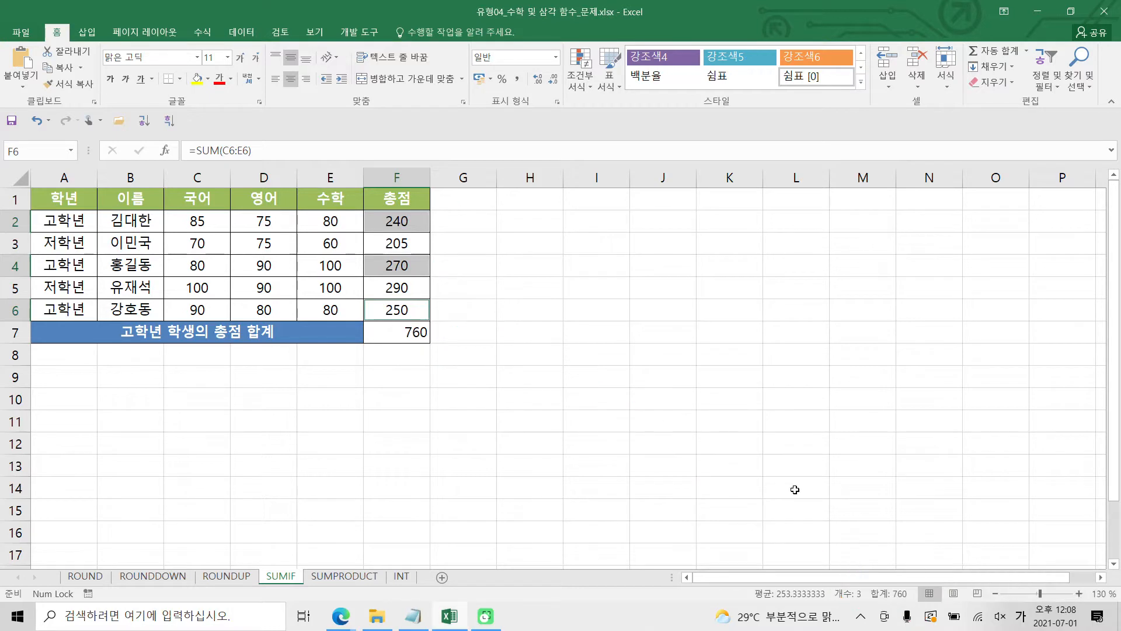
click(722, 425)
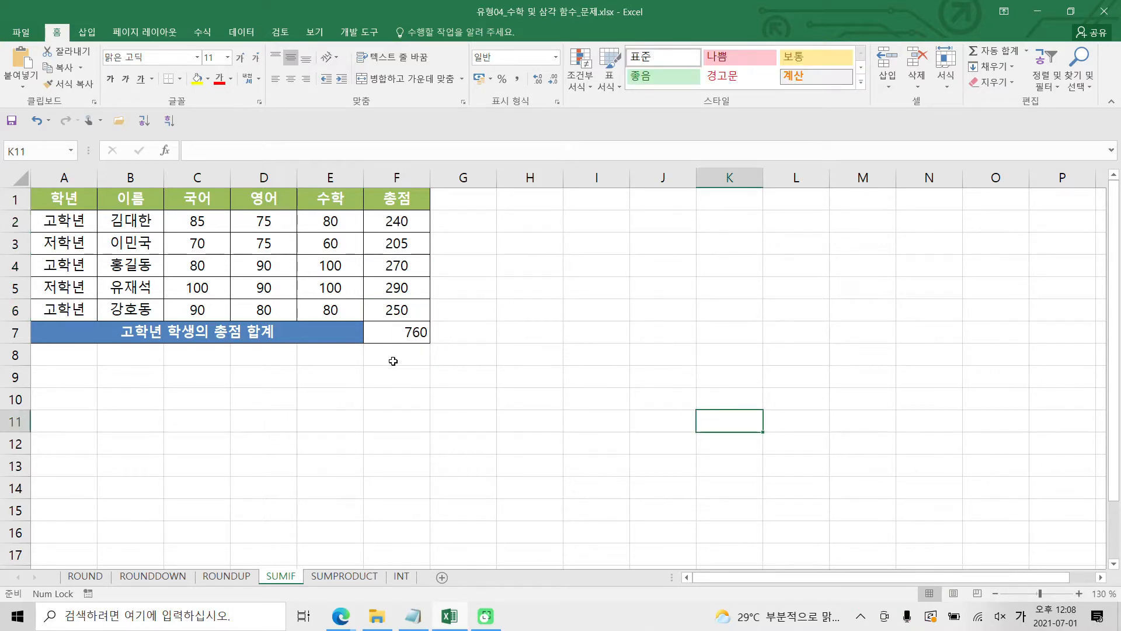
click(406, 223)
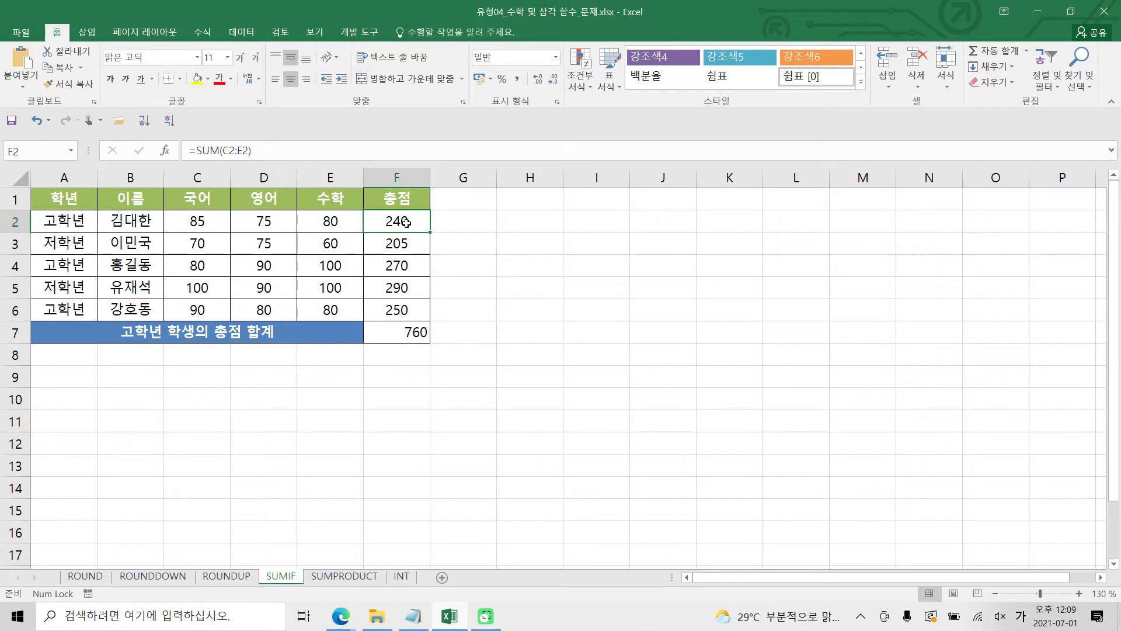
Add F4 and F6 to the selected F2 to compare the 고학년 totals' sum with the result in F7
ctrl+click(396, 266)
ctrl+click(387, 316)
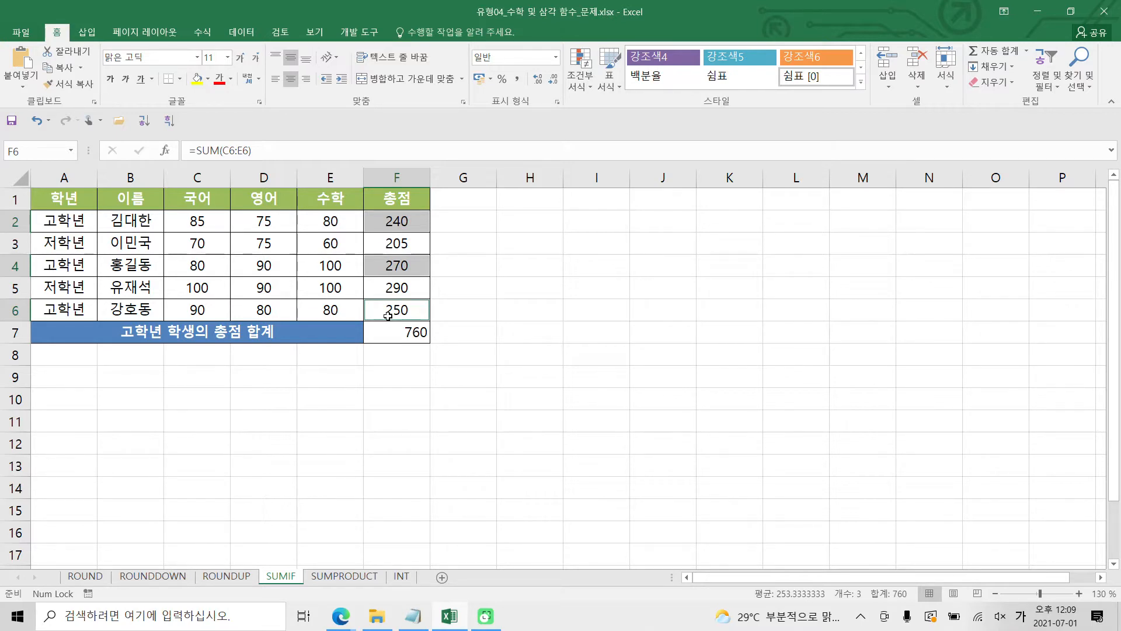
mouse_move(389, 316)
mouse_down()
mouse_move(439, 351)
mouse_move(393, 320)
mouse_up()
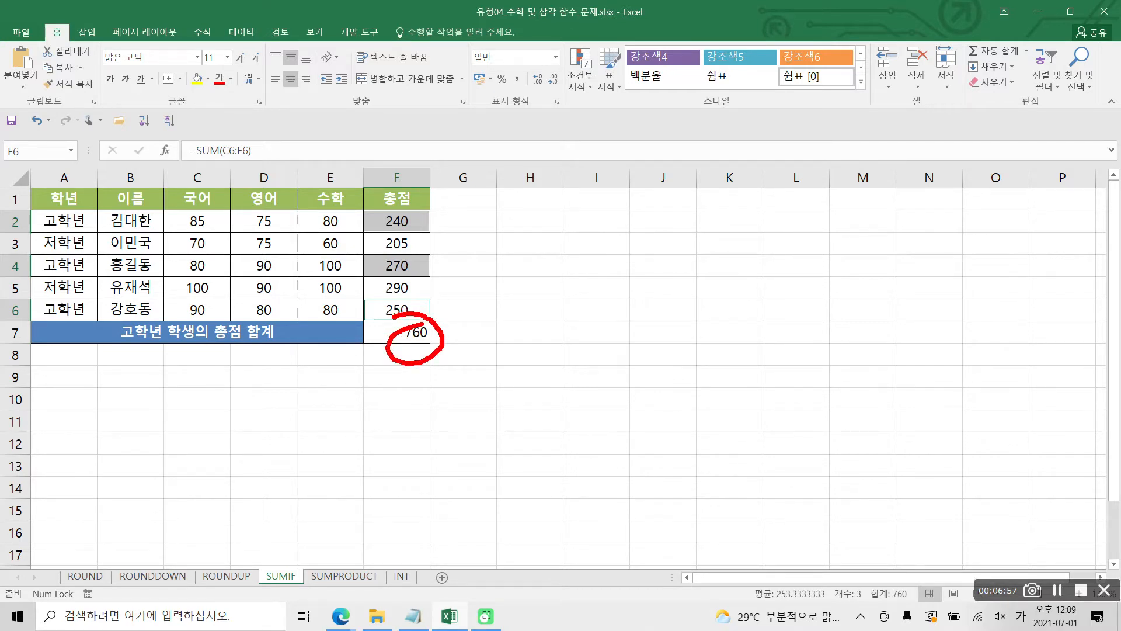
key(Escape)
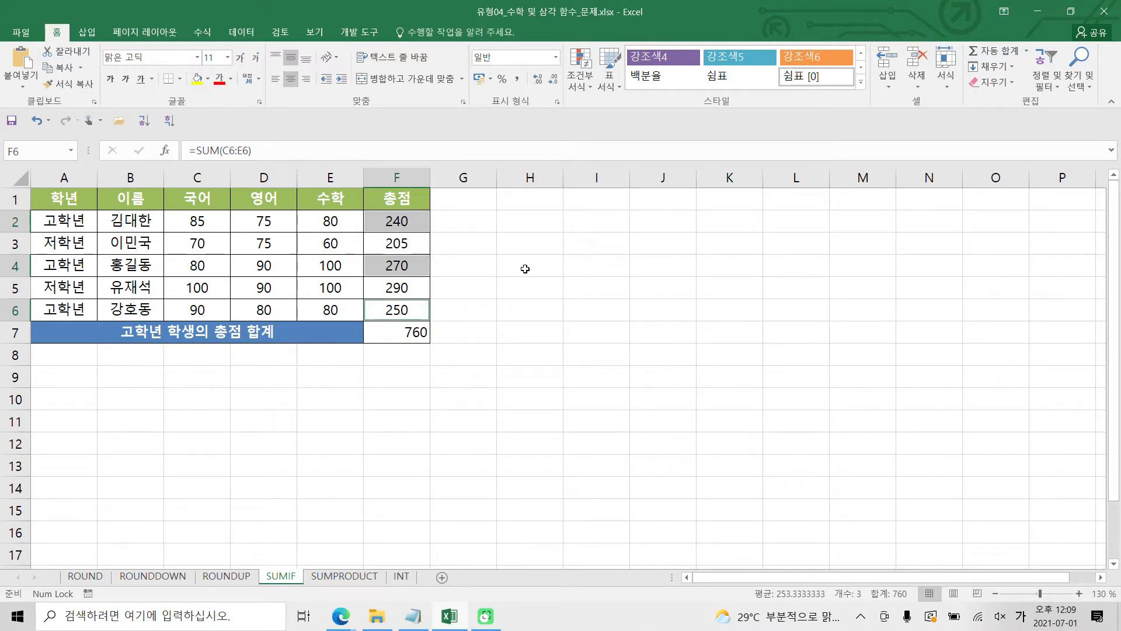
Review the 고학년 students' total formulas in F2, F4 and F6 and the SUMIF formula in F7
click(511, 293)
click(405, 224)
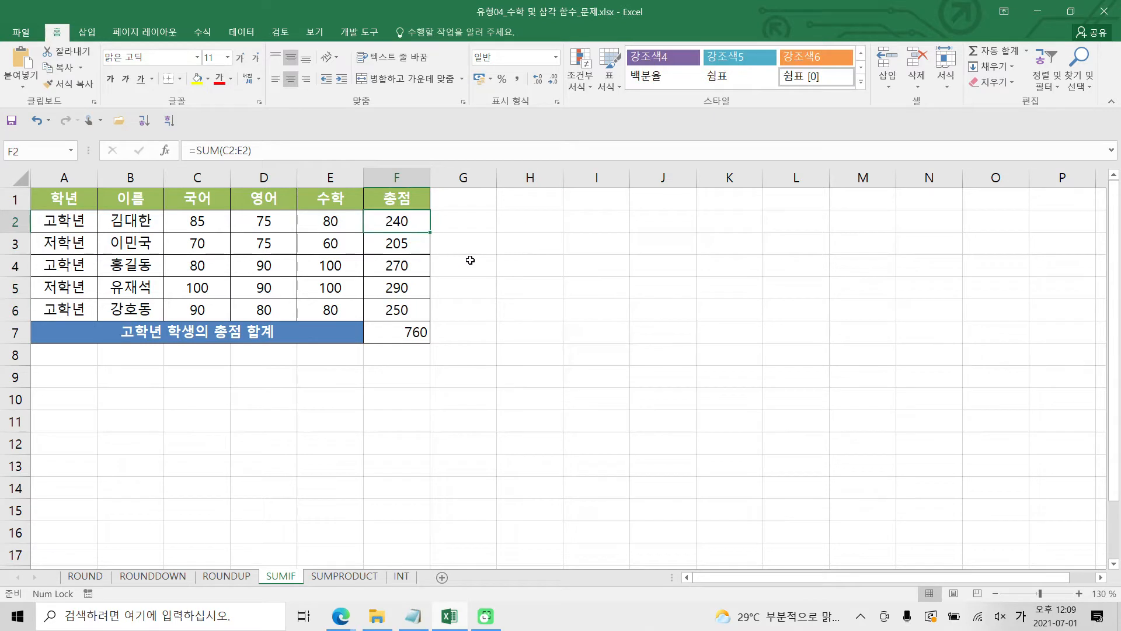
click(457, 230)
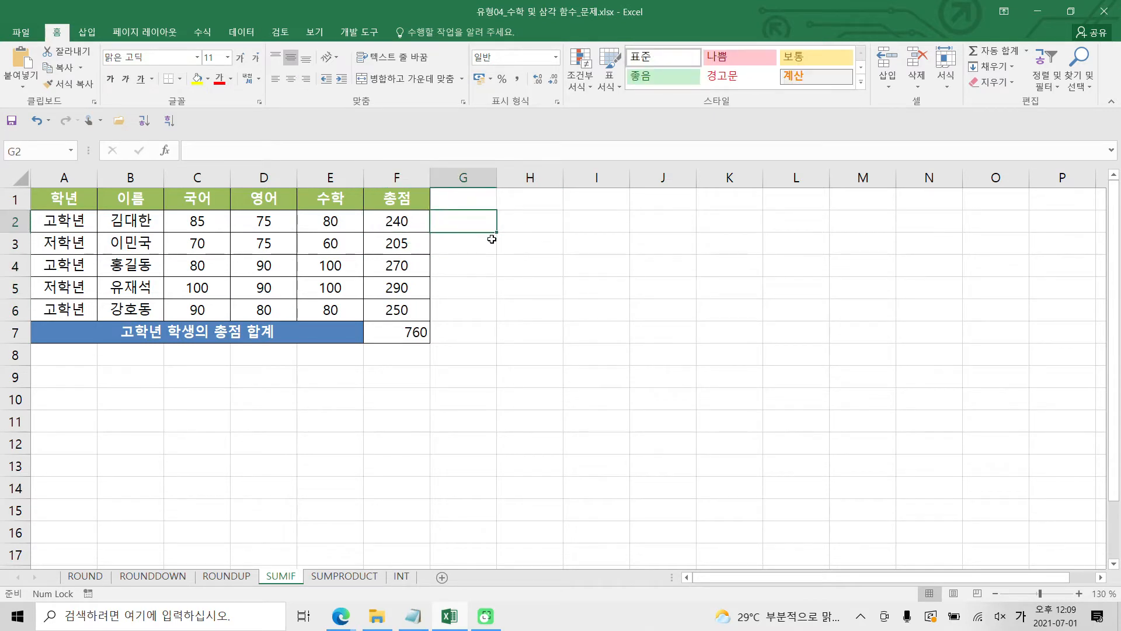
click(544, 225)
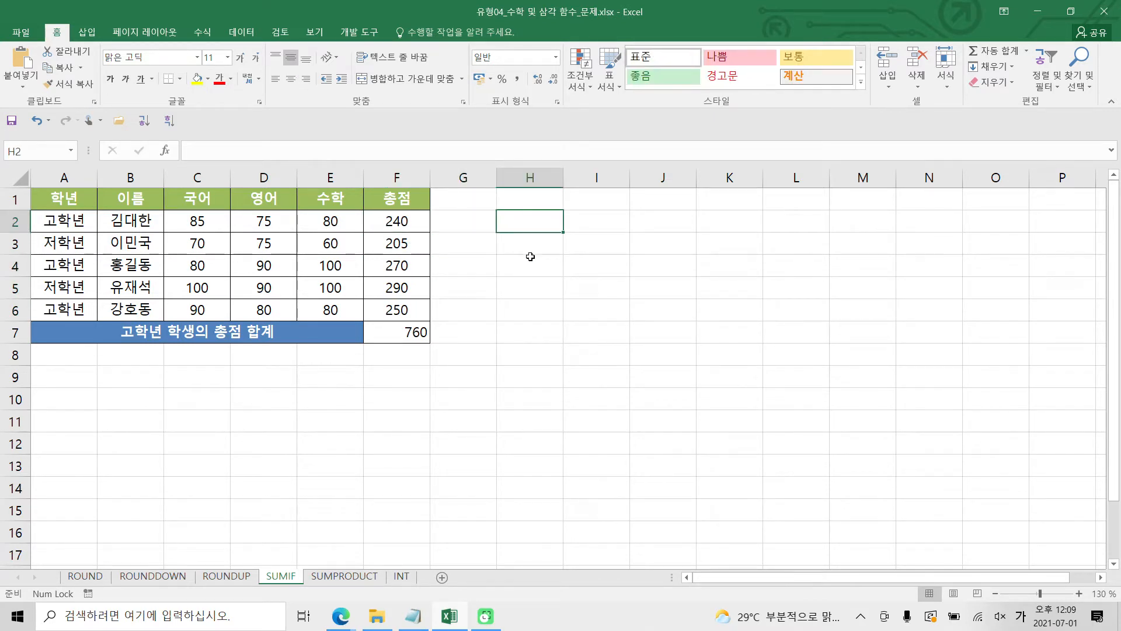
click(410, 227)
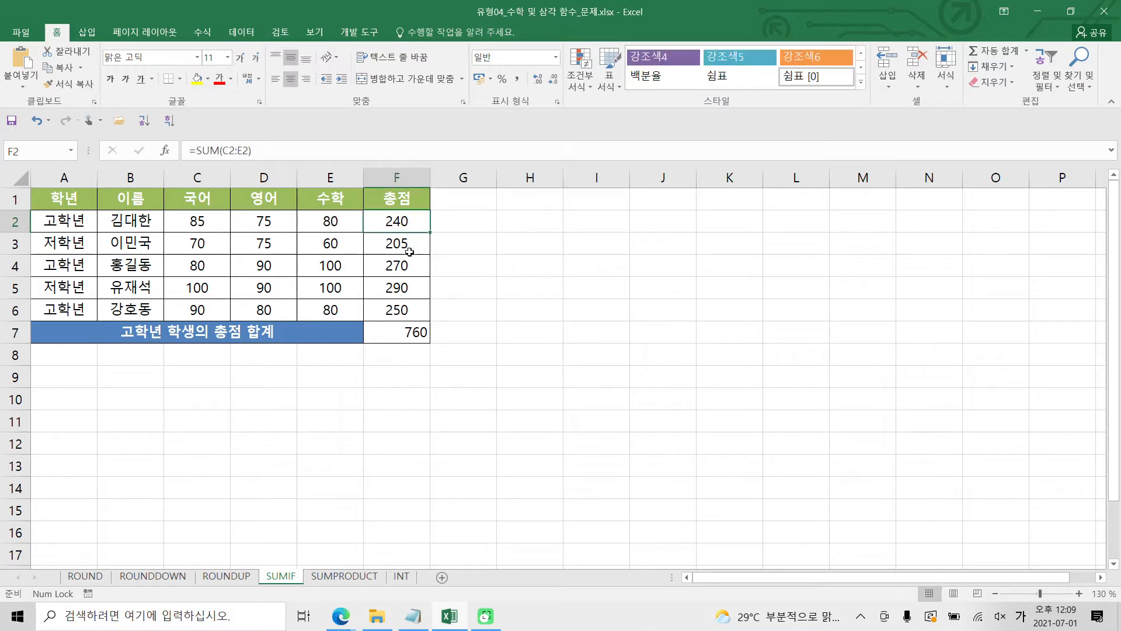
click(411, 263)
click(403, 314)
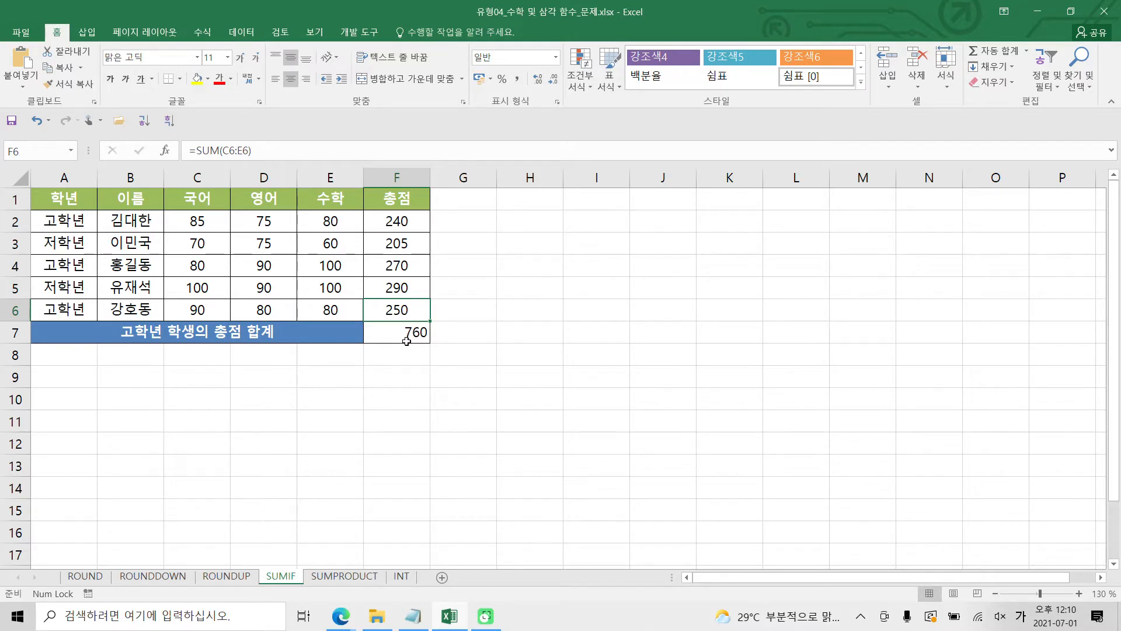
click(389, 372)
click(411, 334)
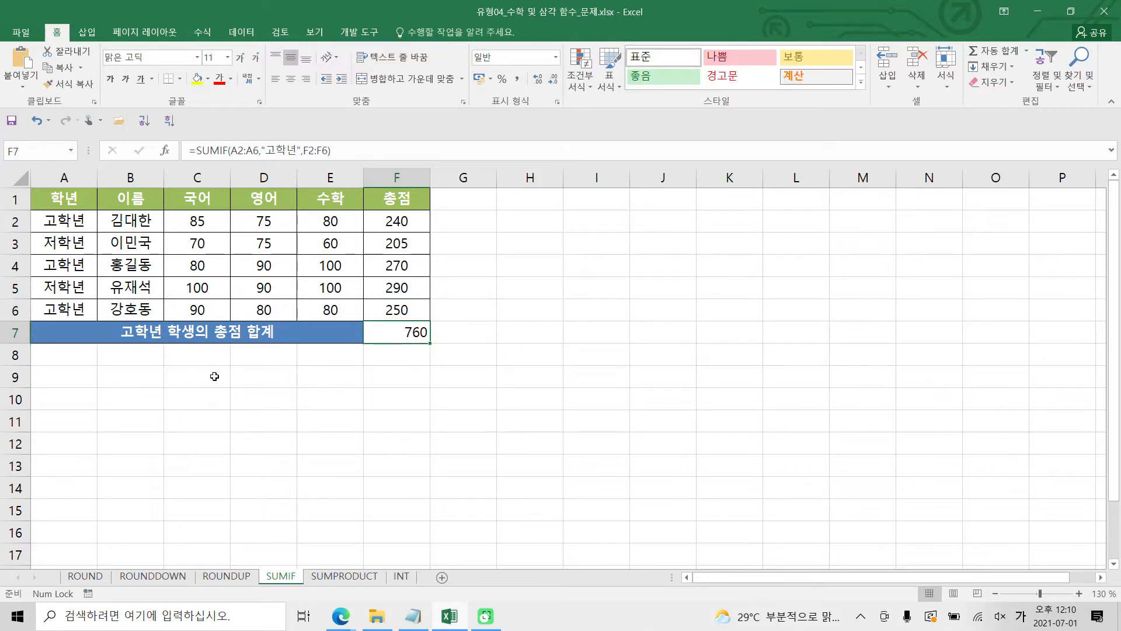
Enter the row labels 학년, 고학년 and 저학년 in E9:E11 for a new summary table
click(397, 385)
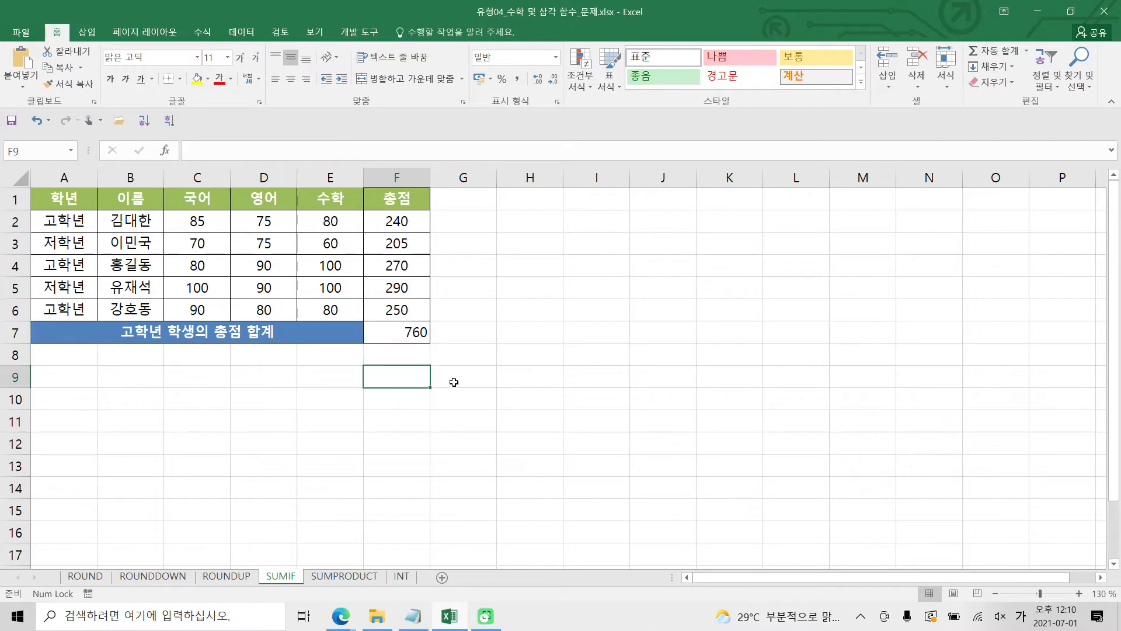
click(288, 376)
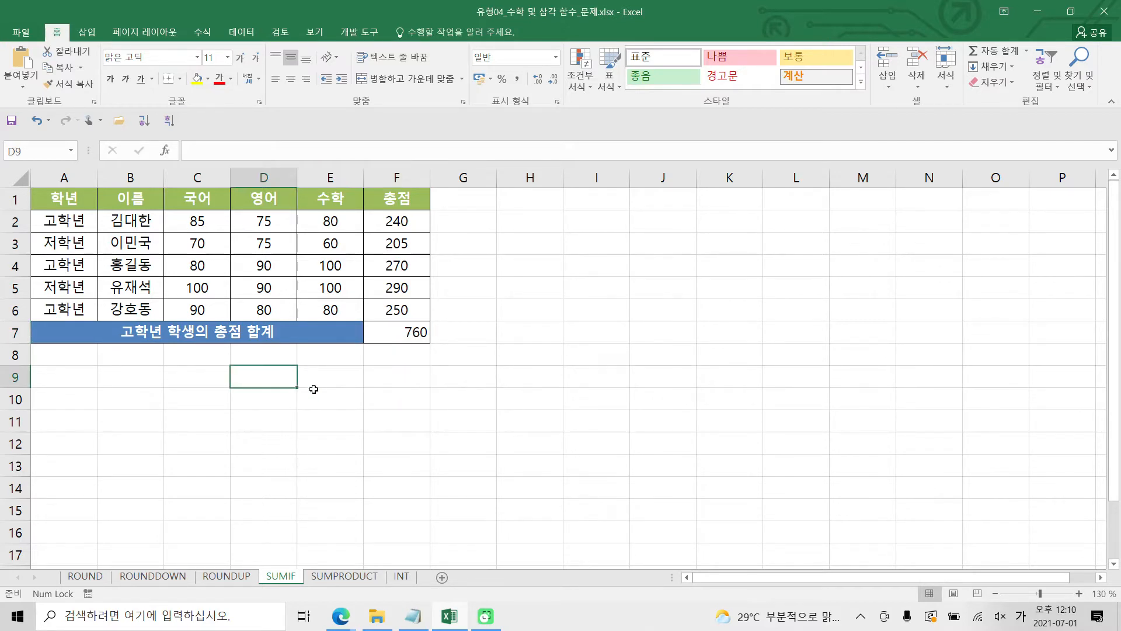
click(335, 375)
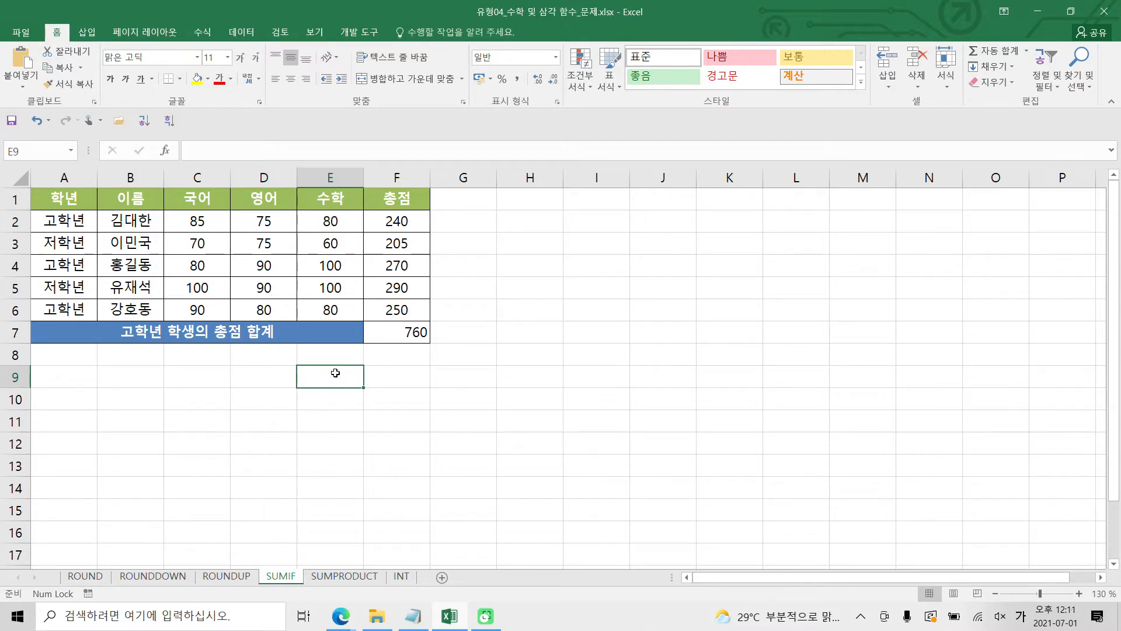
text(학년)
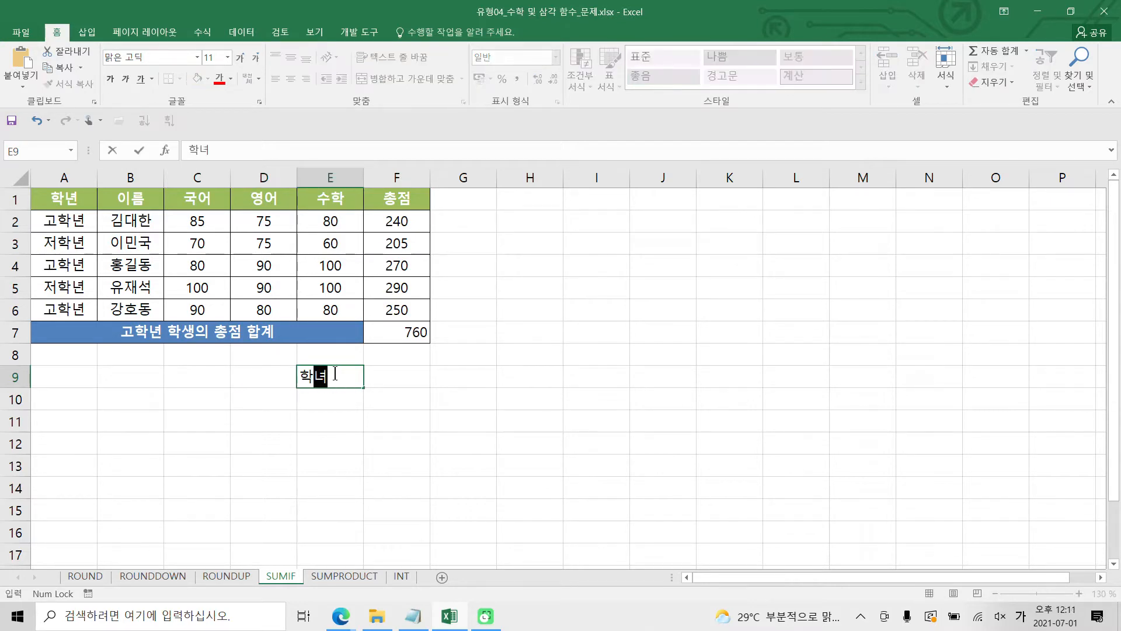
key(Return)
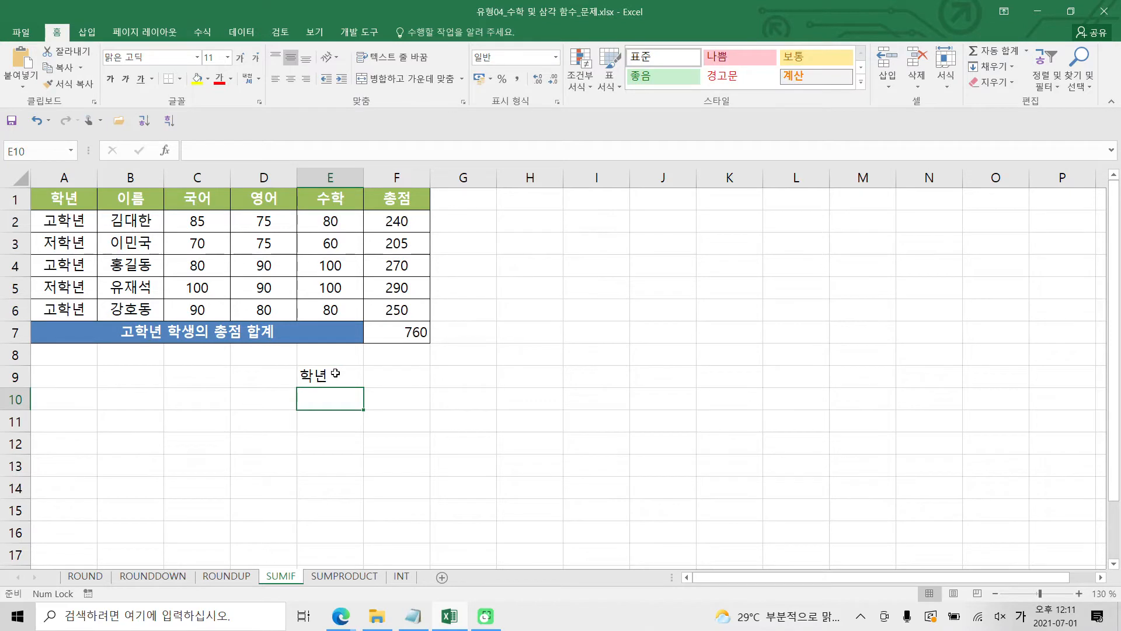
text(고학년)
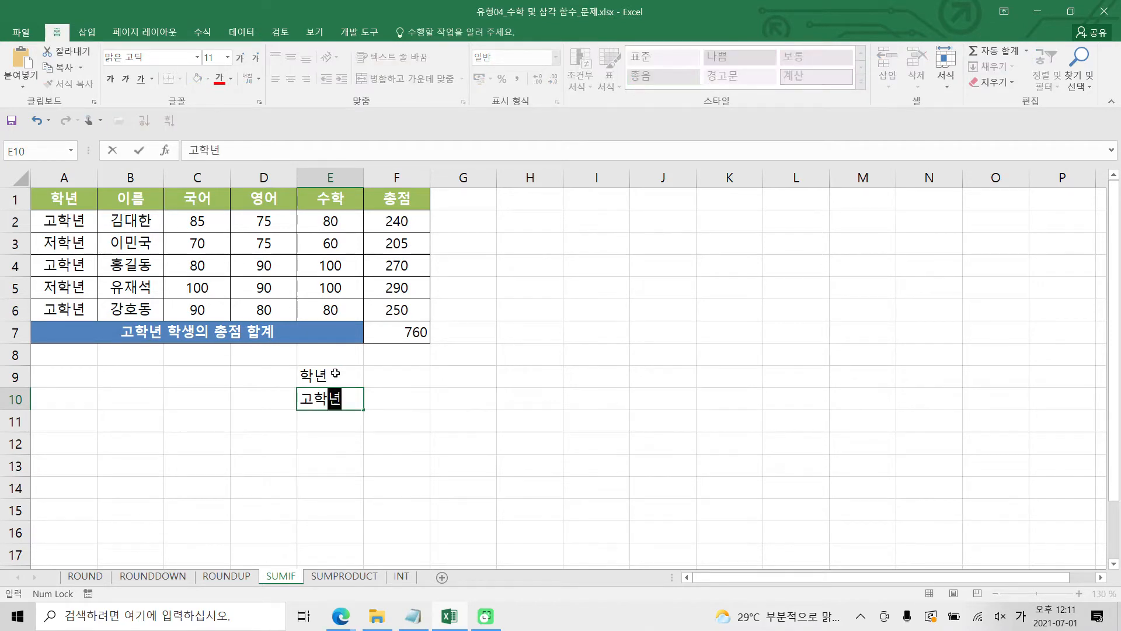
key(Return)
text(저학)
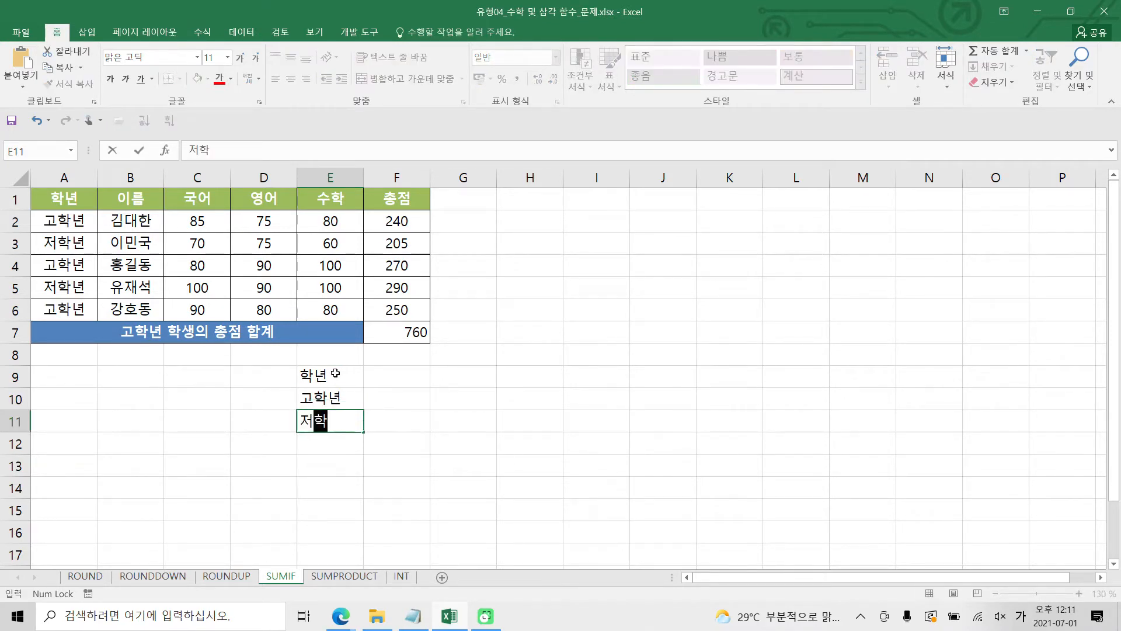
text(녀ㄴ)
key(Return)
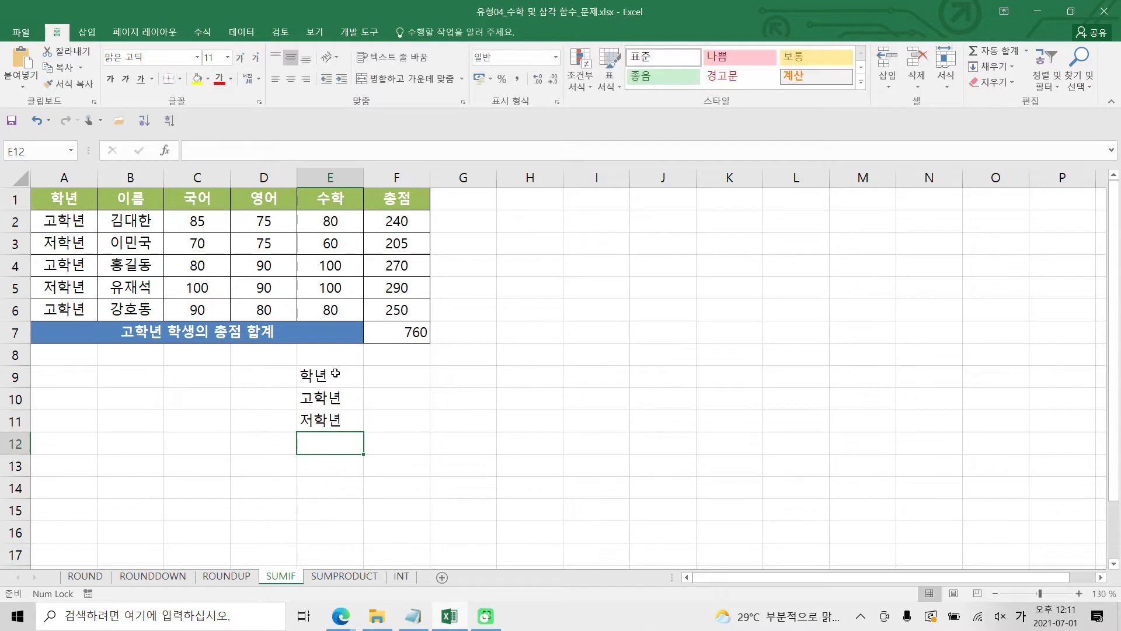
Enter 총점 as the column heading in F9
click(397, 379)
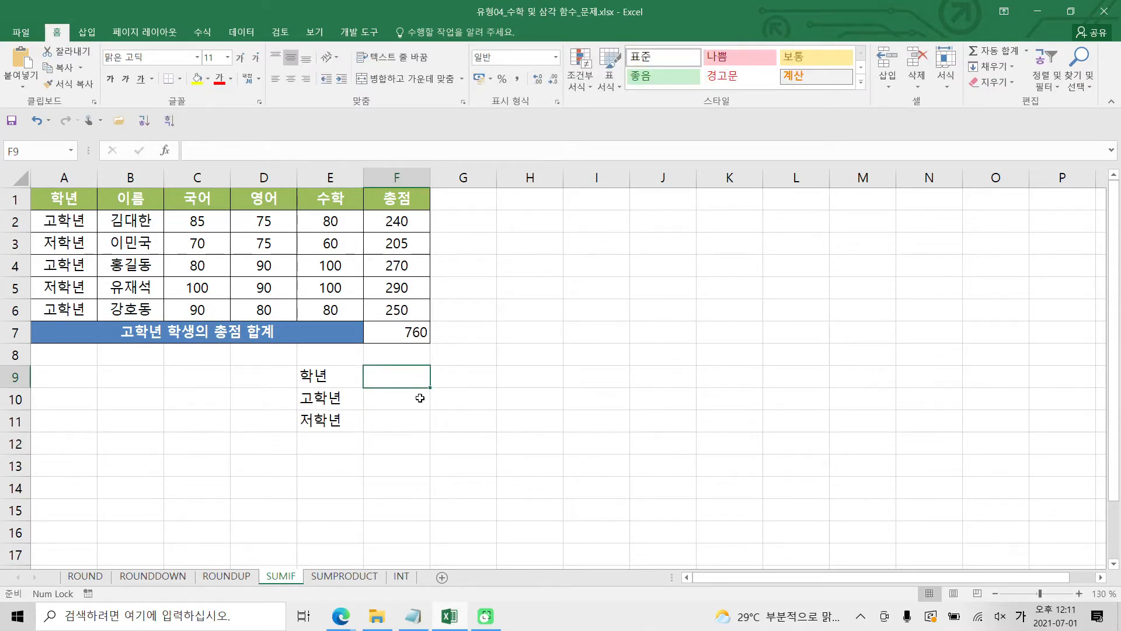
text(초ㅇ점)
key(Return)
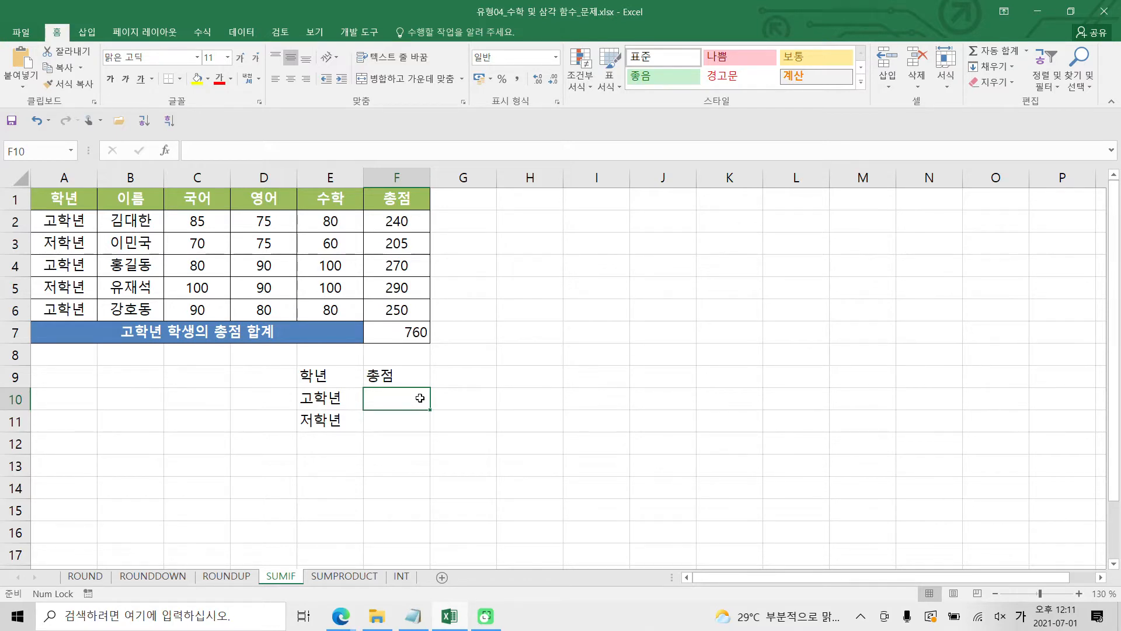
Enter the column headings 국어, 영여, 수학 and 총점 in F9:I9
click(408, 371)
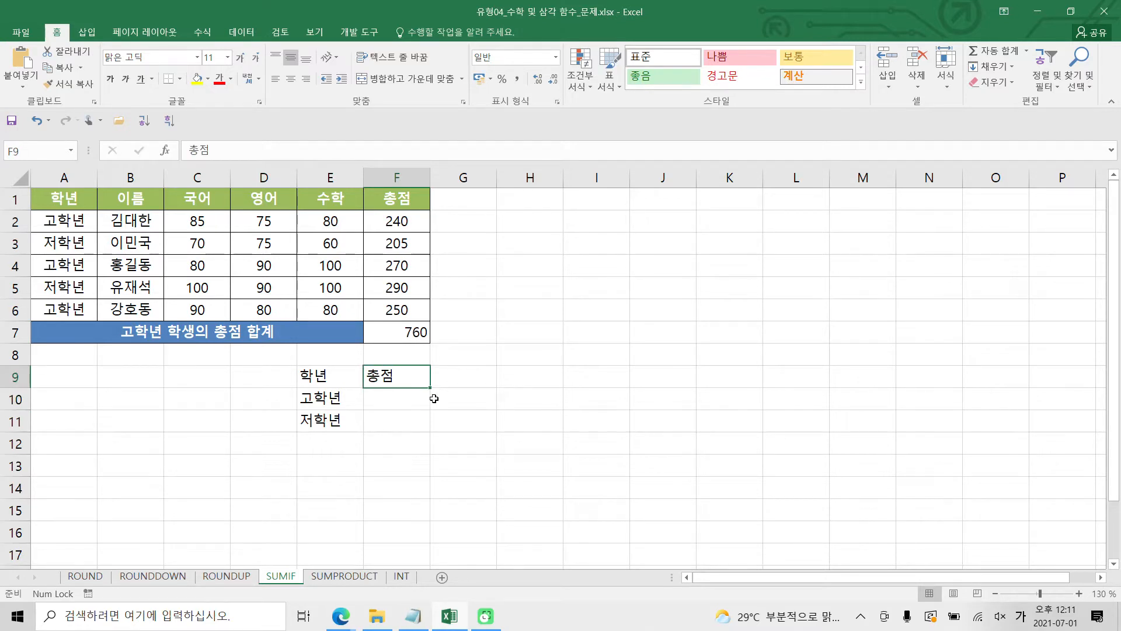
text(국어)
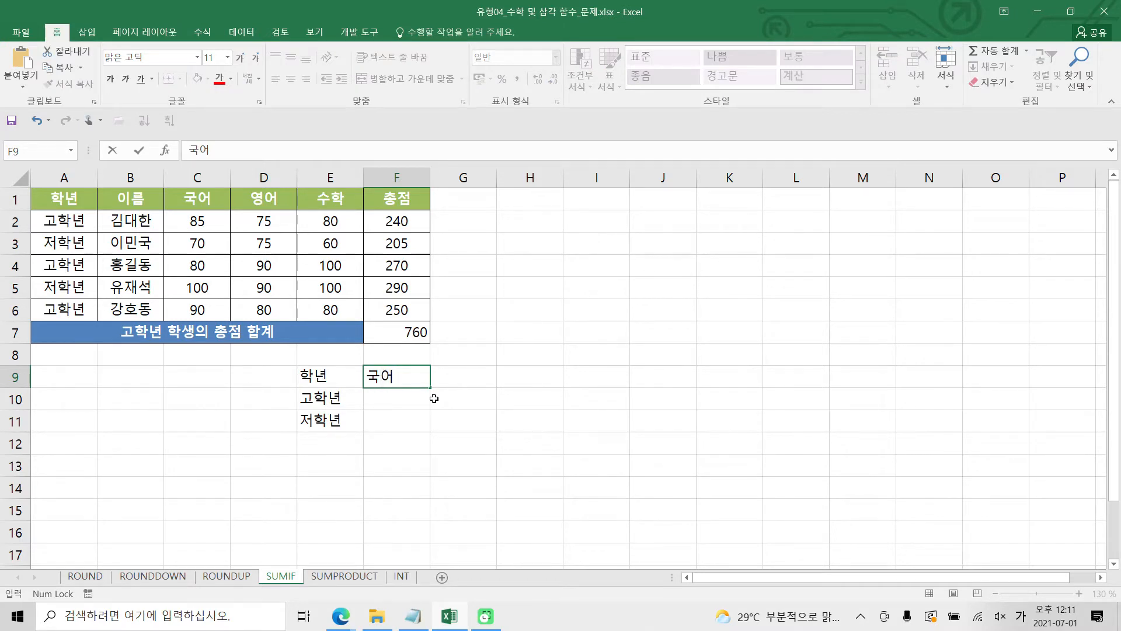
key(Tab)
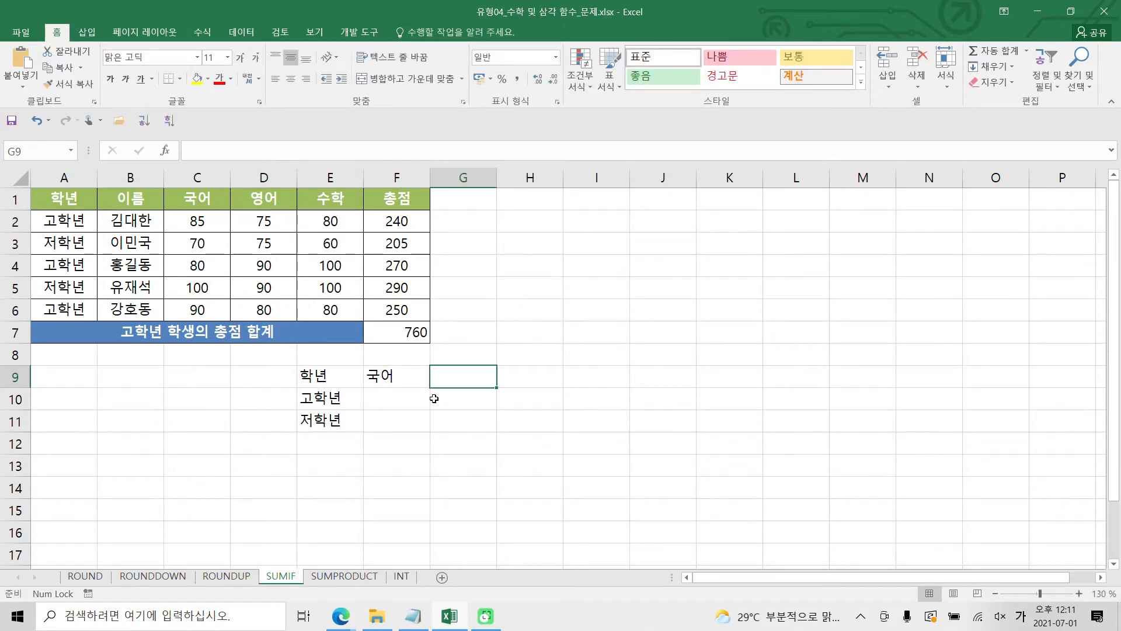
text(영여)
key(Tab)
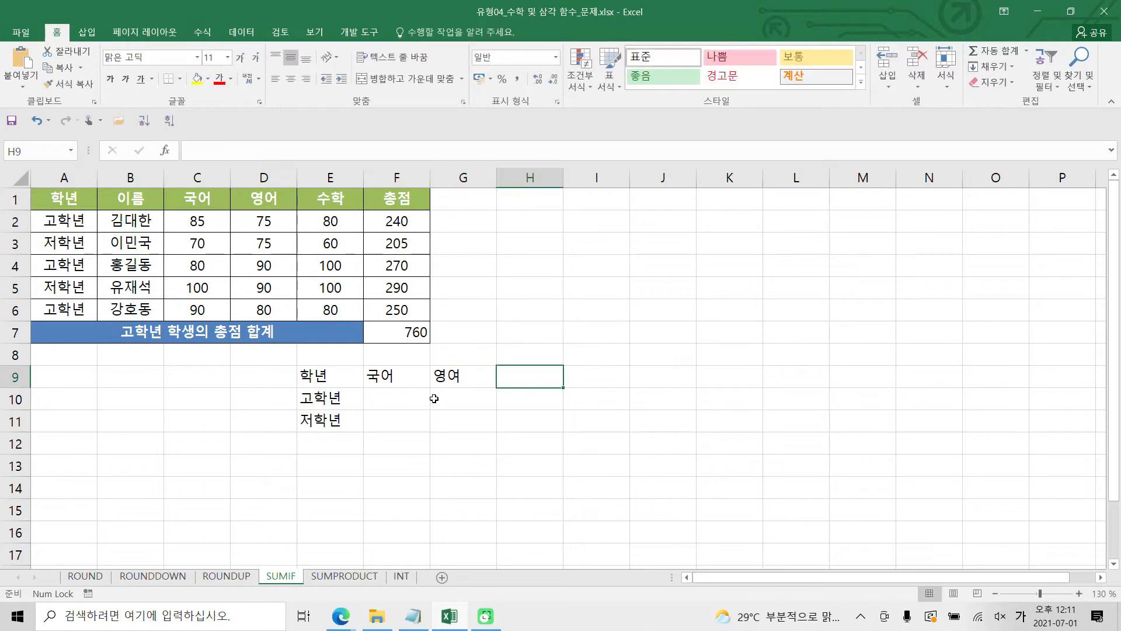
text(수학)
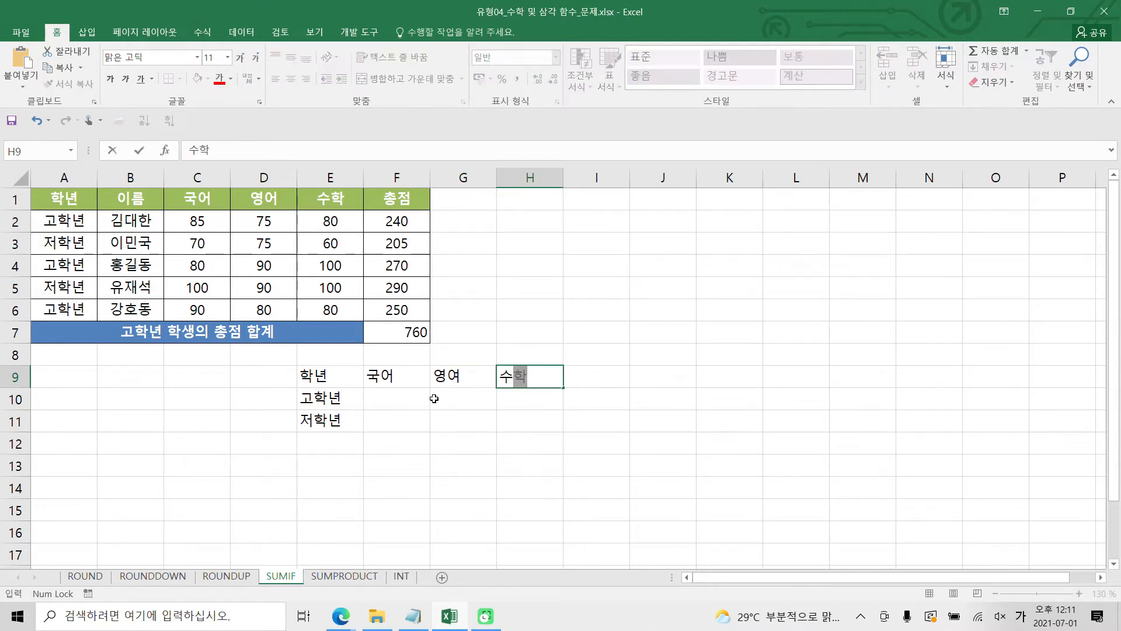
key(Tab)
text(총저)
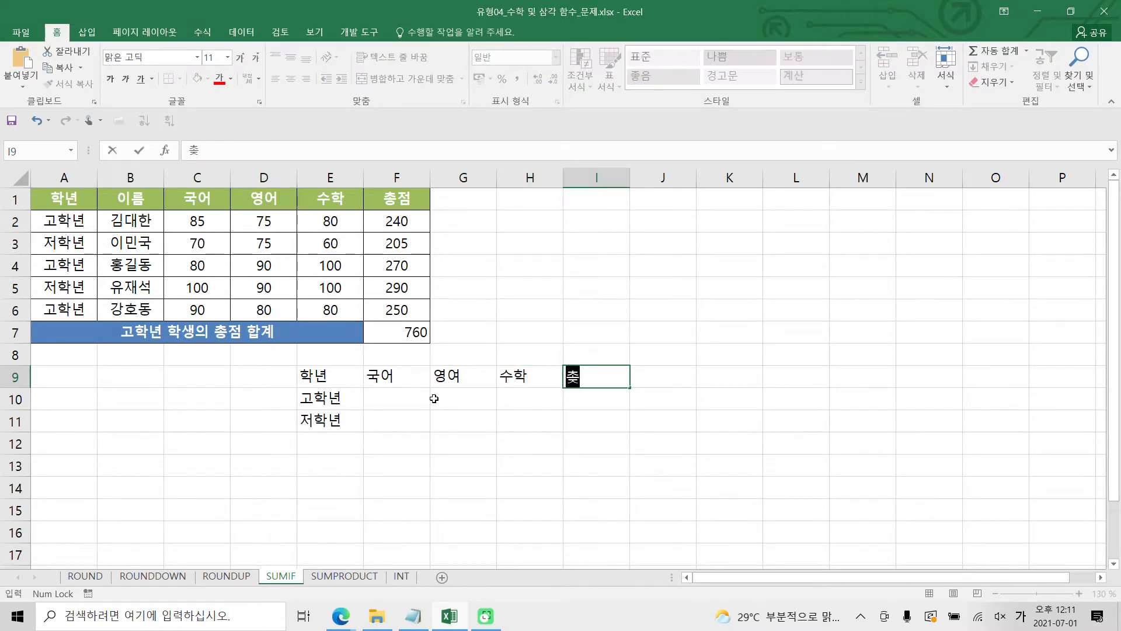
text(ㅁ)
key(Return)
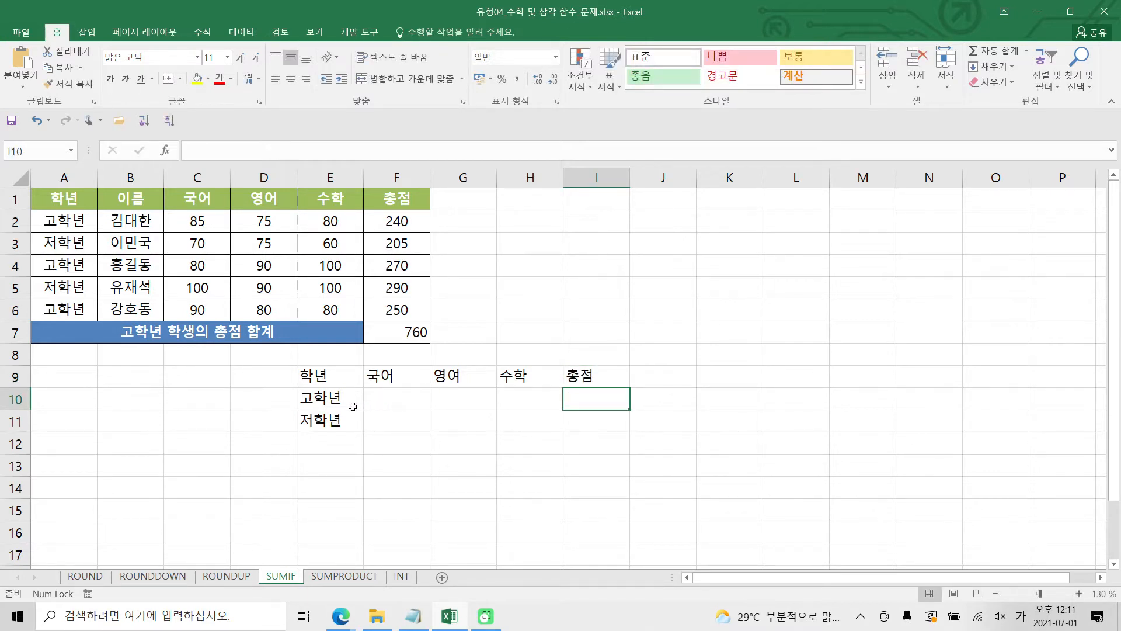
Examine the summary table E9:I11 and how cell F10 relates to its 고학년 row label and 국어 heading
click(372, 406)
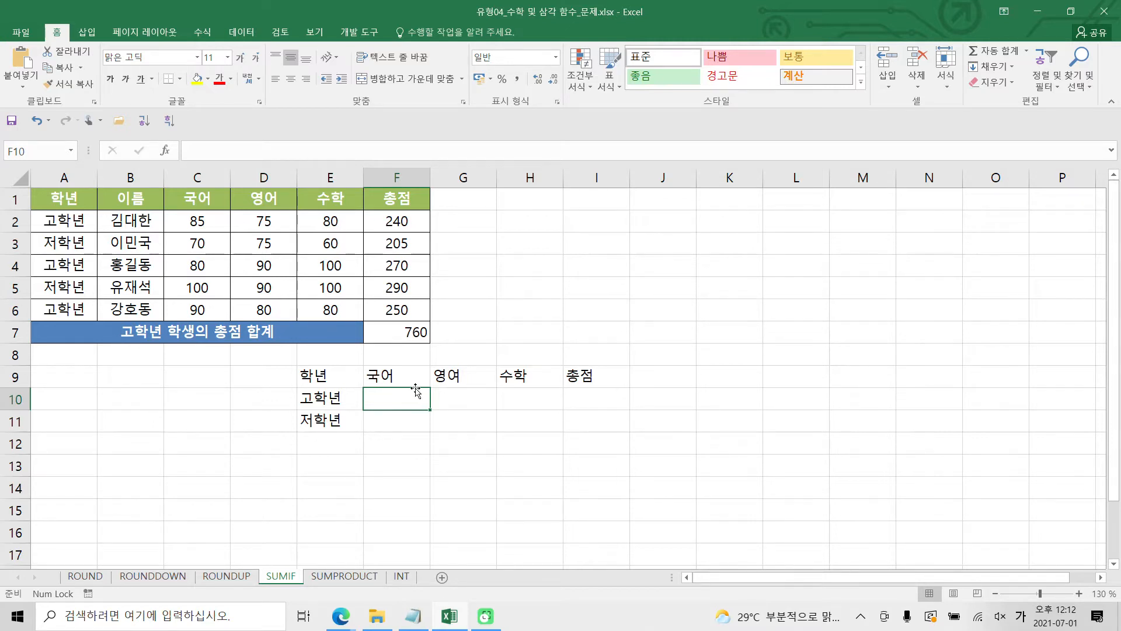
click(391, 334)
click(396, 396)
click(339, 380)
drag(339, 380, 588, 426)
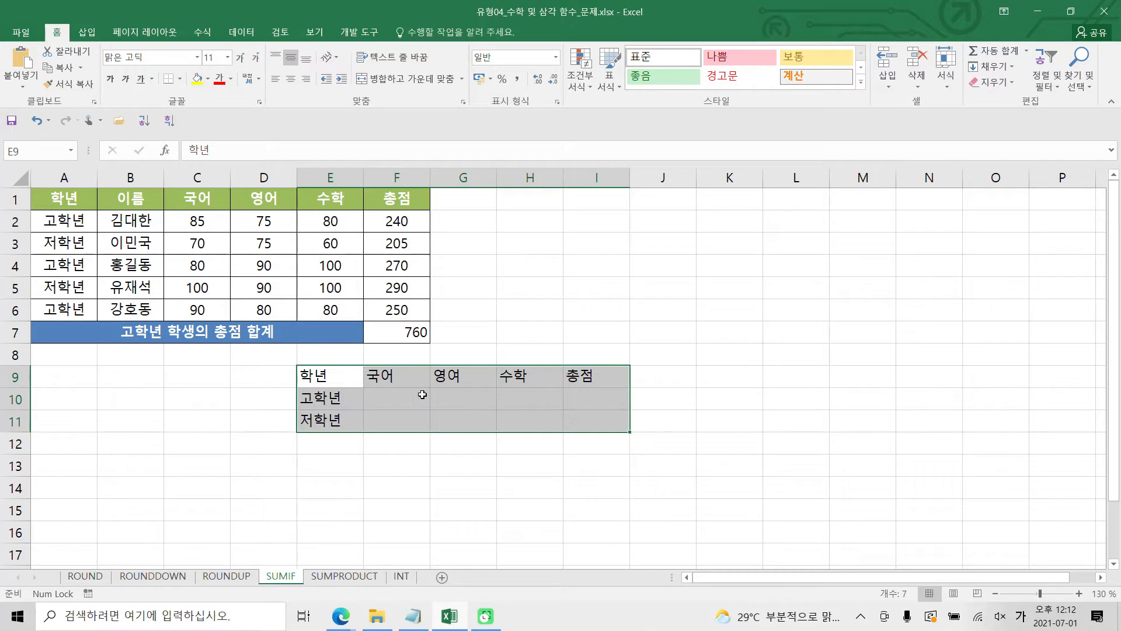
click(412, 395)
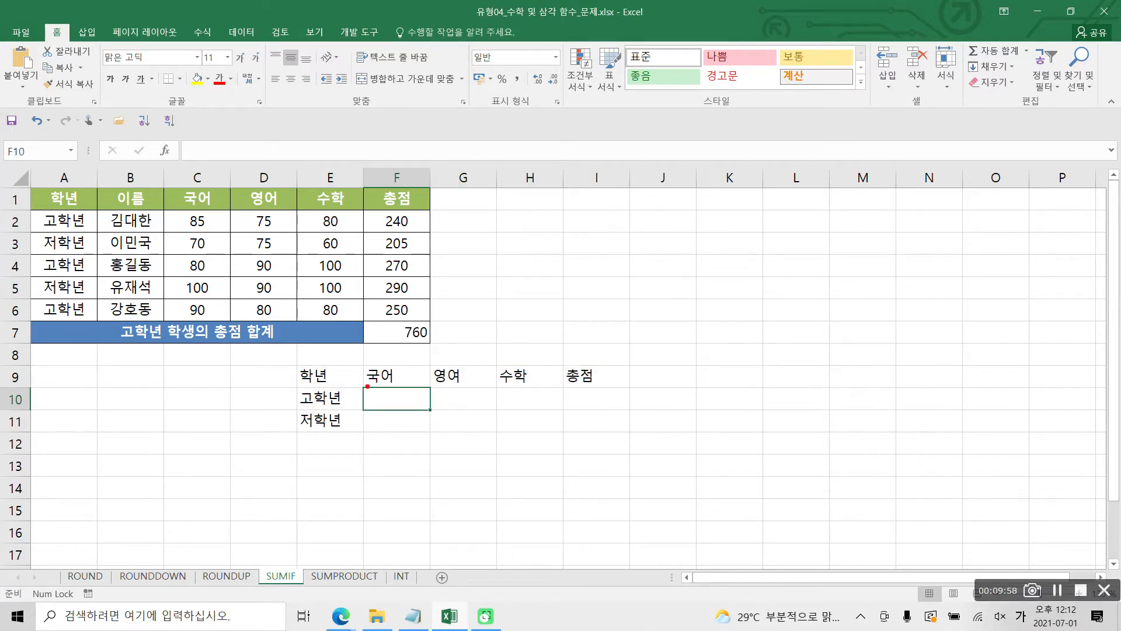
mouse_move(364, 385)
mouse_down()
mouse_move(398, 411)
mouse_move(433, 410)
mouse_move(409, 400)
mouse_move(294, 402)
mouse_move(337, 388)
mouse_move(346, 406)
mouse_up()
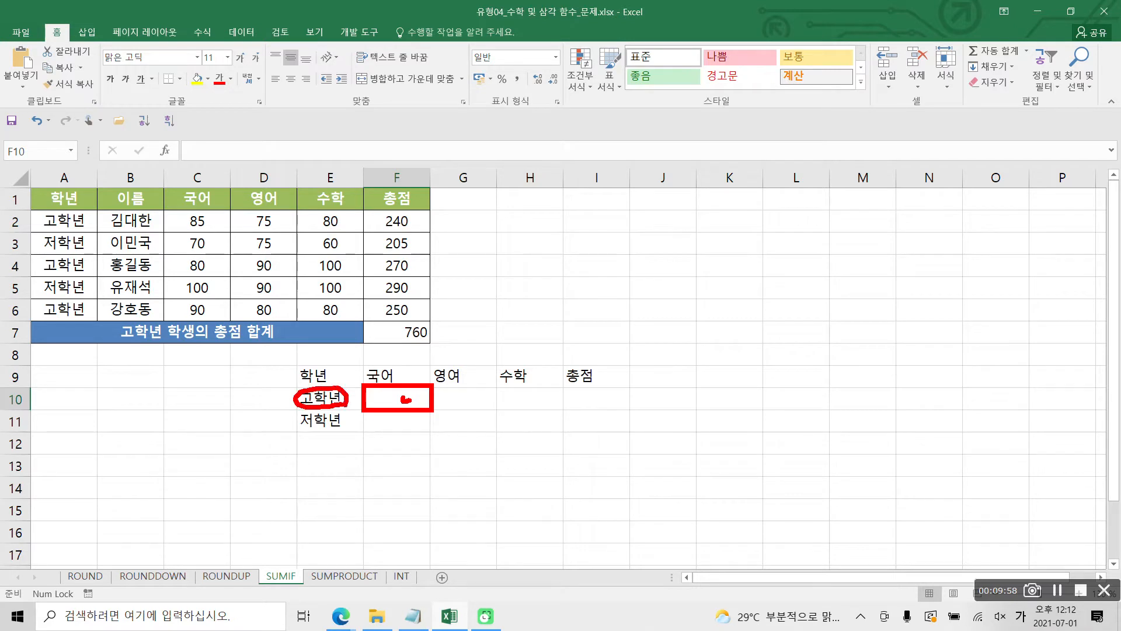
mouse_move(362, 382)
mouse_down()
mouse_move(377, 359)
mouse_move(396, 367)
mouse_up()
key(Escape)
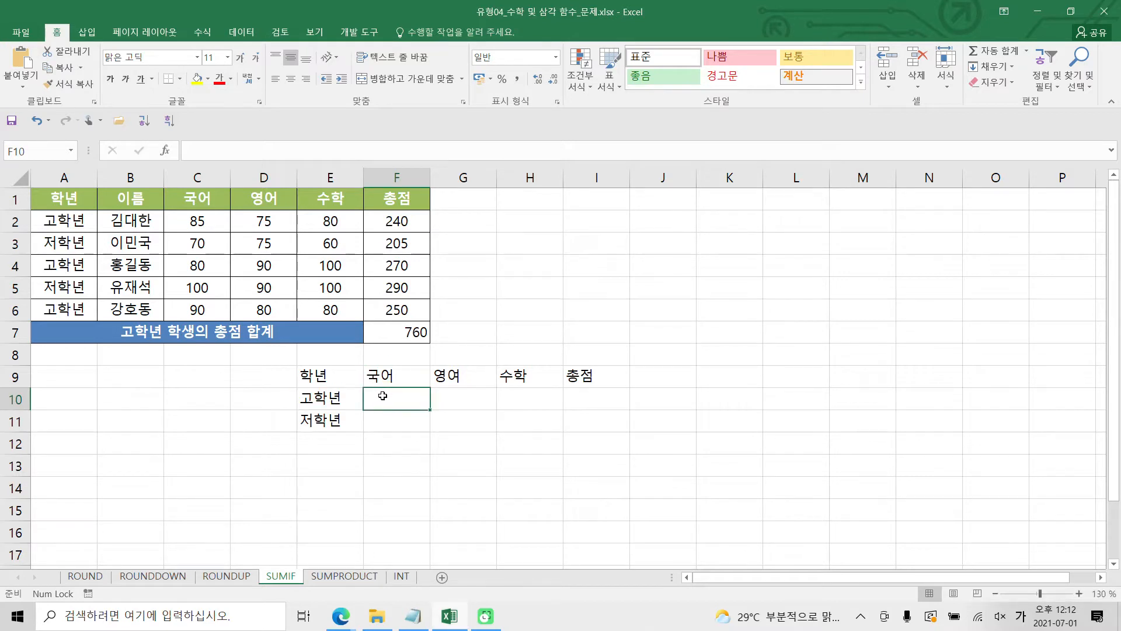
Start a SUMIF formula in F10 for the 고학년 국어 sum
click(215, 151)
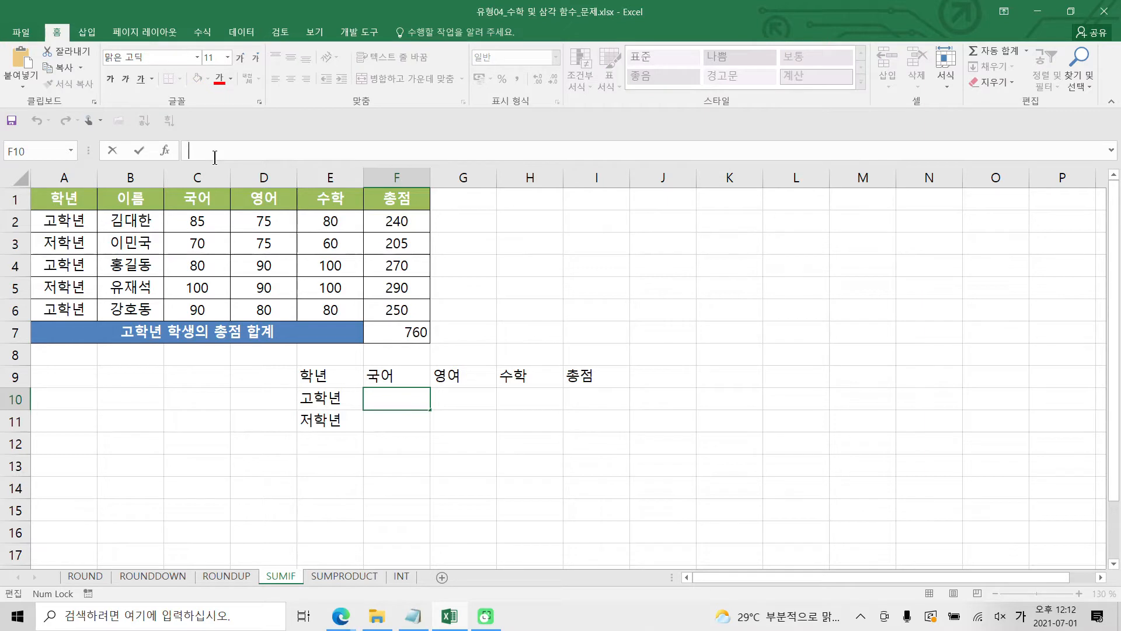
text(=)
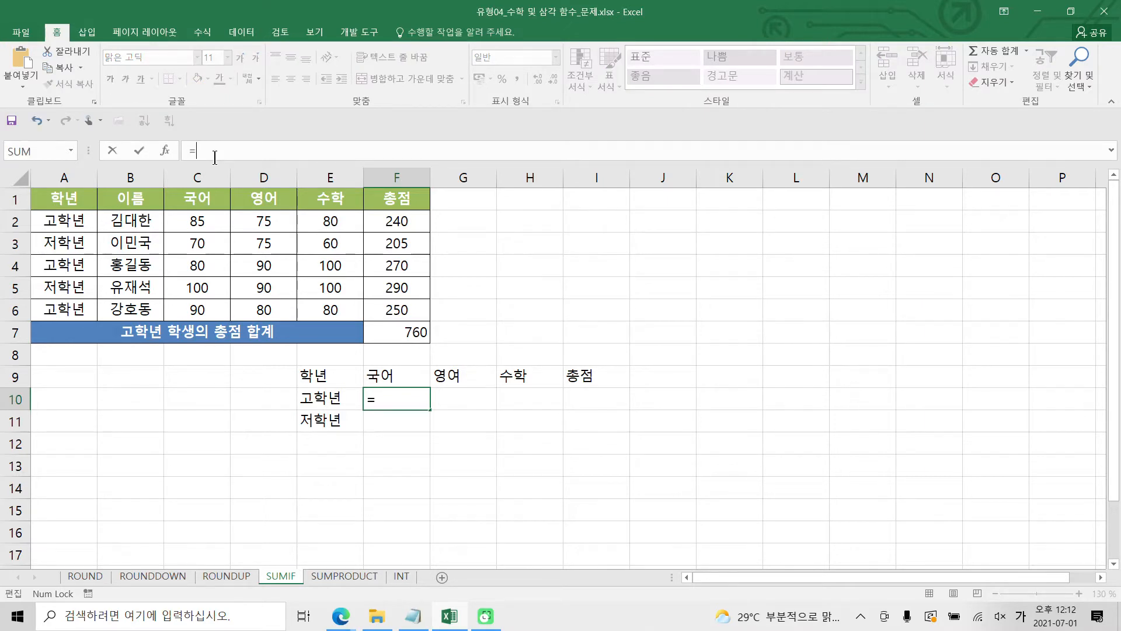
text(ㄴㅐ)
key(BackSpace)
key(BackSpace)
key(Hangul)
text(sum)
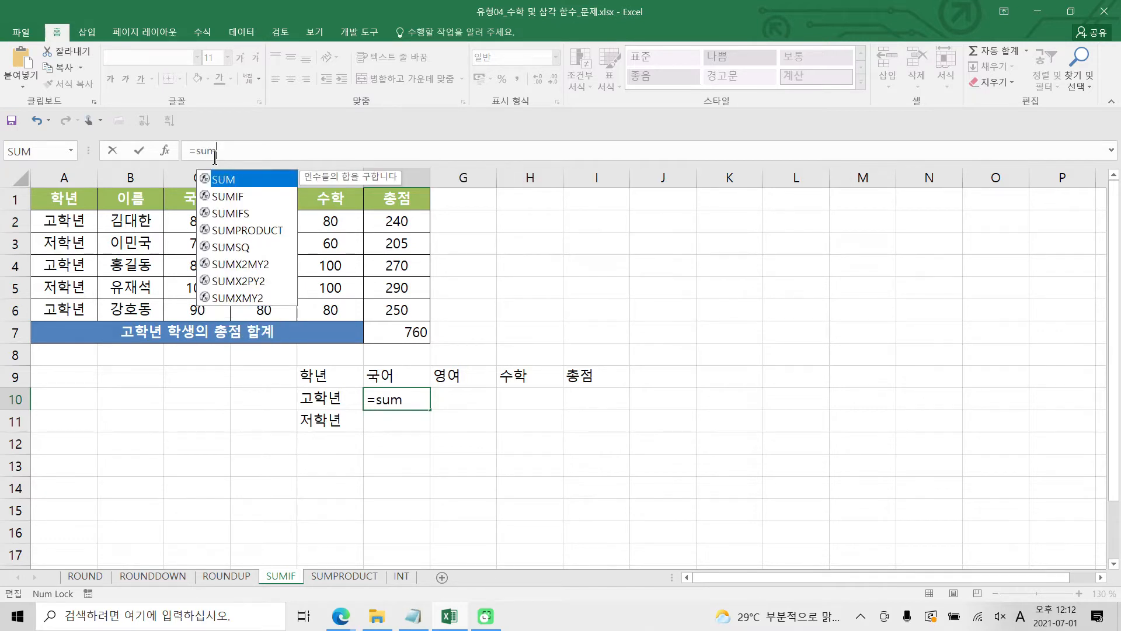
double_click(236, 198)
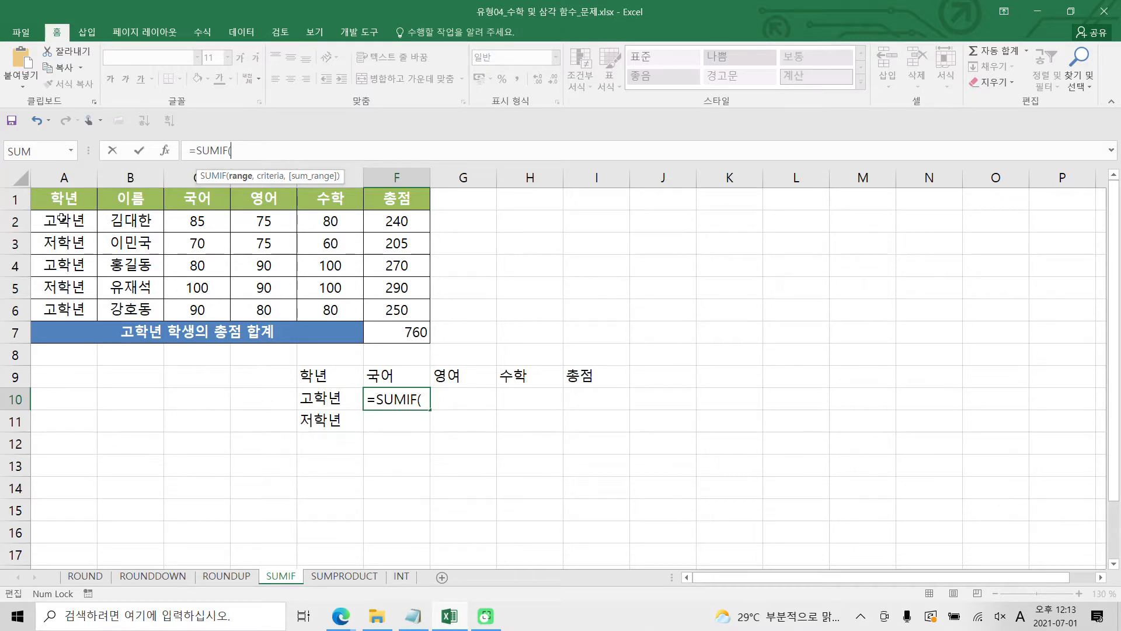
Set the SUMIF range in the F10 formula to the 학년 cells as the absolute reference $A$2:$A$6
drag(61, 217, 55, 301)
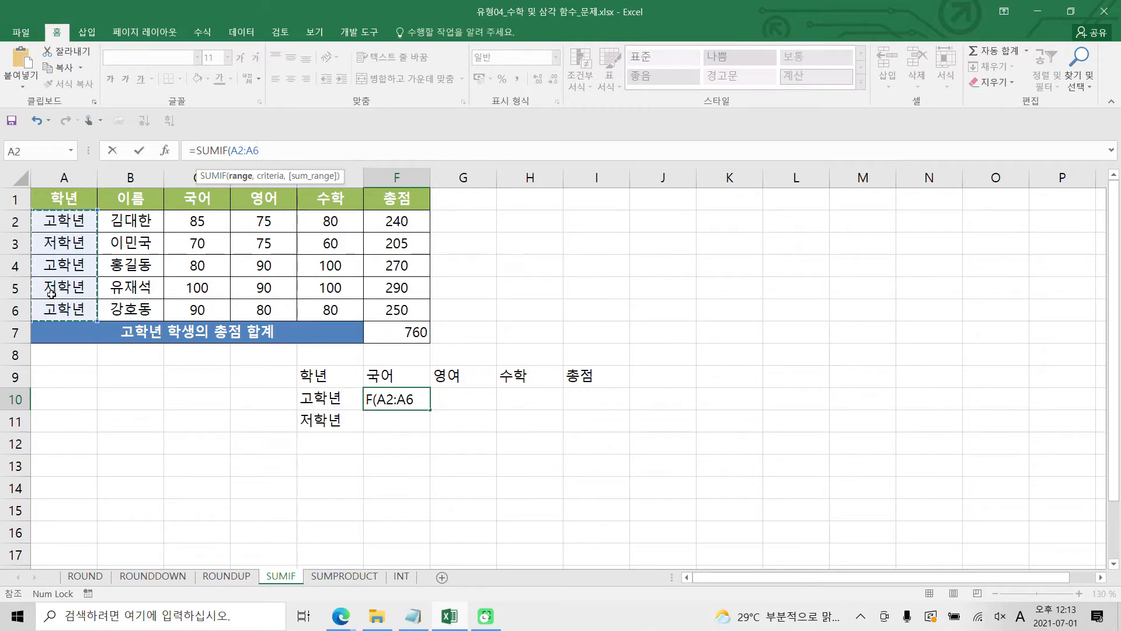
key(F4)
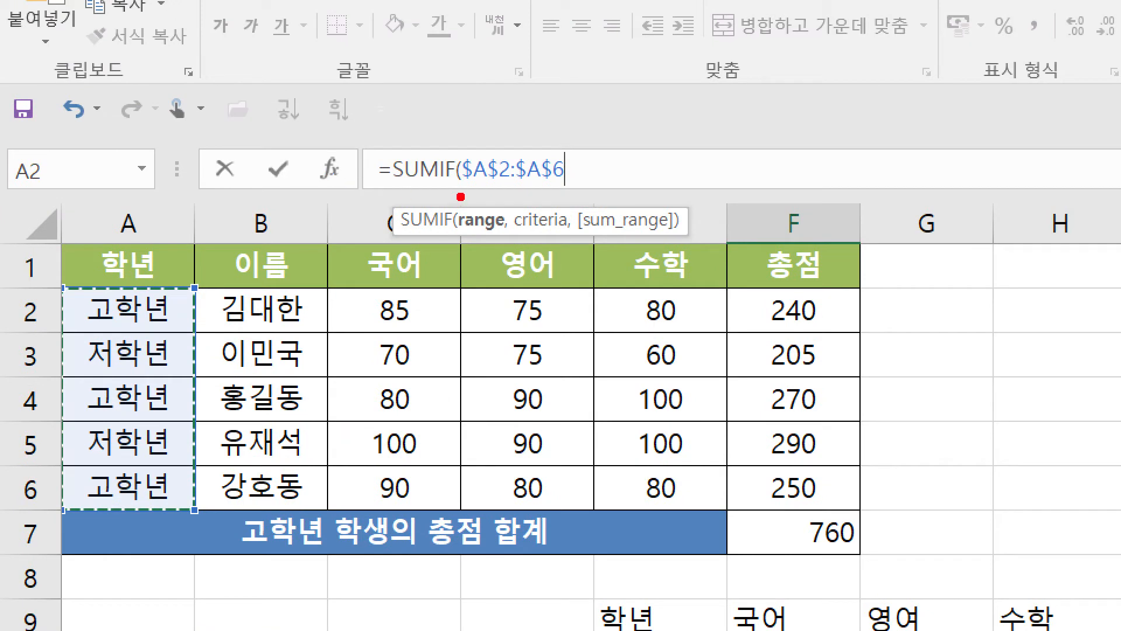
drag(461, 188, 562, 188)
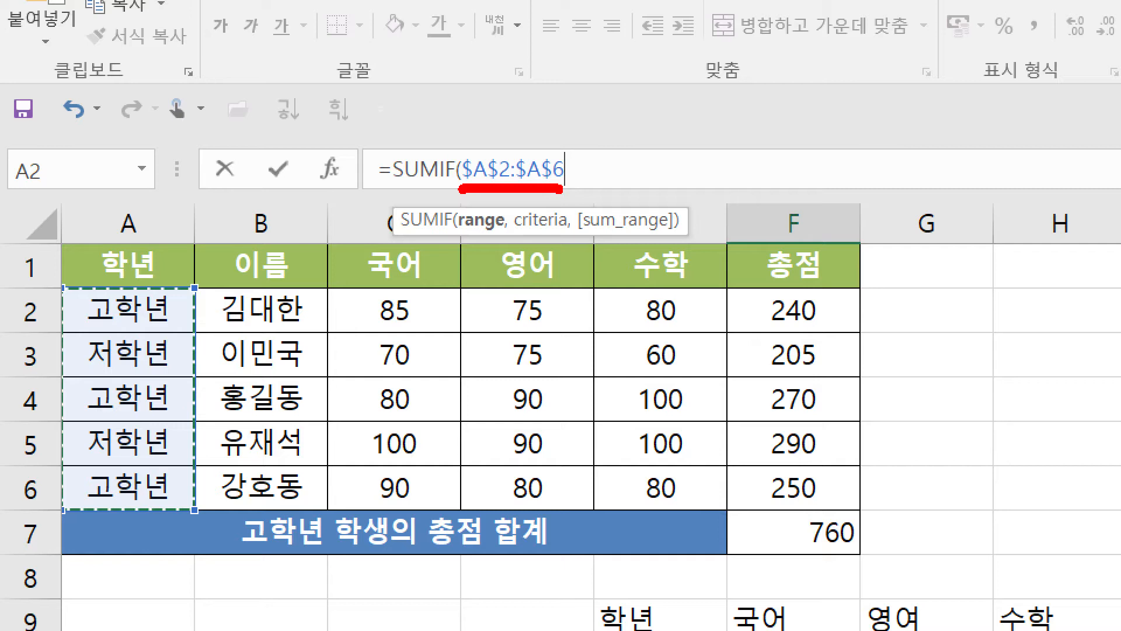
mouse_move(814, 563)
mouse_down()
mouse_move(855, 521)
mouse_move(854, 577)
mouse_up()
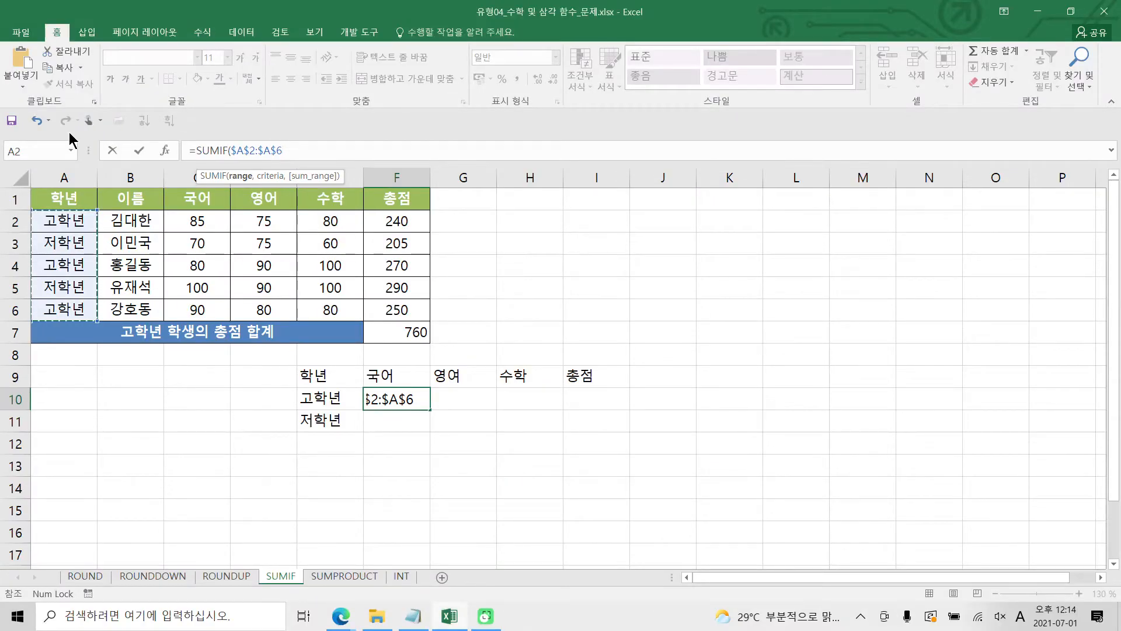
Add the 고학년 label cell as the SUMIF criteria in F10, with only its column locked as $E10
text(,)
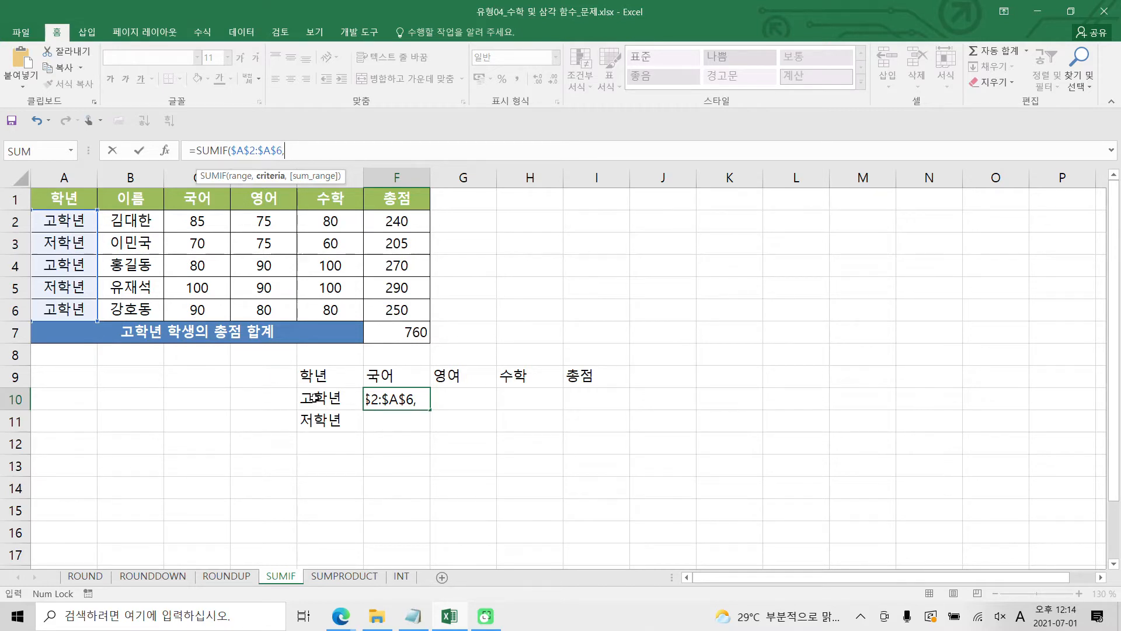
click(315, 397)
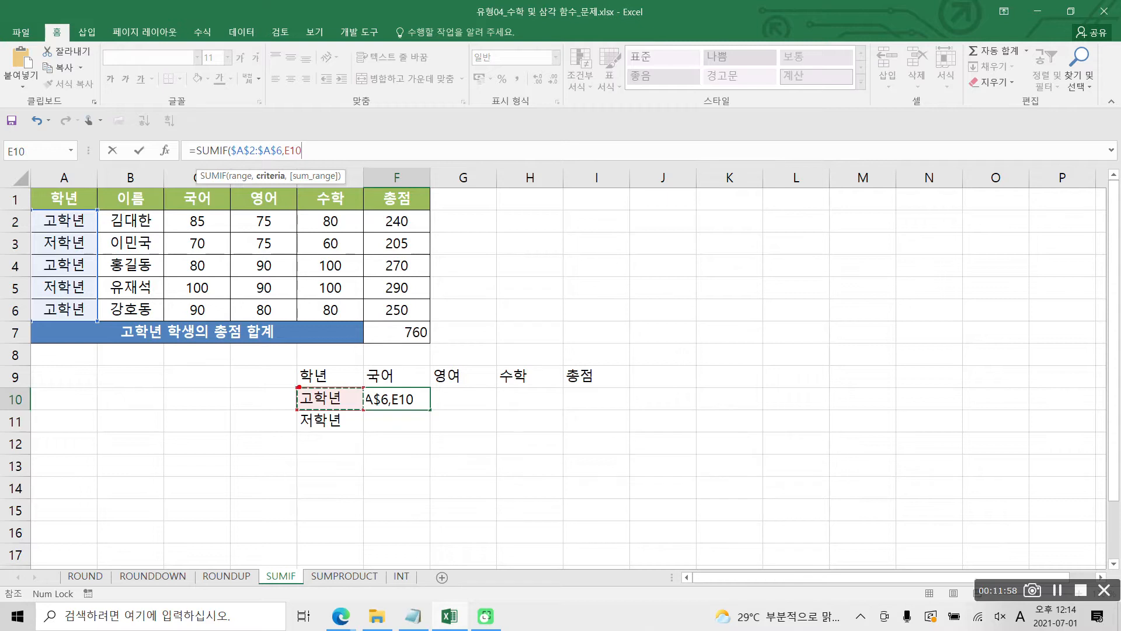
mouse_move(297, 386)
mouse_down()
mouse_move(294, 416)
mouse_move(357, 409)
mouse_move(360, 392)
mouse_move(298, 387)
mouse_up()
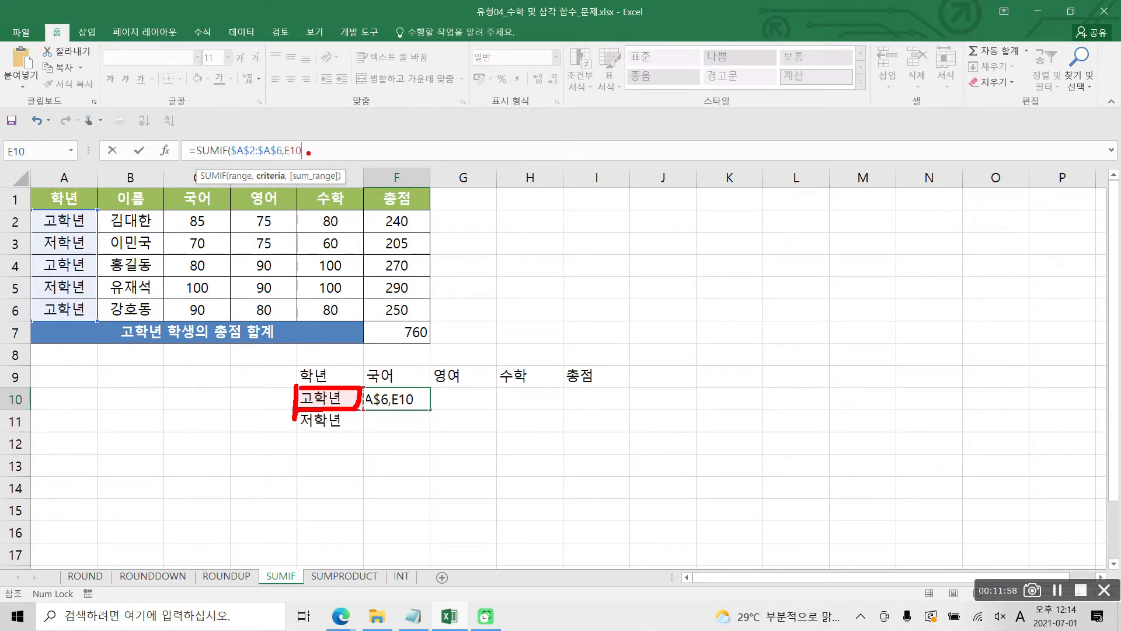
key(Escape)
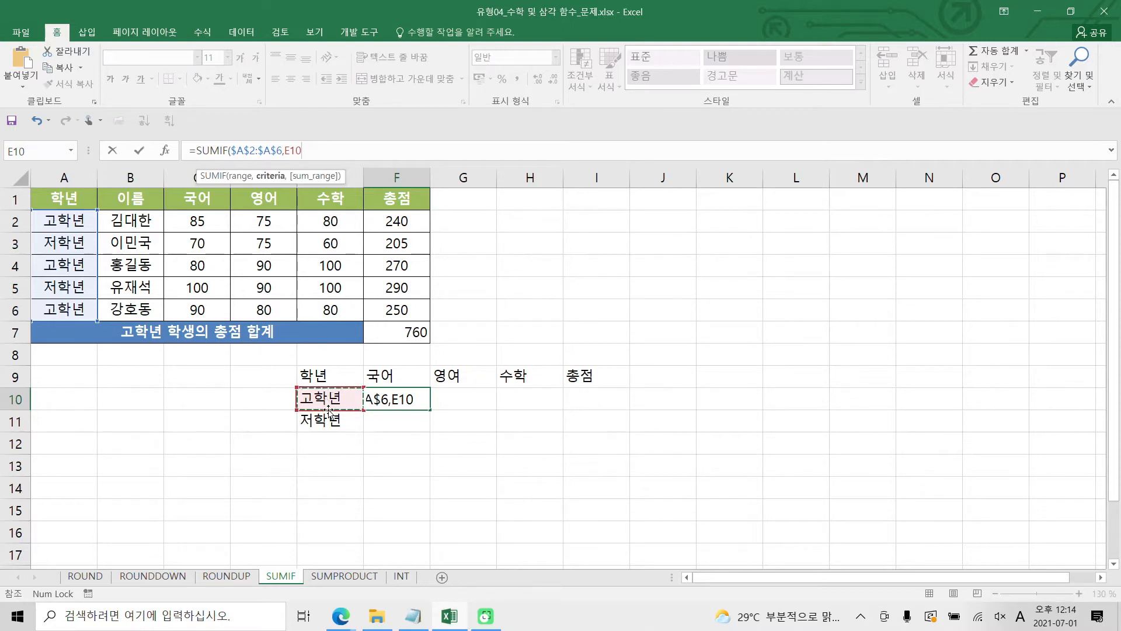
key(F4)
key(F4)
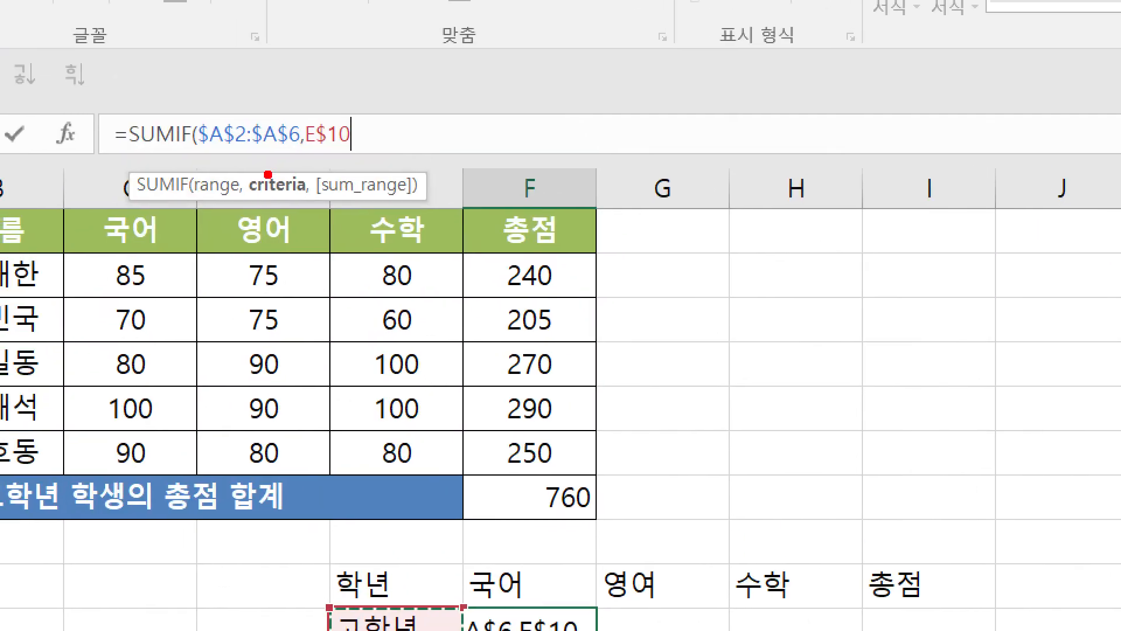
drag(300, 153, 352, 157)
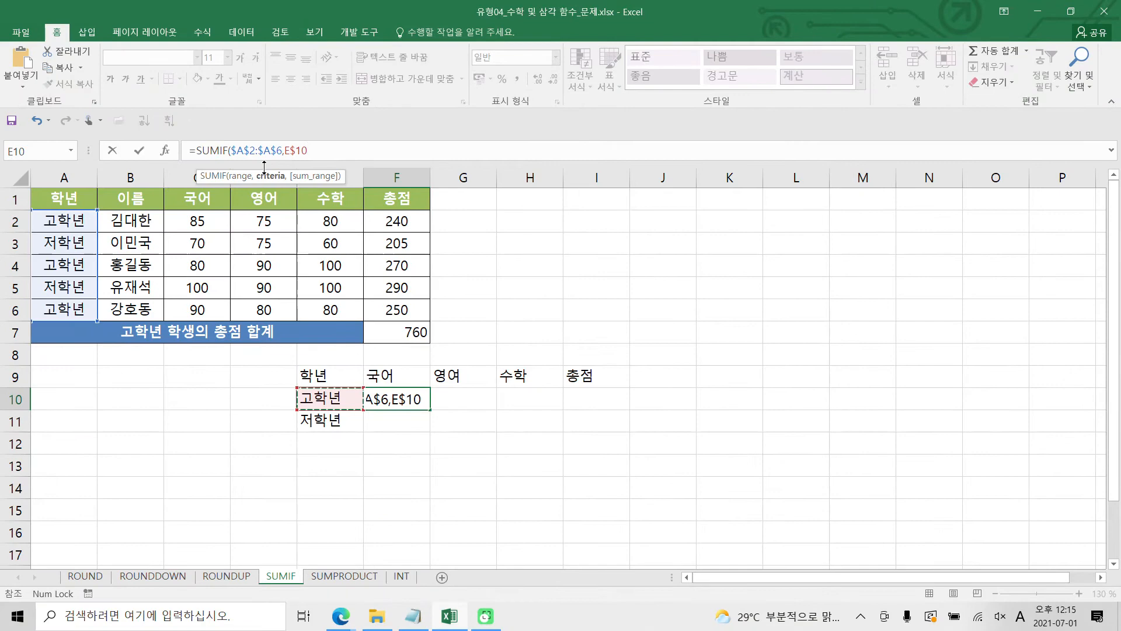
key(F4)
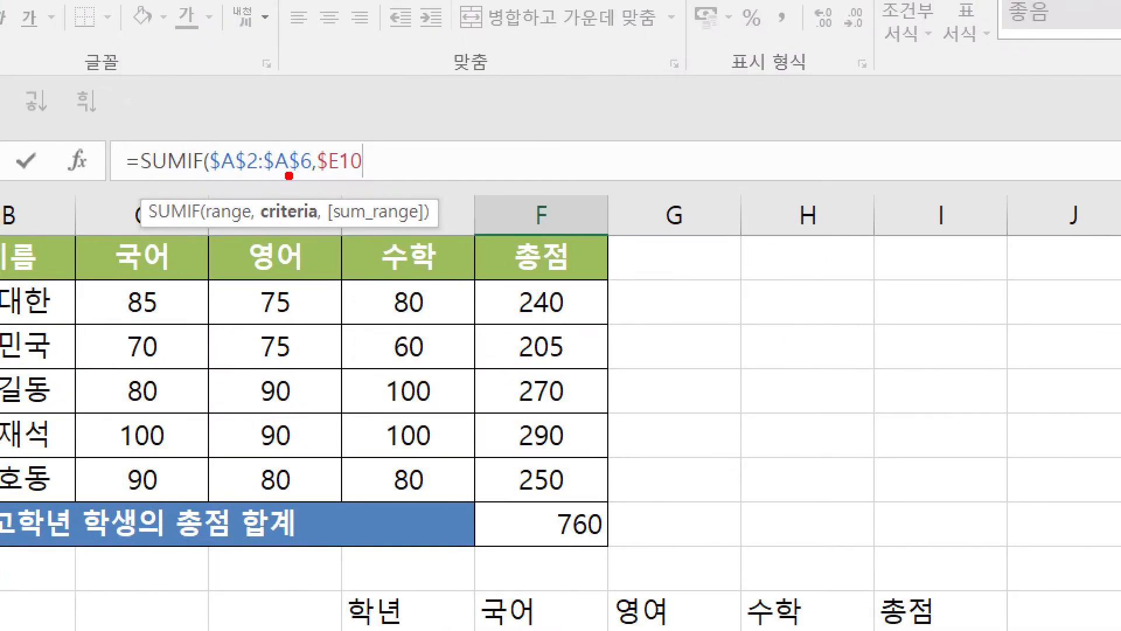
drag(316, 176, 363, 179)
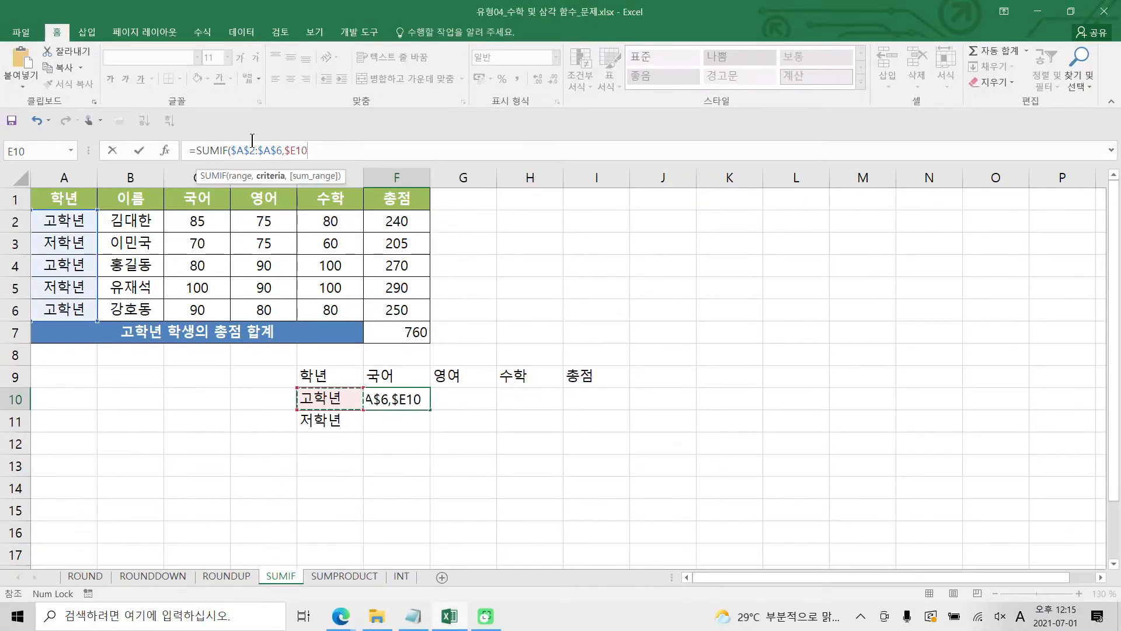
Add the 국어 scores as the sum range with locked rows, C$2:C$6, and commit the formula in F10
text(,)
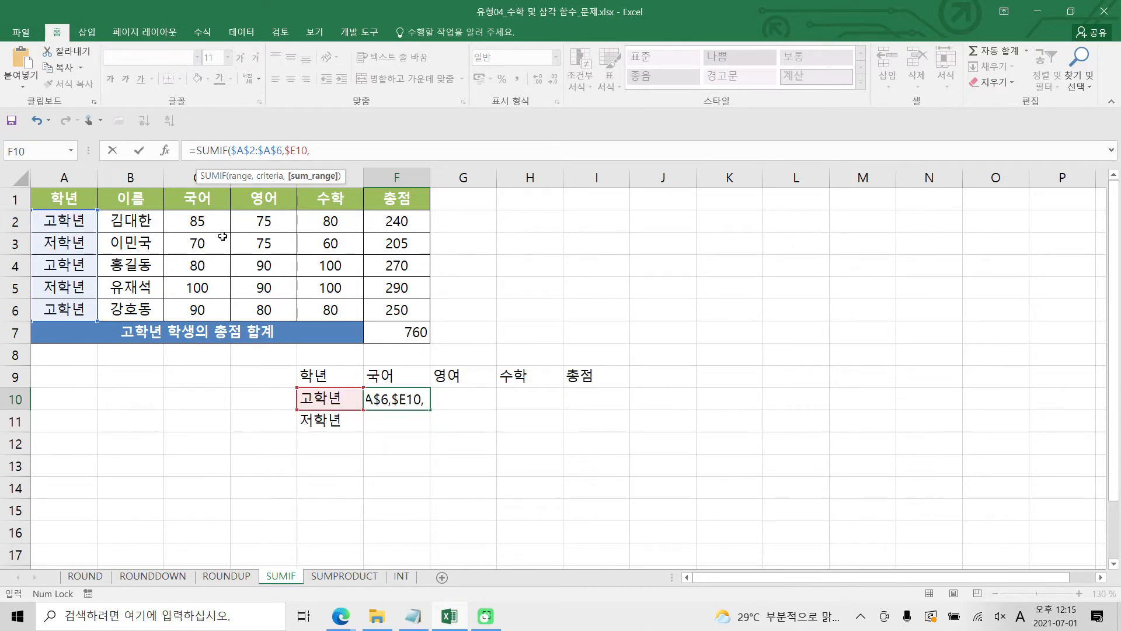
click(209, 225)
drag(198, 294, 203, 305)
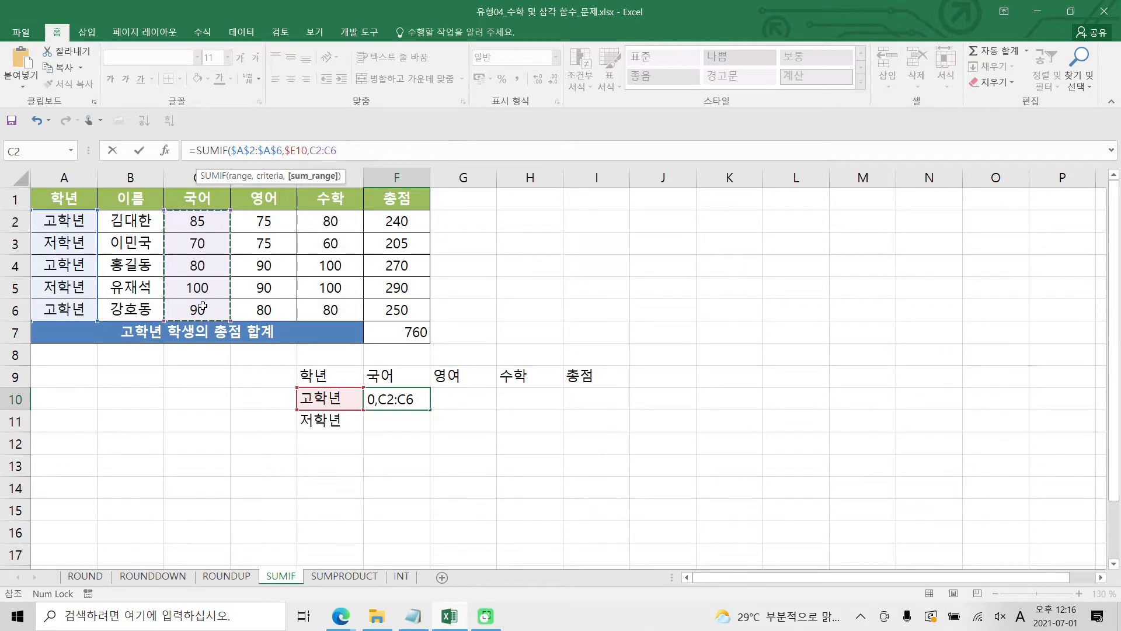
key(F4)
key(F4)
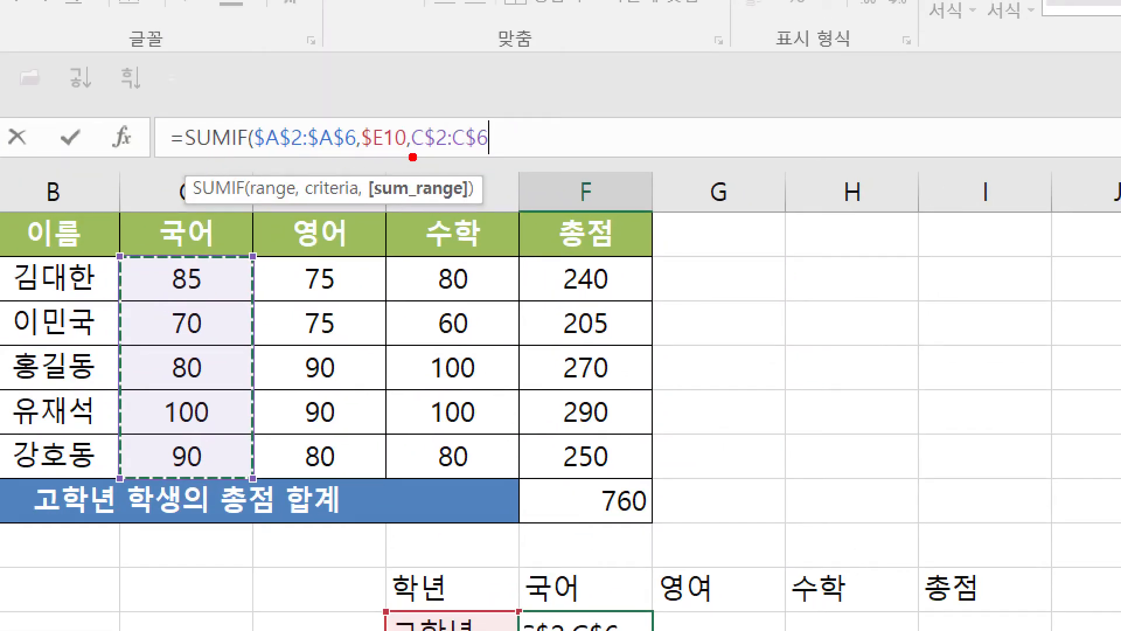
drag(413, 156, 489, 157)
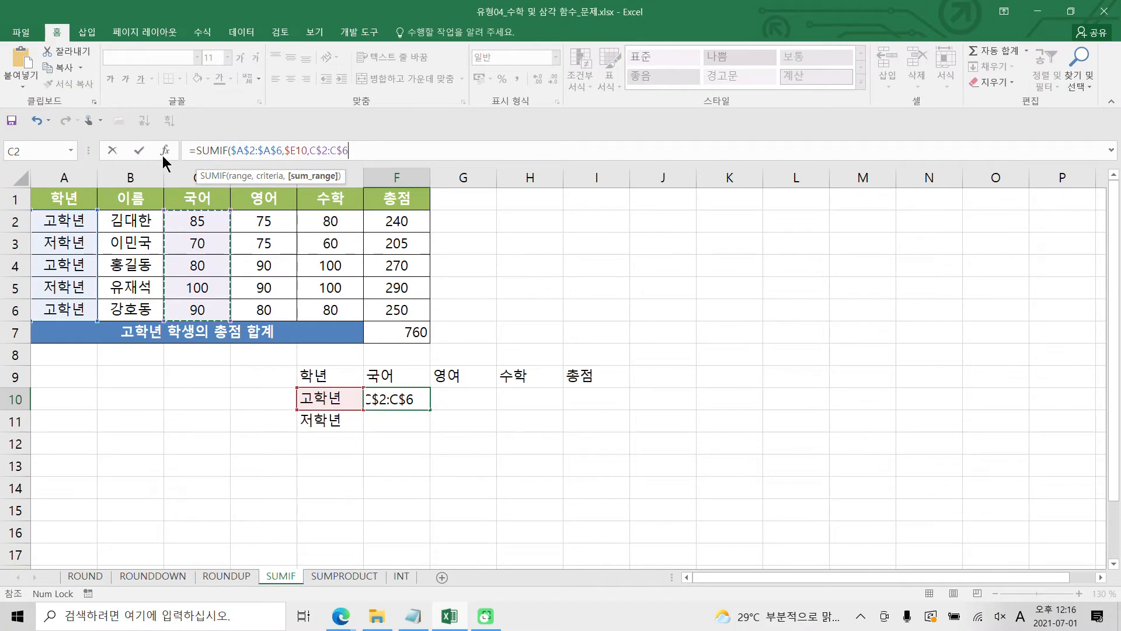
click(138, 151)
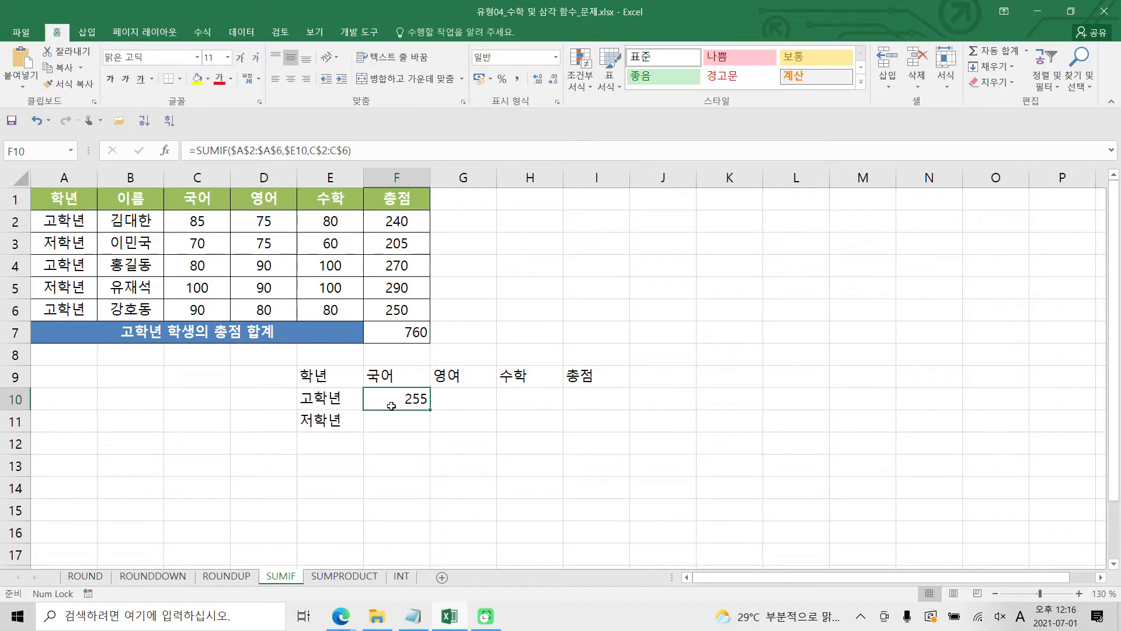
Check the F10 result by selecting the 고학년 students' 국어 scores in C2, C4 and C6 together
click(187, 220)
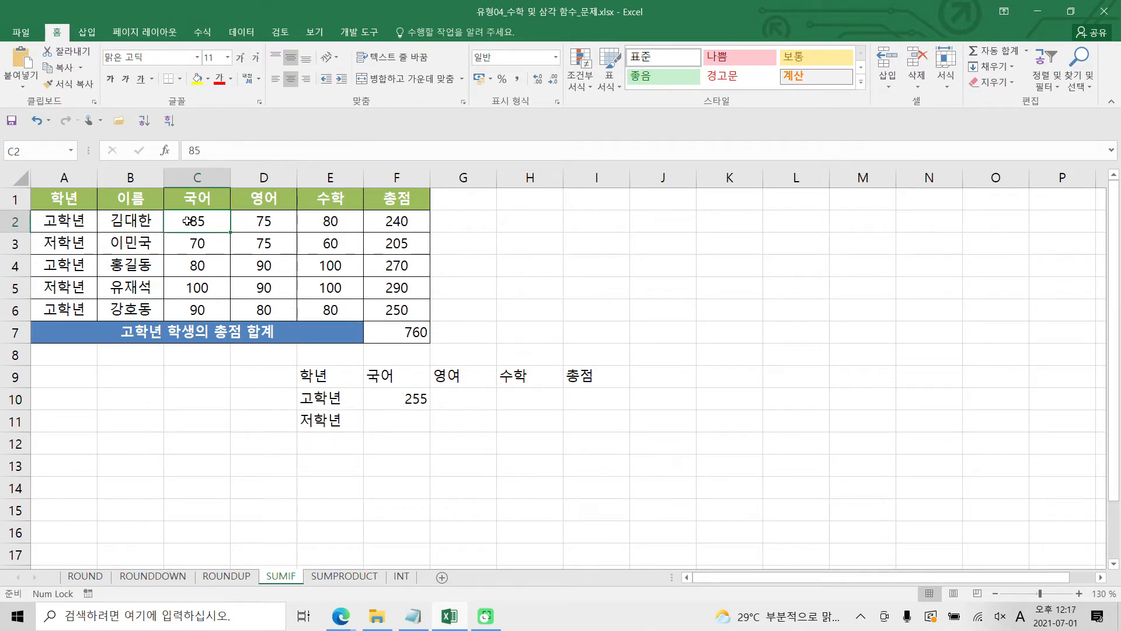
ctrl+click(197, 264)
ctrl+click(204, 306)
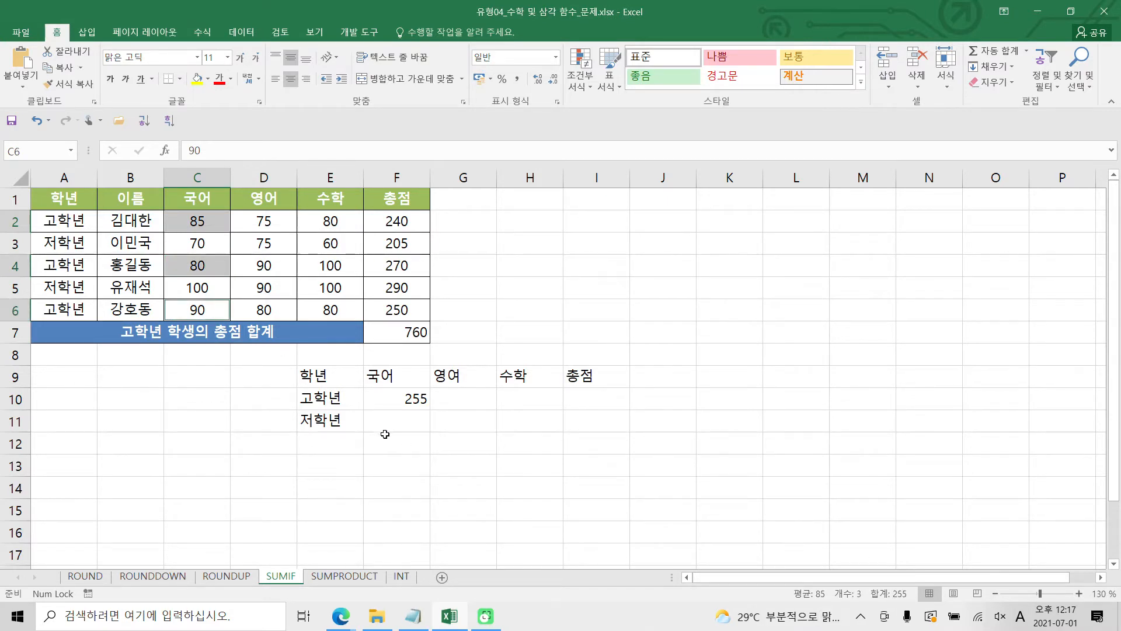
Fill the F10 formula down to F11 and check the 저학년 sum against the 국어 scores in C3 and C5
click(396, 403)
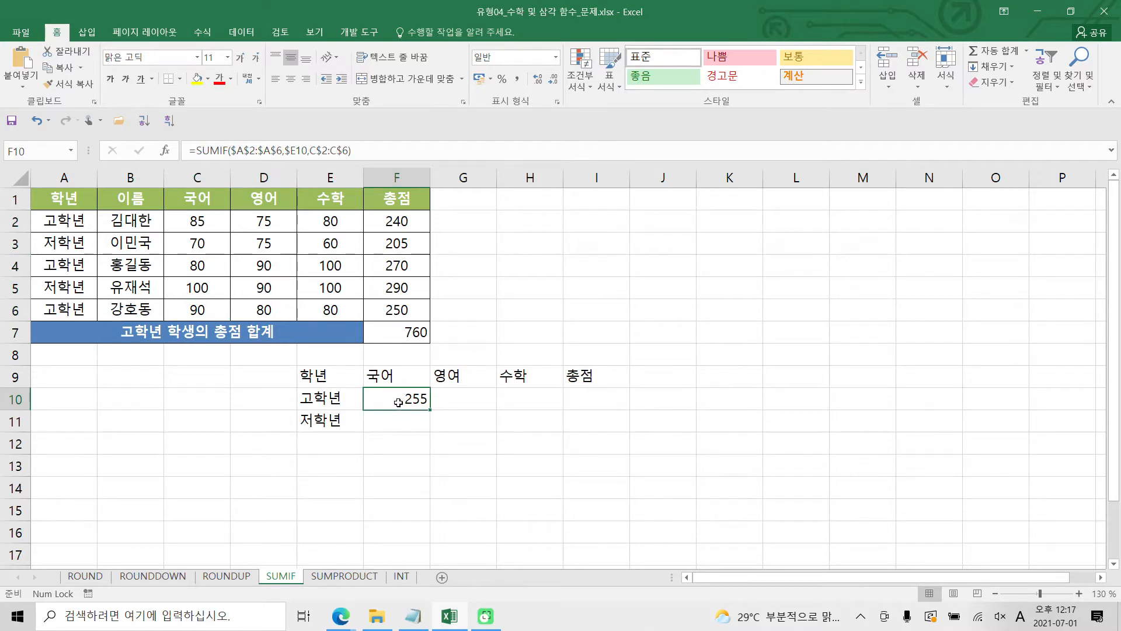
drag(430, 413, 429, 427)
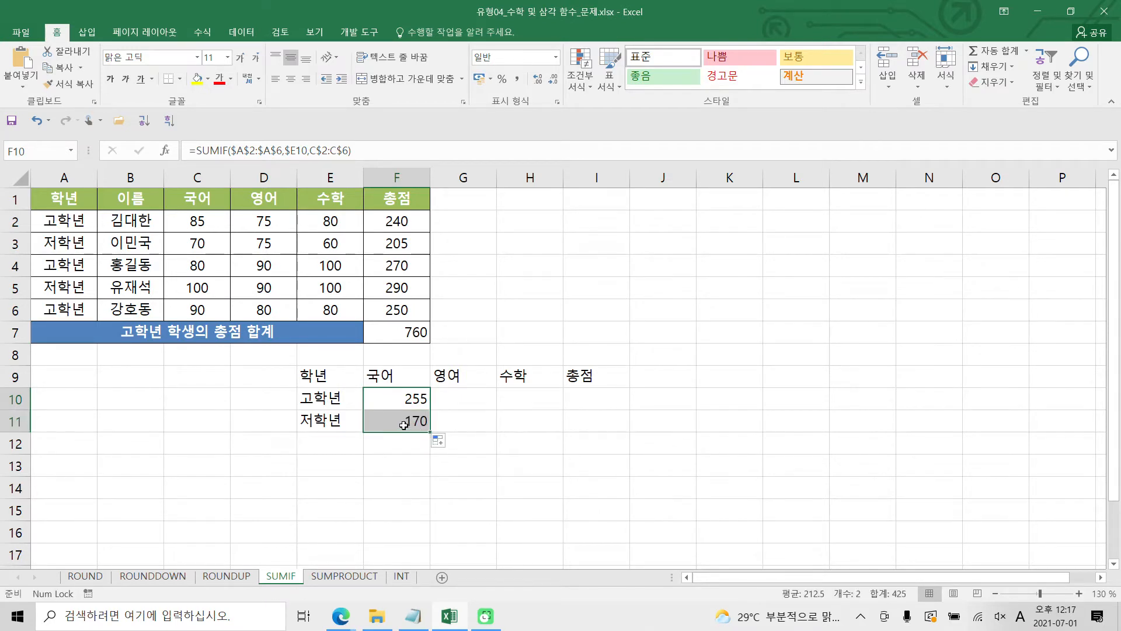
click(403, 424)
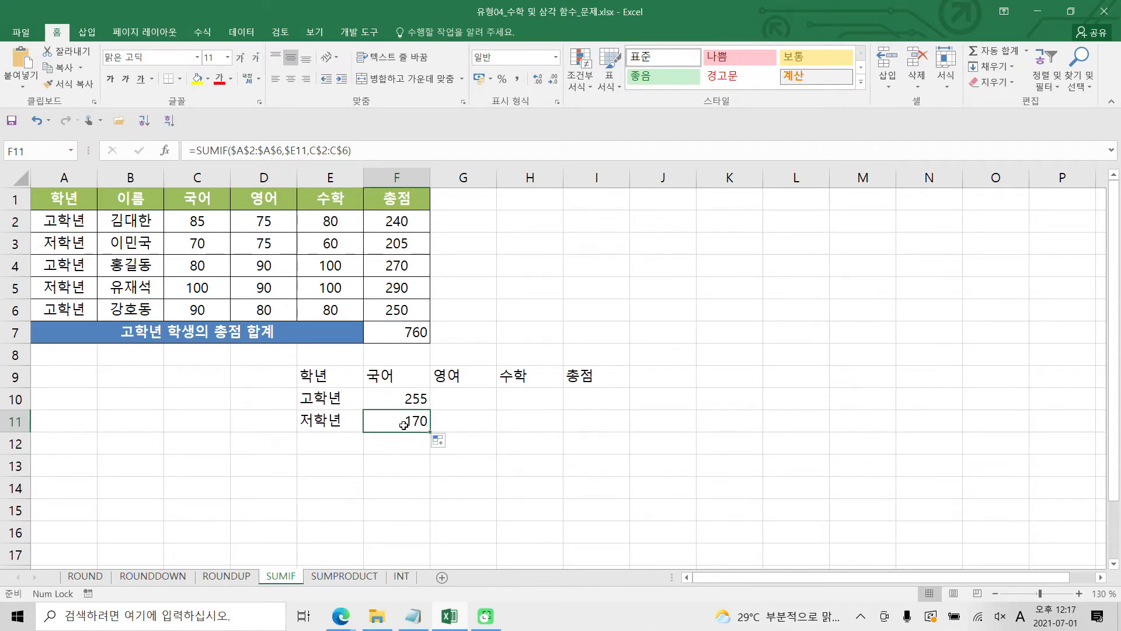
click(185, 247)
click(188, 281)
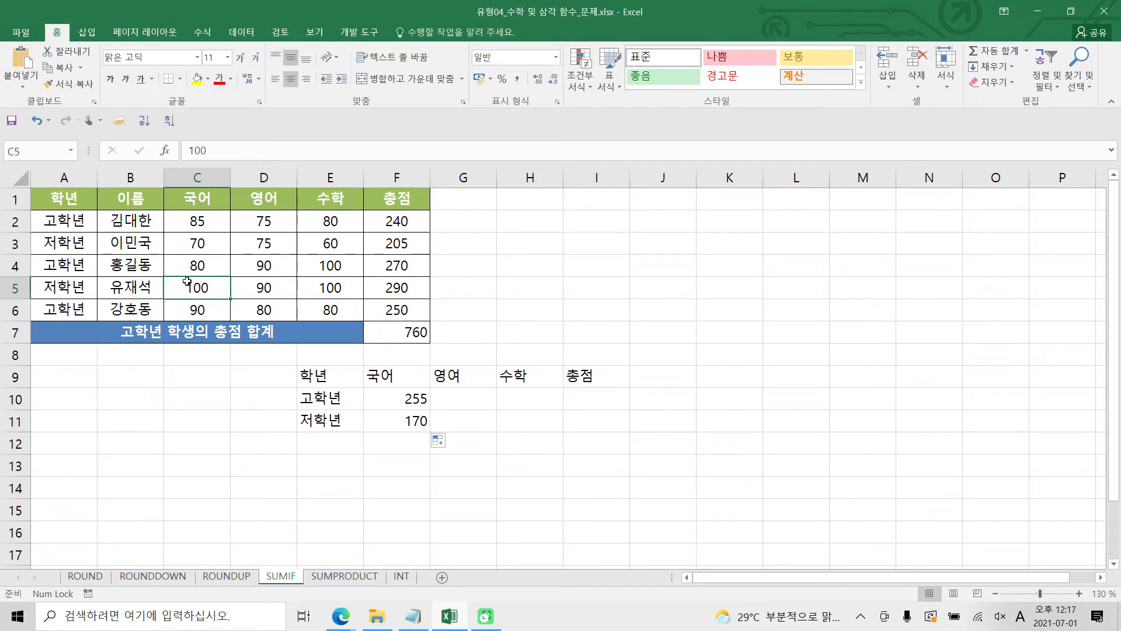
Fill the SUMIF formulas in F10:F11 across the remaining summary columns through I10:I11
click(393, 398)
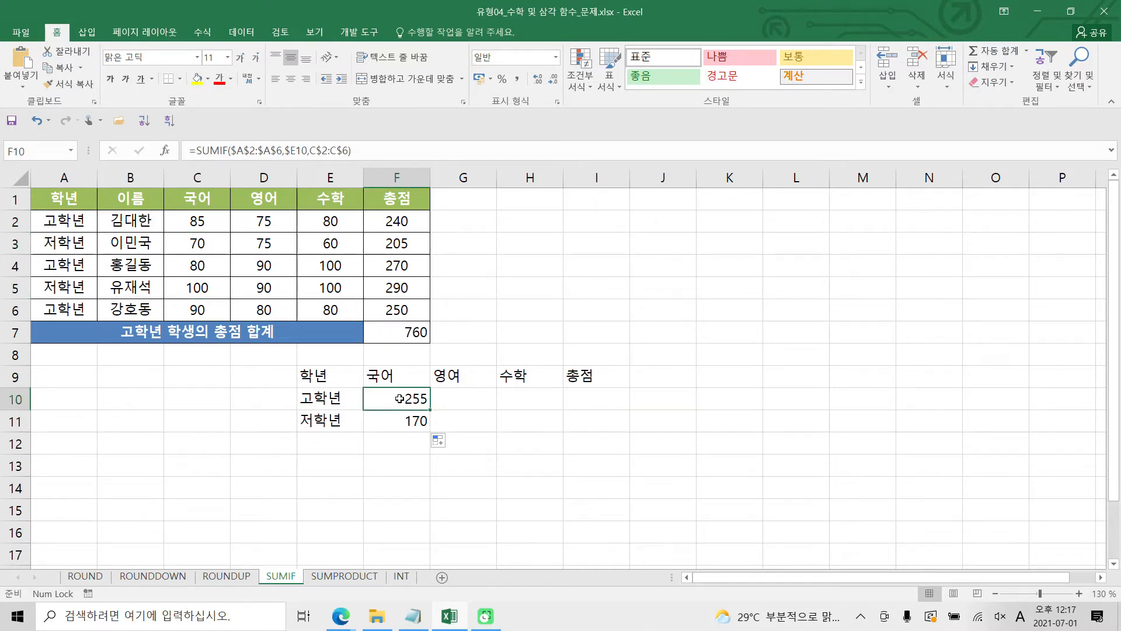
drag(399, 398, 399, 415)
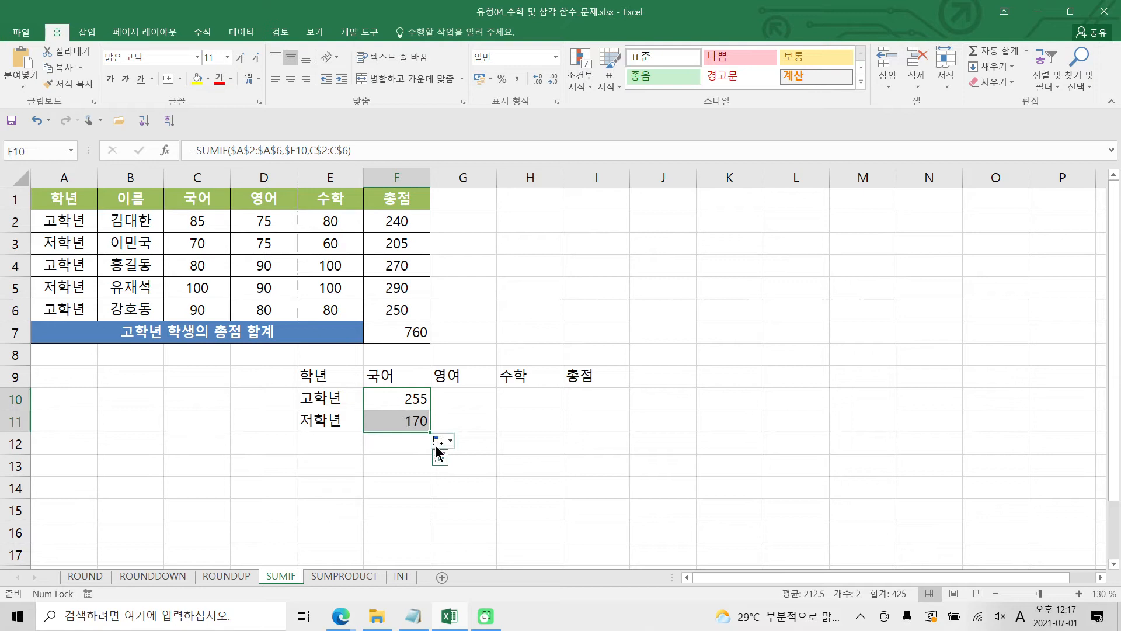
click(405, 399)
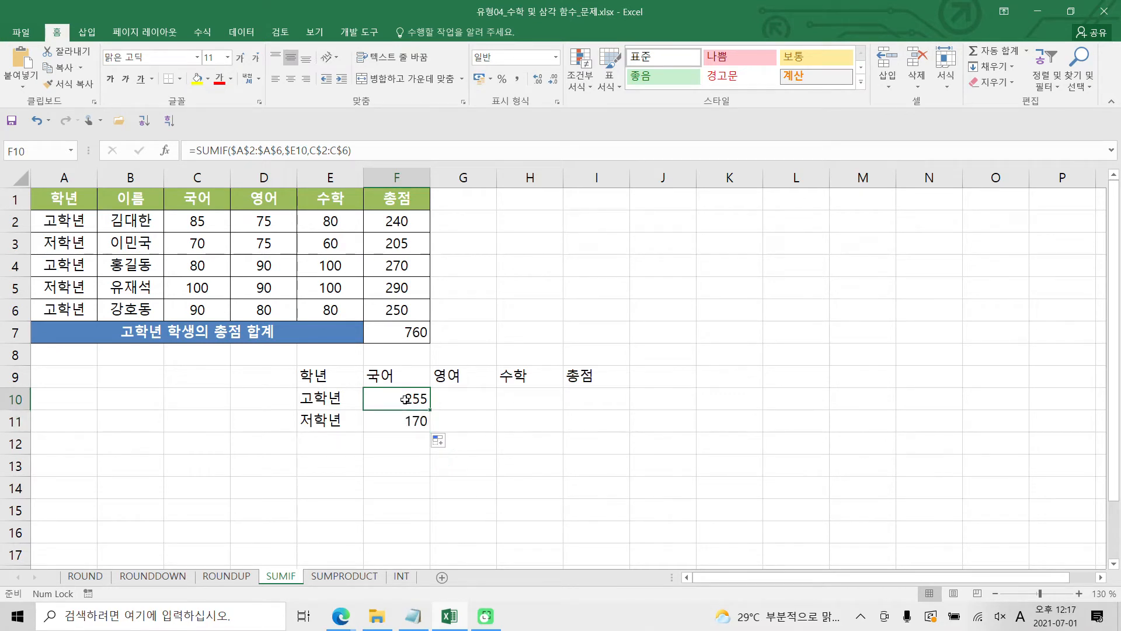
drag(405, 399, 404, 421)
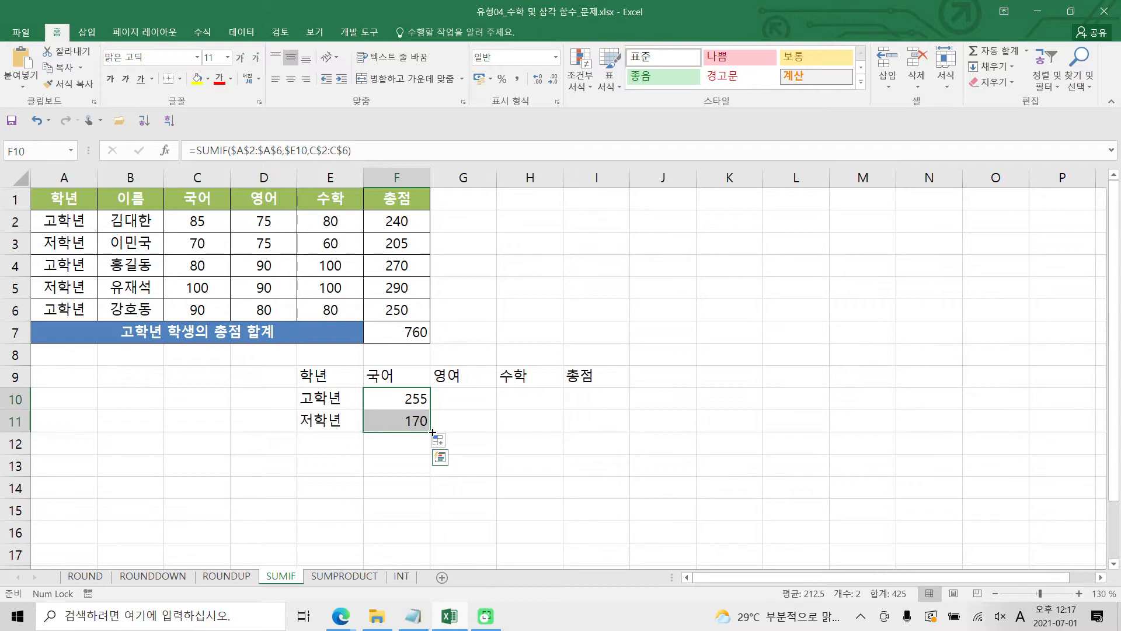
drag(432, 432, 607, 435)
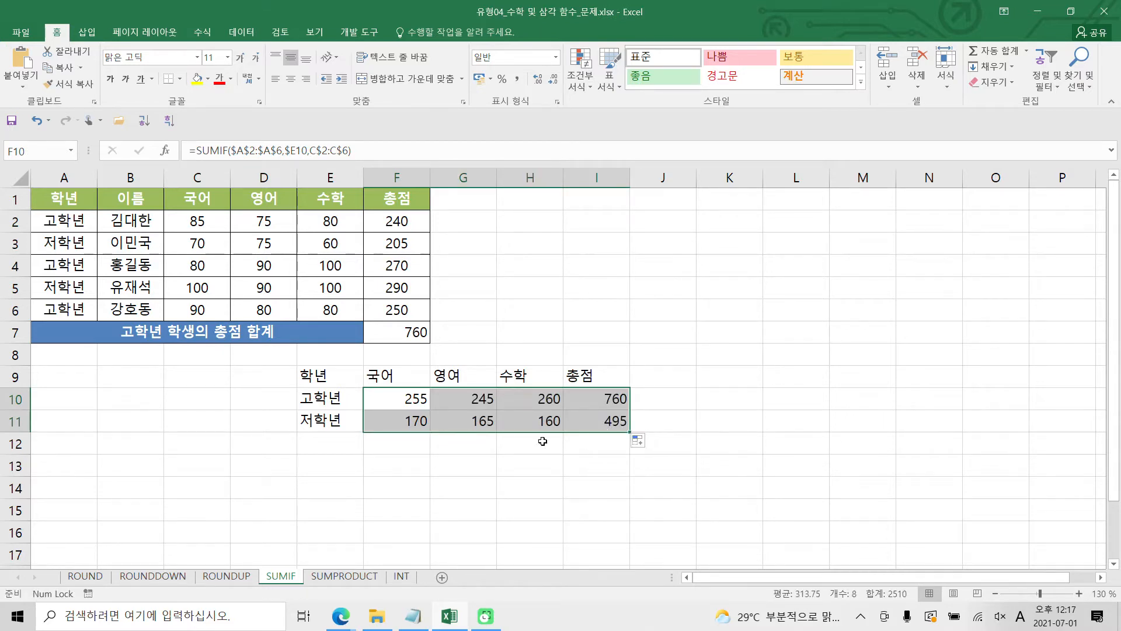
Examine the summary table E9:I11, comparing the 수학 sums with their source scores and relating the table to the source 학년 column and subject headings
click(536, 402)
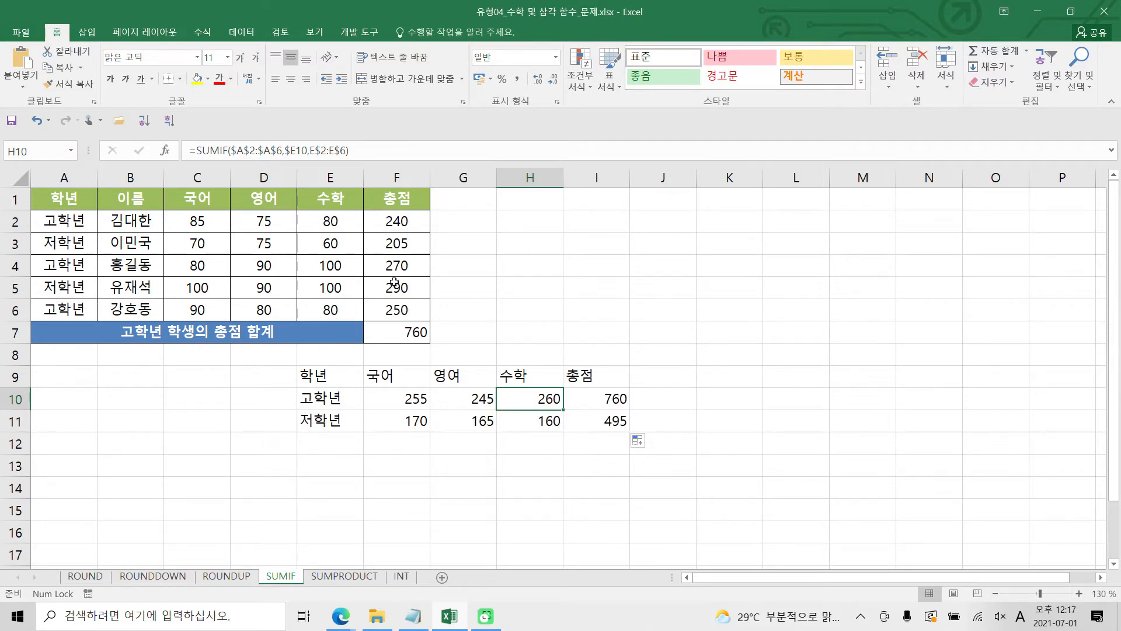
click(533, 424)
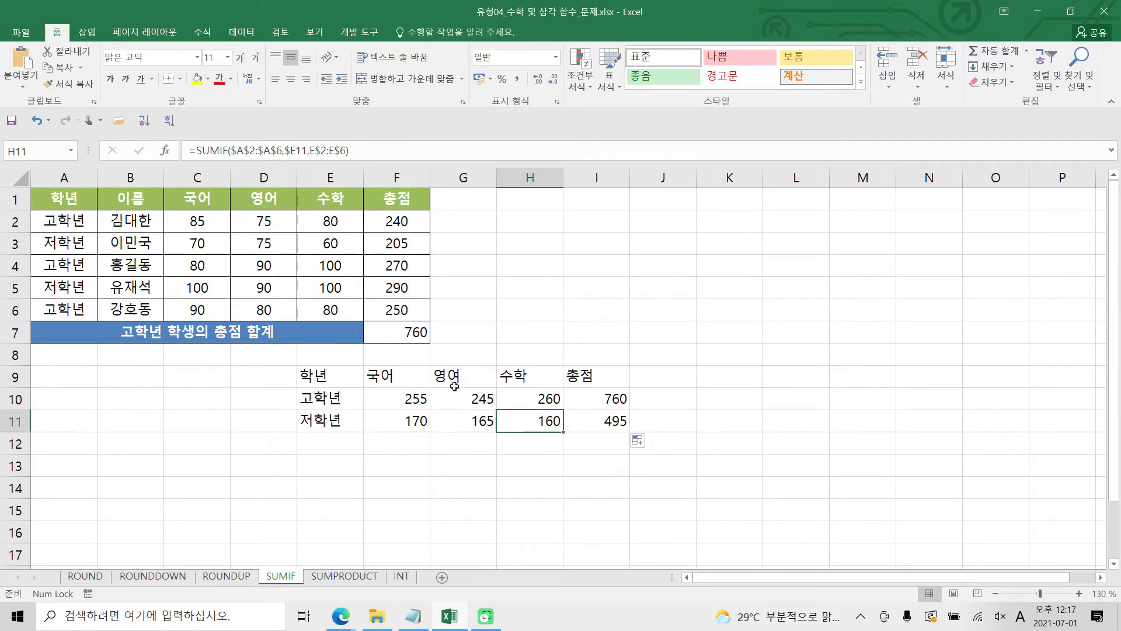
click(315, 248)
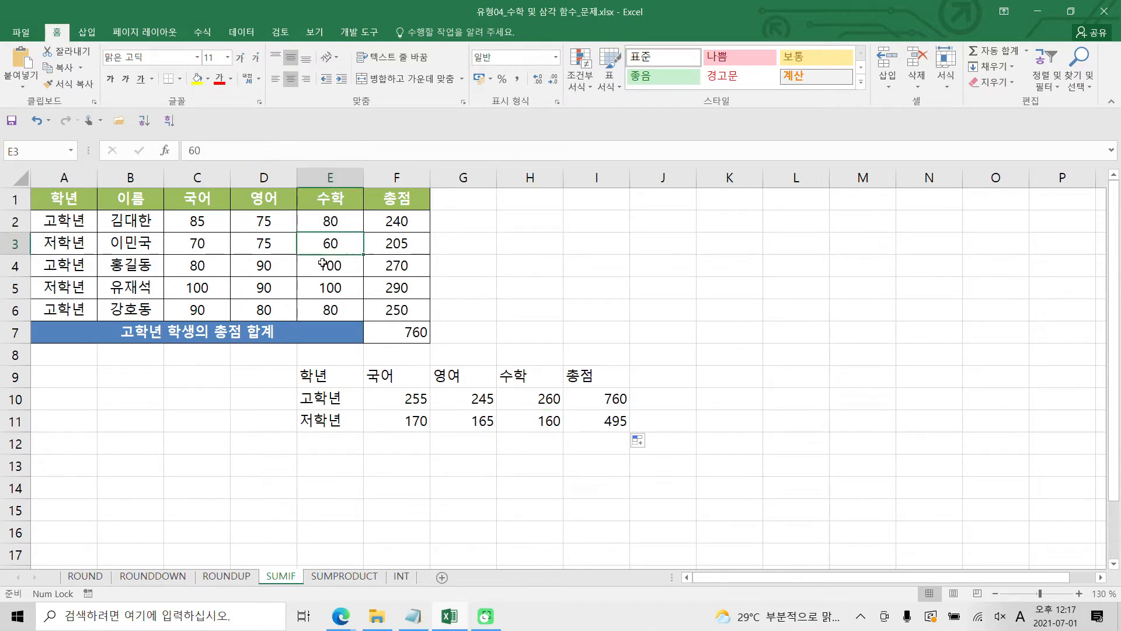
click(334, 294)
click(543, 397)
click(546, 416)
drag(335, 374, 601, 421)
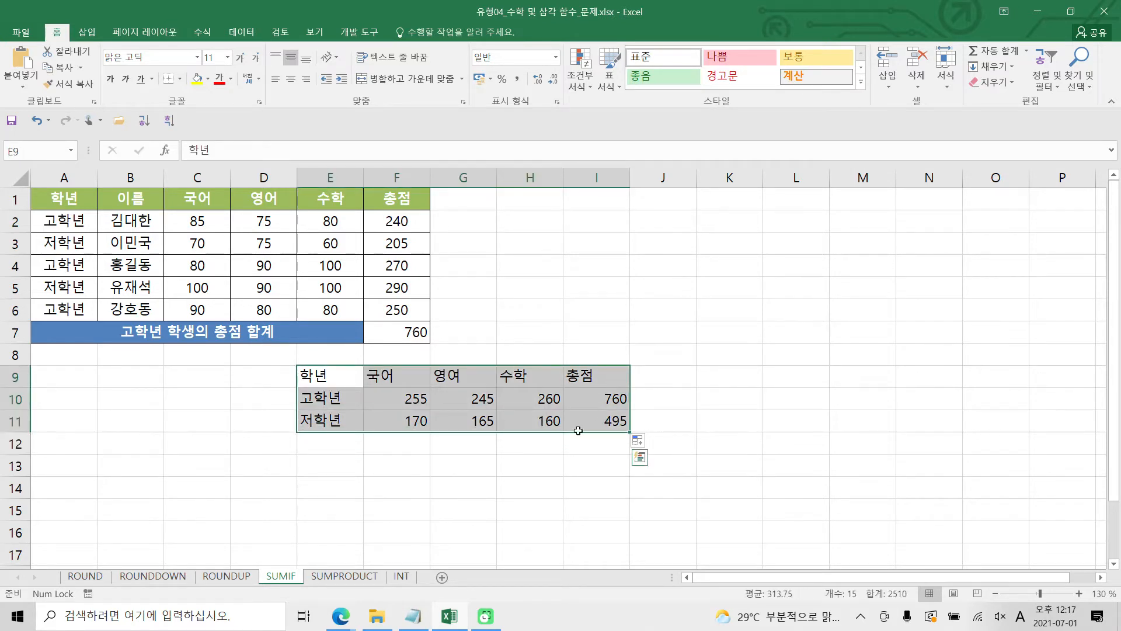
click(536, 439)
click(420, 397)
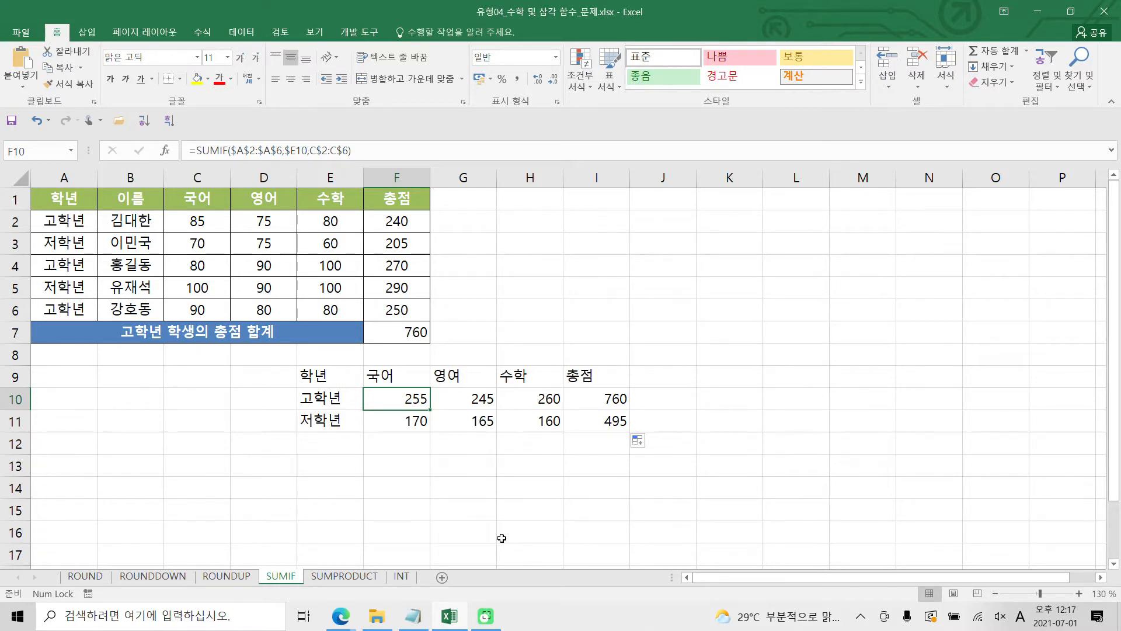
mouse_move(161, 196)
mouse_down()
mouse_move(376, 195)
mouse_move(206, 196)
mouse_up()
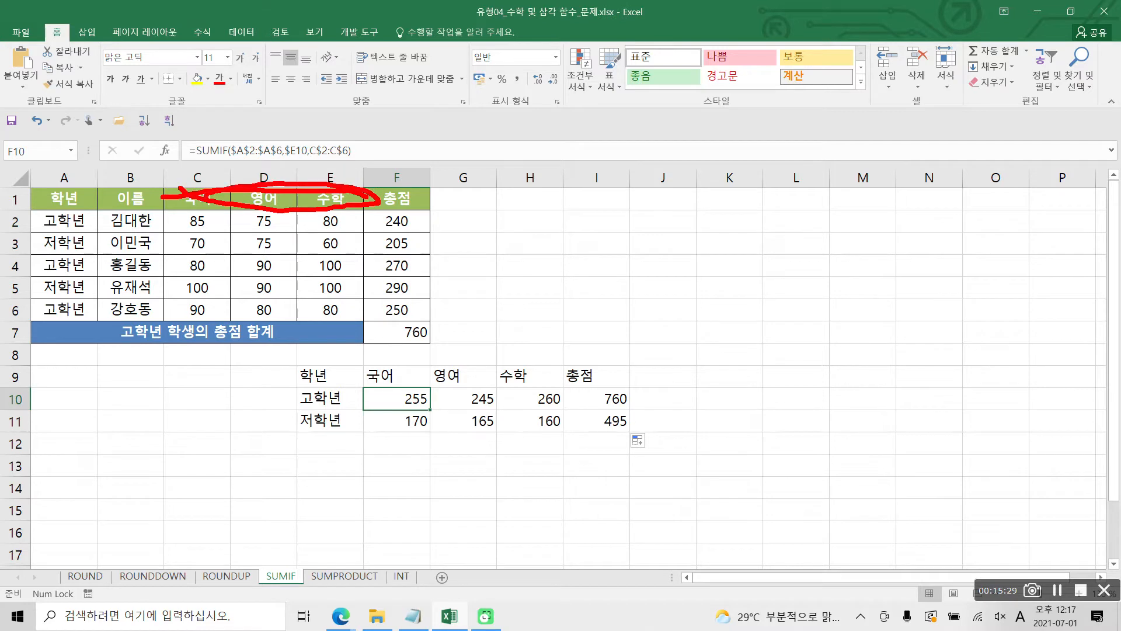
mouse_move(61, 200)
mouse_down()
mouse_move(65, 330)
mouse_move(56, 220)
mouse_up()
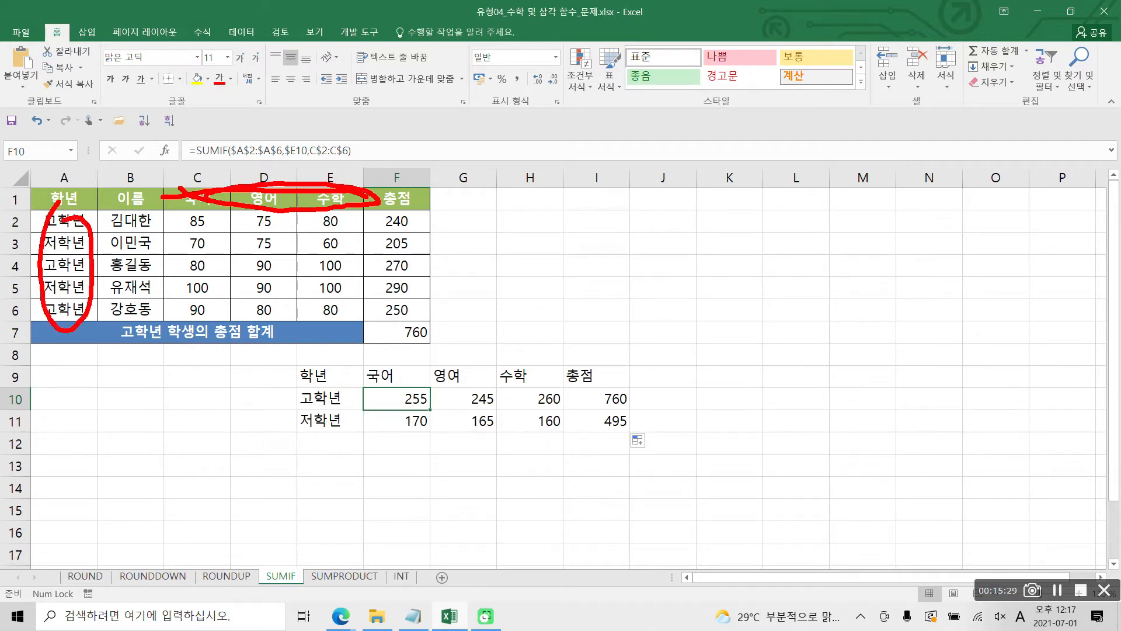
Examine the 학년 labels down column E and the 국어, 영여 and 수학 headings of the summary table
mouse_move(287, 563)
mouse_down()
mouse_move(295, 420)
mouse_move(350, 423)
mouse_move(334, 575)
mouse_up()
drag(302, 401, 316, 497)
drag(314, 528, 311, 551)
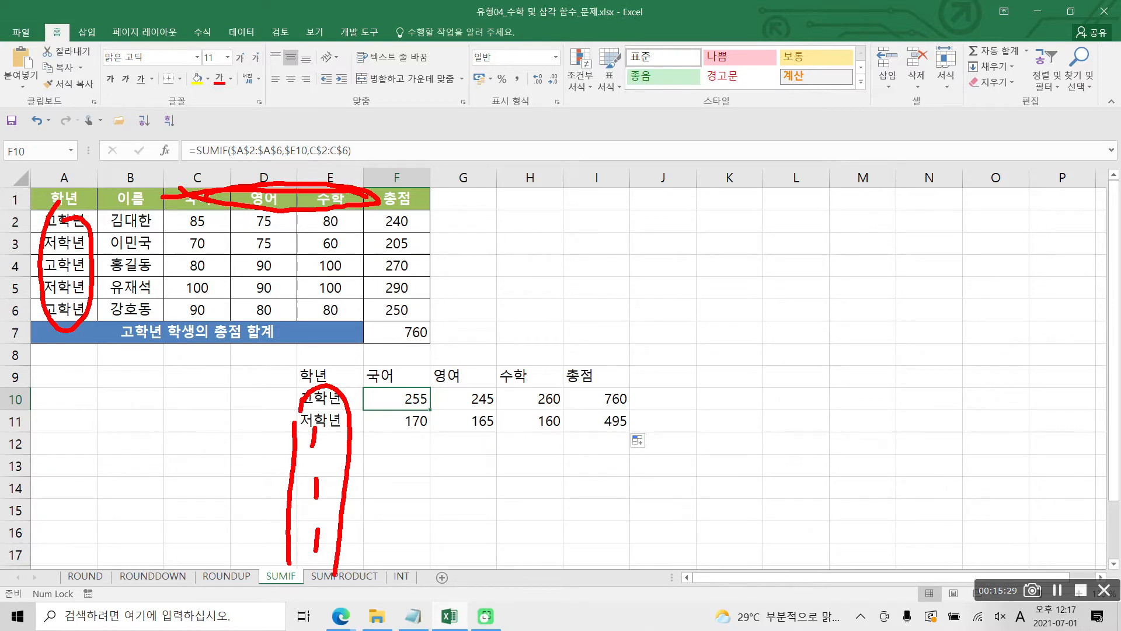
mouse_move(365, 379)
mouse_down()
mouse_move(390, 395)
mouse_move(432, 379)
mouse_move(520, 391)
mouse_up()
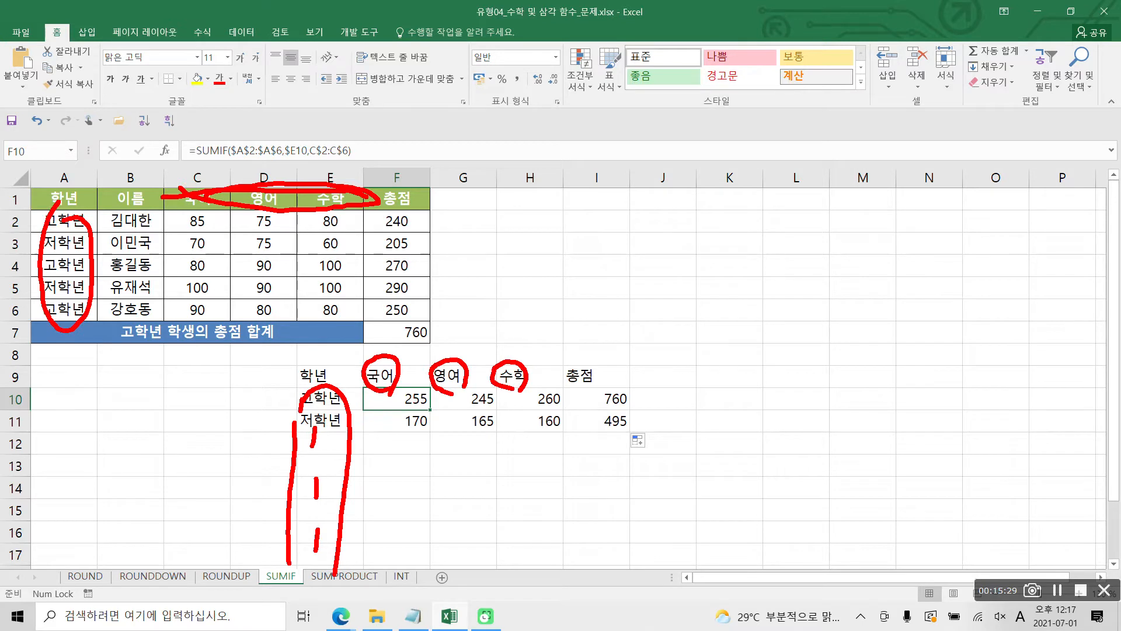
key(Escape)
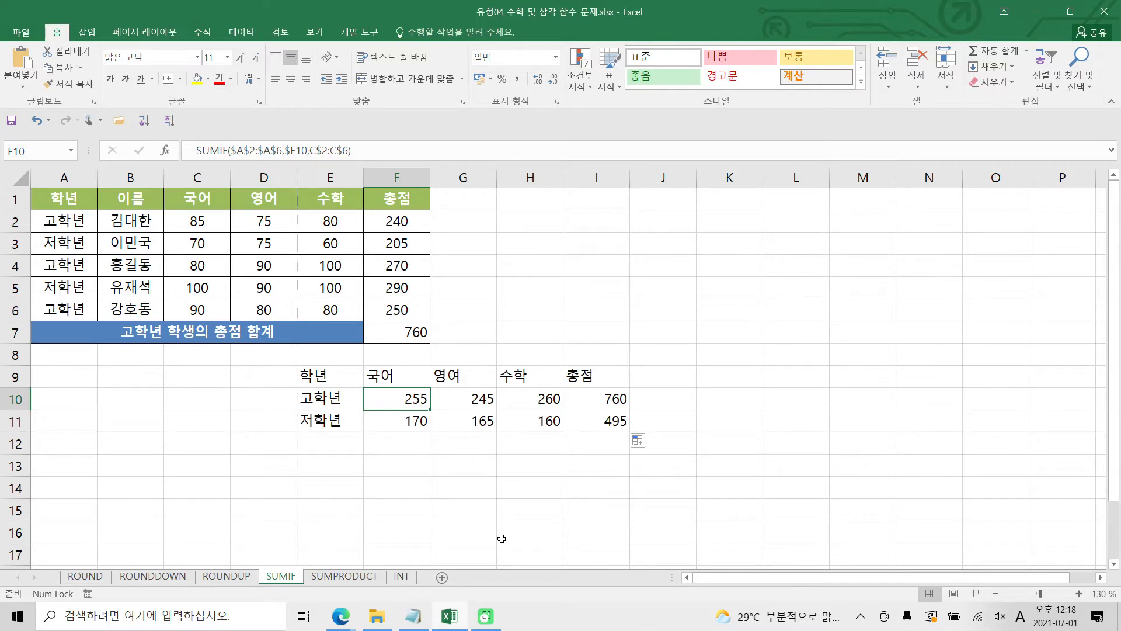
Examine how the summary table could extend to more 학년 rows and subject columns, relating it to the source data in A1:F6
key(ctrl+2)
mouse_move(324, 393)
mouse_down()
mouse_move(321, 549)
mouse_move(331, 540)
mouse_up()
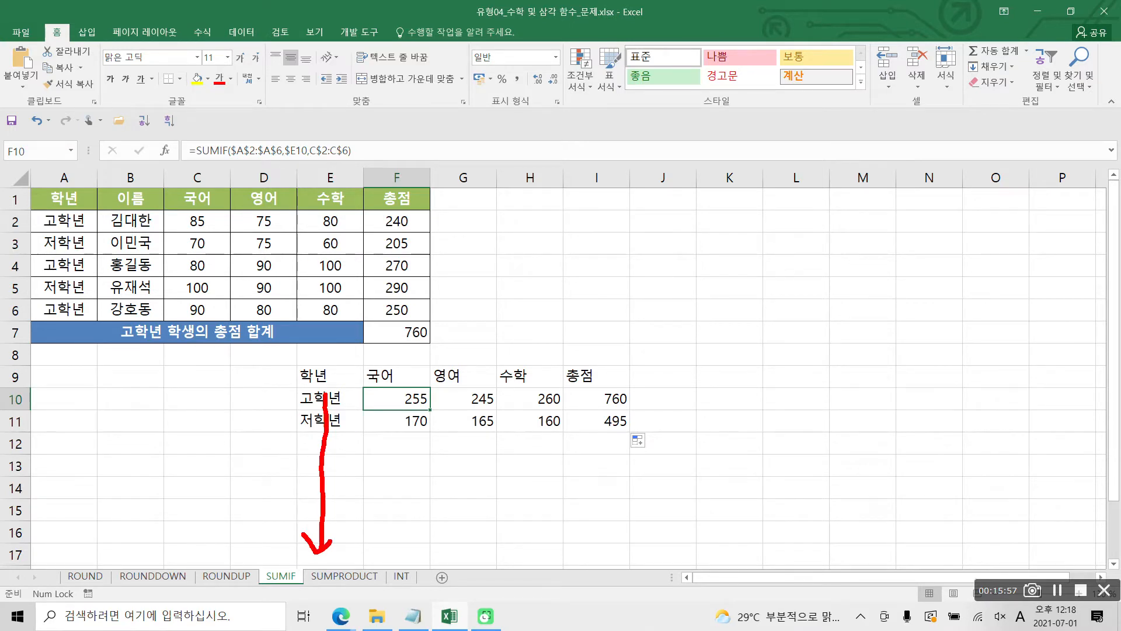
mouse_move(308, 394)
mouse_down()
mouse_move(339, 396)
mouse_move(345, 445)
mouse_up()
mouse_move(312, 473)
mouse_down()
mouse_move(346, 470)
mouse_move(353, 498)
mouse_up()
mouse_move(314, 520)
mouse_down()
mouse_move(344, 520)
mouse_move(348, 549)
mouse_up()
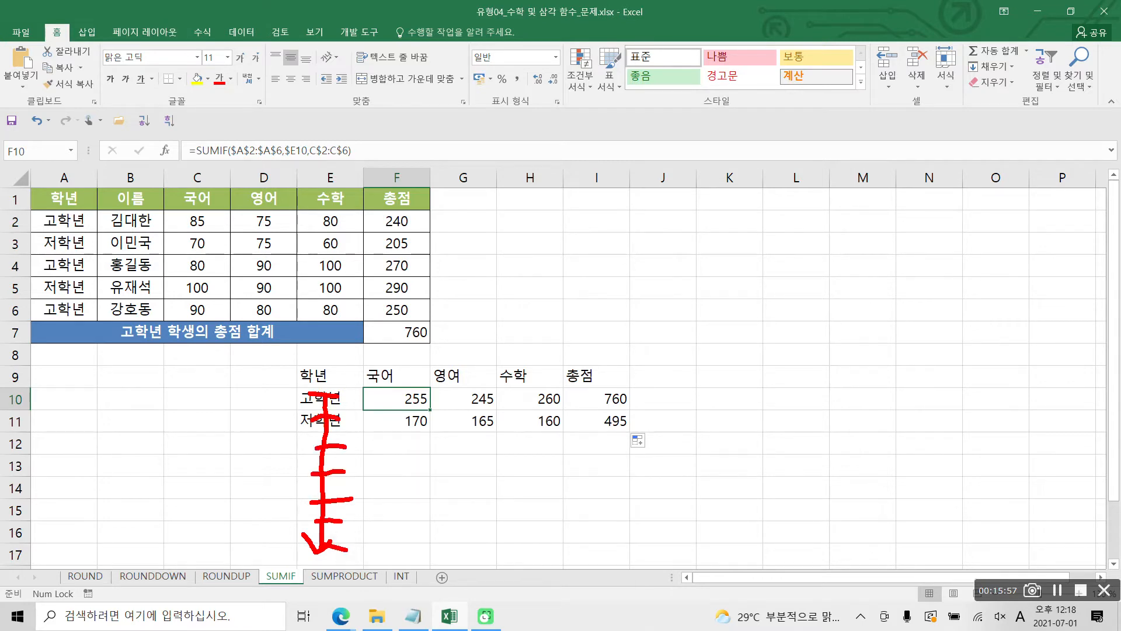
drag(400, 350, 396, 383)
drag(459, 356, 527, 379)
mouse_move(578, 355)
mouse_down()
mouse_move(579, 376)
mouse_move(601, 379)
mouse_up()
drag(613, 351, 693, 368)
drag(473, 367, 750, 374)
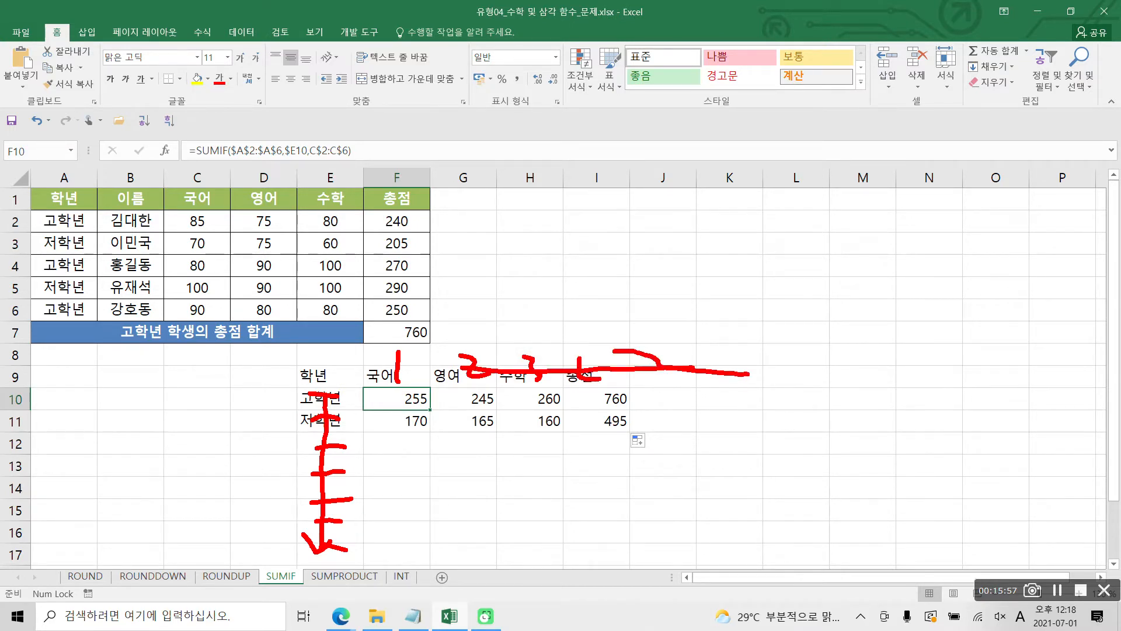
mouse_move(76, 183)
mouse_down()
mouse_move(28, 222)
mouse_move(284, 327)
mouse_move(297, 169)
mouse_move(96, 203)
mouse_up()
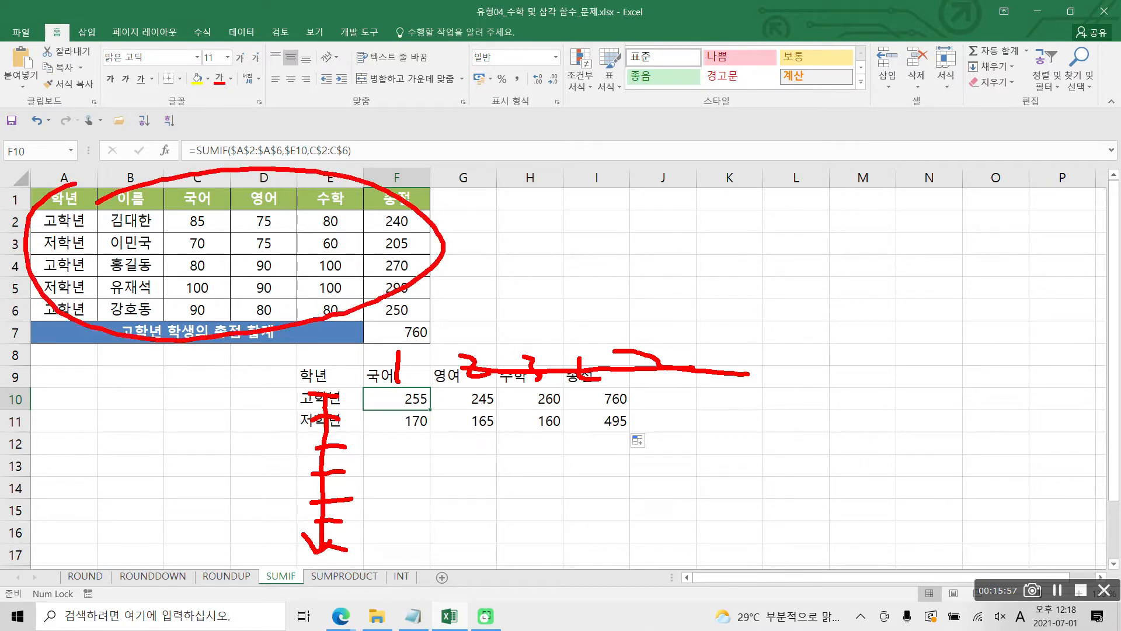
mouse_move(295, 583)
mouse_down()
mouse_move(290, 347)
mouse_move(725, 357)
mouse_move(710, 575)
mouse_move(366, 571)
mouse_up()
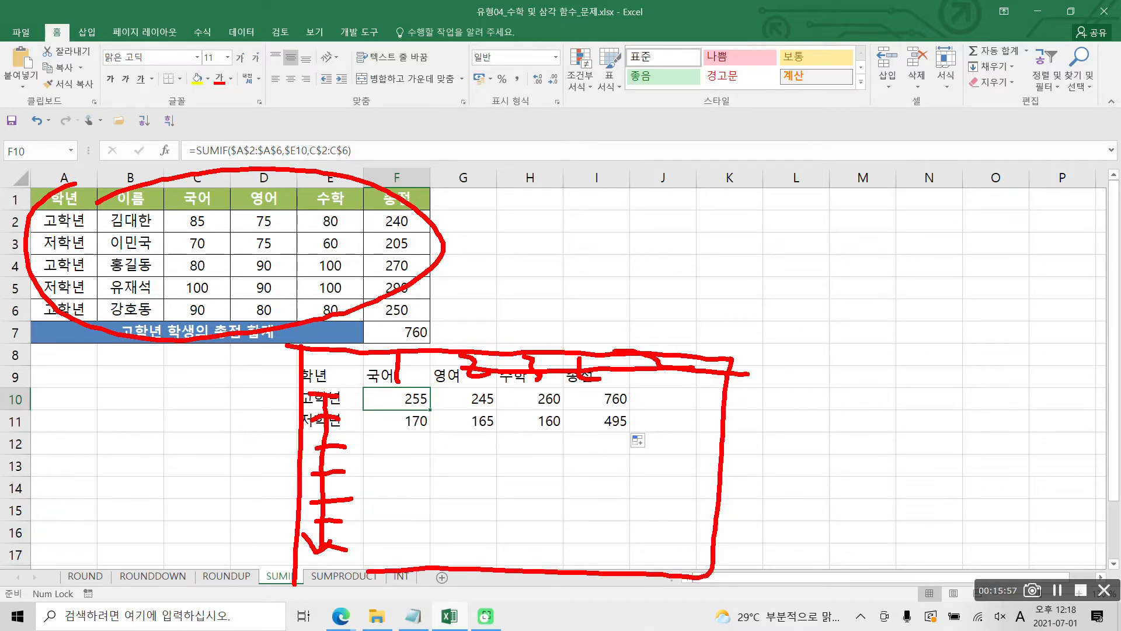
key(Escape)
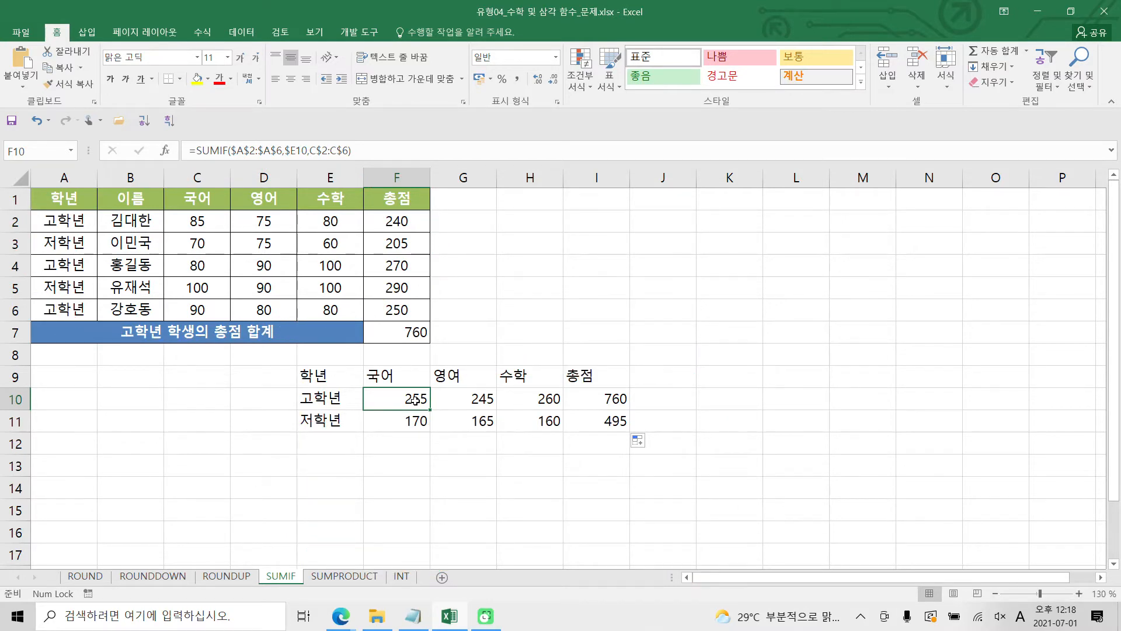
Examine the F10 formula =SUMIF($A$2:$A$6,$E10,C$2:C$6) and its absolute and mixed references
key(ctrl+1)
click(142, 153)
mouse_move(217, 116)
mouse_down()
mouse_move(359, 195)
mouse_move(578, 195)
mouse_up()
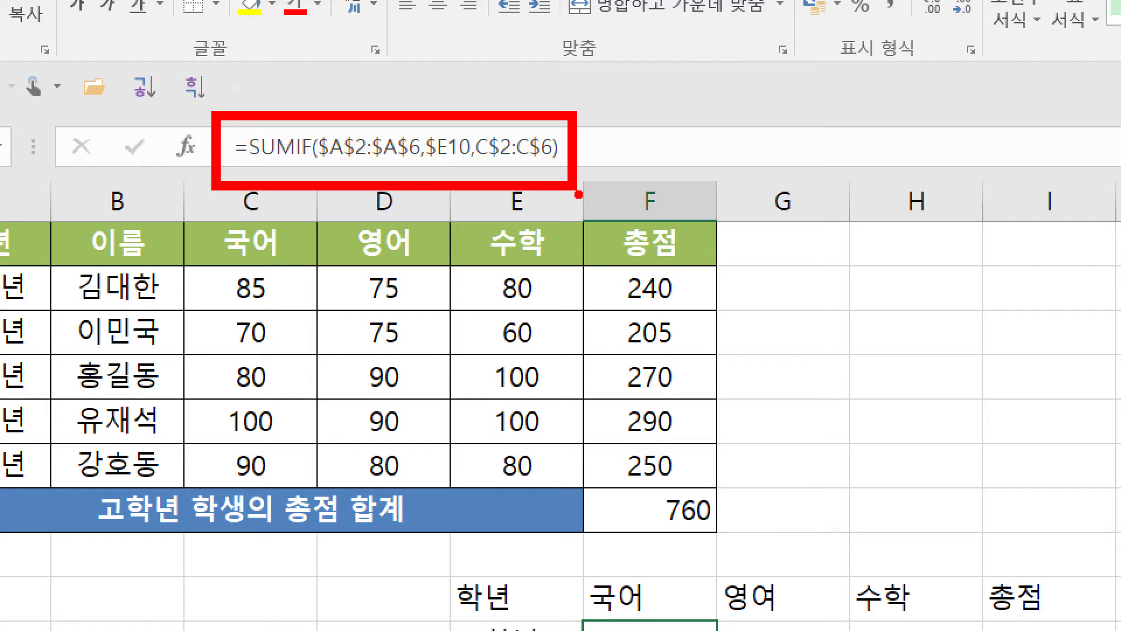
mouse_move(228, 140)
mouse_down()
mouse_move(350, 73)
mouse_move(552, 125)
mouse_up()
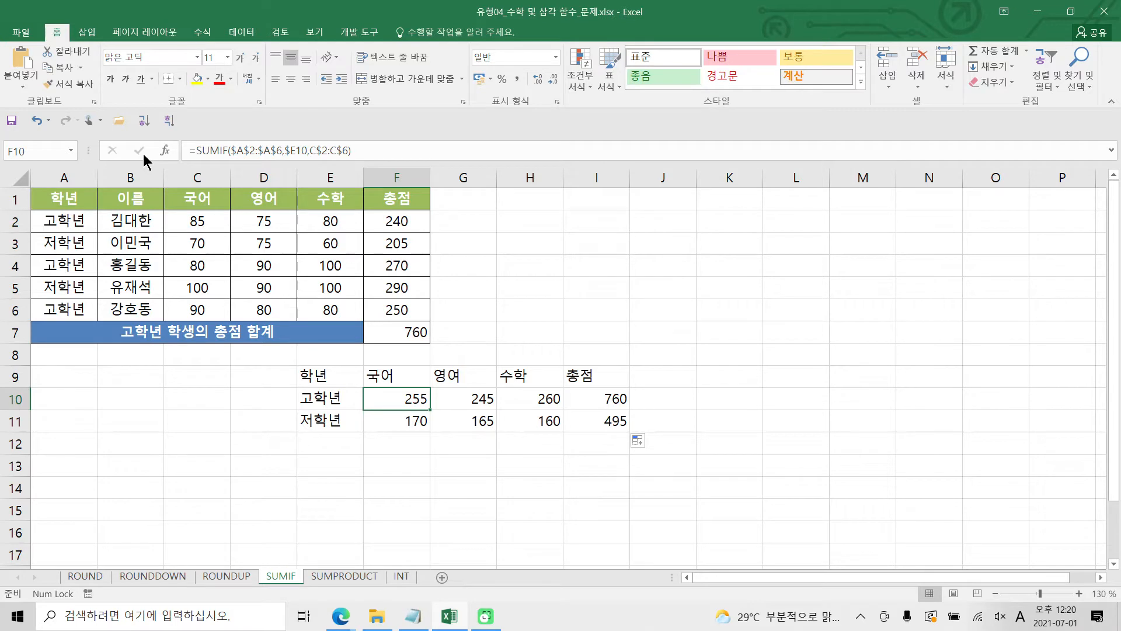
mouse_move(167, 146)
mouse_down()
mouse_move(388, 155)
mouse_move(169, 141)
mouse_up()
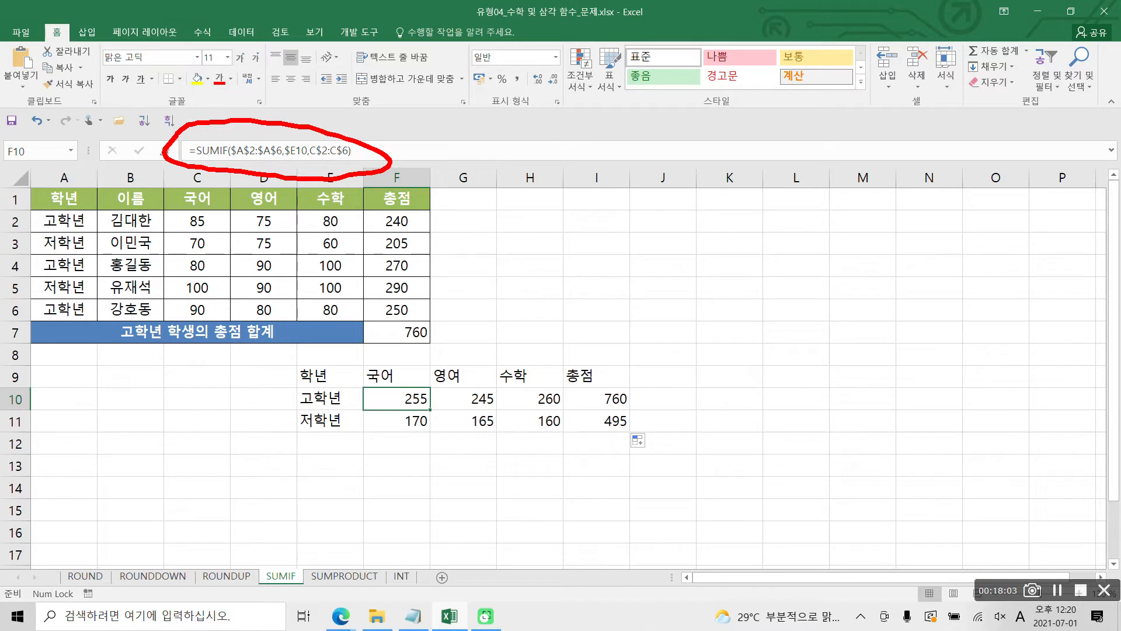
key(Escape)
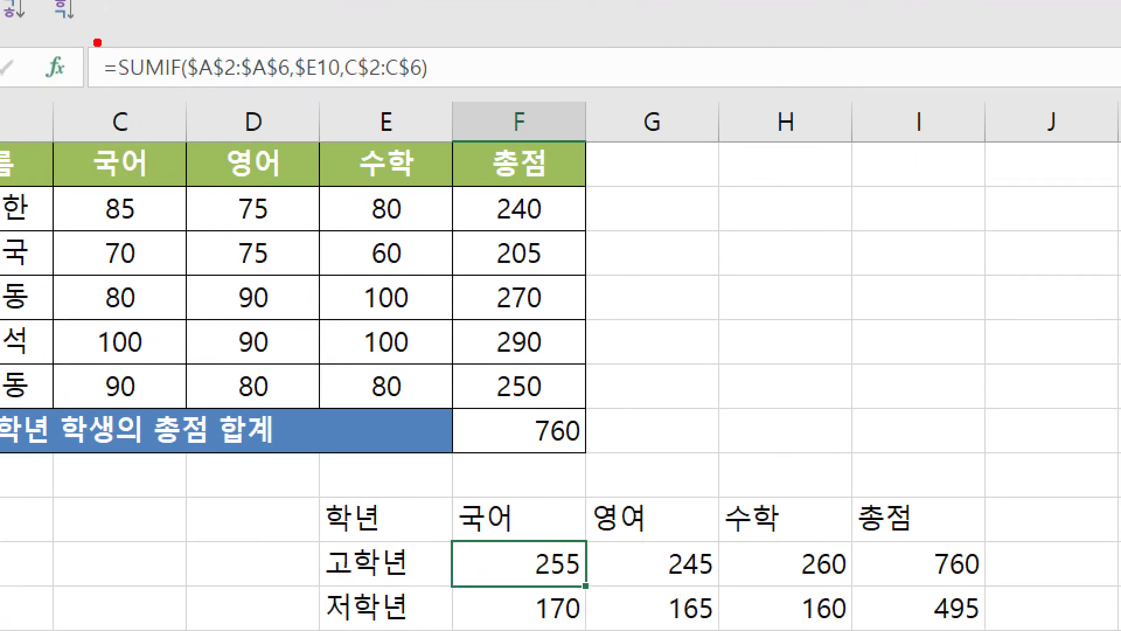
drag(86, 38, 442, 111)
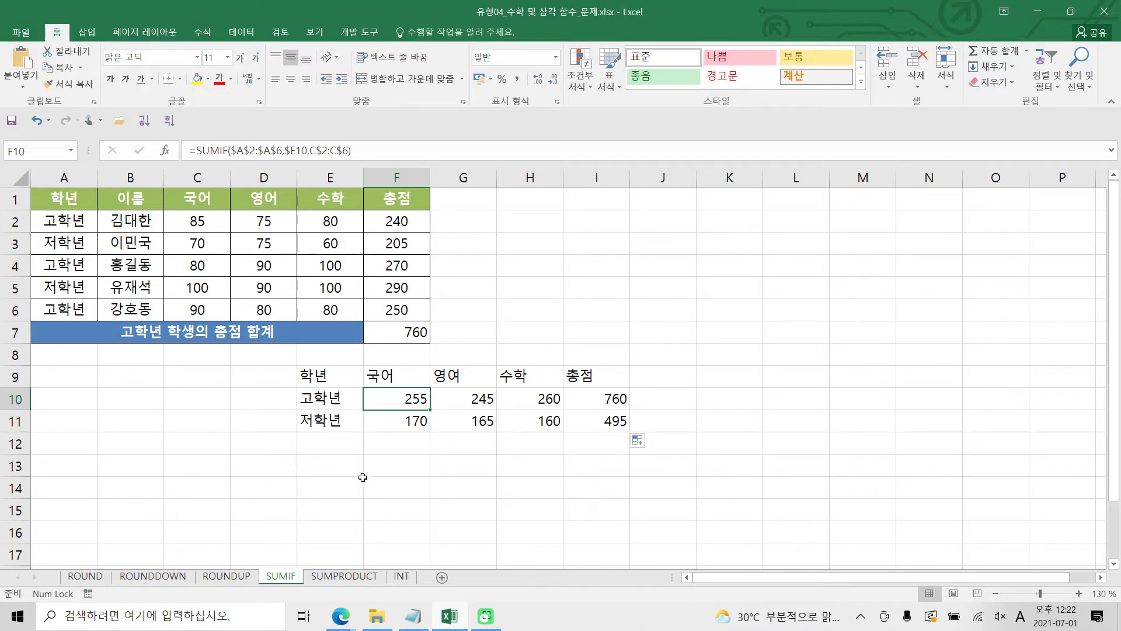
Open the SUMPRODUCT sheet and examine the 배열1 and 배열2 columns as the ranges for the function
click(349, 576)
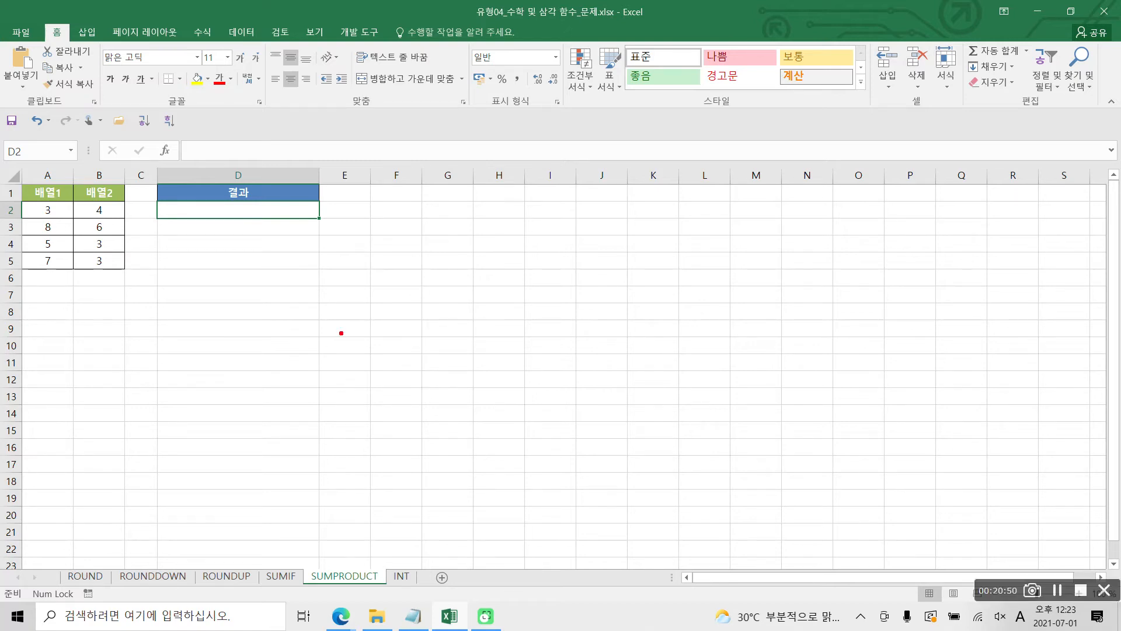
mouse_move(33, 290)
mouse_down()
mouse_move(15, 266)
mouse_move(52, 171)
mouse_move(39, 300)
mouse_move(92, 295)
mouse_move(111, 187)
mouse_move(102, 287)
mouse_move(177, 302)
mouse_move(186, 332)
mouse_up()
mouse_move(218, 289)
mouse_down()
mouse_move(208, 318)
mouse_move(248, 338)
mouse_up()
mouse_move(236, 330)
mouse_down()
mouse_move(229, 361)
mouse_move(260, 357)
mouse_up()
mouse_move(284, 302)
mouse_down()
mouse_move(292, 317)
mouse_move(303, 301)
mouse_up()
drag(272, 343, 286, 363)
drag(331, 296, 322, 390)
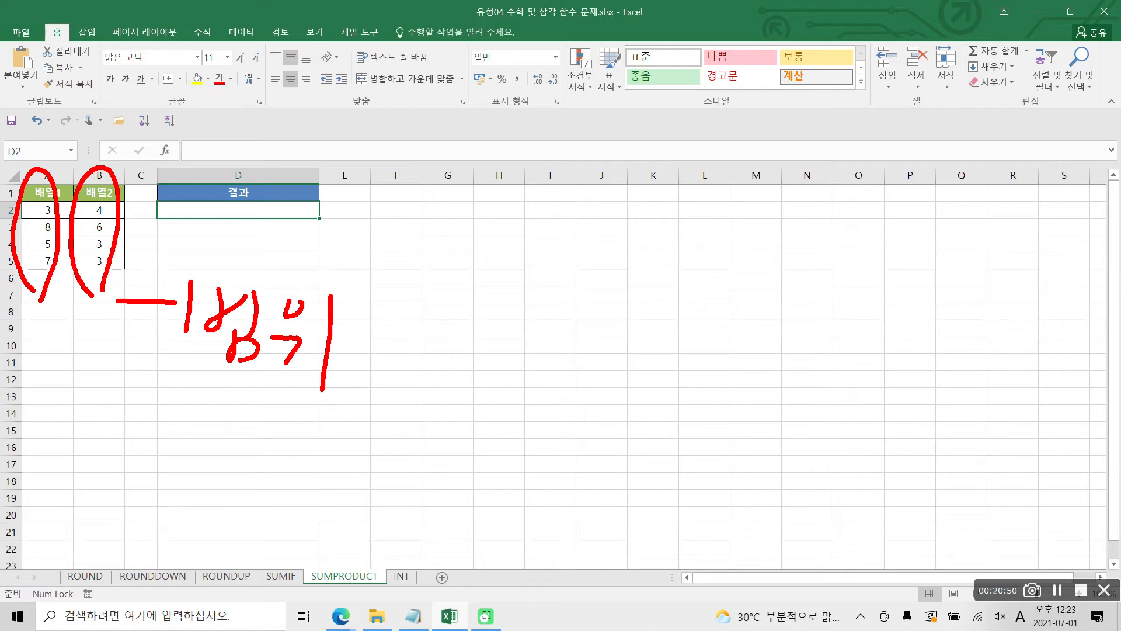
key(Escape)
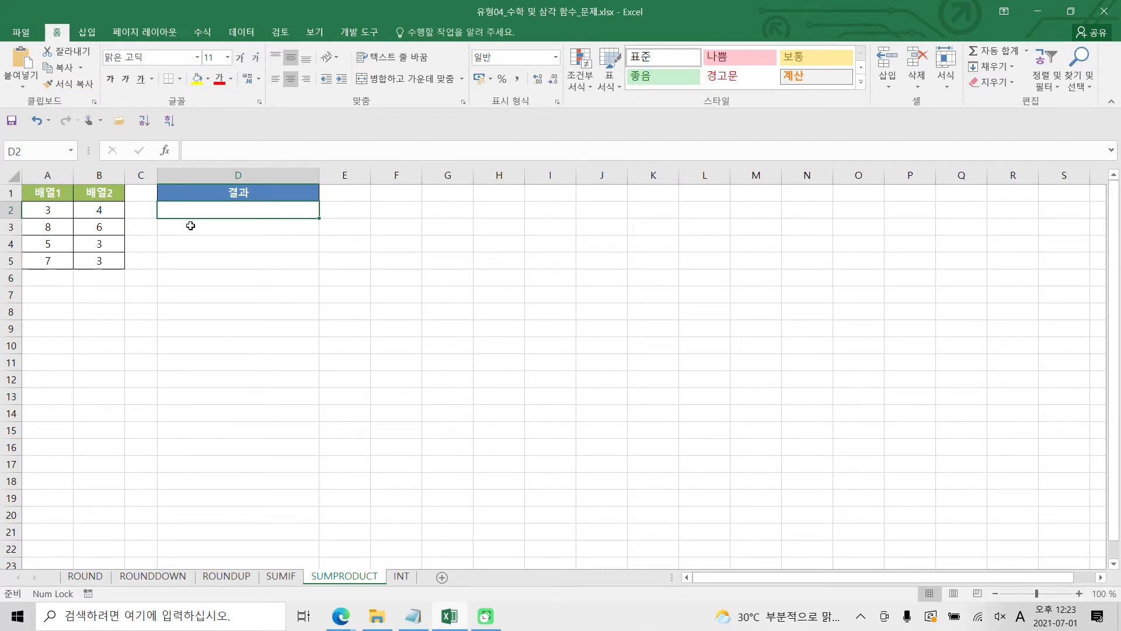
Compare the 배열1 and 배열2 ranges with and without their header cells, and select the numeric data A2:B5
key(ctrl+2)
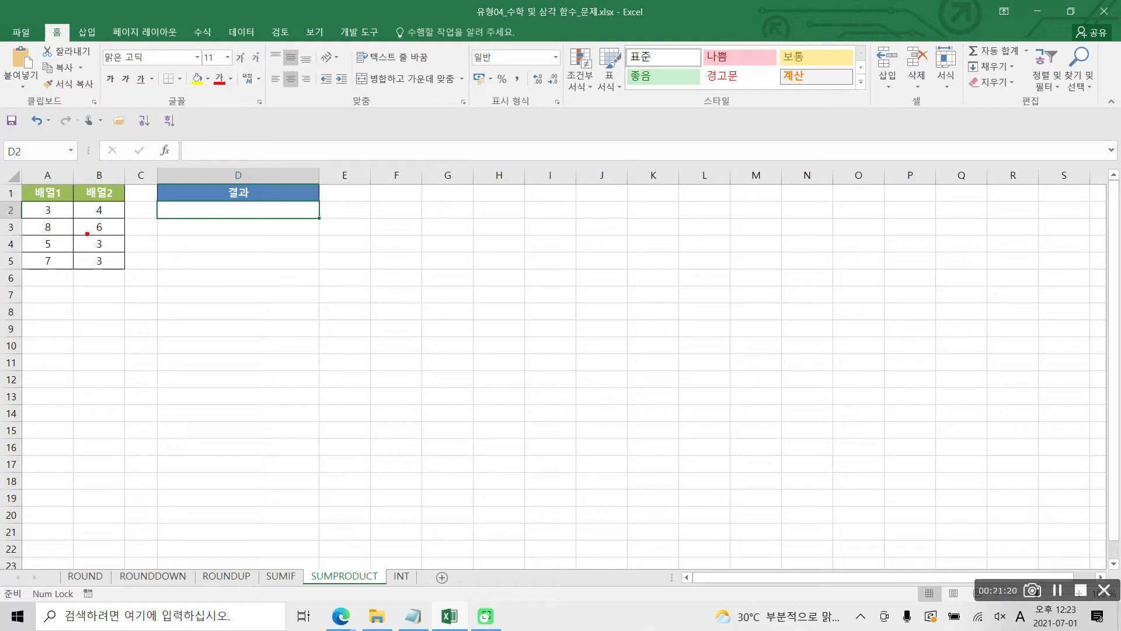
mouse_move(22, 200)
mouse_down()
mouse_move(62, 240)
mouse_move(71, 269)
mouse_up()
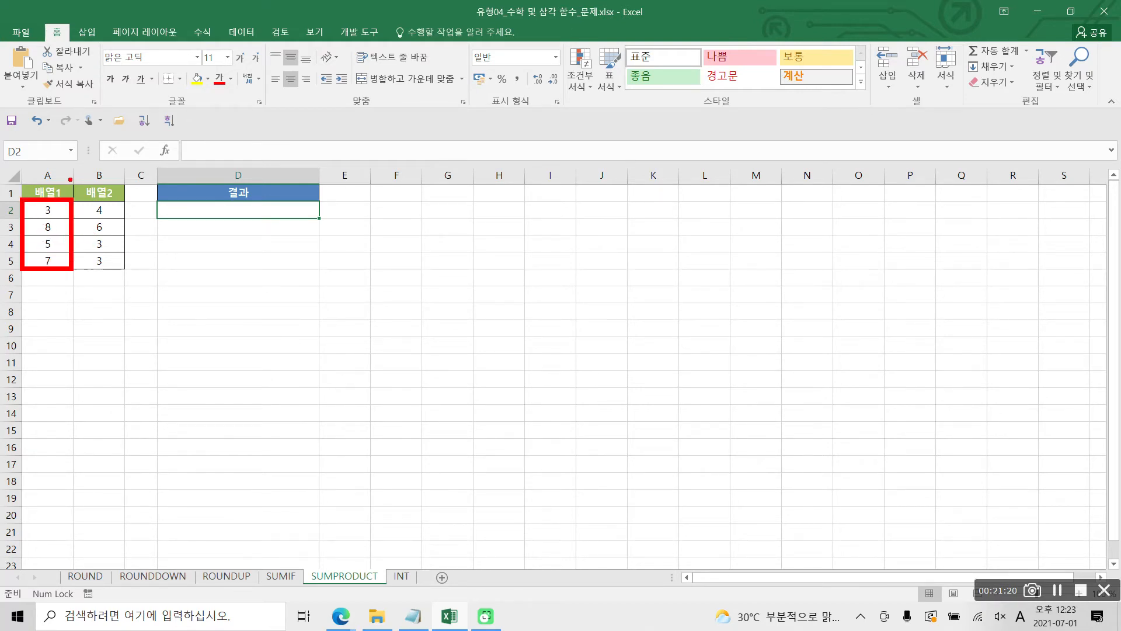
drag(73, 179, 124, 273)
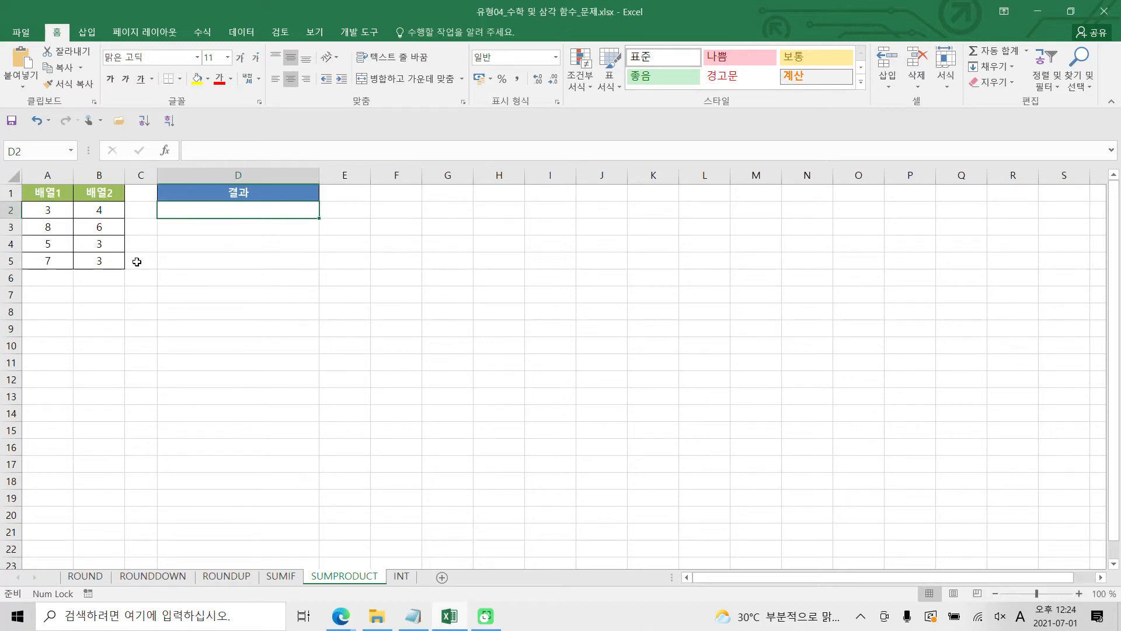
drag(22, 182, 69, 267)
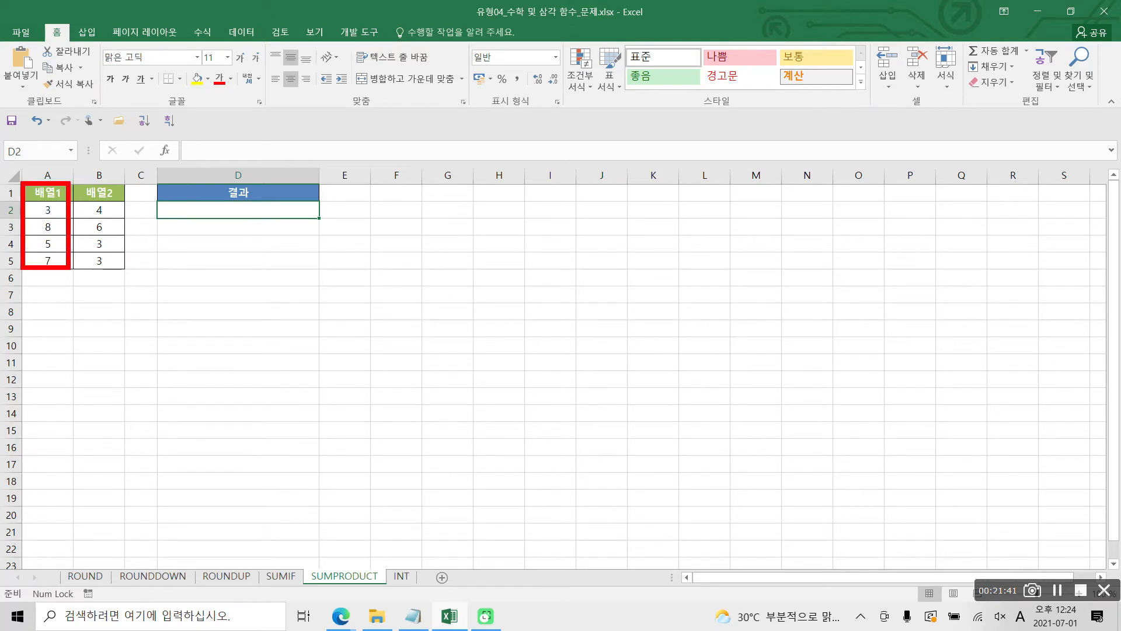
mouse_move(70, 181)
mouse_down()
mouse_move(106, 217)
mouse_move(125, 270)
mouse_up()
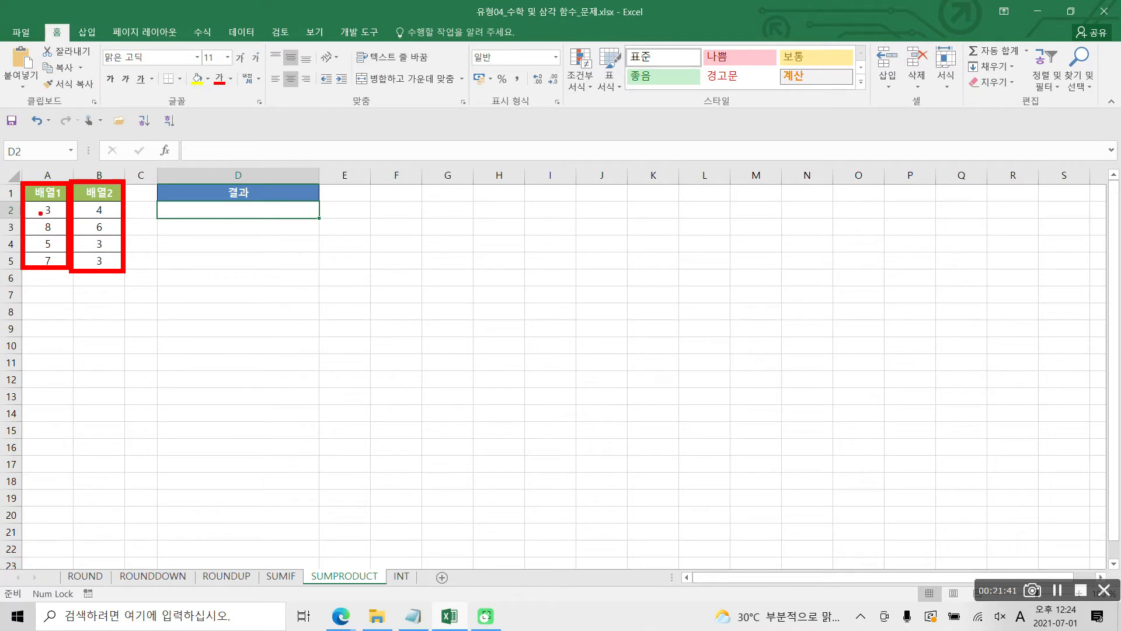
key(Escape)
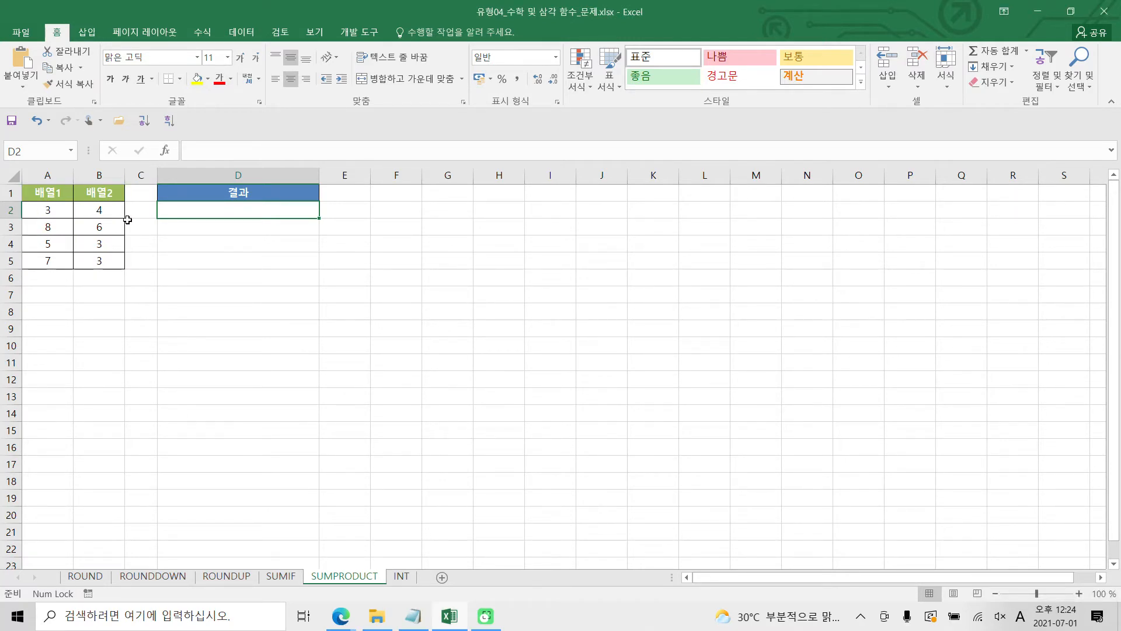
click(54, 195)
click(90, 195)
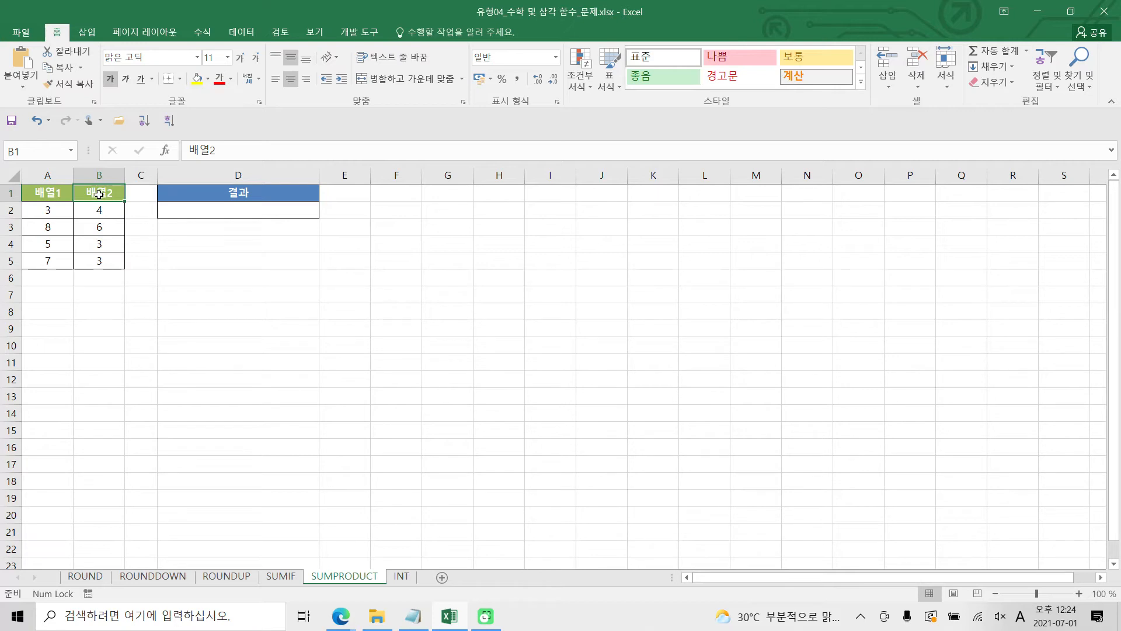
drag(49, 209, 95, 260)
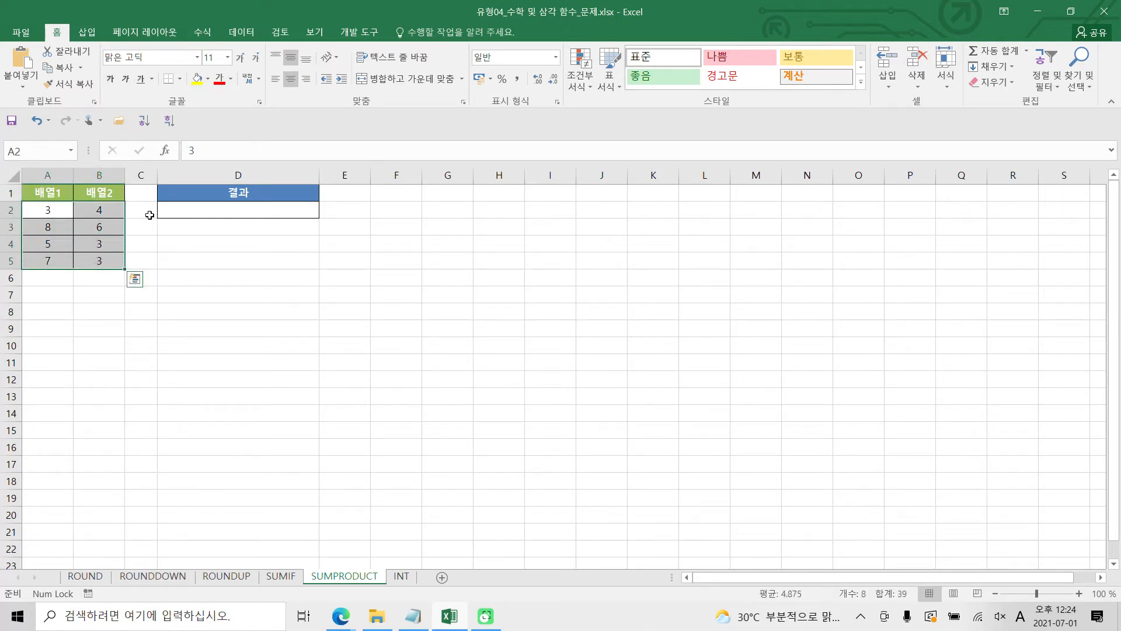
Return to the SUMIF sheet and examine the A2:A6 and F2:F6 ranges in the F7 formula
click(279, 576)
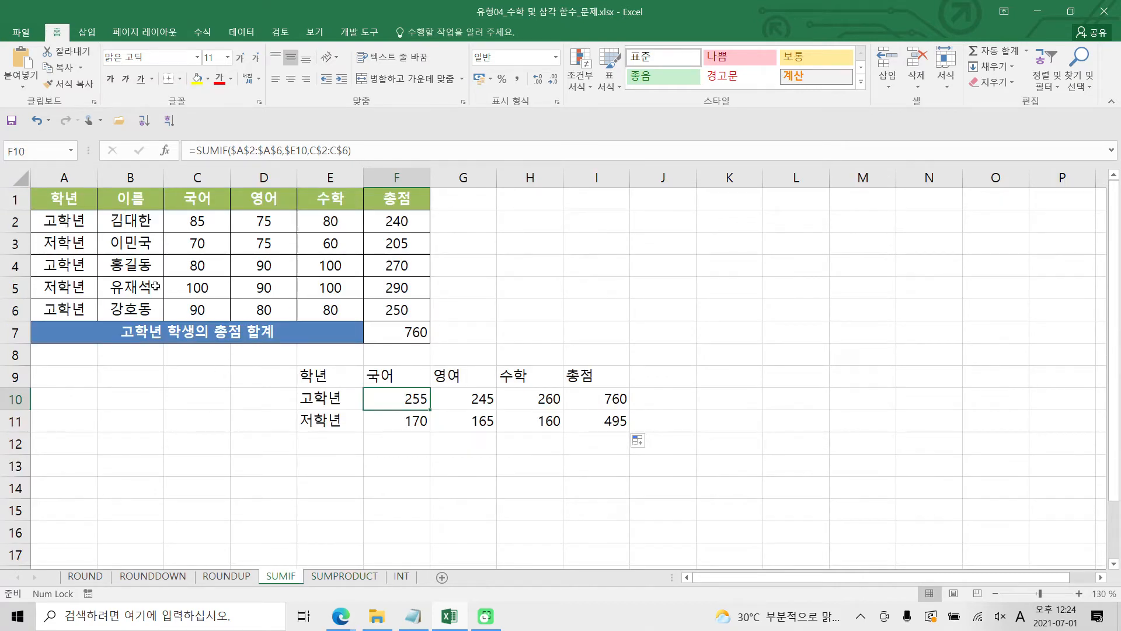
click(399, 337)
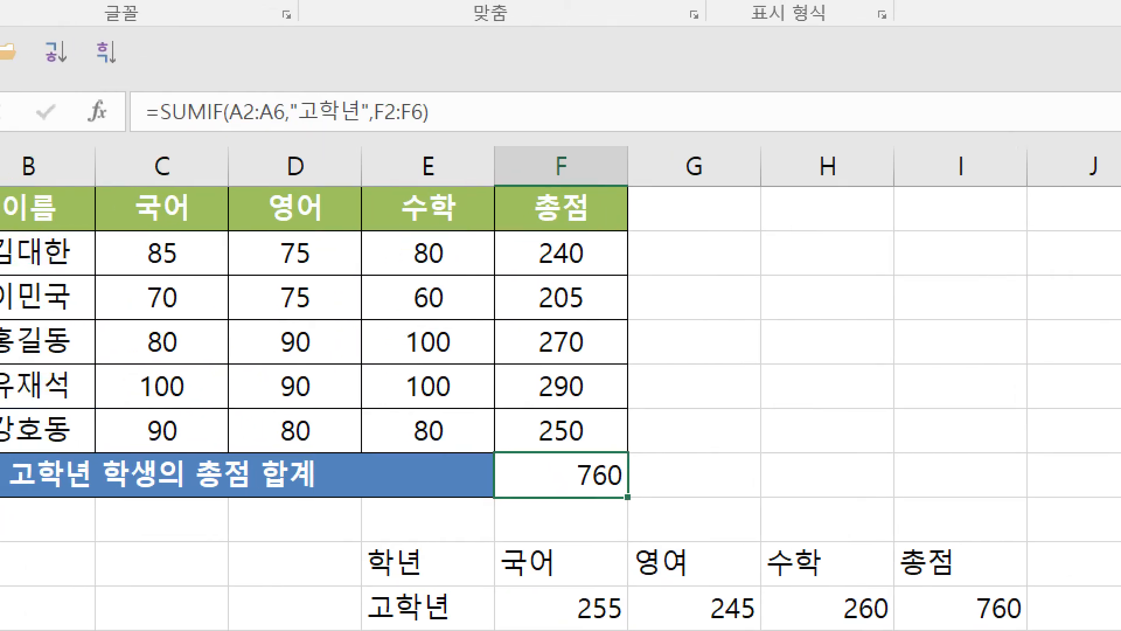
drag(240, 125, 303, 125)
drag(377, 125, 439, 126)
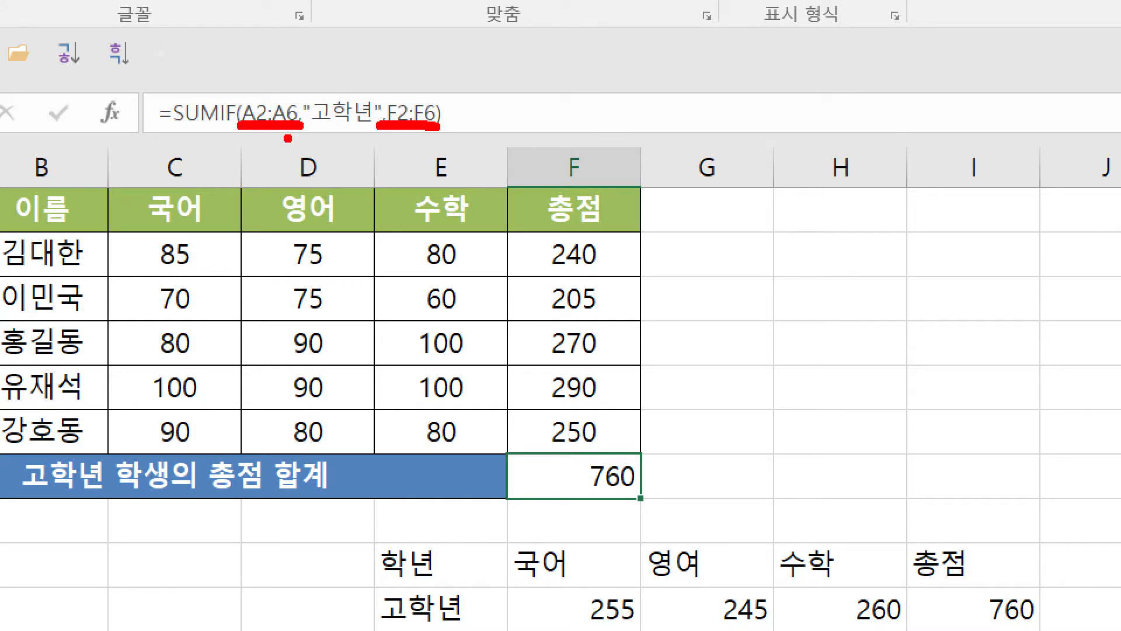
mouse_move(511, 232)
mouse_down()
mouse_move(637, 260)
mouse_move(634, 438)
mouse_move(493, 330)
mouse_move(500, 235)
mouse_up()
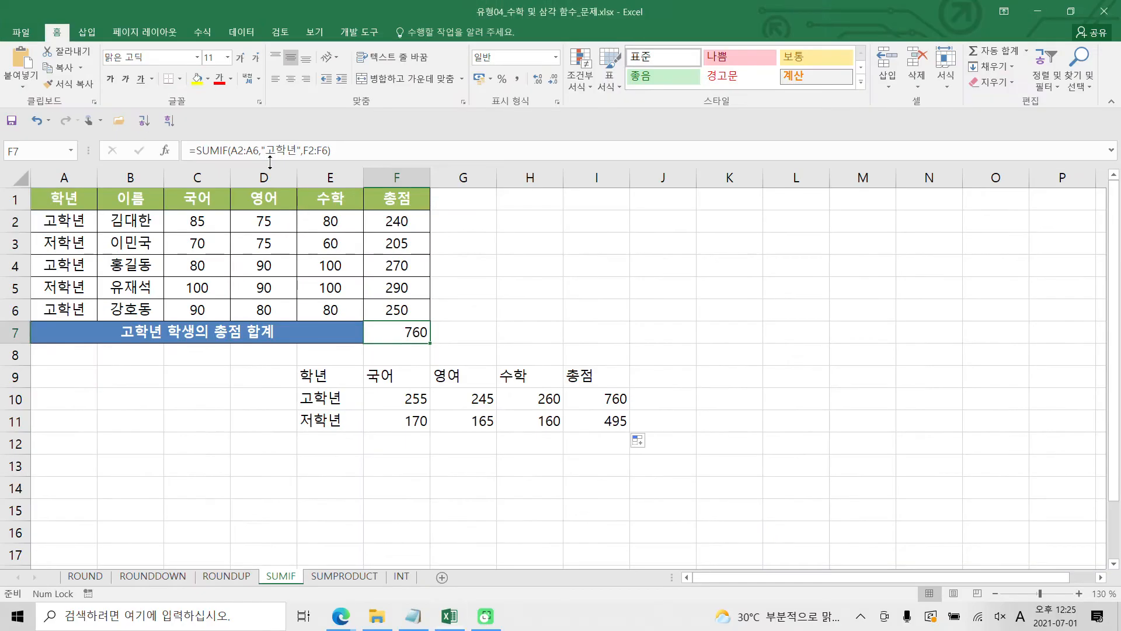
Extend the ranges in the F7 formula to include the header row: =SUMIF(A1:A6,"고학년",F1:F6)
click(219, 145)
key(BackSpace)
text(1)
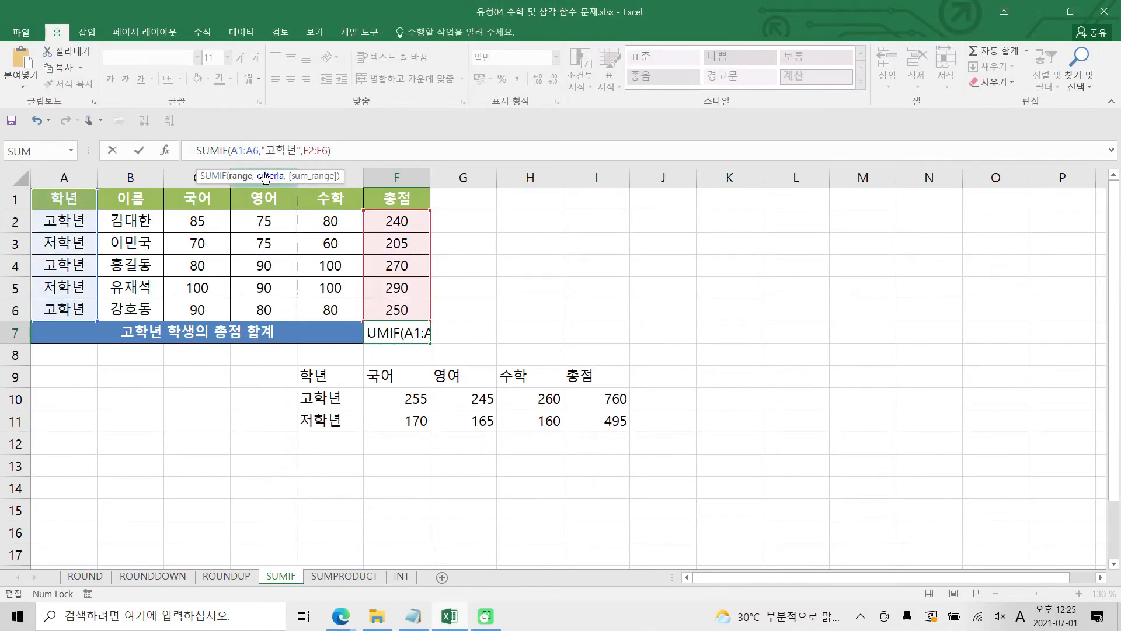
click(313, 150)
key(BackSpace)
text(1)
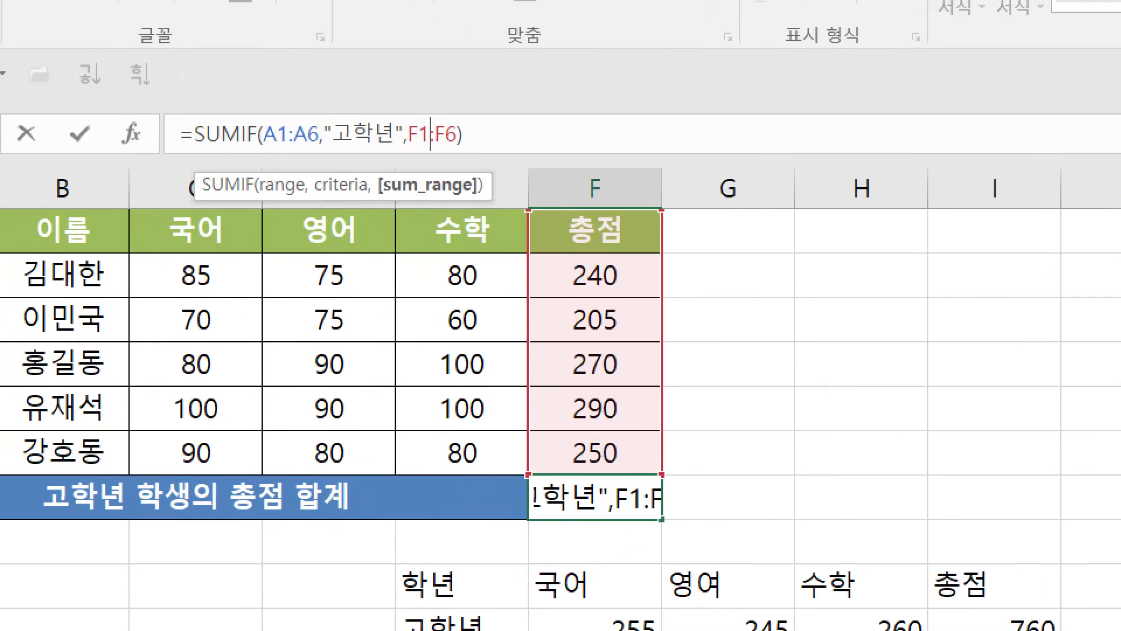
mouse_move(598, 254)
mouse_down()
mouse_move(569, 225)
mouse_move(620, 245)
mouse_up()
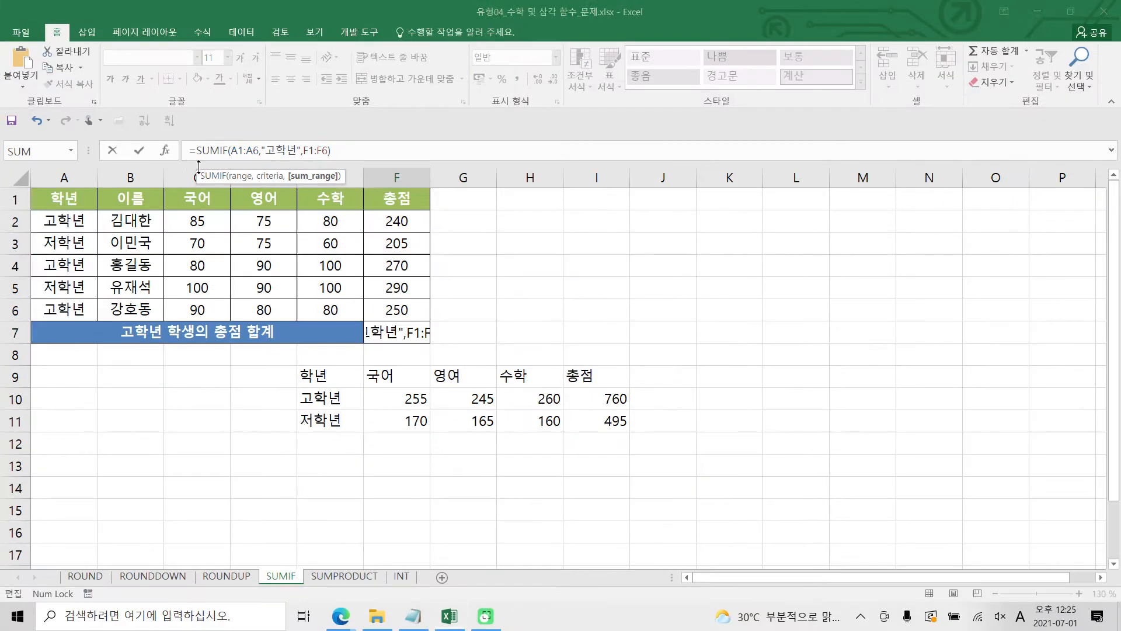
click(140, 152)
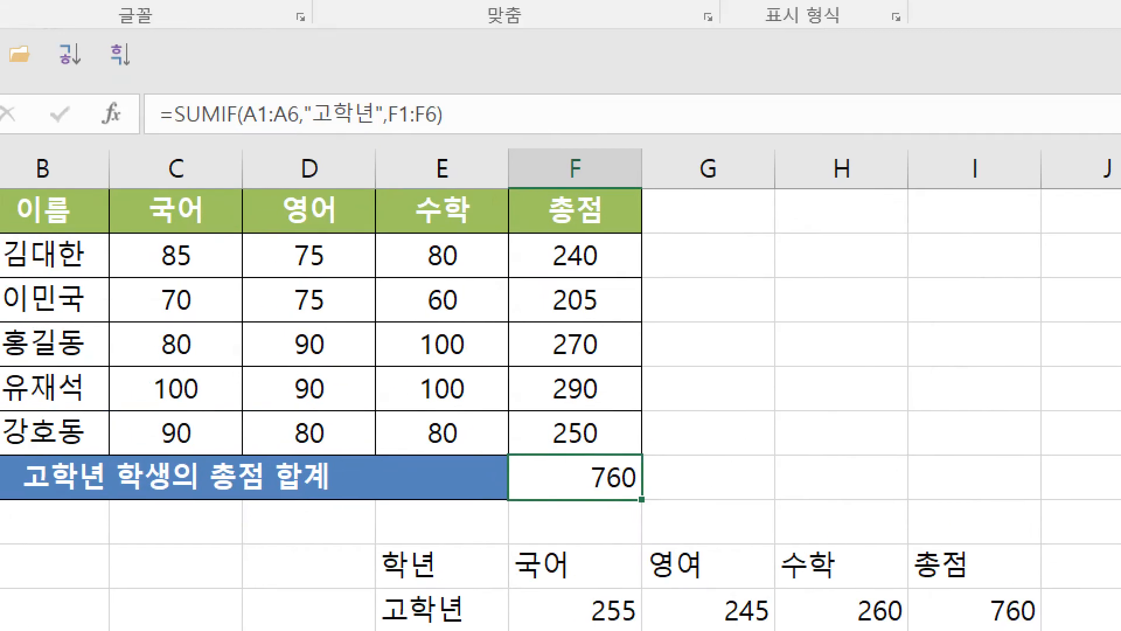
Examine the range A1:A6 in the revised F7 formula together with the 총점 header cell
click(223, 165)
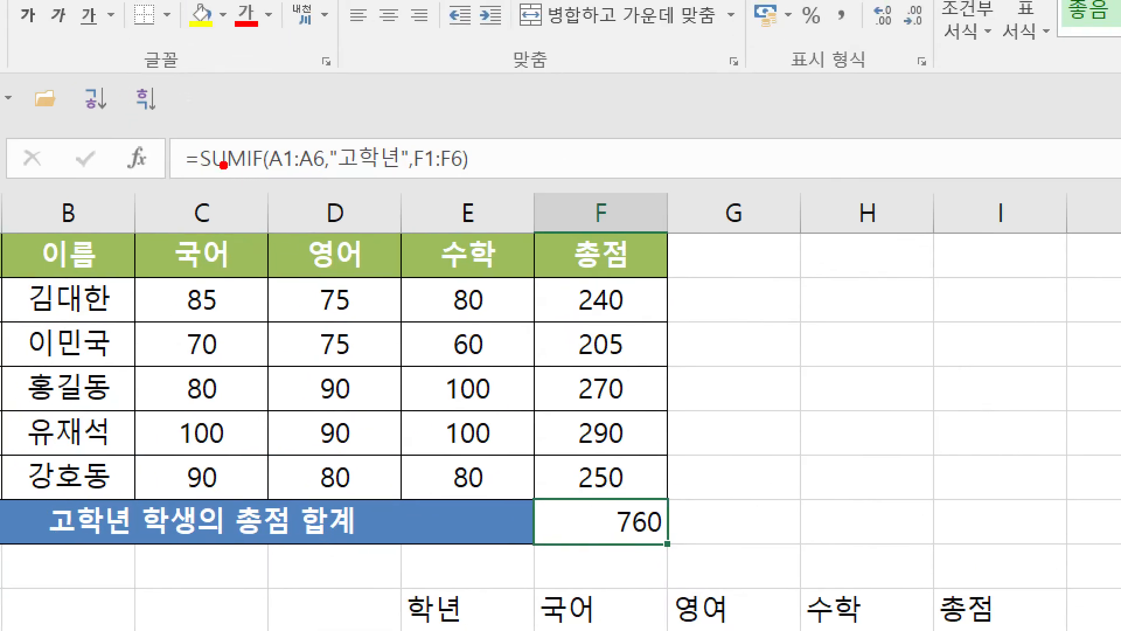
drag(278, 178, 320, 179)
mouse_move(586, 260)
mouse_down()
mouse_move(578, 250)
mouse_move(593, 241)
mouse_up()
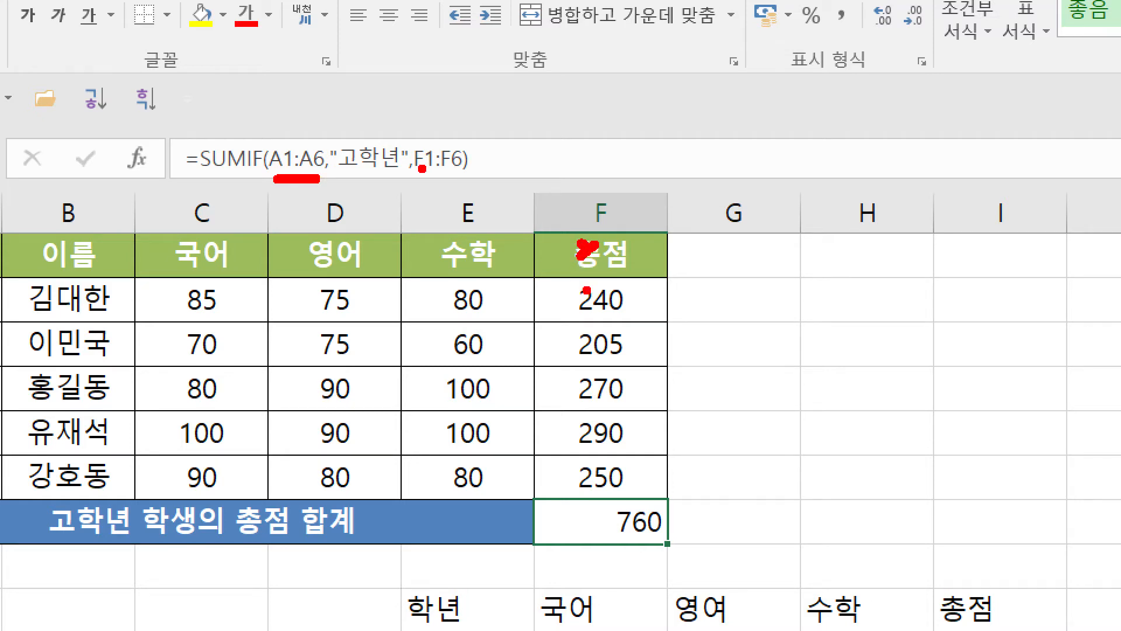
Try mismatched ranges in the F7 formula: =SUMIF(A1:A6,"고학년",F2:F6)
drag(593, 282, 589, 282)
key(Escape)
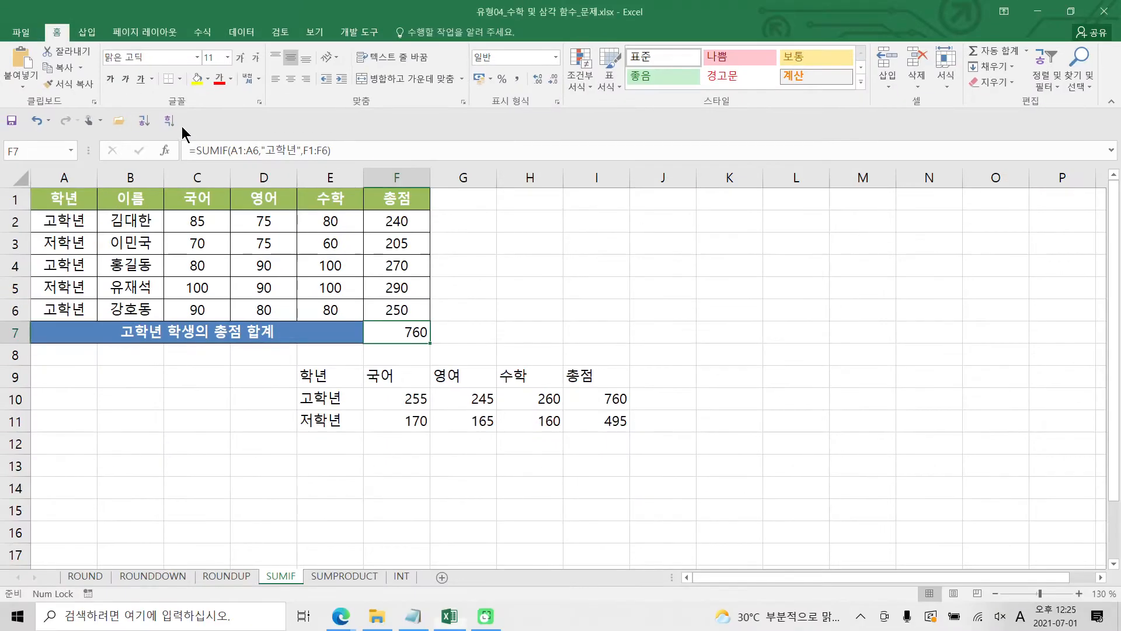
click(313, 151)
key(BackSpace)
text(2)
key(Return)
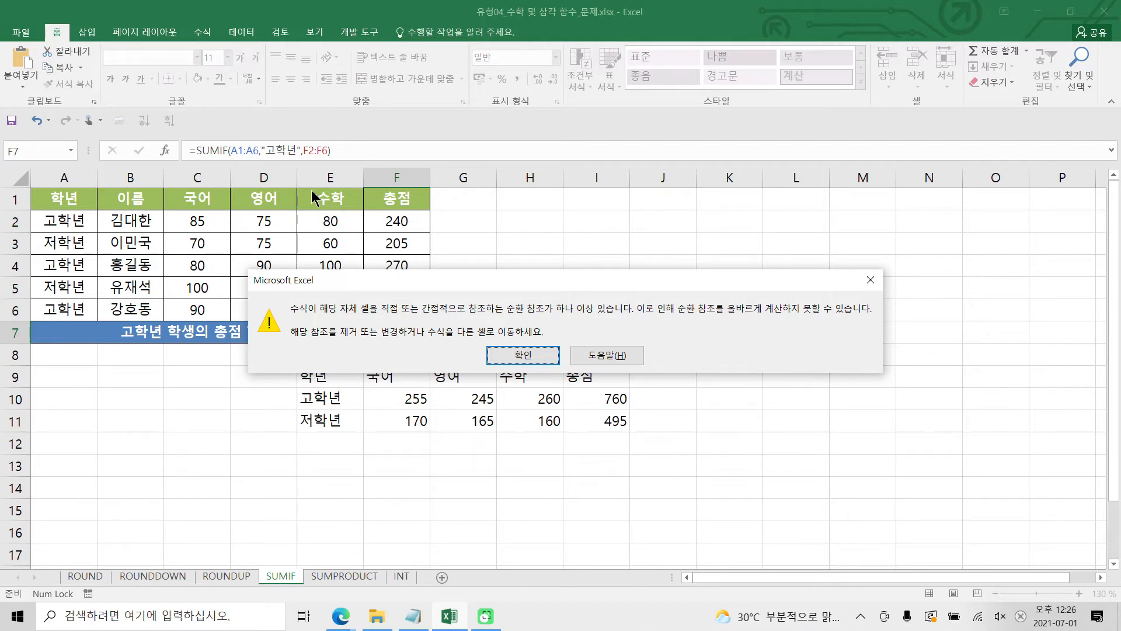
click(516, 354)
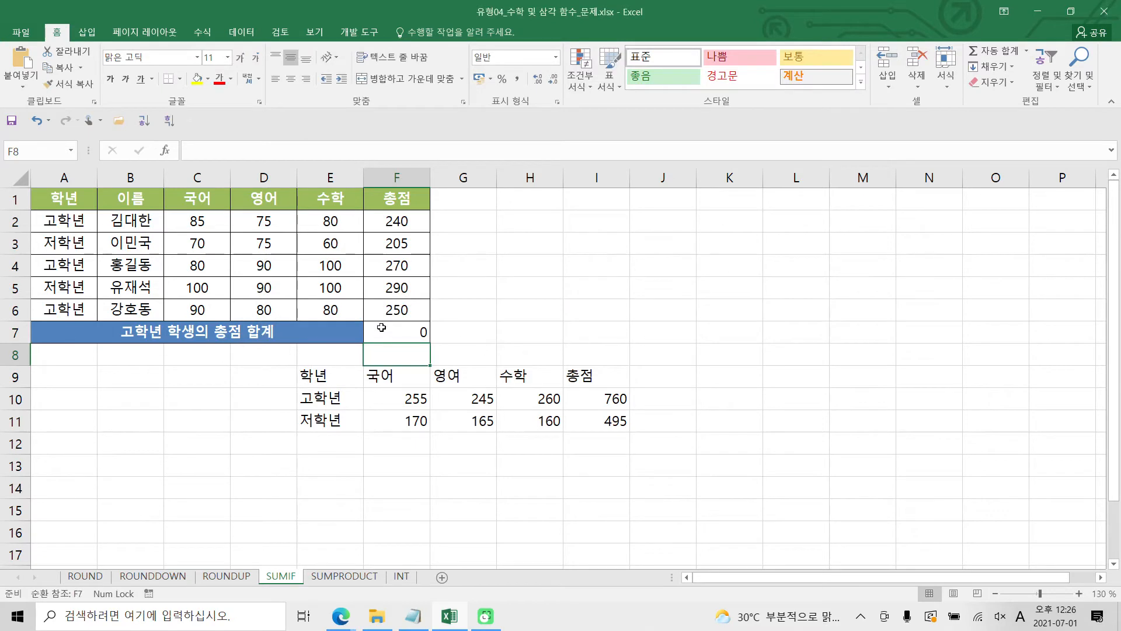
Restore the header-inclusive sum range in the F7 formula: =SUMIF(A1:A6,"고학년",F1:F6)
click(385, 330)
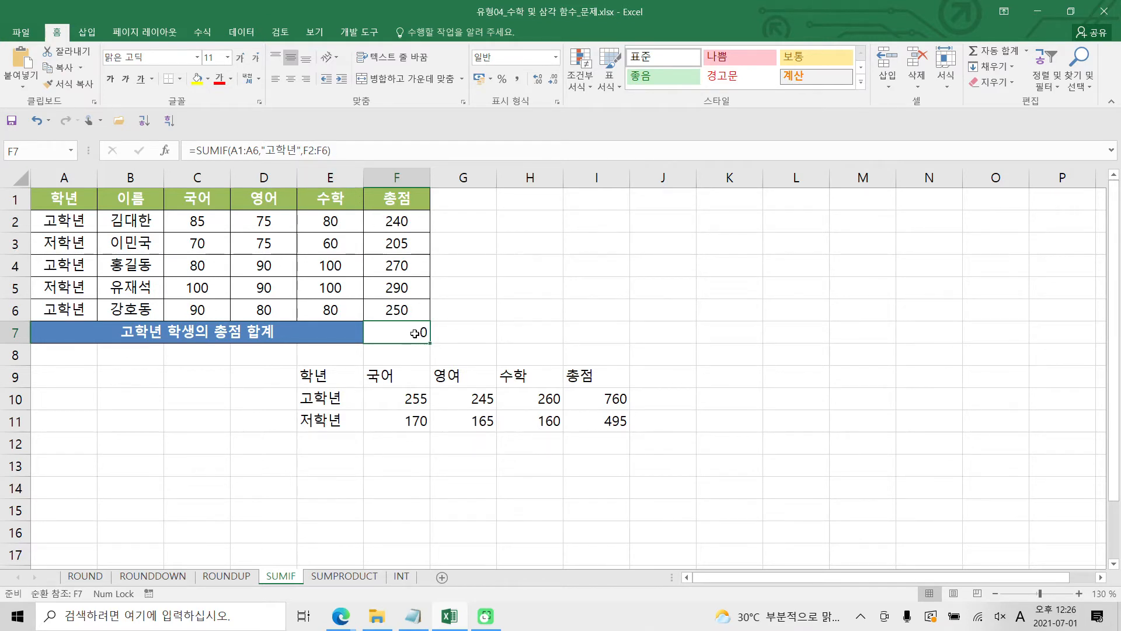
click(310, 152)
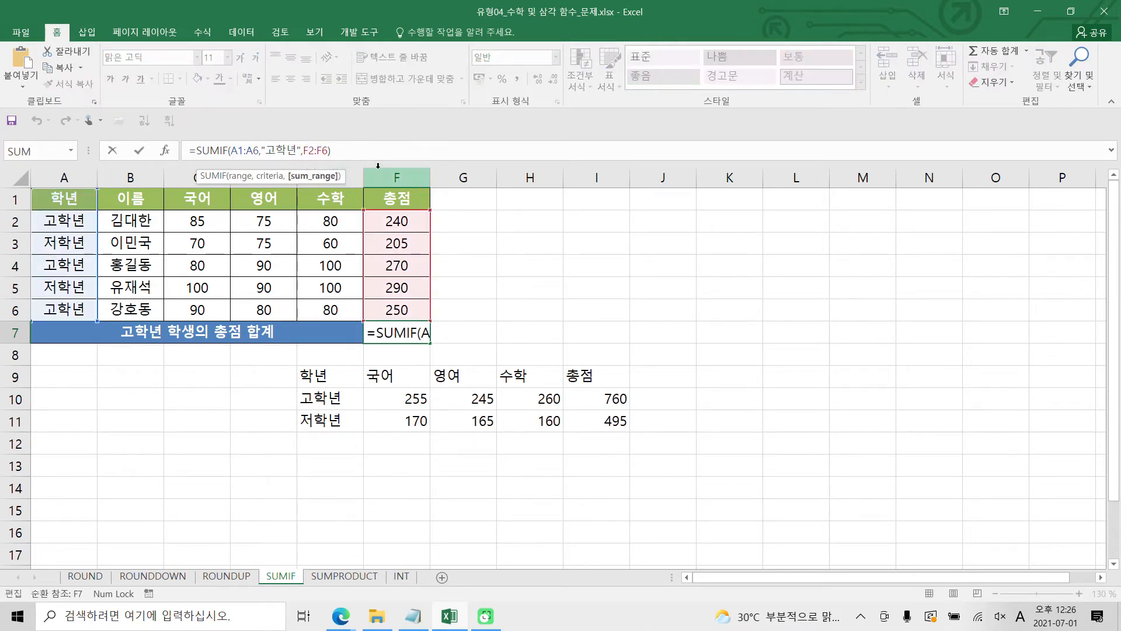
key(Delete)
text(1)
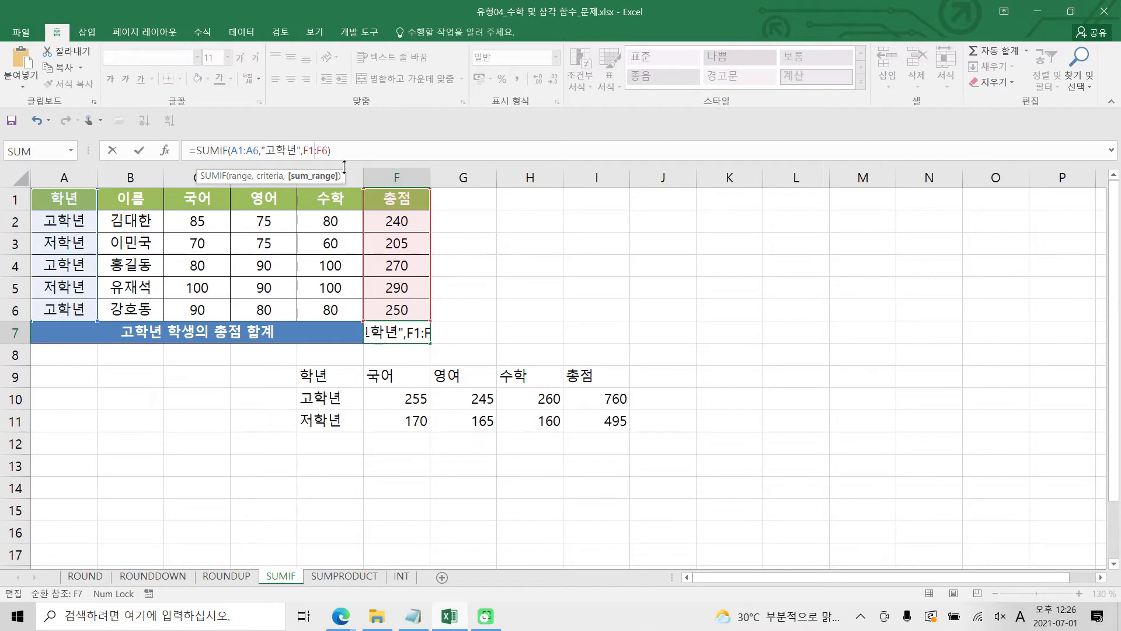
click(140, 150)
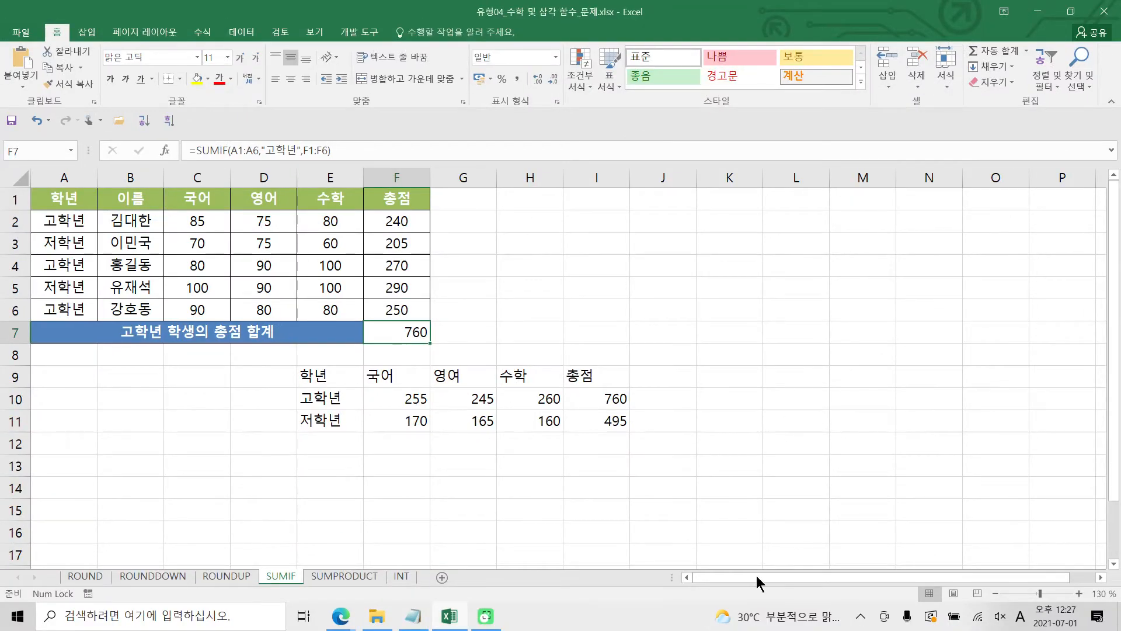
Open the SUMPRODUCT sheet and select the result cell D2 under 결과
click(331, 577)
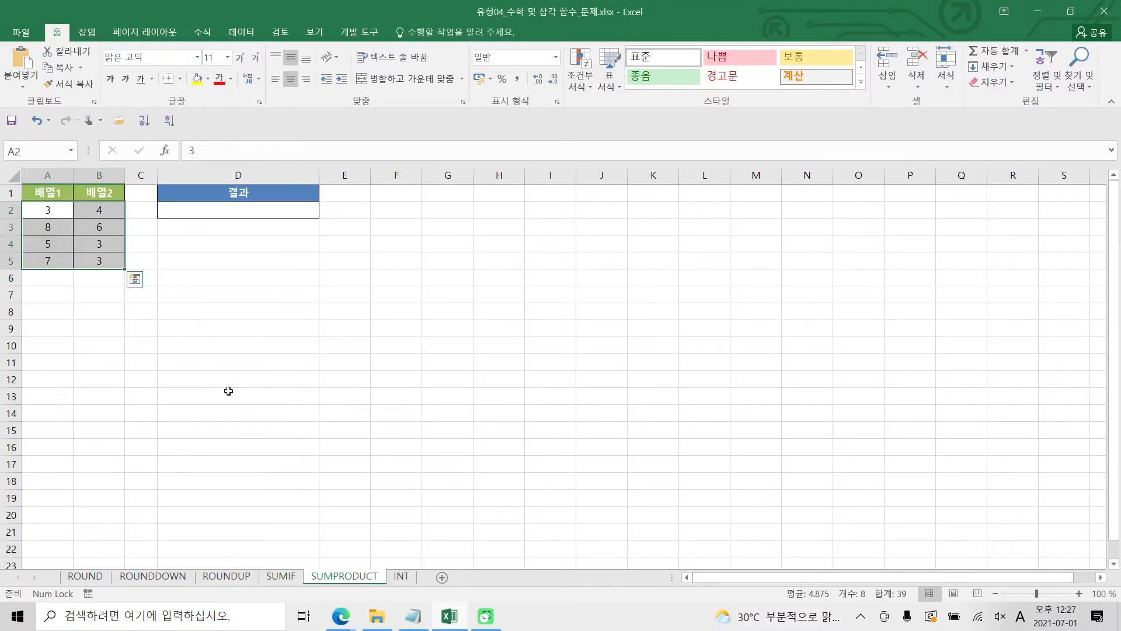
click(198, 239)
click(234, 208)
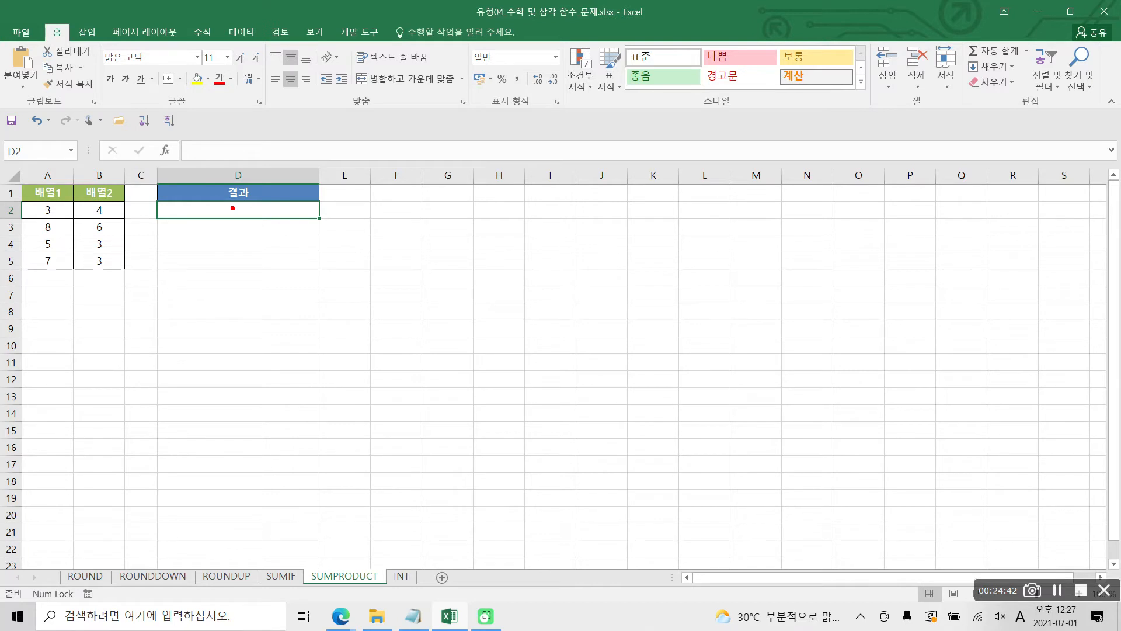
Work out by hand the row-by-row products of 배열1 and 배열2 and their sum for the 결과 cell
mouse_move(366, 202)
mouse_down()
mouse_move(355, 221)
mouse_move(399, 233)
mouse_move(378, 265)
mouse_move(351, 260)
mouse_up()
mouse_move(401, 250)
mouse_down()
mouse_move(383, 270)
mouse_move(404, 252)
mouse_up()
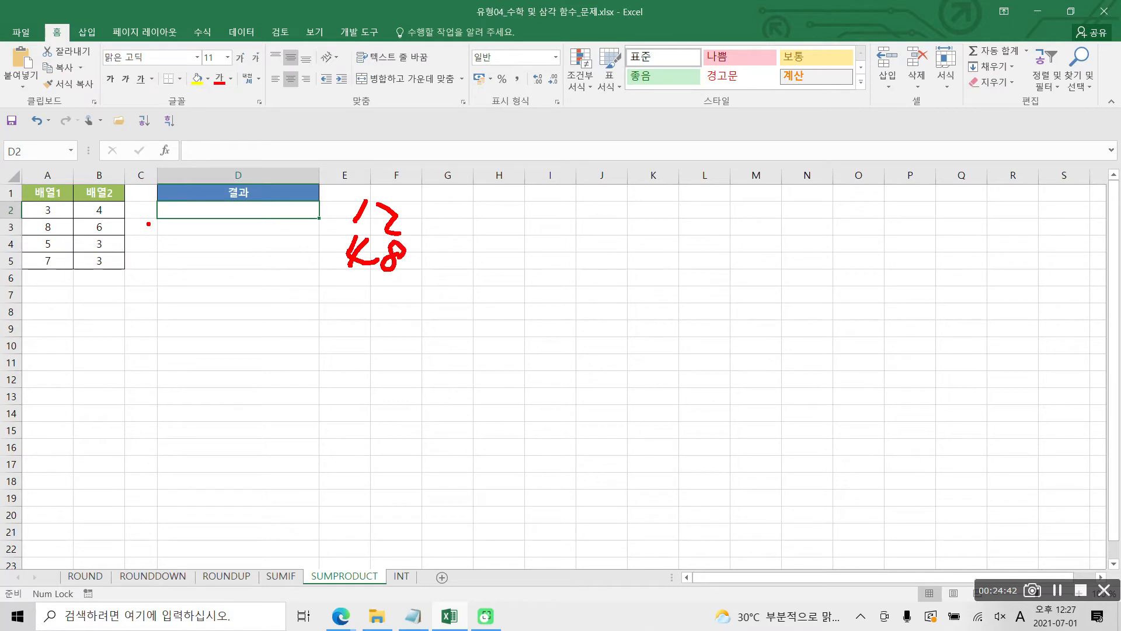
drag(353, 284, 344, 312)
mouse_move(399, 280)
mouse_down()
mouse_move(378, 318)
mouse_move(409, 296)
mouse_up()
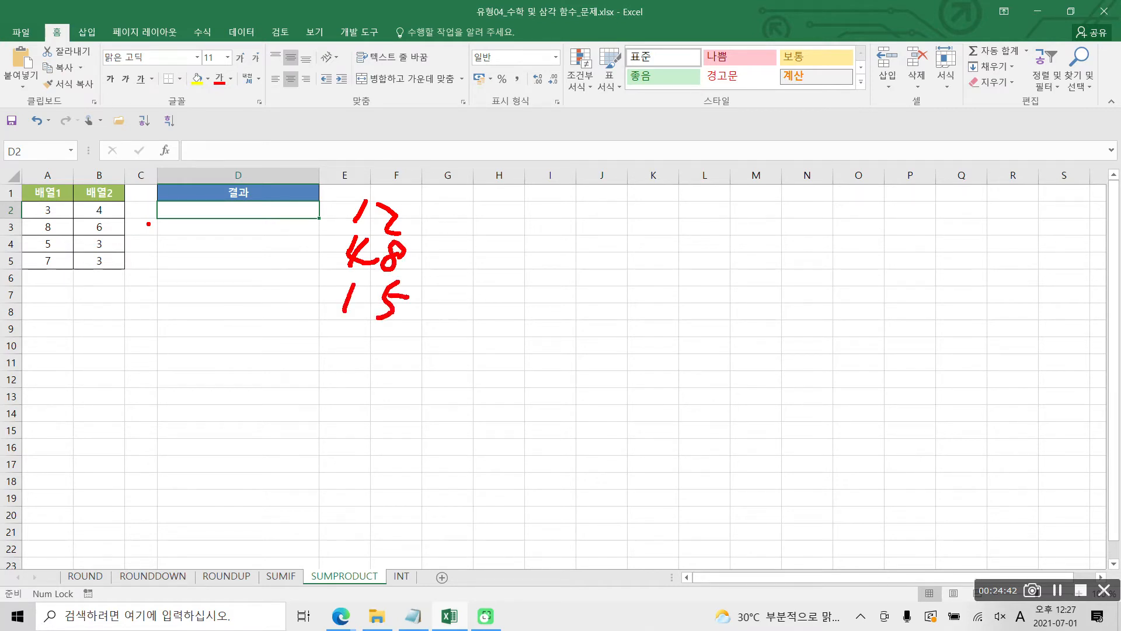
drag(337, 336, 377, 355)
drag(400, 328, 385, 359)
drag(264, 381, 499, 387)
mouse_move(406, 394)
mouse_down()
mouse_move(388, 439)
mouse_move(392, 425)
mouse_up()
drag(529, 358, 522, 384)
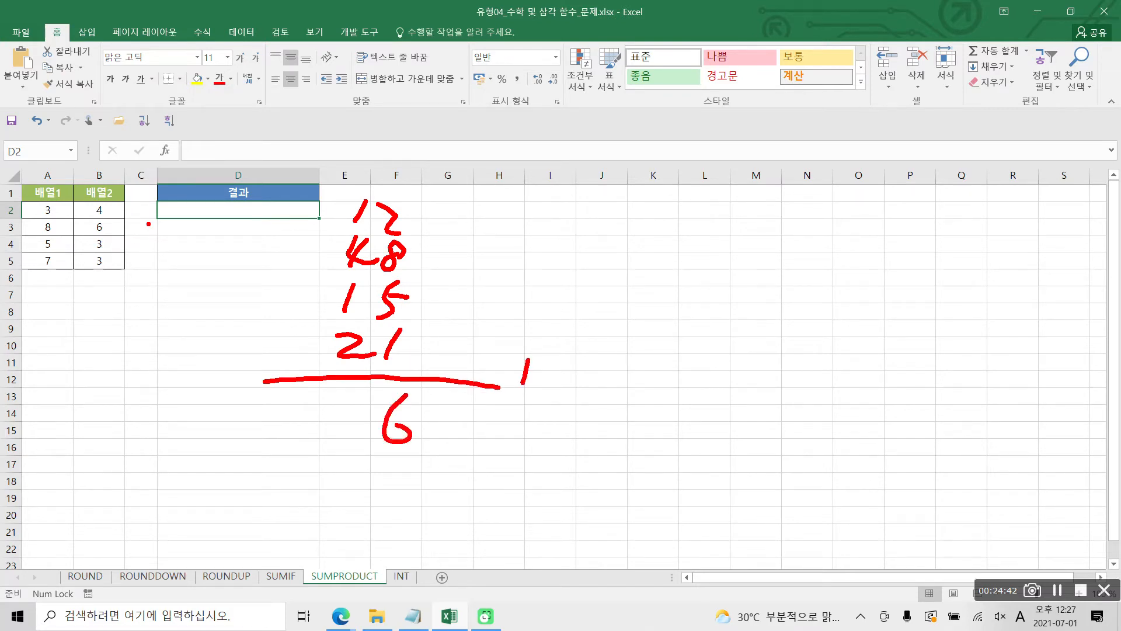
mouse_move(352, 405)
mouse_down()
mouse_move(335, 419)
mouse_move(339, 444)
mouse_up()
mouse_move(175, 195)
mouse_down()
mouse_move(176, 234)
mouse_move(195, 205)
mouse_up()
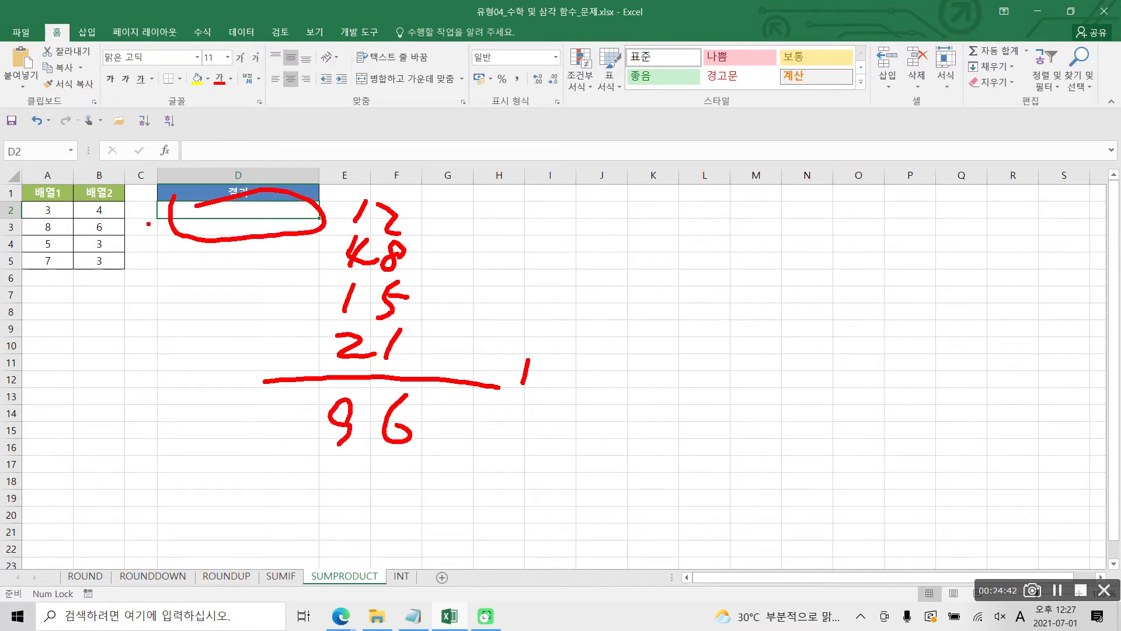
key(Escape)
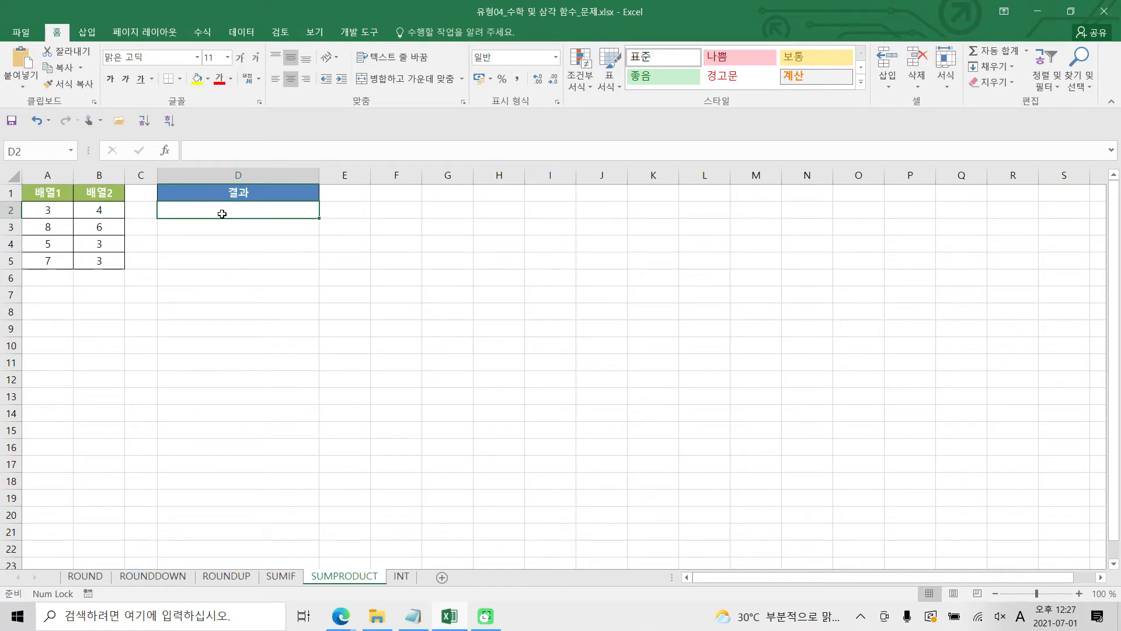
Enter the formula =SUMPRODUCT(A2:A5,B2:B5) in D2 to sum the products of 배열1 and 배열2
click(202, 150)
text(=)
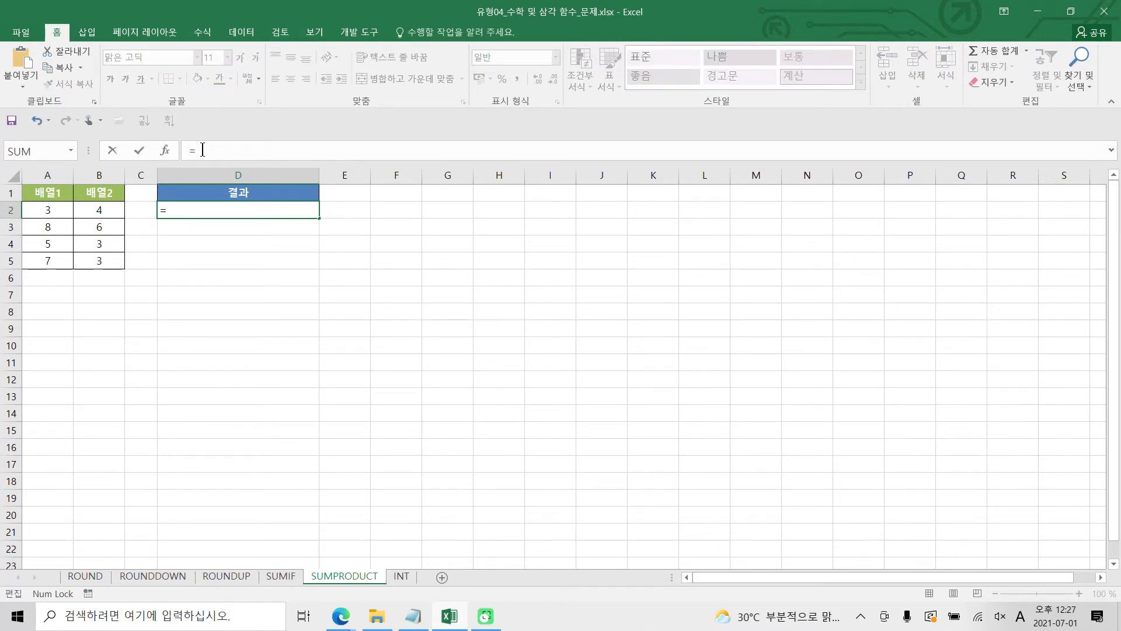
text(sum)
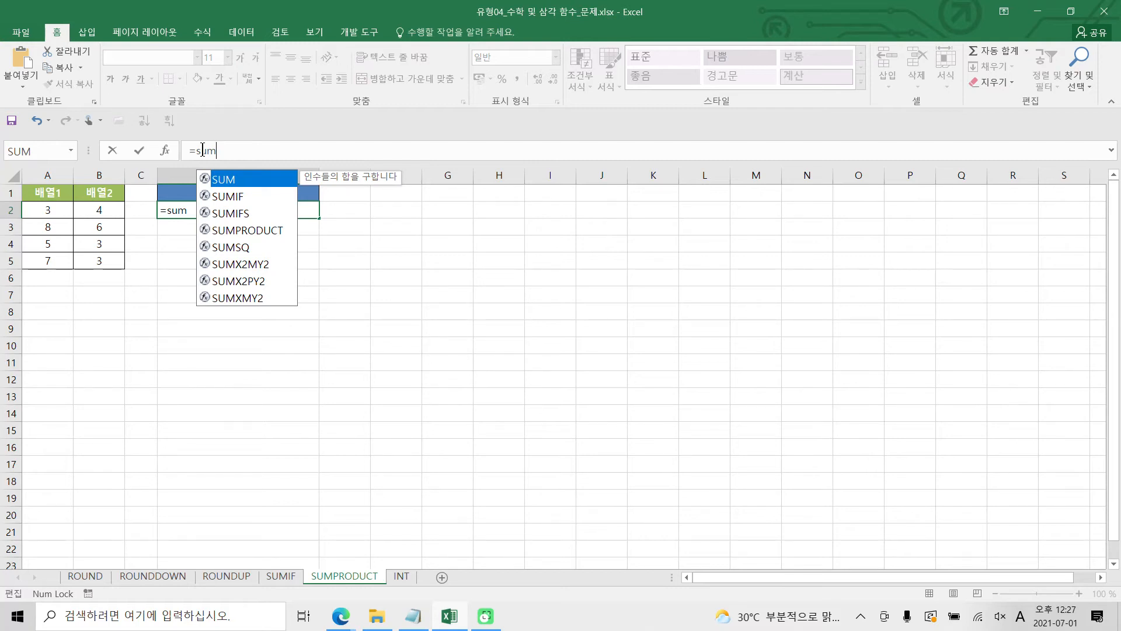
click(235, 230)
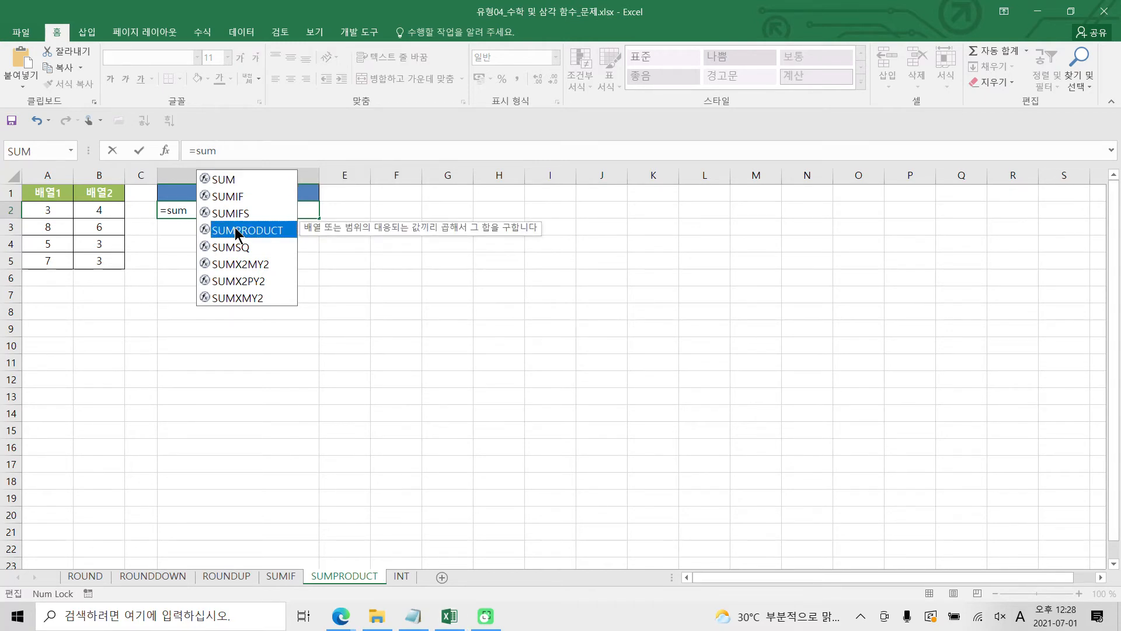
double_click(235, 229)
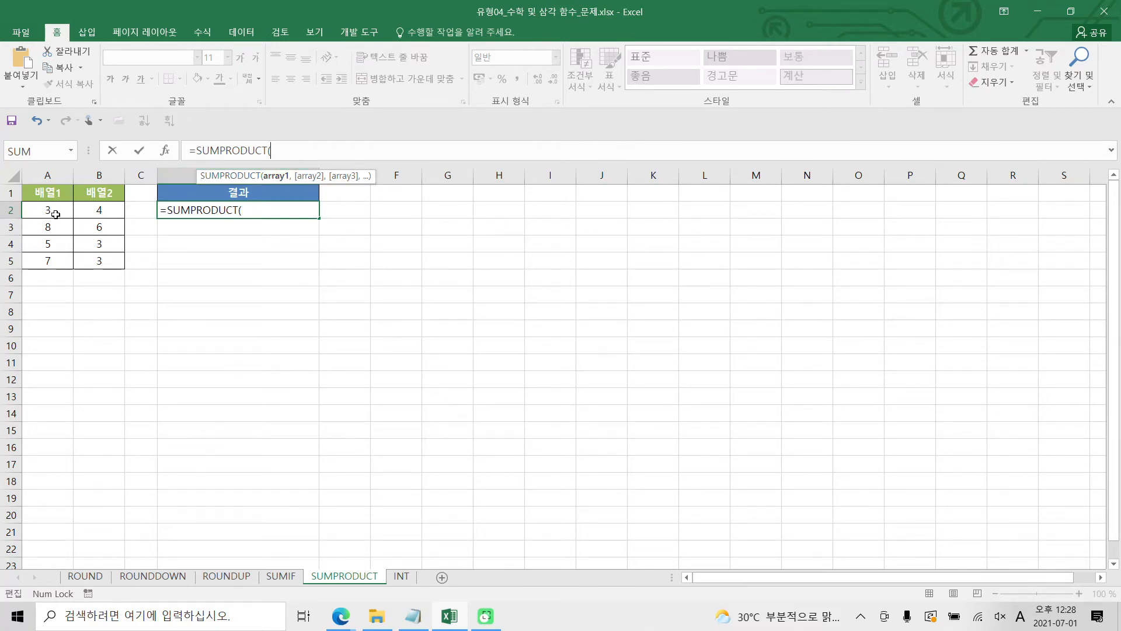
drag(50, 211, 56, 258)
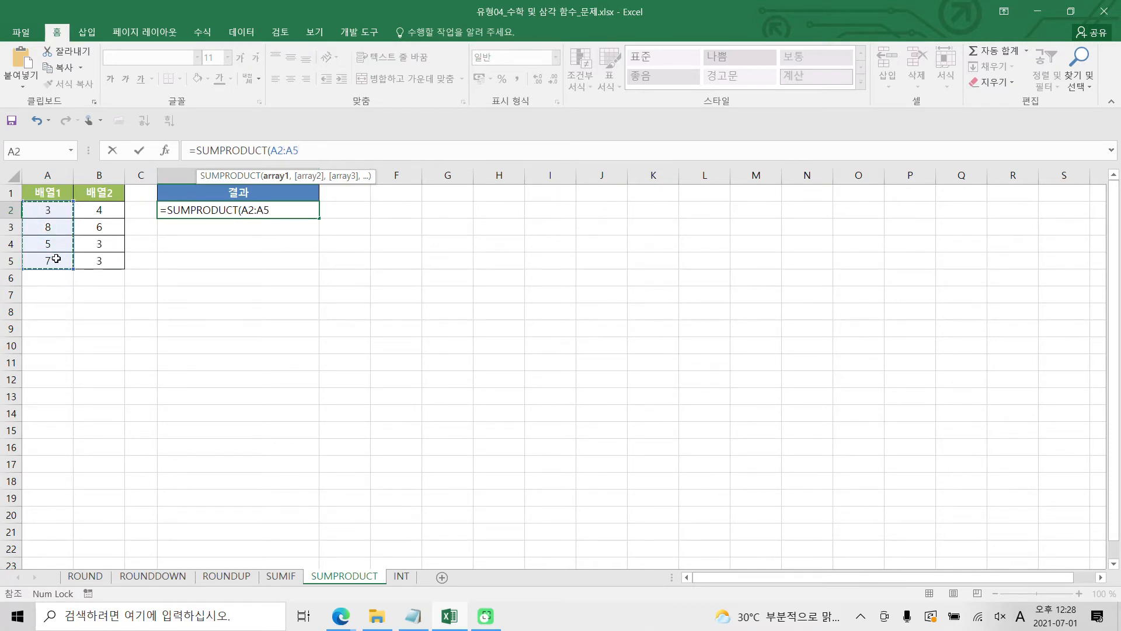
text(,)
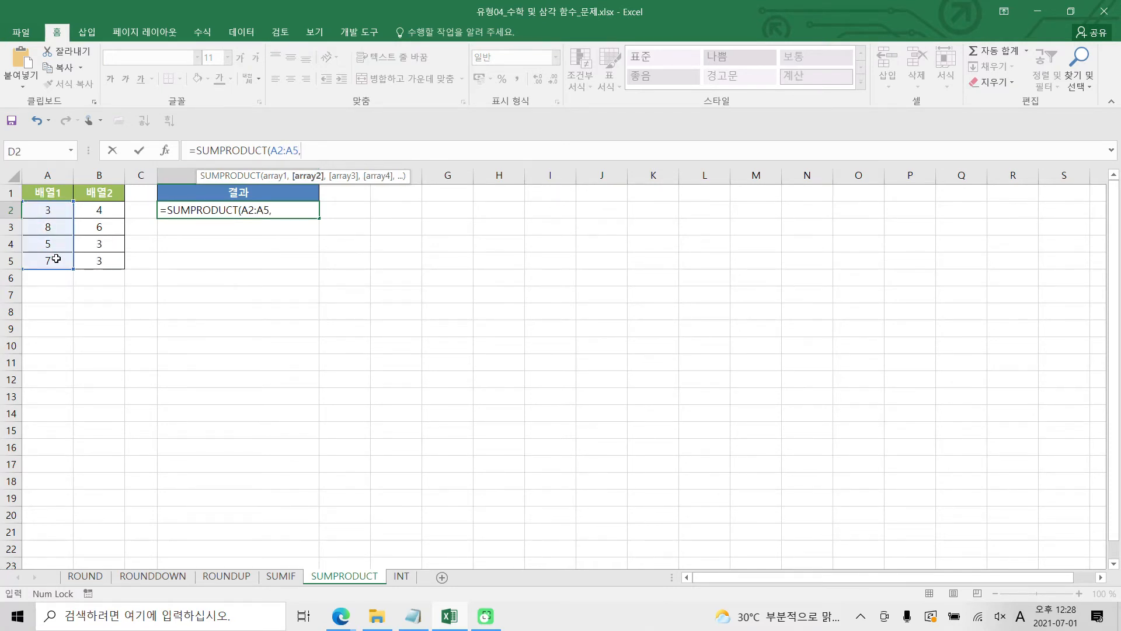
drag(107, 210, 106, 256)
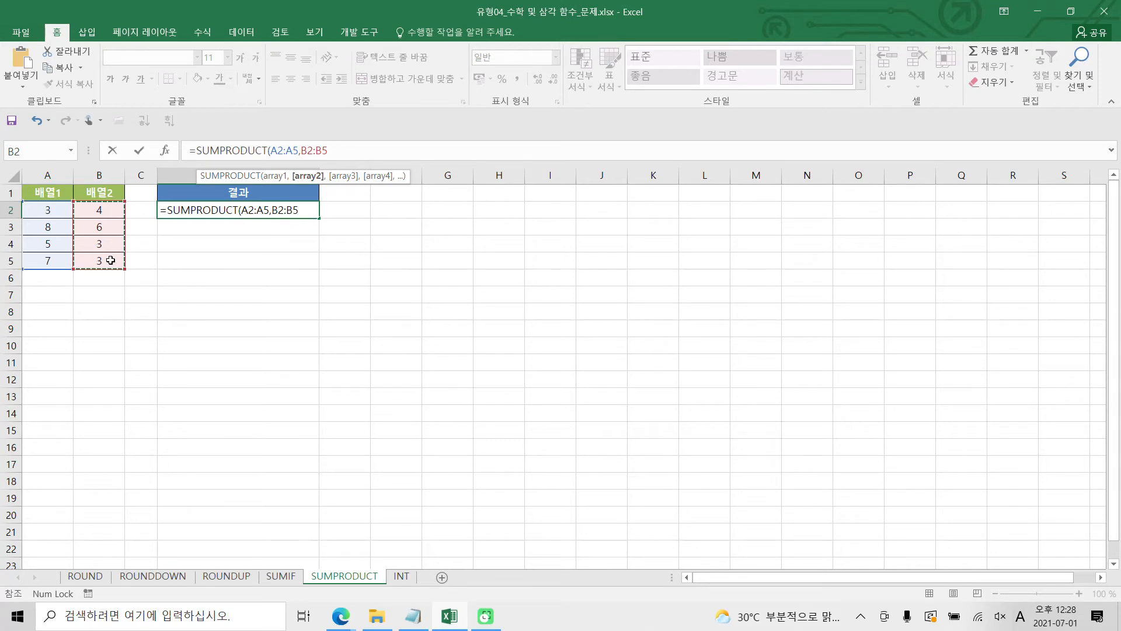
click(140, 151)
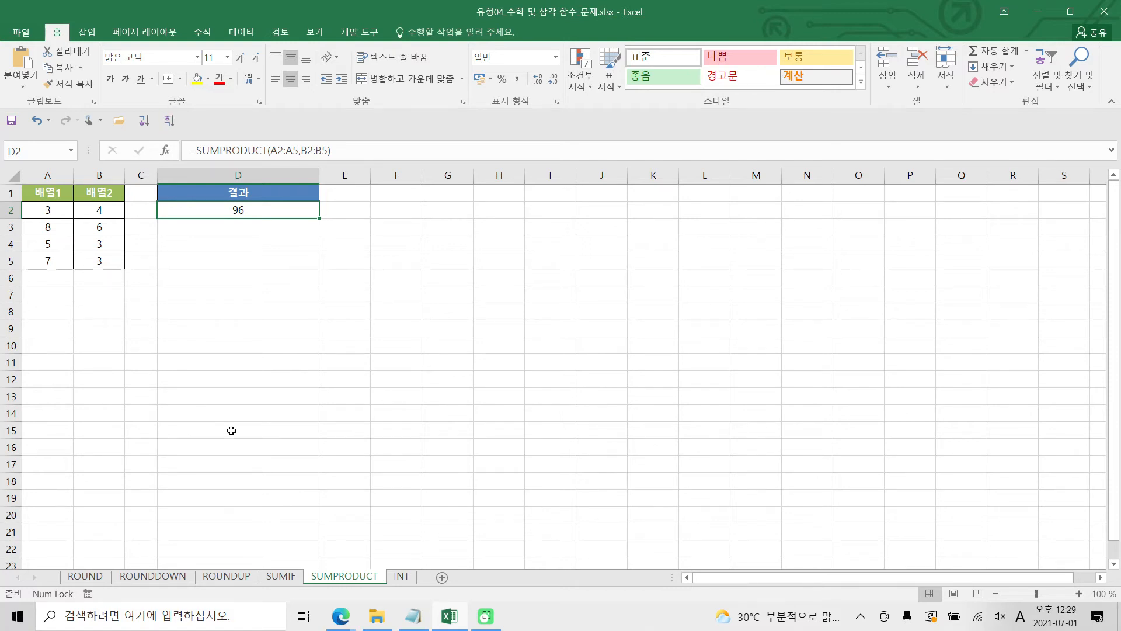
On the INT sheet, enter the test values 5.5 in B2 and -5.5 in B3
click(408, 578)
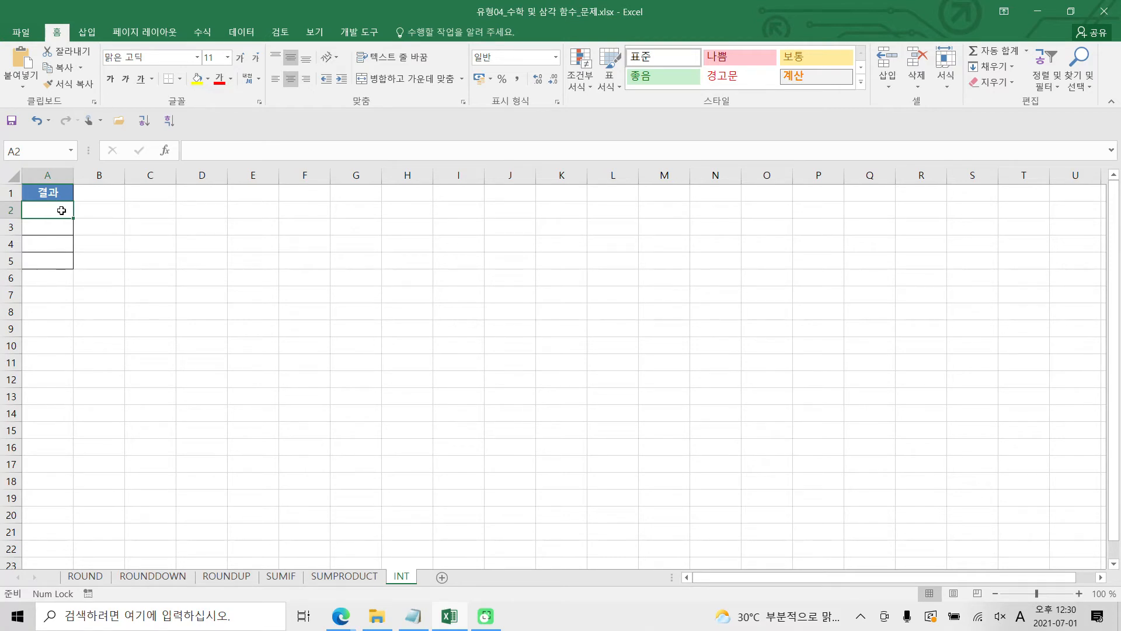
click(103, 209)
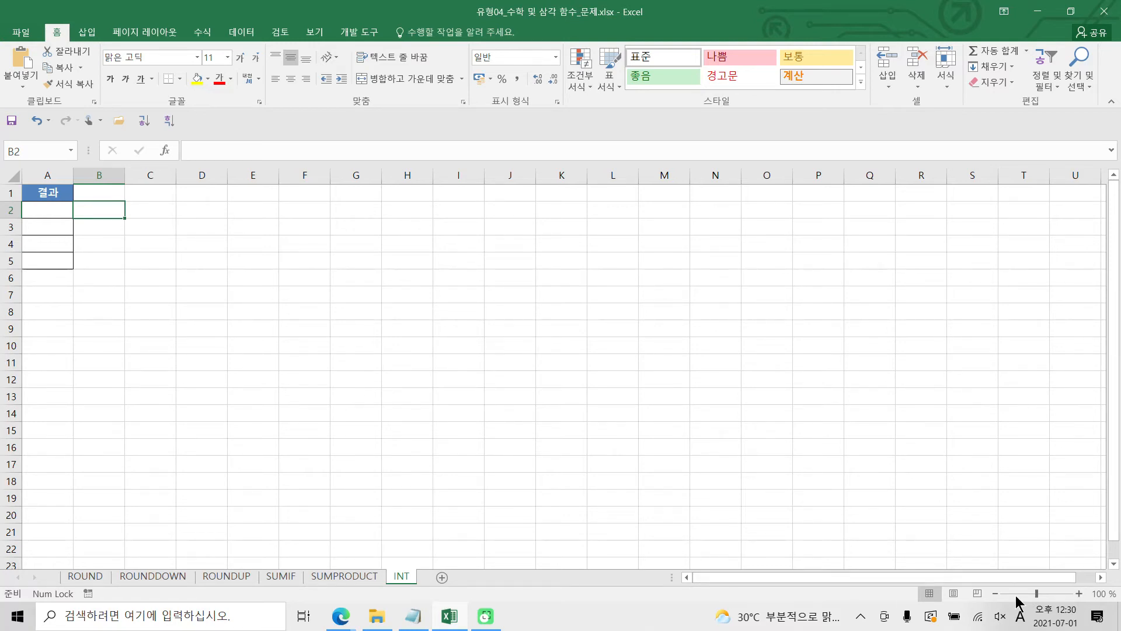
click(1046, 585)
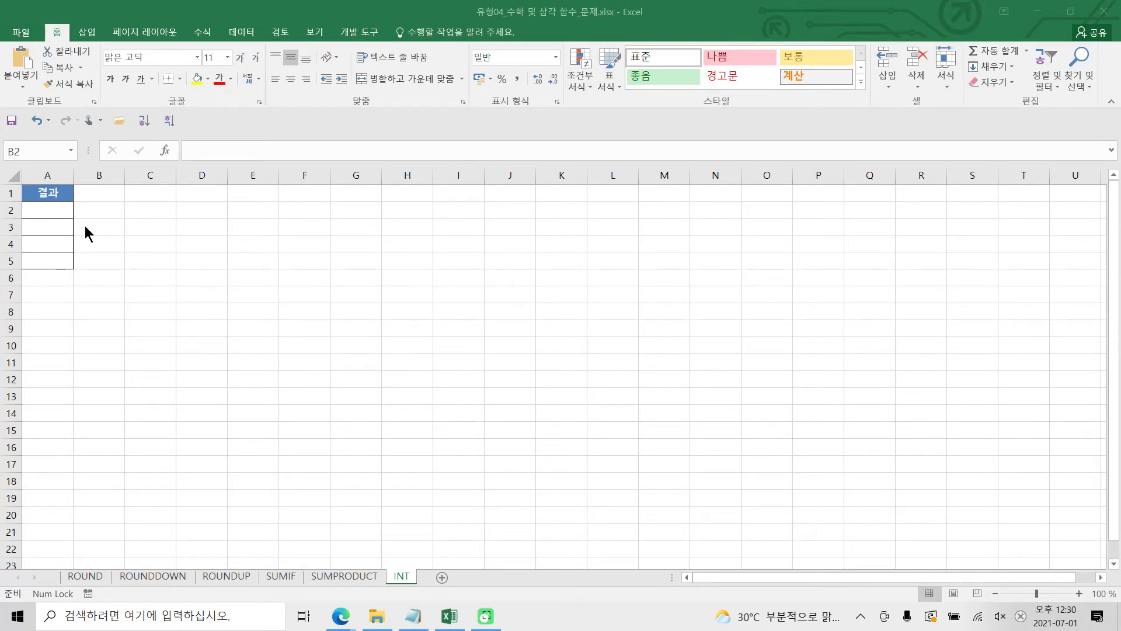
click(96, 211)
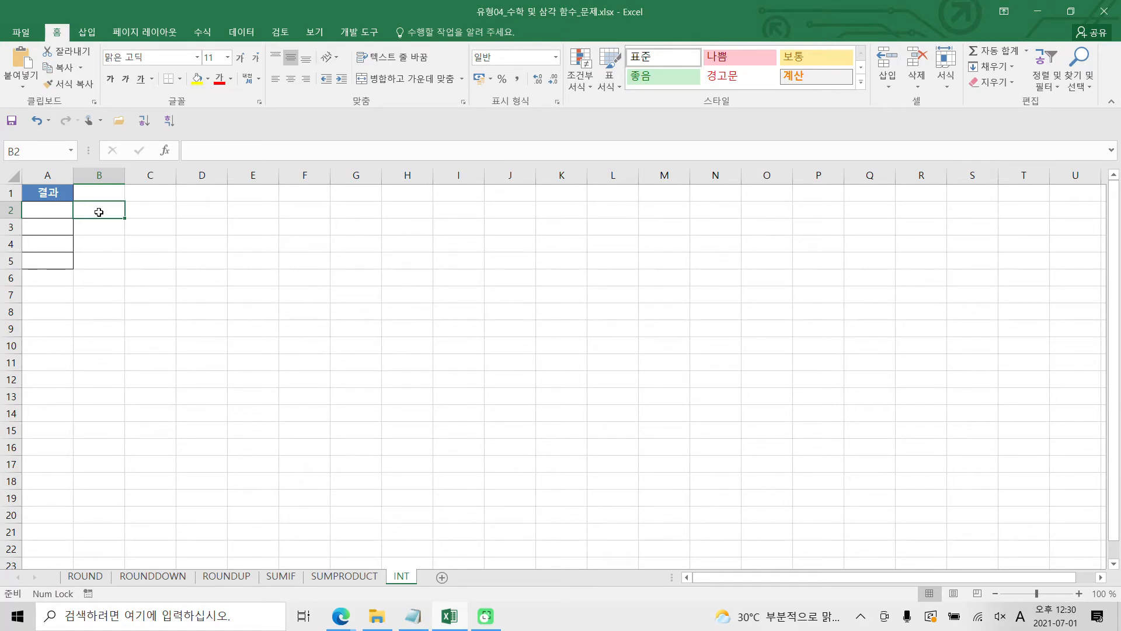
text(5.5)
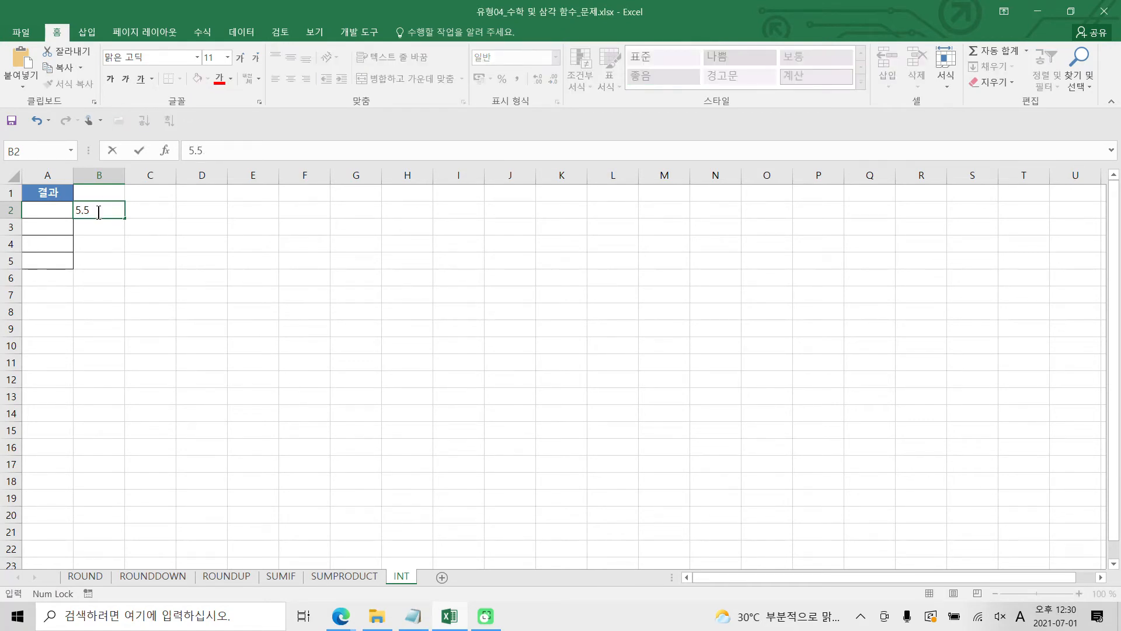
key(Return)
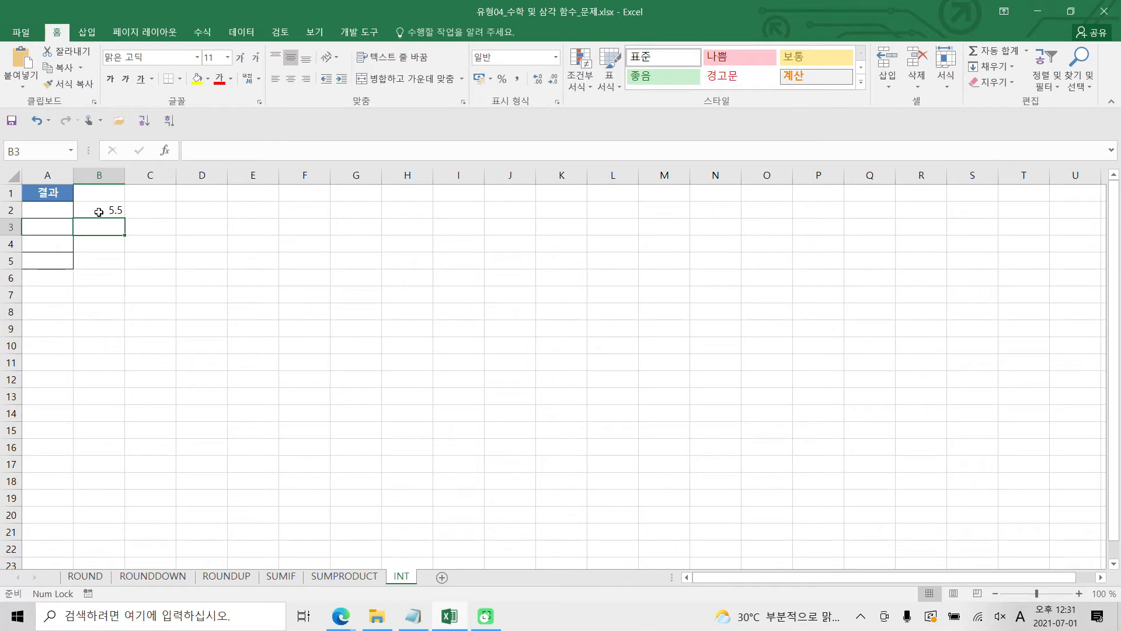
text(-)
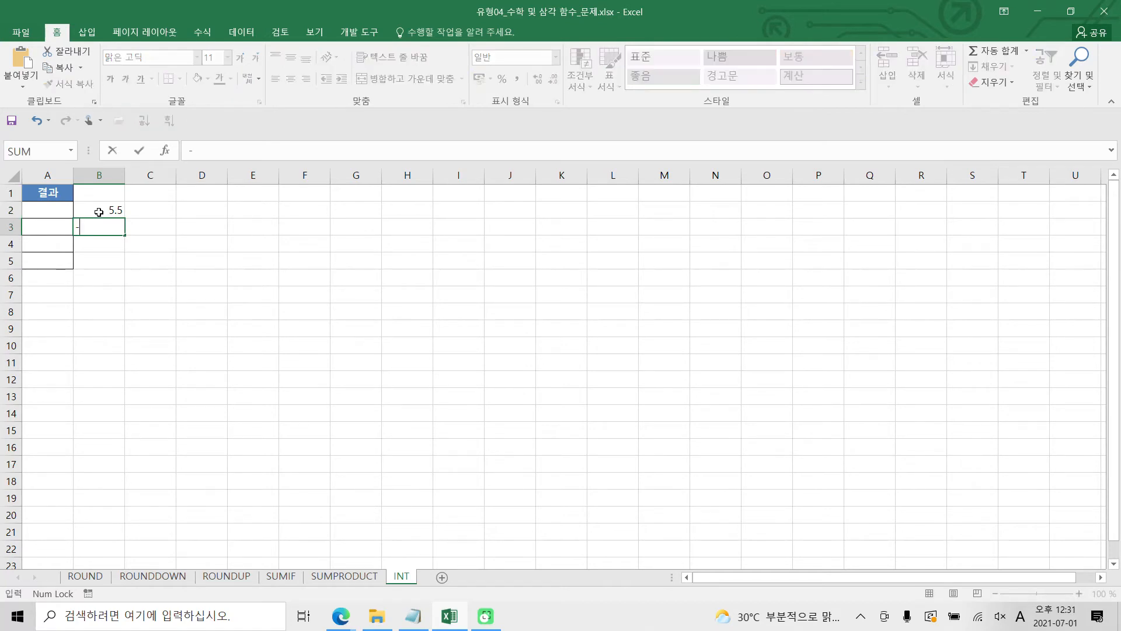
text(5.5)
key(Return)
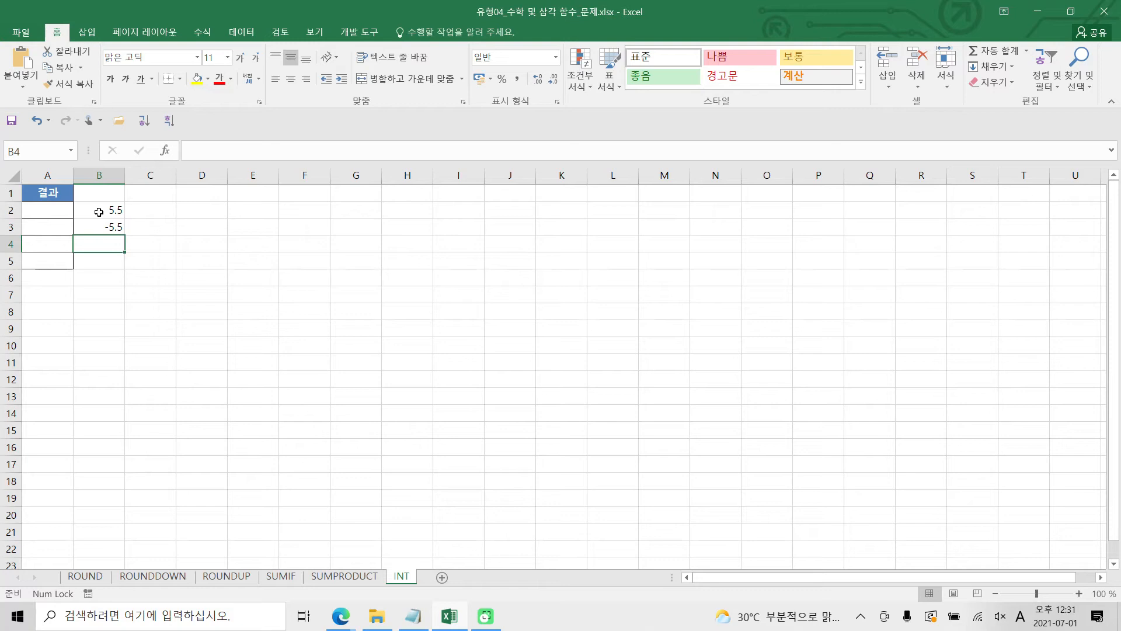
Enter the test values 55.55 in B4 and -55.55 in B5
text(55.55)
key(Return)
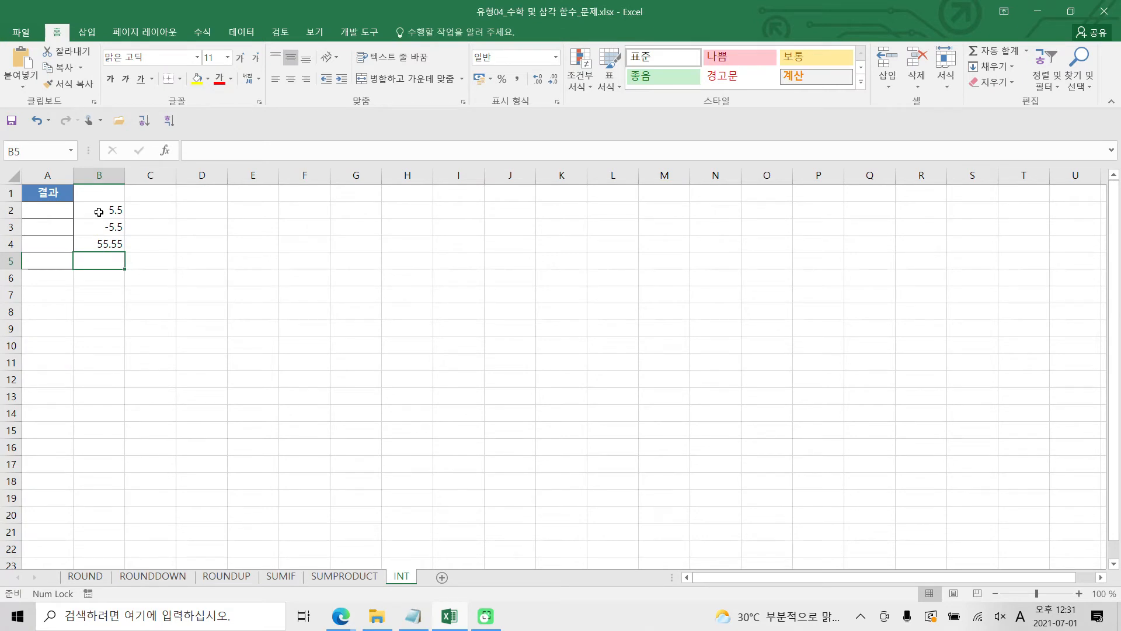
text(-55.55)
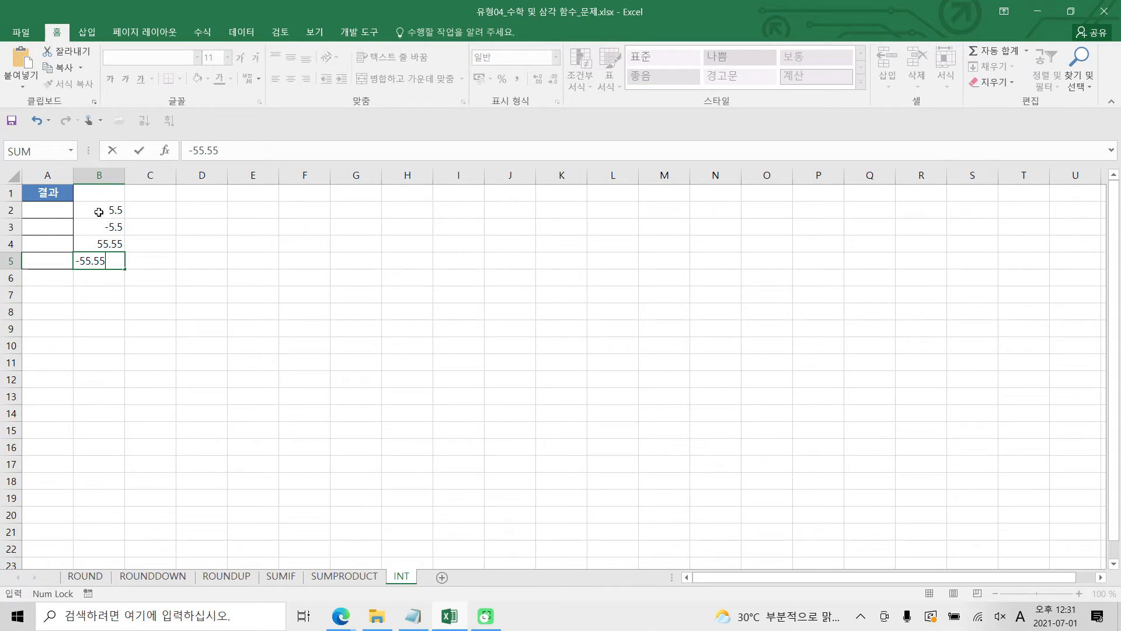
key(Return)
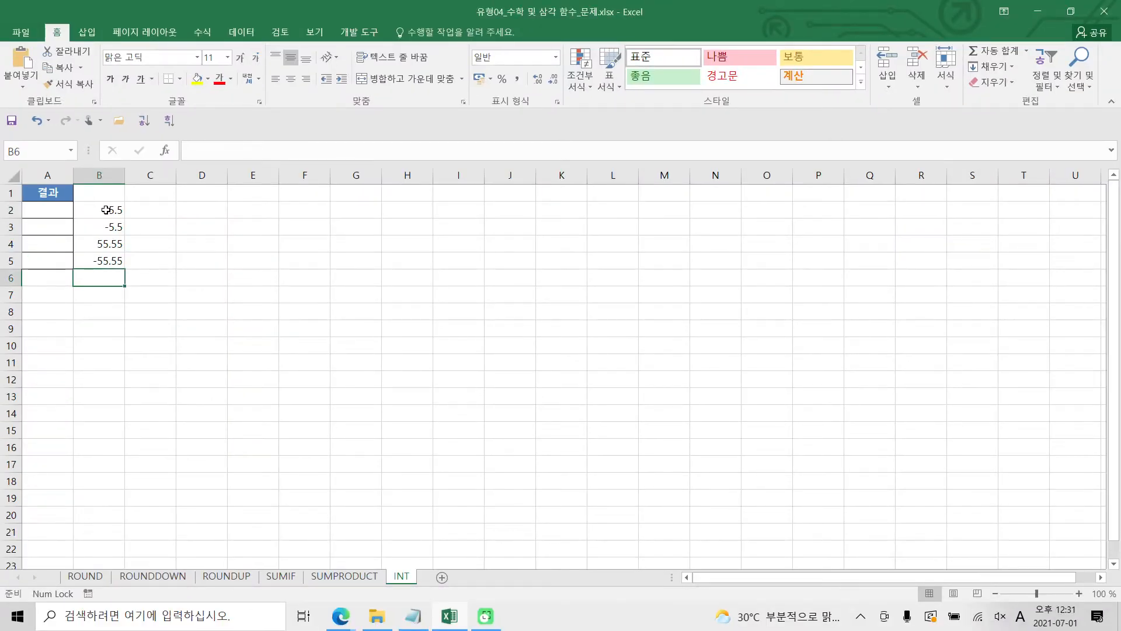
Annotate the sheet with 5.5 and its neighbouring integers 5 and 6, and circle 5 as the INT result
click(208, 228)
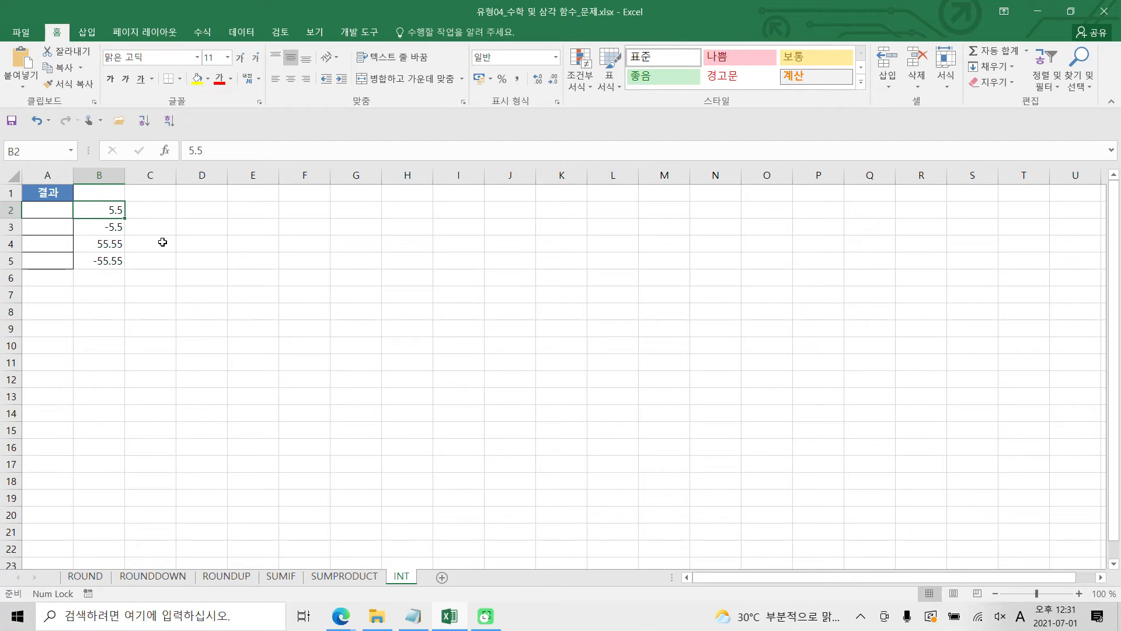
click(102, 228)
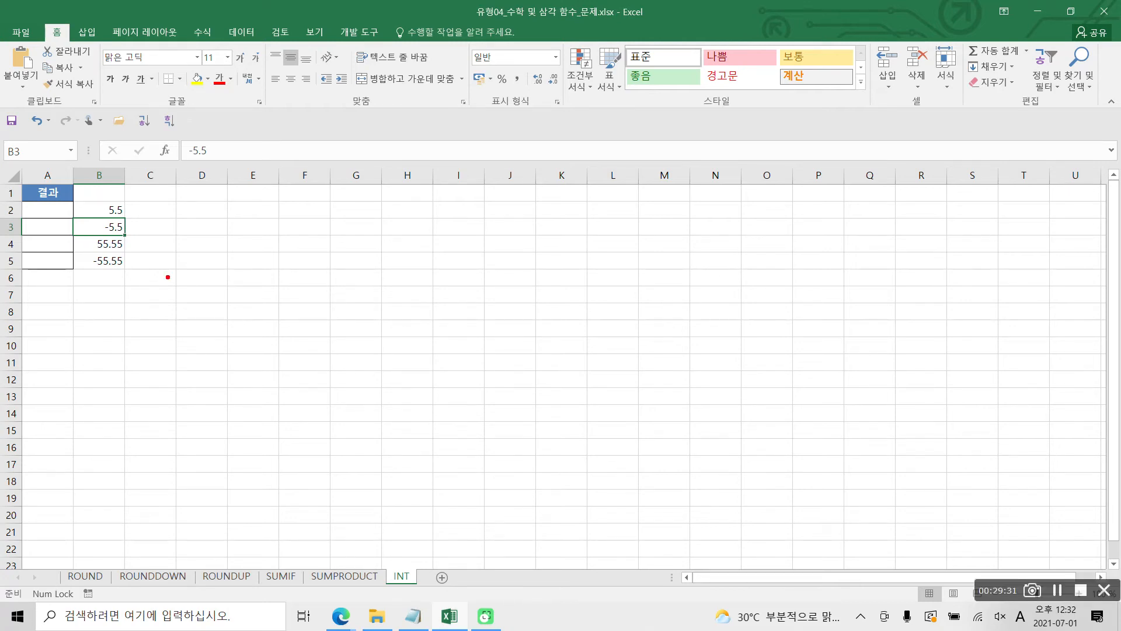
mouse_move(390, 187)
mouse_down()
mouse_move(400, 242)
mouse_move(371, 248)
mouse_up()
mouse_move(380, 214)
mouse_down()
mouse_move(433, 217)
mouse_move(437, 266)
mouse_up()
mouse_move(494, 191)
mouse_down()
mouse_move(472, 227)
mouse_move(475, 265)
mouse_up()
drag(483, 222, 503, 225)
drag(405, 308, 387, 377)
drag(399, 329, 442, 329)
mouse_move(590, 299)
mouse_down()
mouse_move(546, 334)
mouse_move(550, 362)
mouse_up()
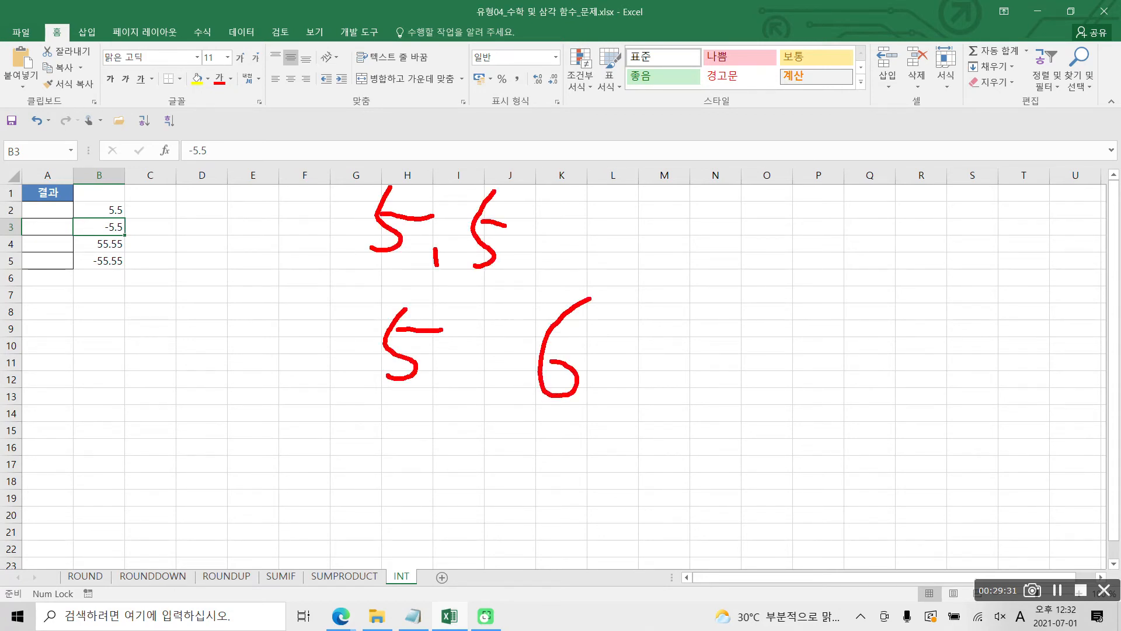
mouse_move(430, 404)
mouse_down()
mouse_move(462, 374)
mouse_move(418, 427)
mouse_up()
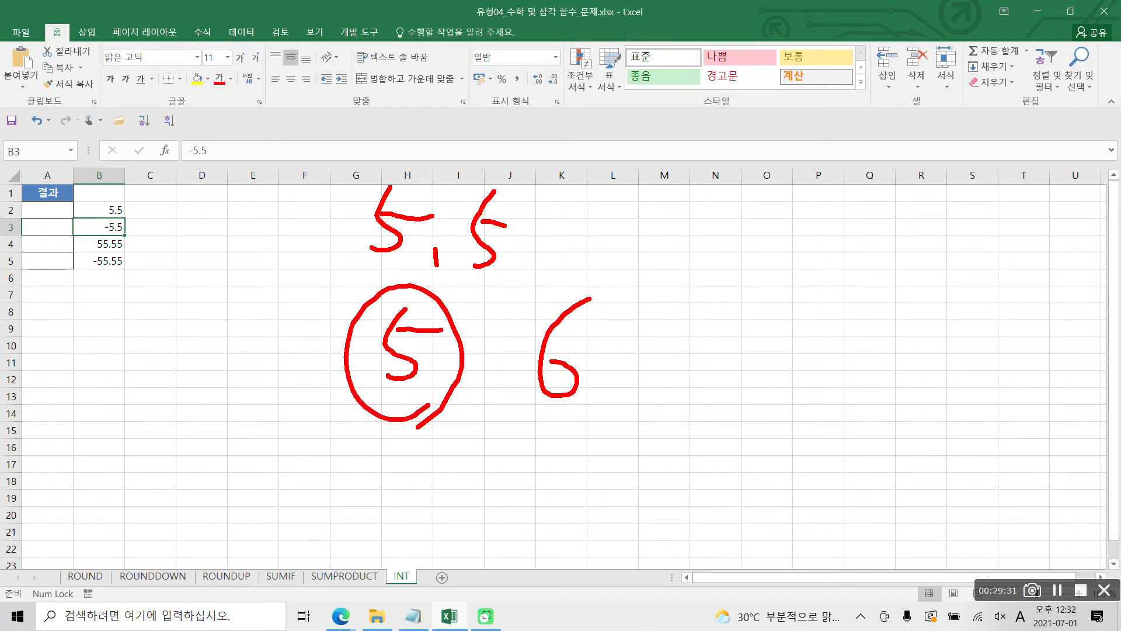
Annotate the sheet with -5.5 and its neighbouring integers -5 and -6, circle -6 as the INT result, and clear the annotations
drag(675, 230, 710, 228)
mouse_move(773, 185)
mouse_down()
mouse_move(772, 257)
mouse_move(740, 265)
mouse_up()
drag(771, 217, 809, 214)
drag(835, 259, 836, 286)
drag(927, 189, 892, 275)
drag(920, 219, 961, 225)
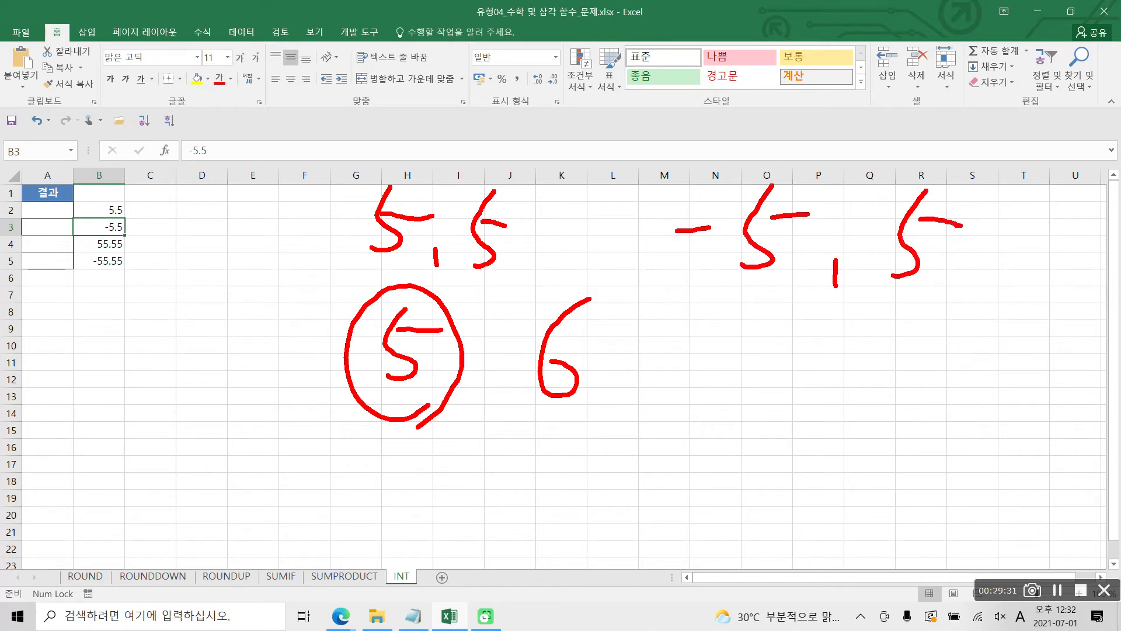
drag(656, 392, 720, 386)
mouse_move(772, 338)
mouse_down()
mouse_move(739, 369)
mouse_move(732, 425)
mouse_up()
drag(758, 366, 801, 368)
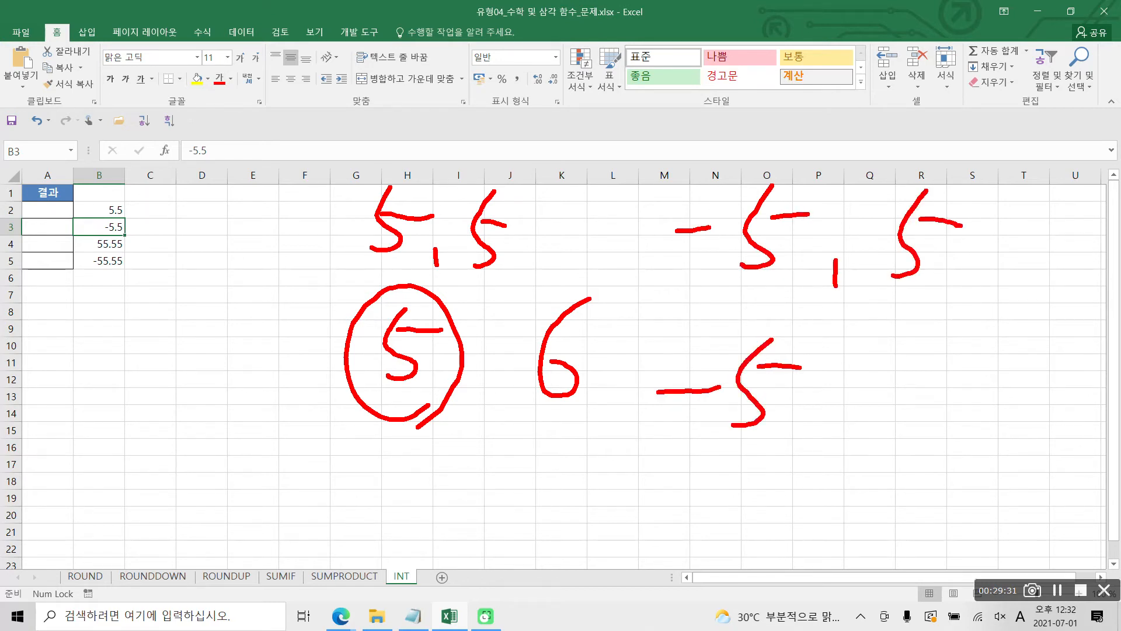
drag(901, 383, 957, 371)
drag(1028, 316, 979, 389)
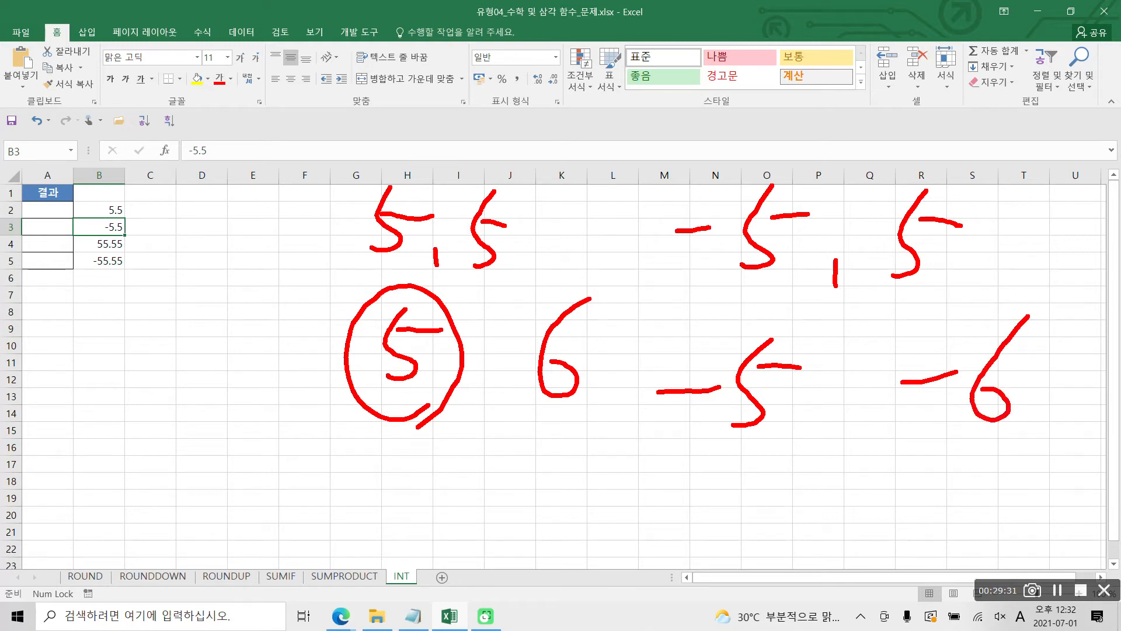
mouse_move(1005, 465)
mouse_down()
mouse_move(861, 366)
mouse_move(1064, 321)
mouse_move(1073, 428)
mouse_move(1018, 469)
mouse_up()
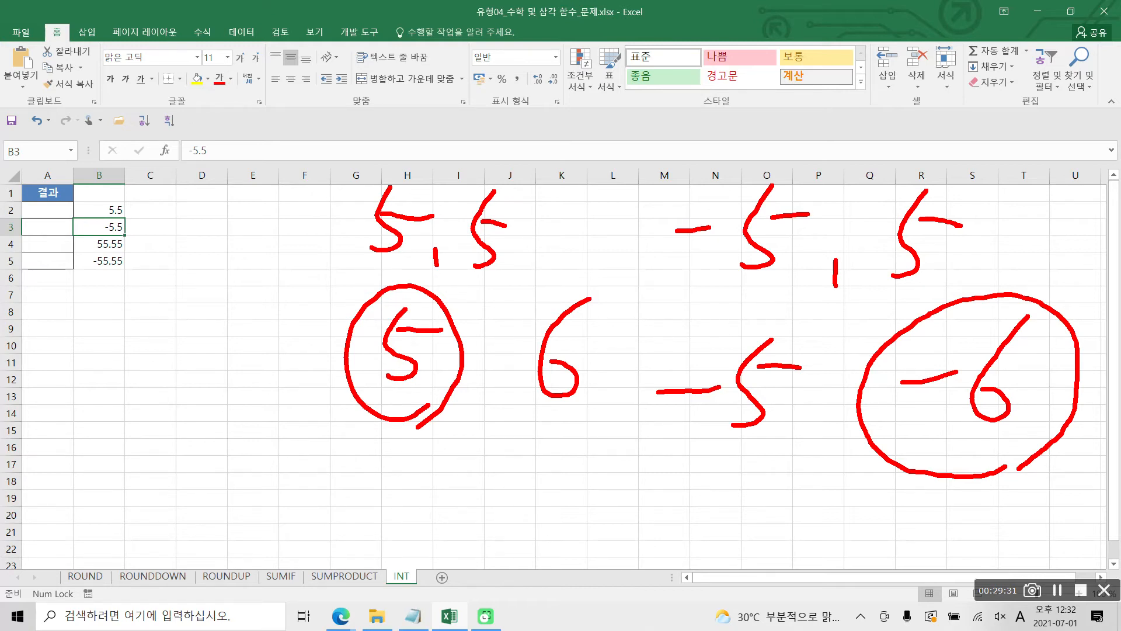
drag(952, 447, 989, 465)
key(Escape)
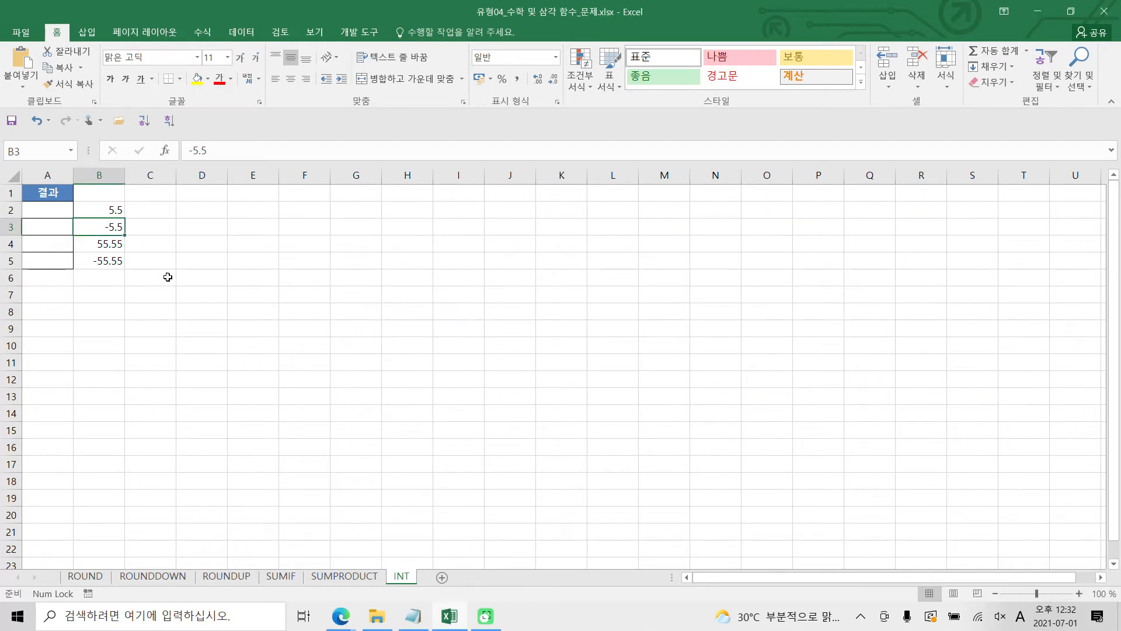
Enter the formula =INT(B2) in A2 under 결과 and fill it down to A5
click(40, 212)
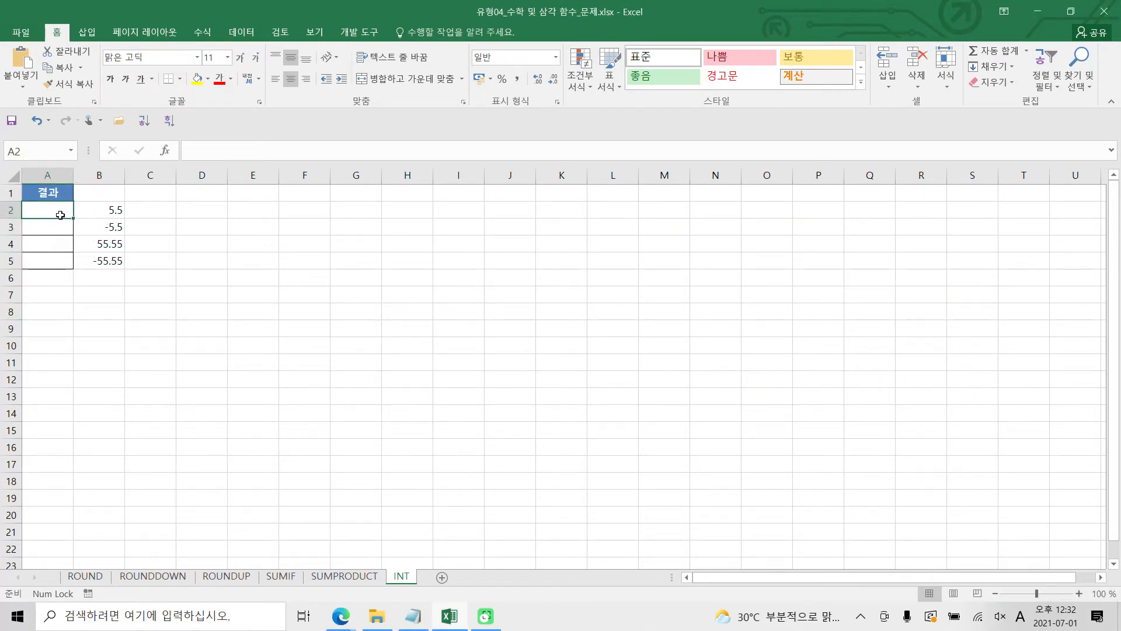
click(211, 151)
text(=)
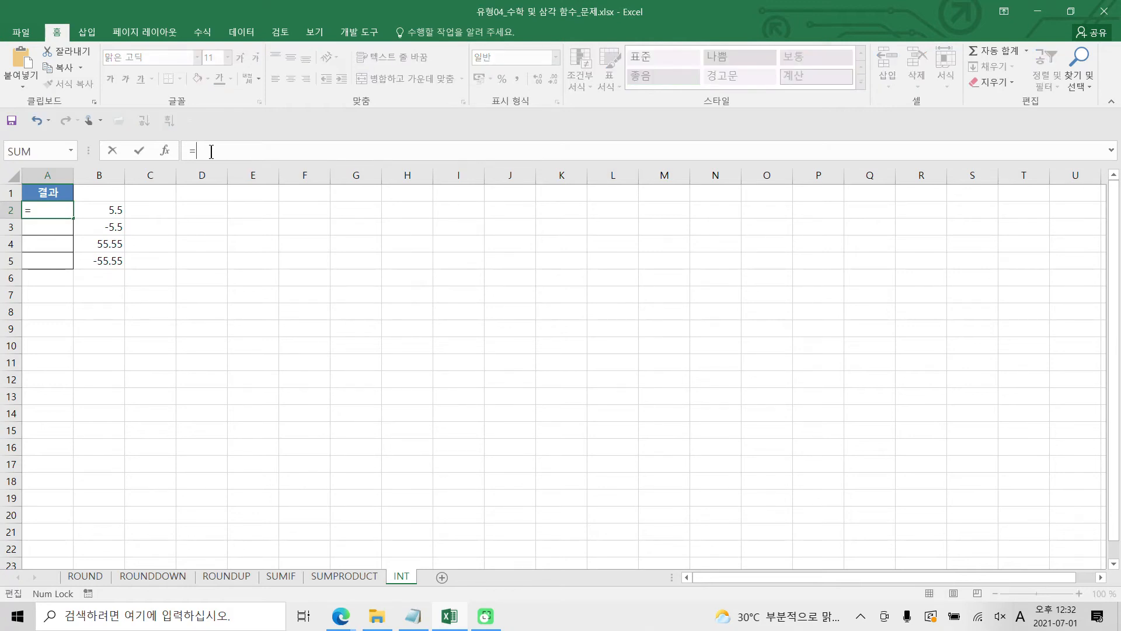
key(Hangul)
text(ㅑㅜ)
key(BackSpace)
key(BackSpace)
key(Hangul)
text(i)
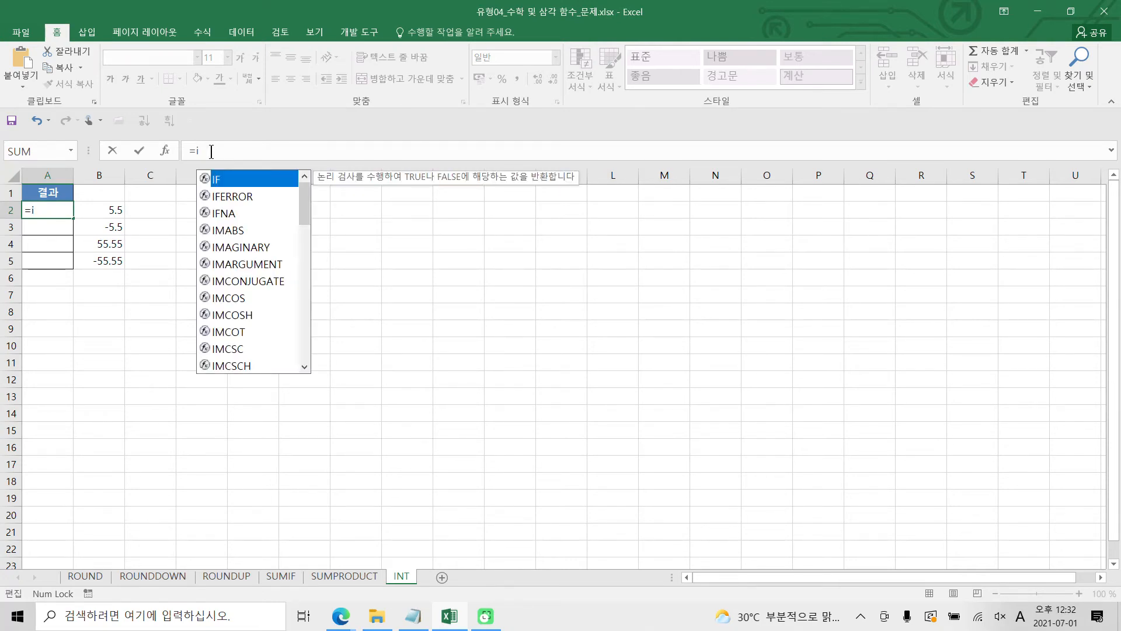
text(n)
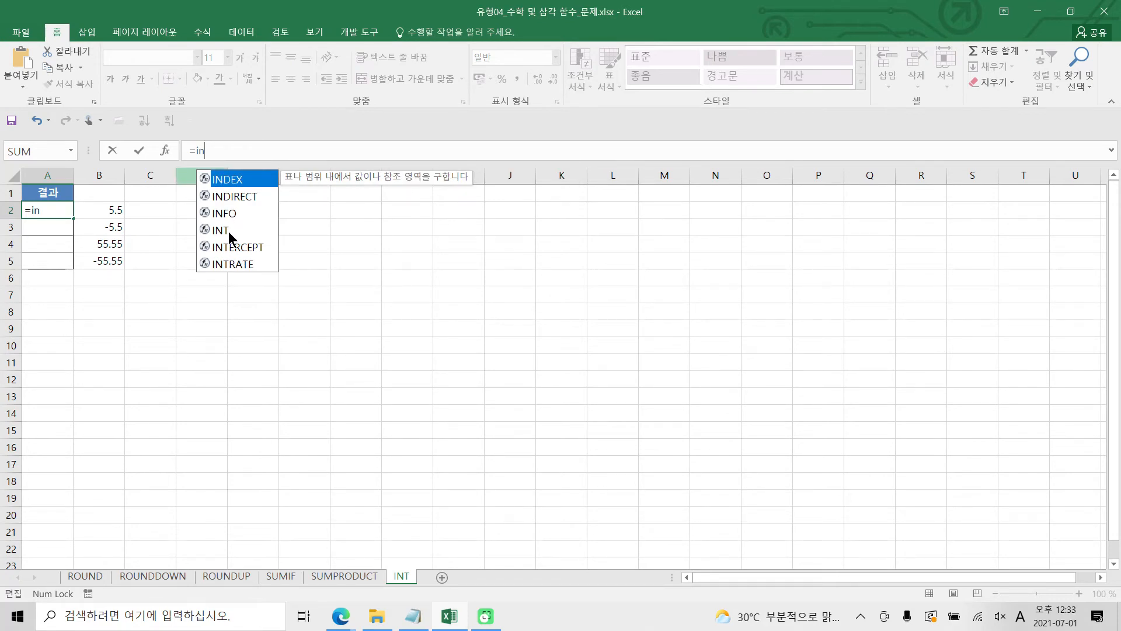
double_click(229, 231)
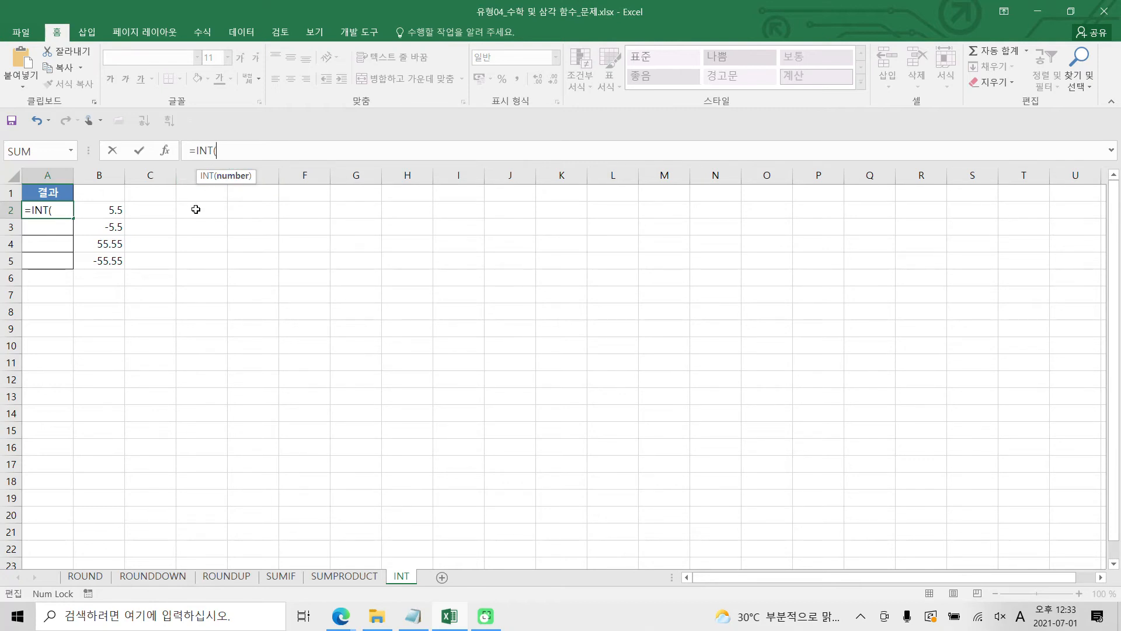
click(110, 212)
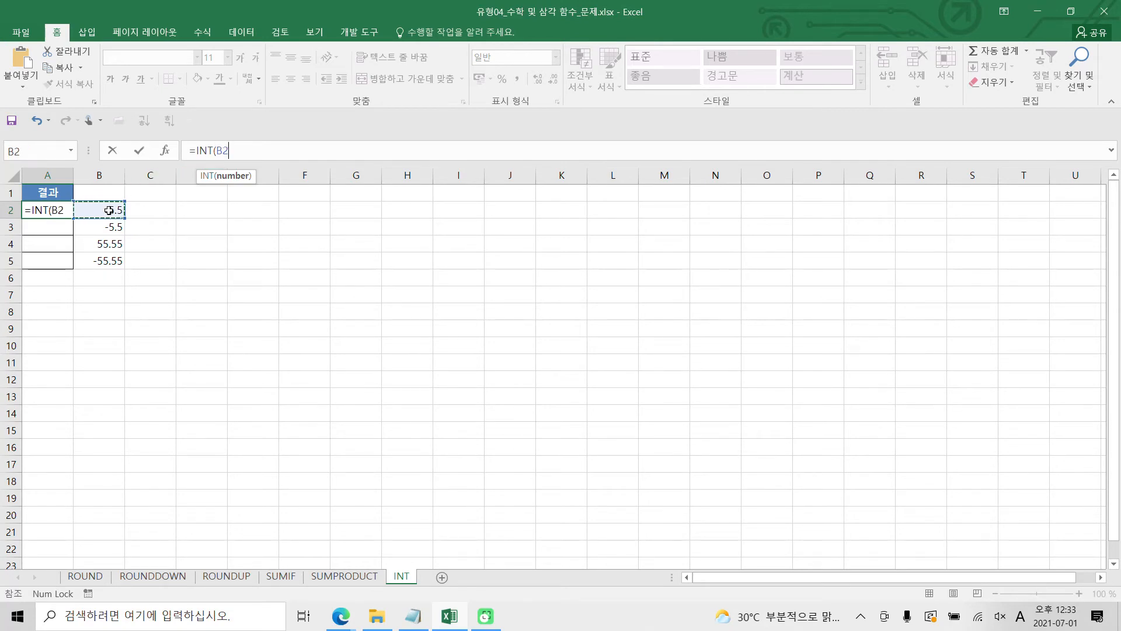
click(139, 150)
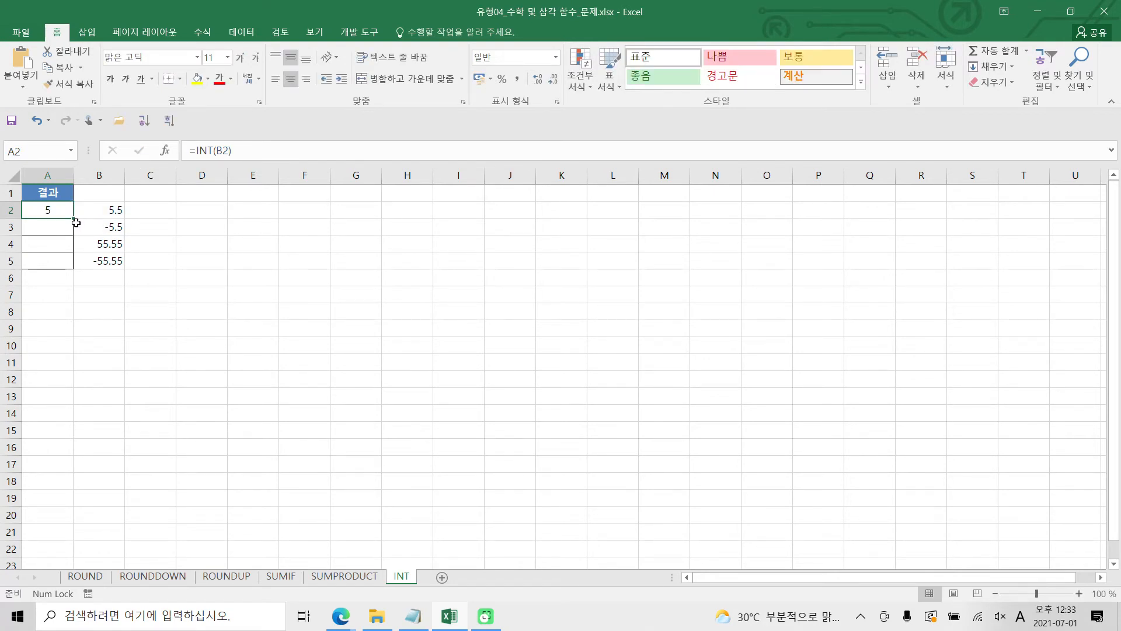
drag(74, 218, 82, 268)
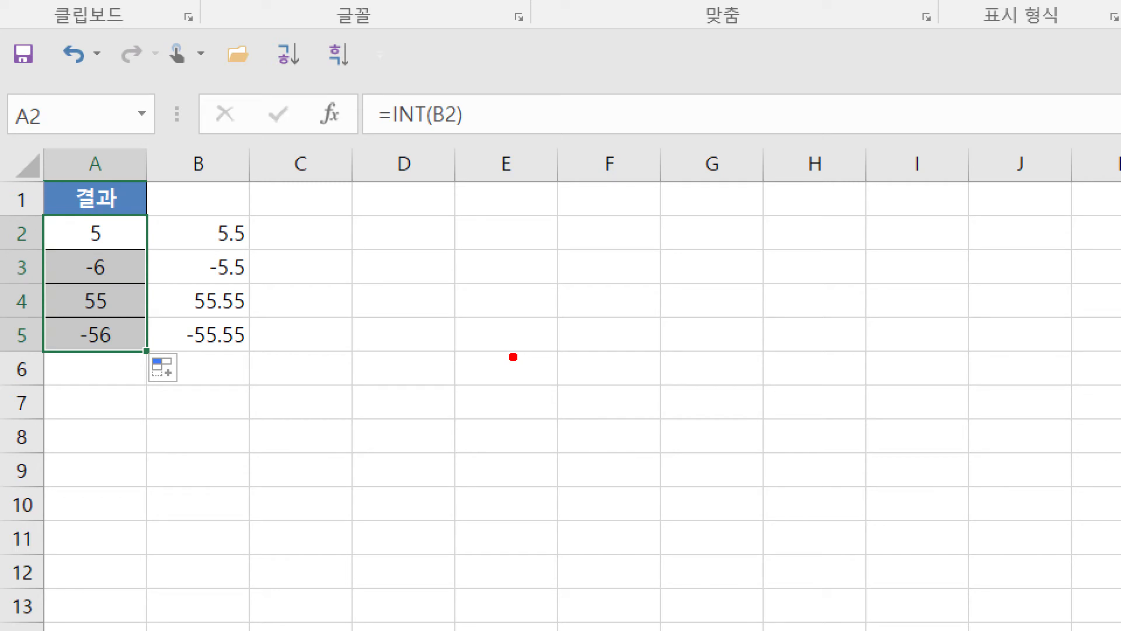
Underline each test value in B2:B5 to compare it with its INT result in column A
drag(200, 253, 264, 251)
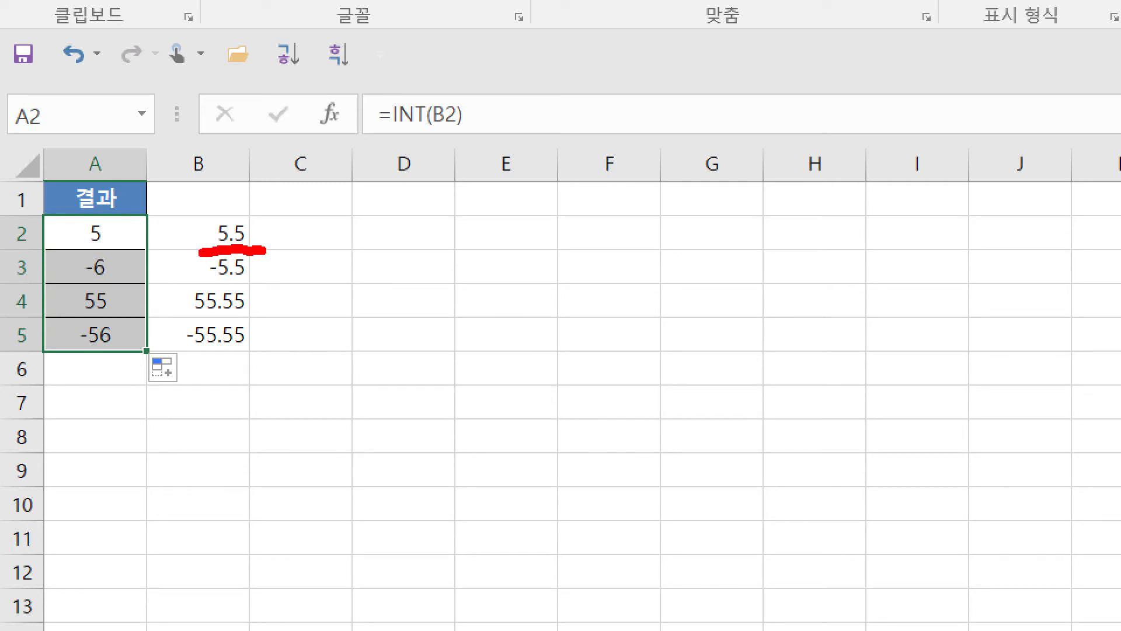
drag(208, 286, 265, 286)
drag(186, 321, 259, 323)
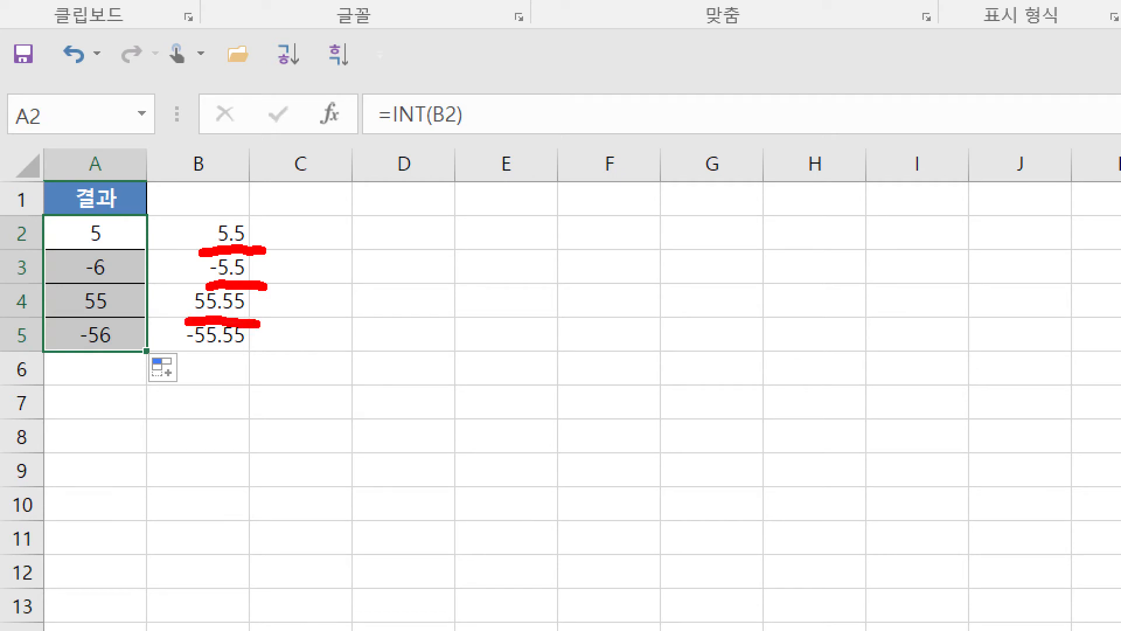
drag(187, 350, 262, 359)
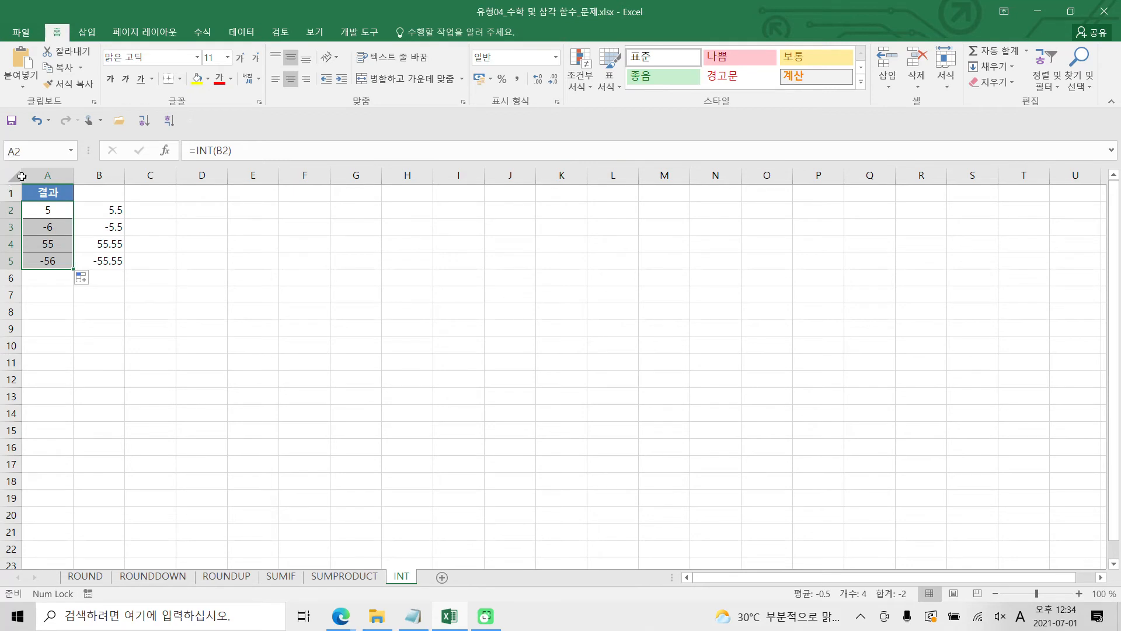
click(110, 247)
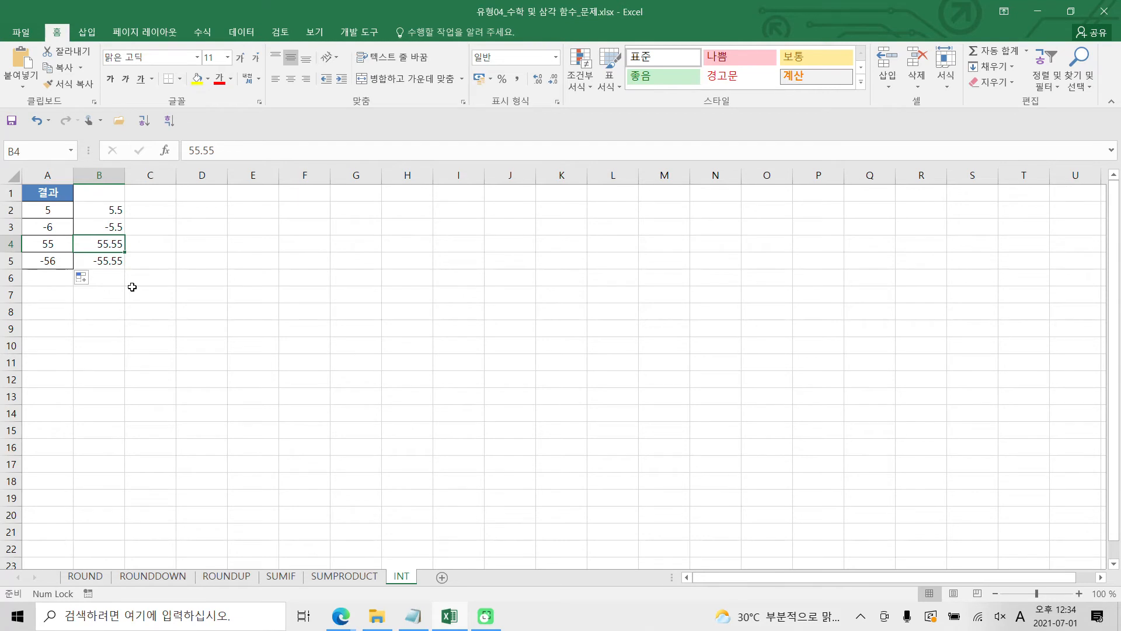
Enter the formula =ROUNDDOWN(B2,0) in C2 and fill it down to C5 for comparison with INT
click(143, 211)
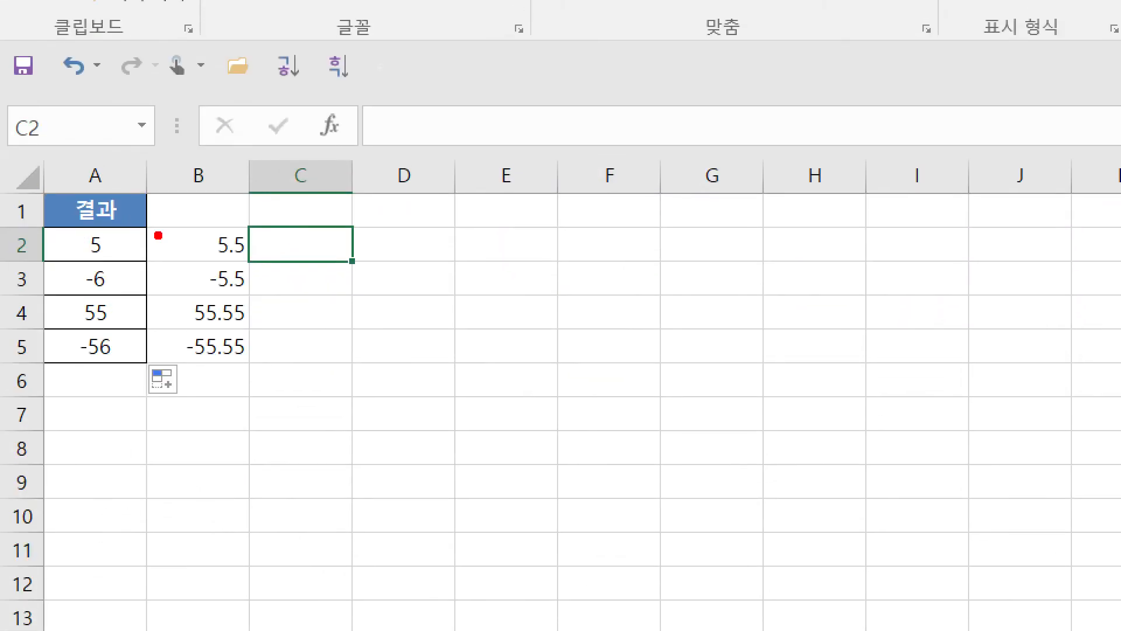
mouse_move(210, 231)
mouse_down()
mouse_move(167, 301)
mouse_move(227, 368)
mouse_move(233, 246)
mouse_up()
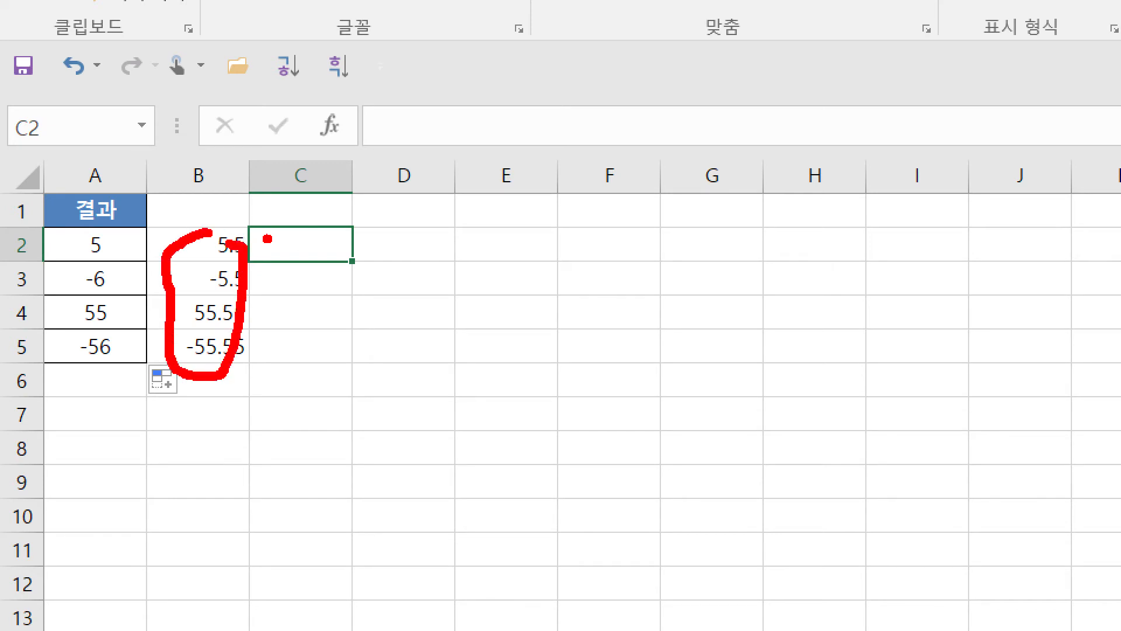
key(Escape)
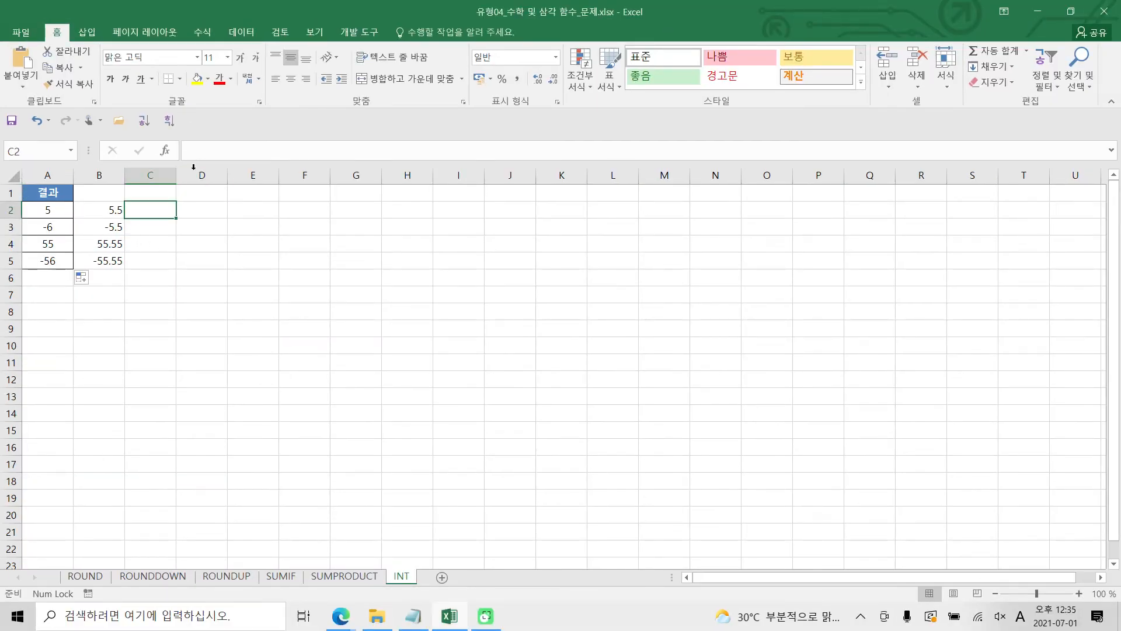
click(195, 151)
text(=)
key(Hangul)
text(개ㅓ)
key(BackSpace)
key(BackSpace)
key(Hangul)
text(rou)
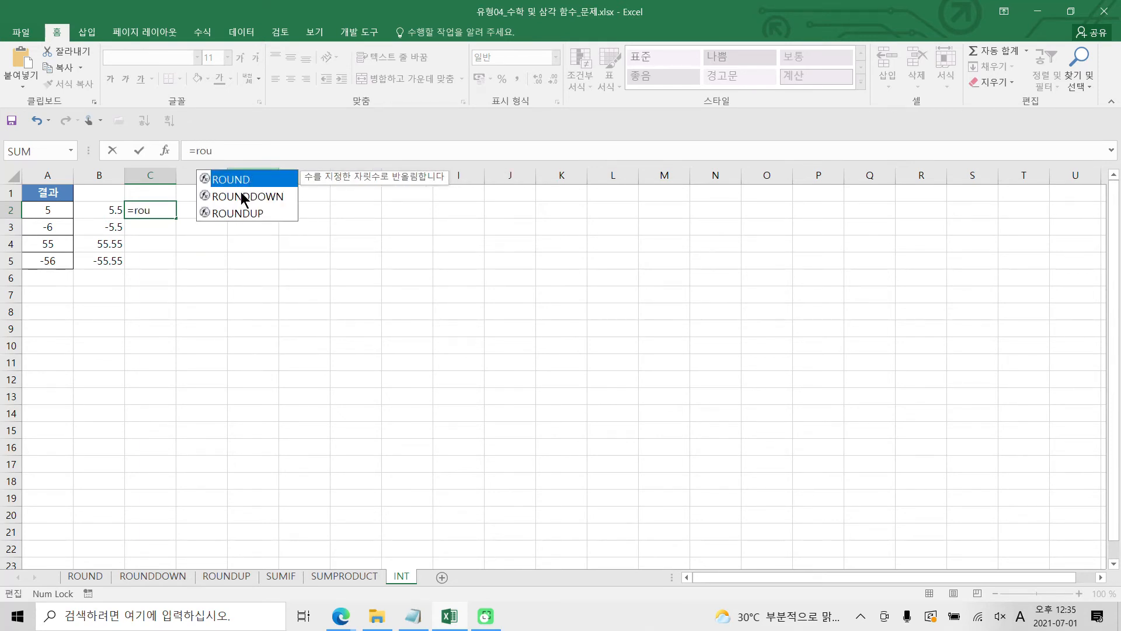
double_click(237, 196)
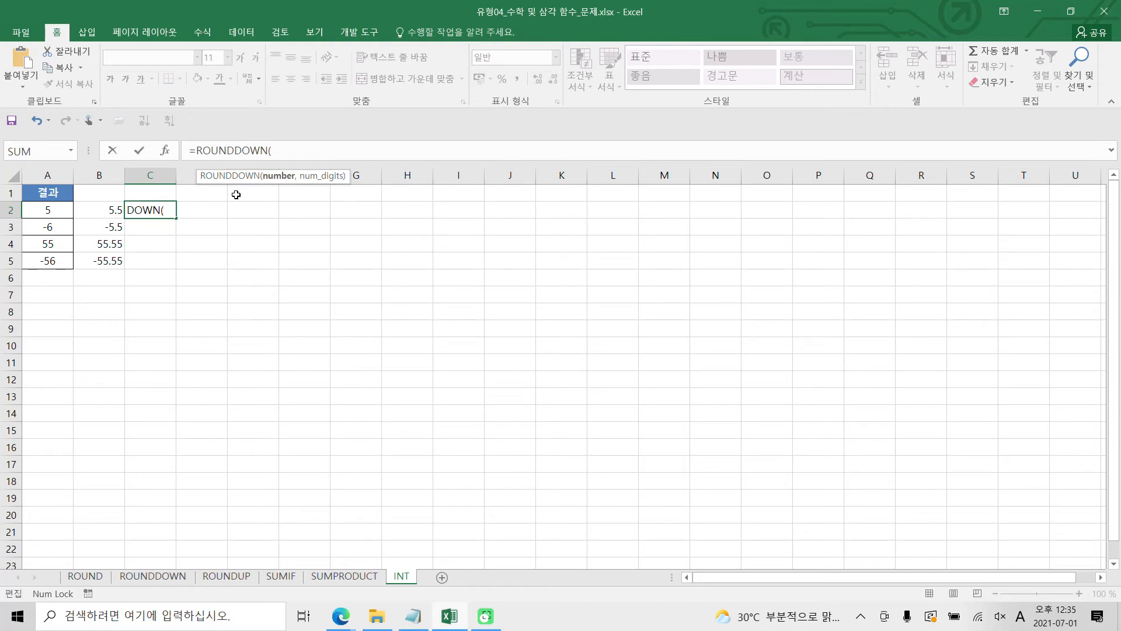
click(103, 212)
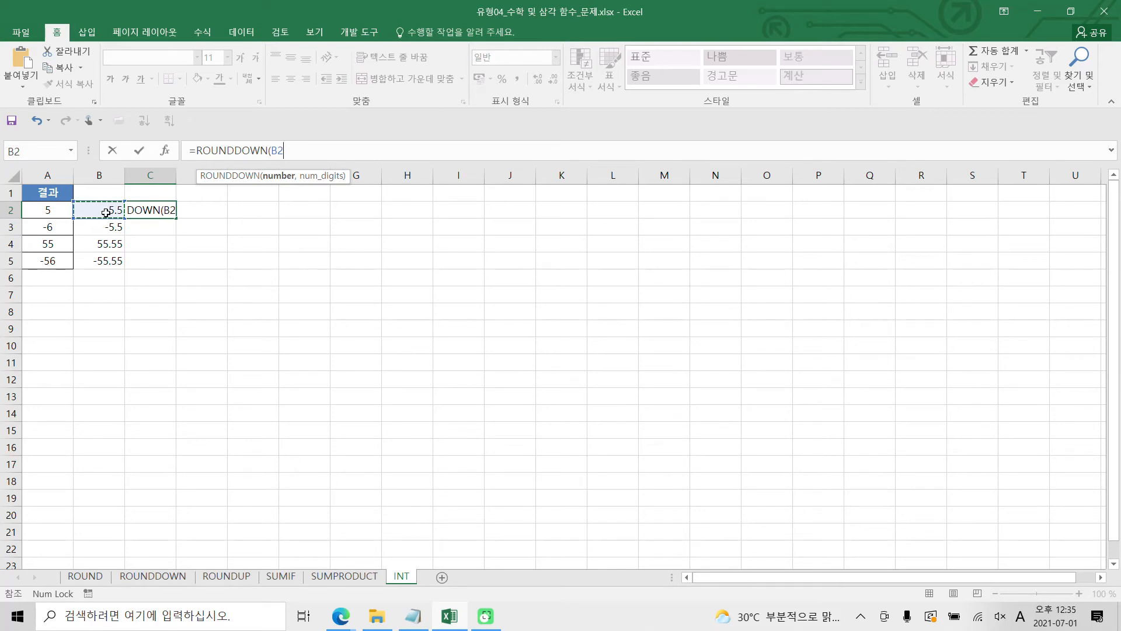
text(,)
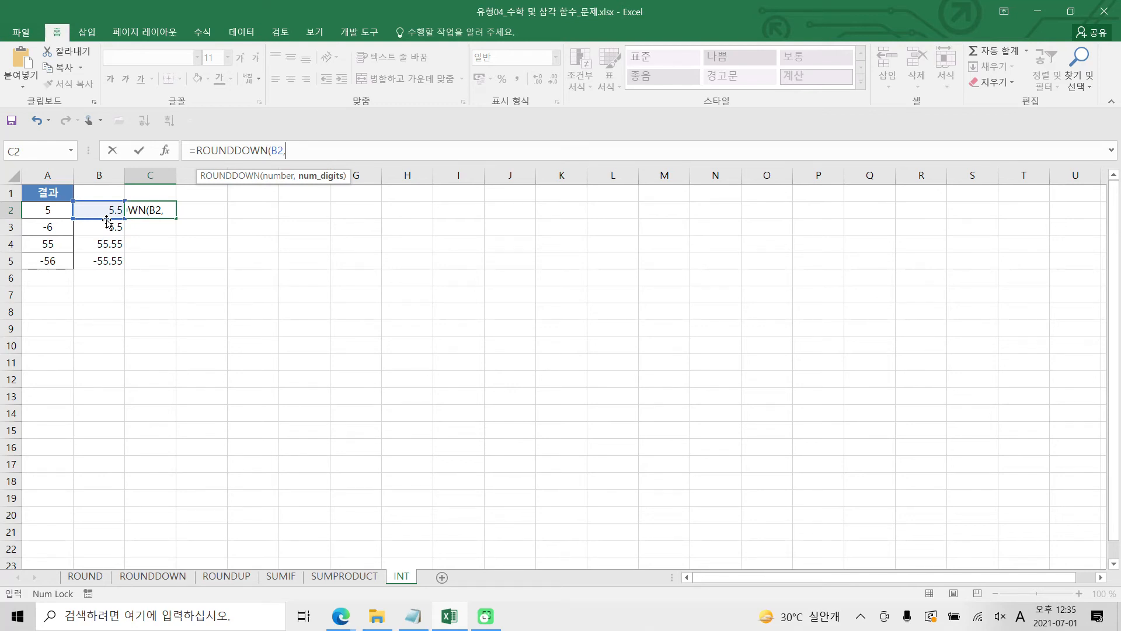
text(0)
click(139, 150)
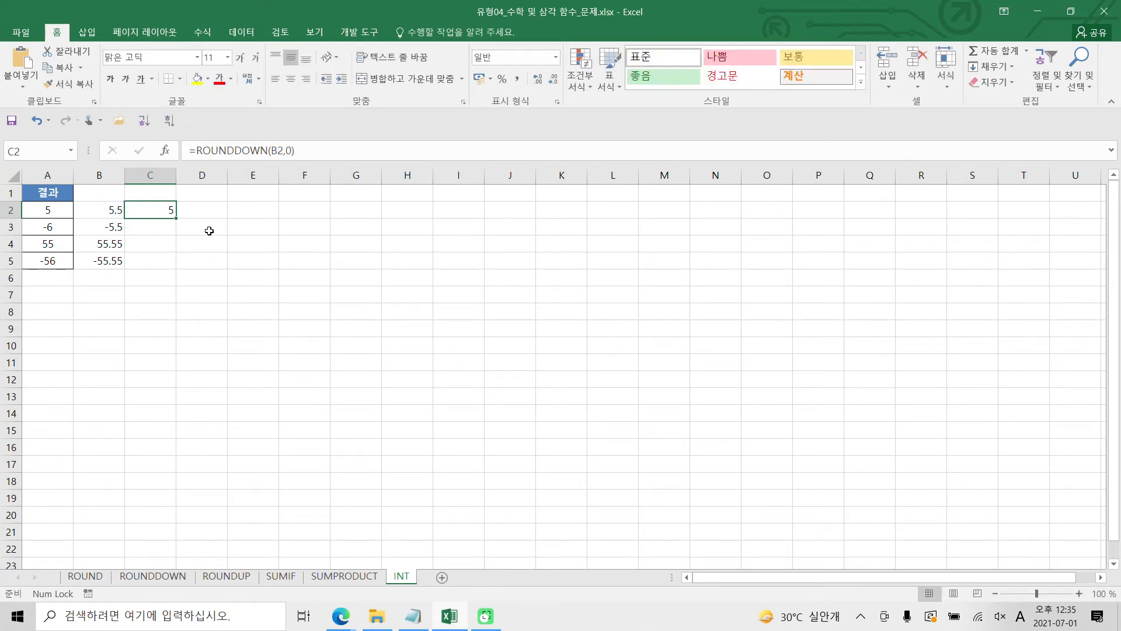
drag(177, 218, 182, 279)
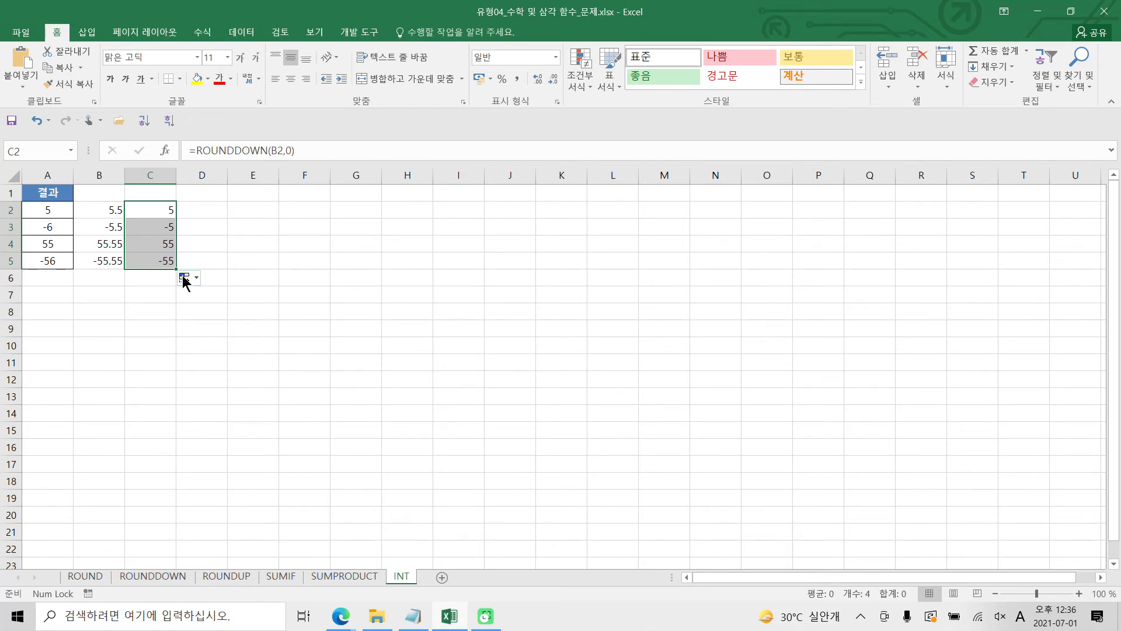
click(190, 206)
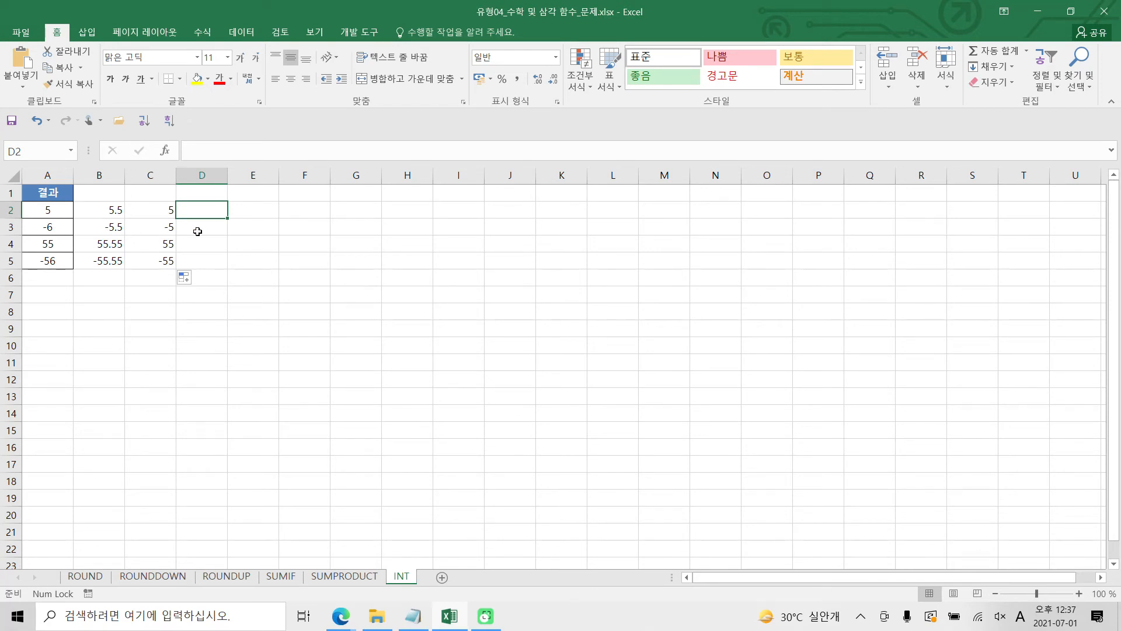
Start opening another workbook by browsing for it, and go to the desktop folder (바탕 화면)
click(22, 32)
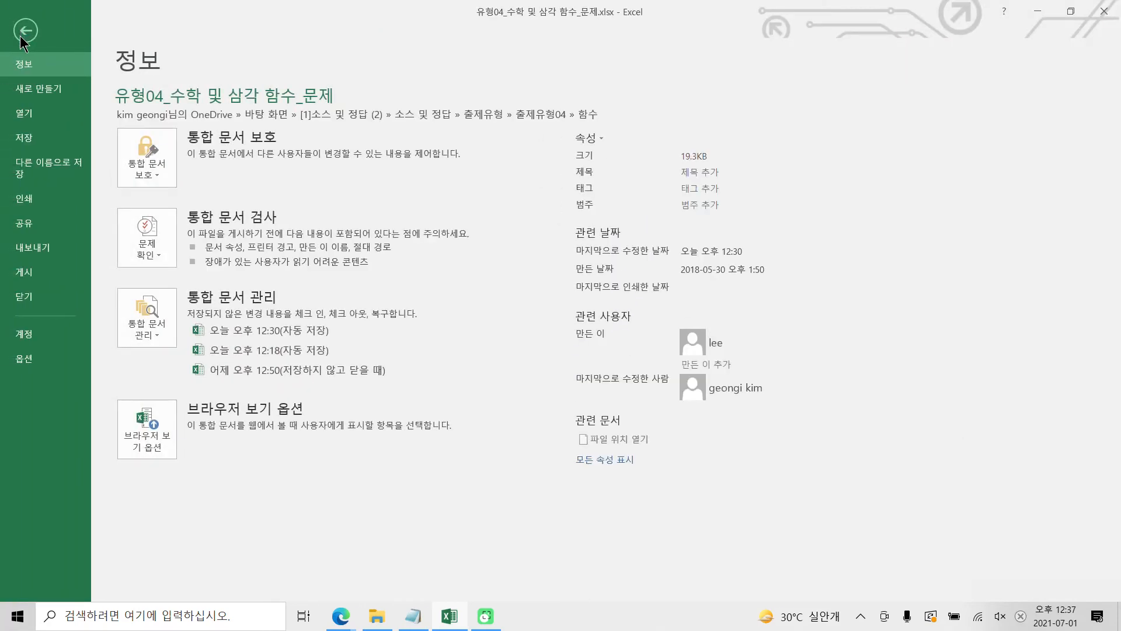
click(33, 113)
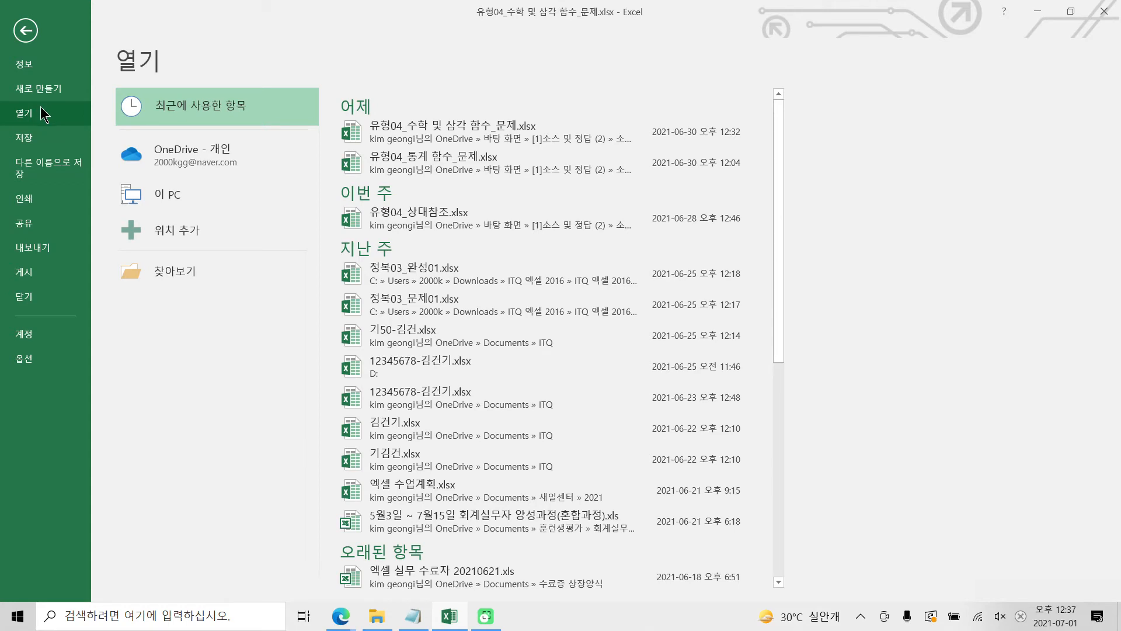
click(193, 265)
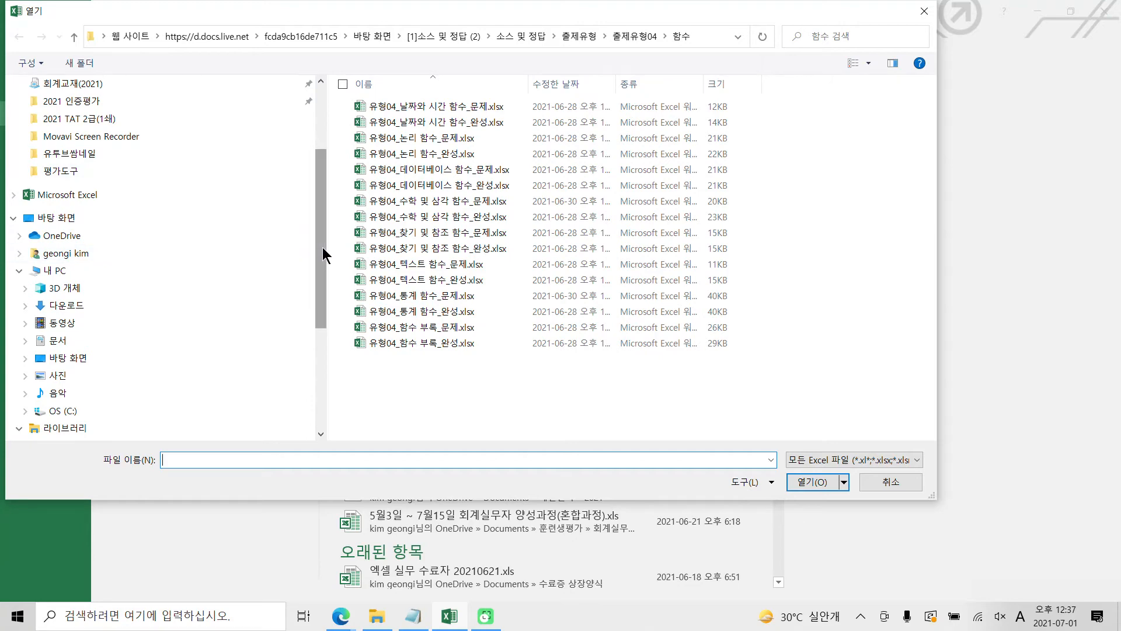
drag(322, 247, 315, 155)
click(199, 106)
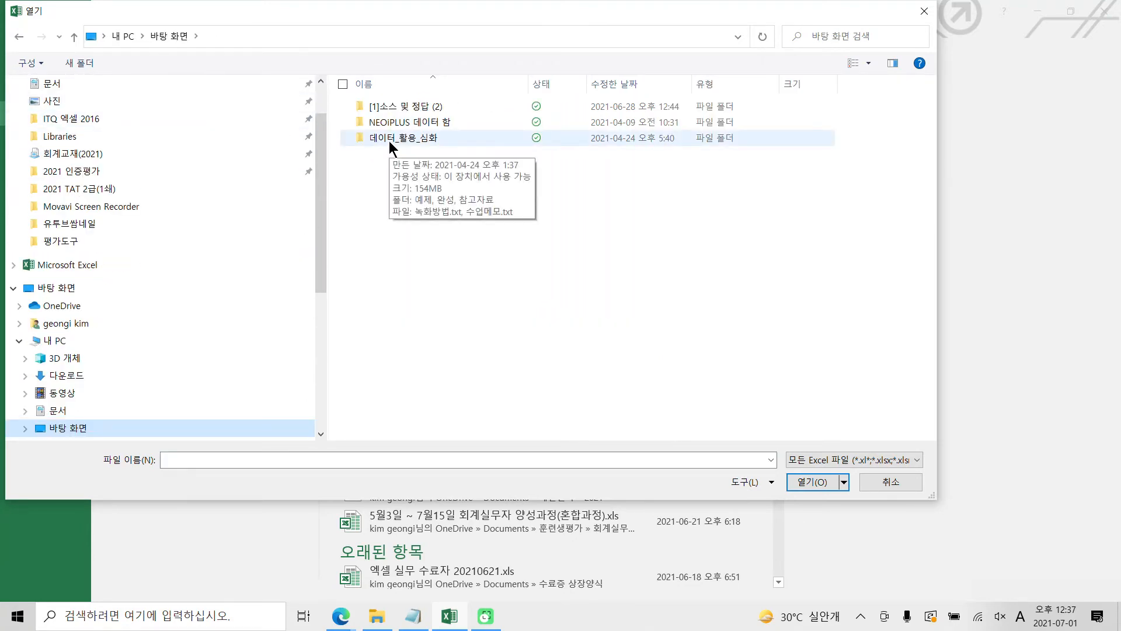
Browse through [1]소스 및 정답 (2), 소스 및 정답, 출제유형 and 출제유형04 to the 함수 folder
double_click(401, 105)
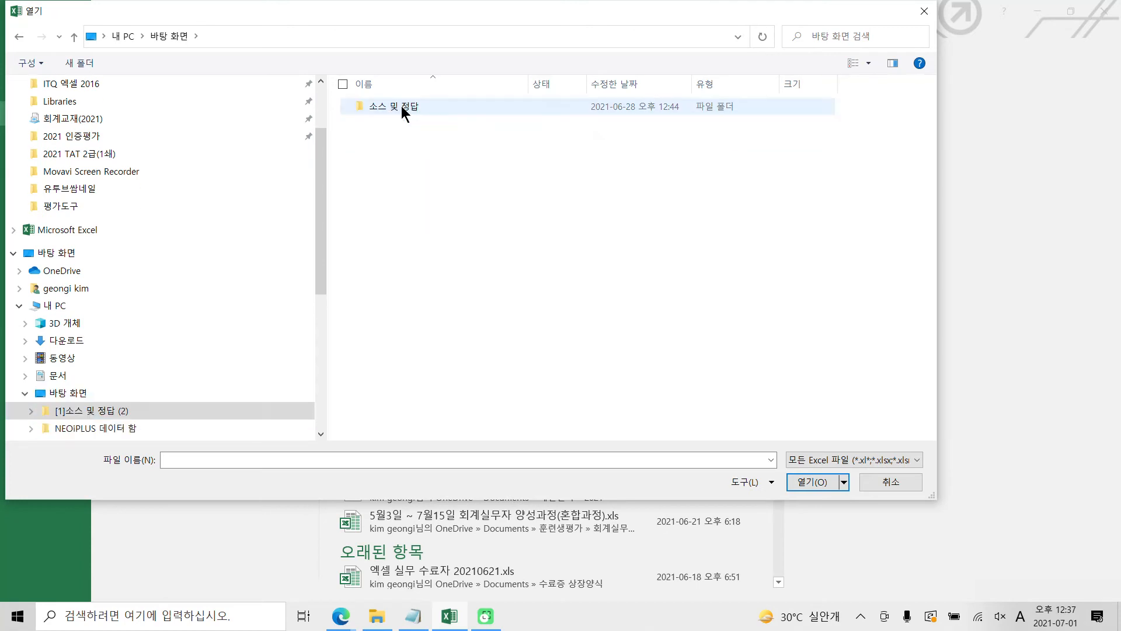
double_click(402, 106)
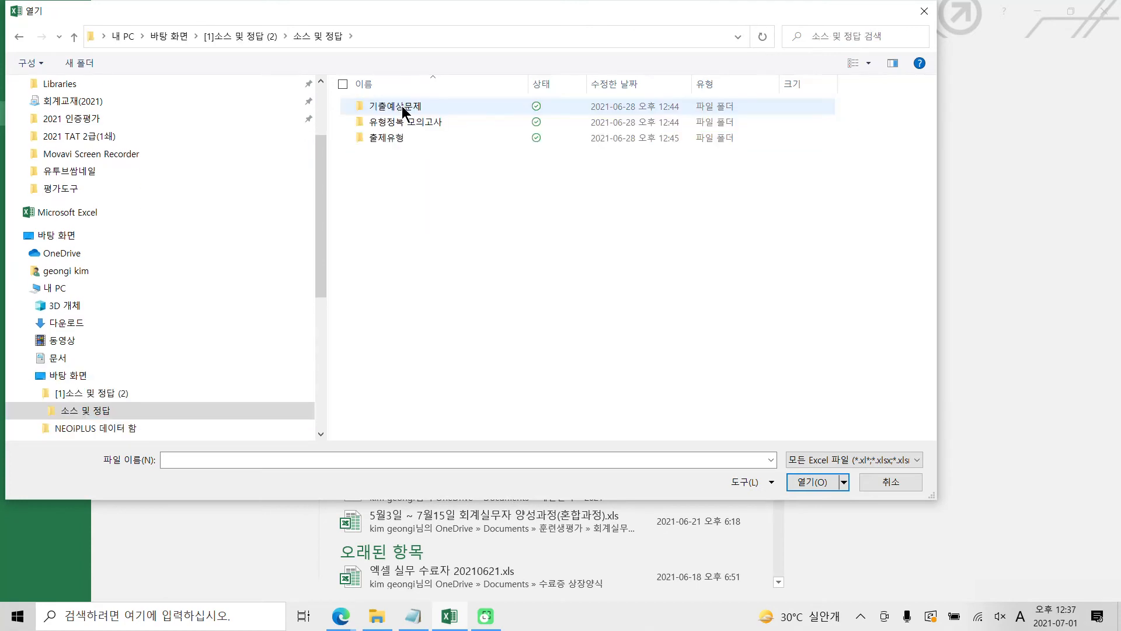
double_click(391, 137)
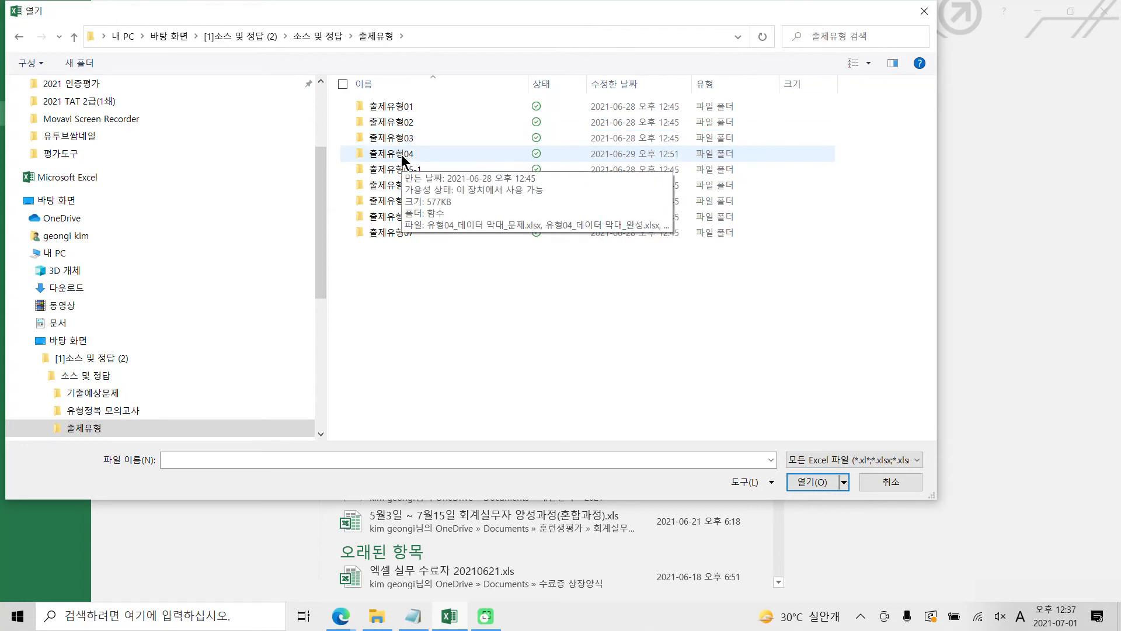
click(402, 154)
double_click(401, 155)
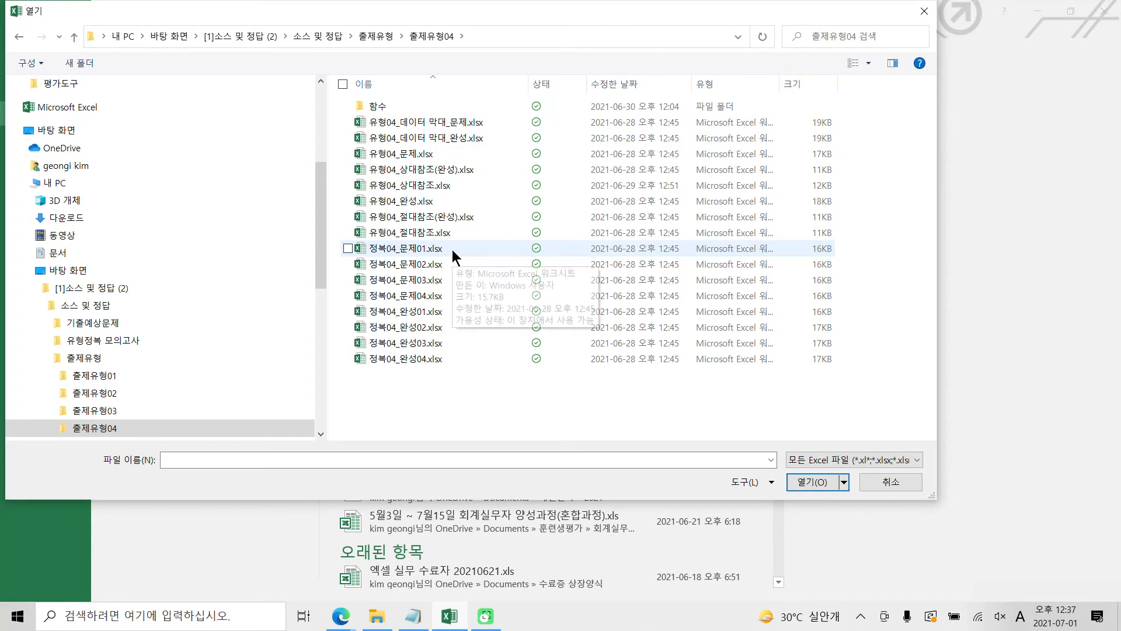
click(75, 38)
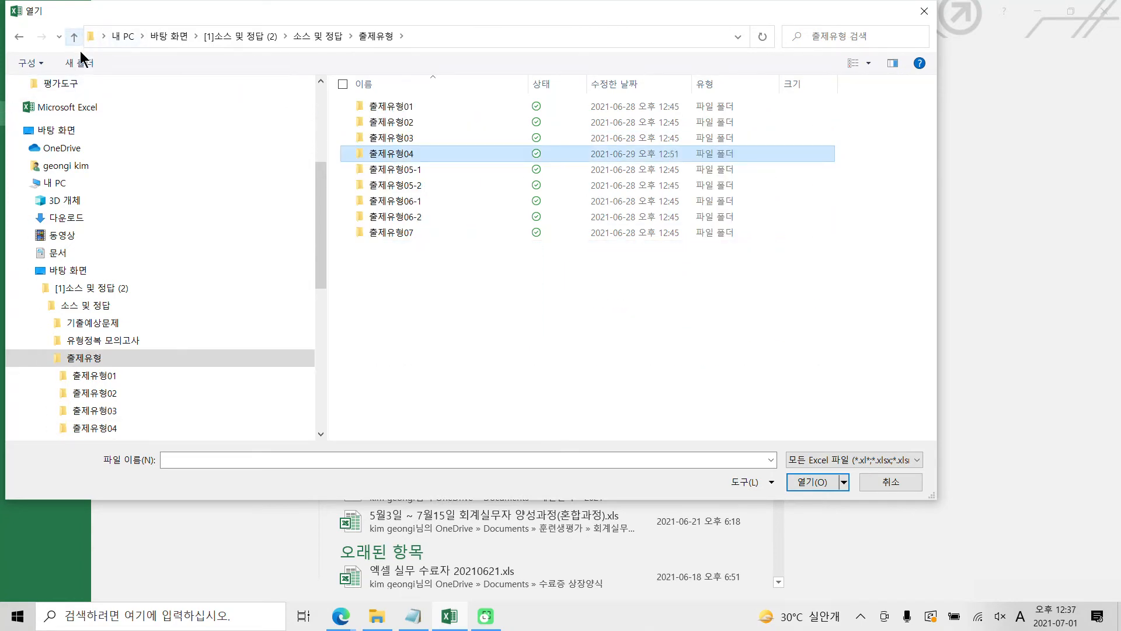
double_click(397, 156)
double_click(377, 107)
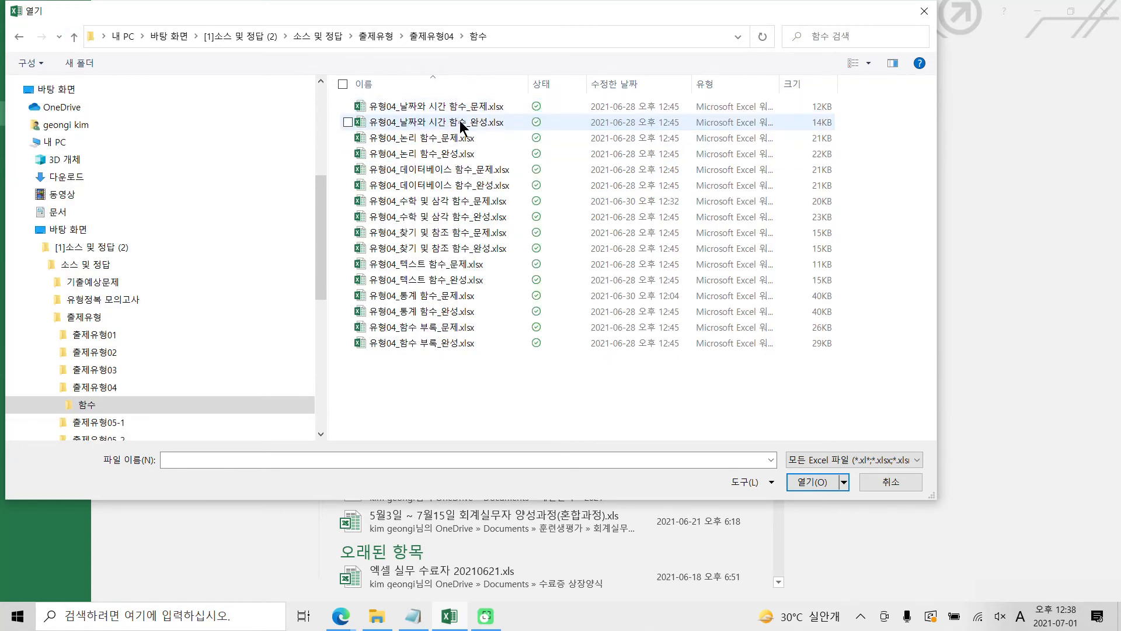
Open the workbook 유형04_텍스트 함수_문제.xlsx from the 함수 folder and enable editing
drag(528, 86, 558, 85)
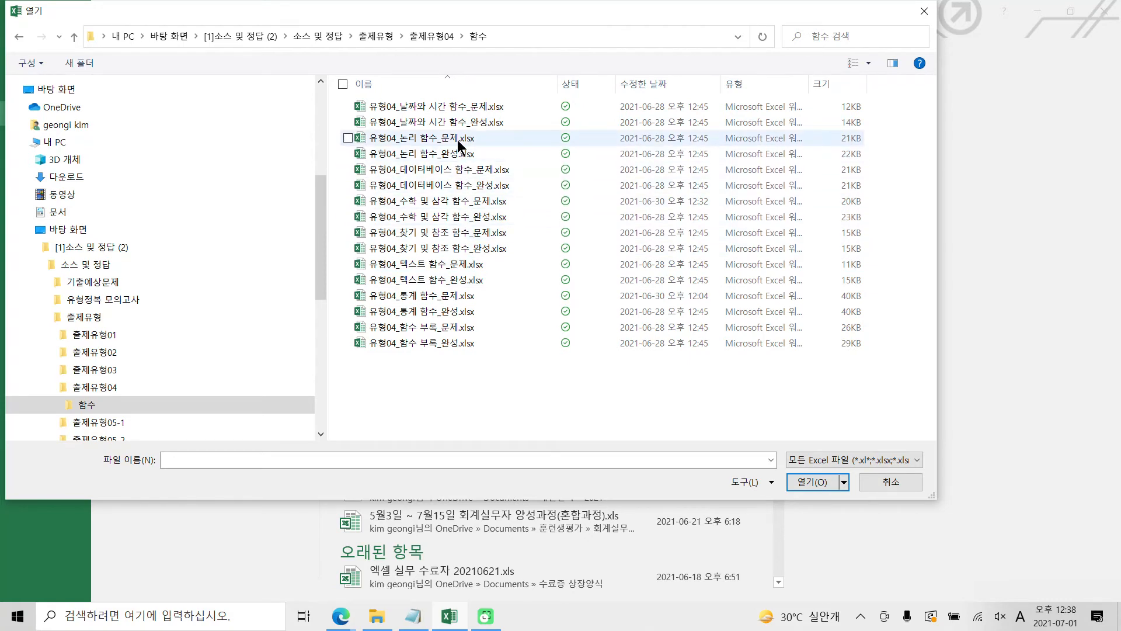
click(478, 269)
click(813, 482)
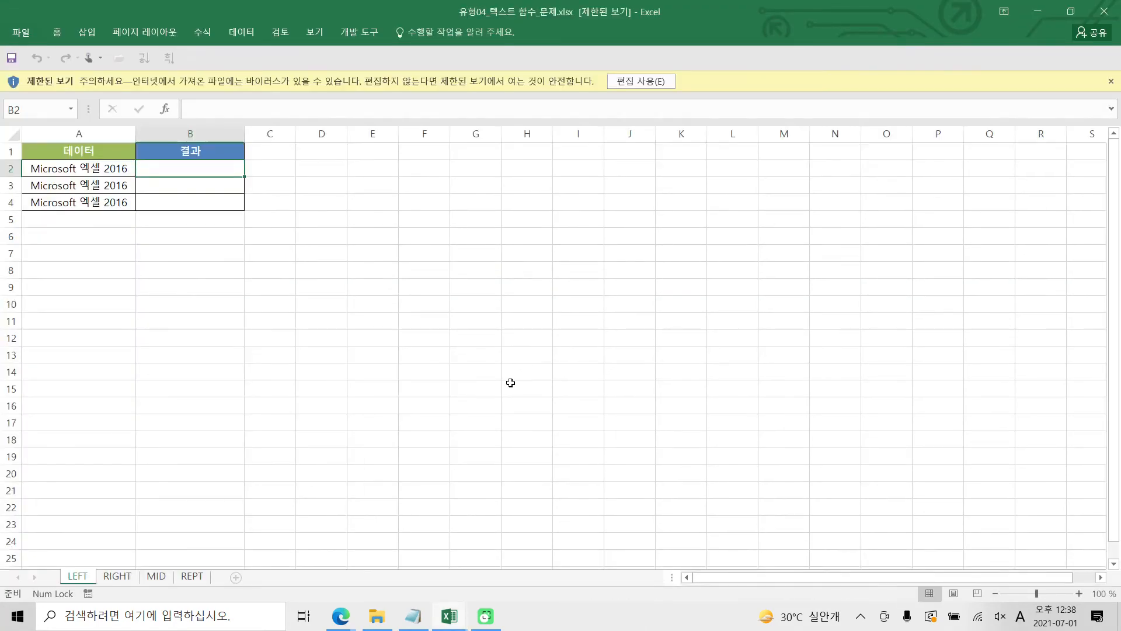
click(643, 80)
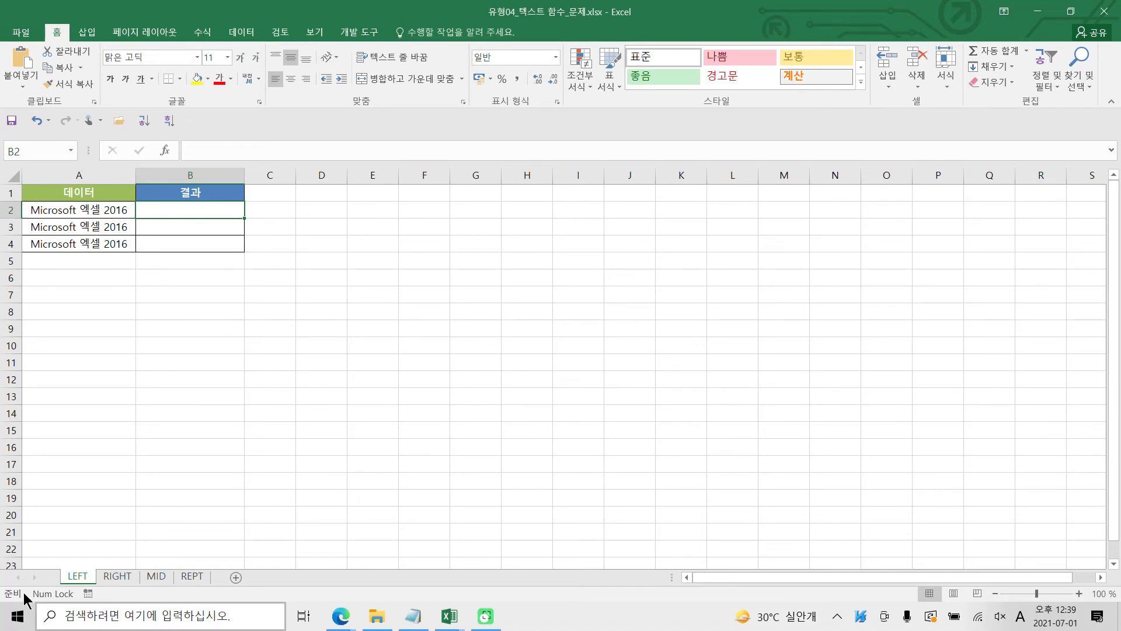
Look through the RIGHT, MID and REPT sheets and return to the LEFT sheet
click(106, 577)
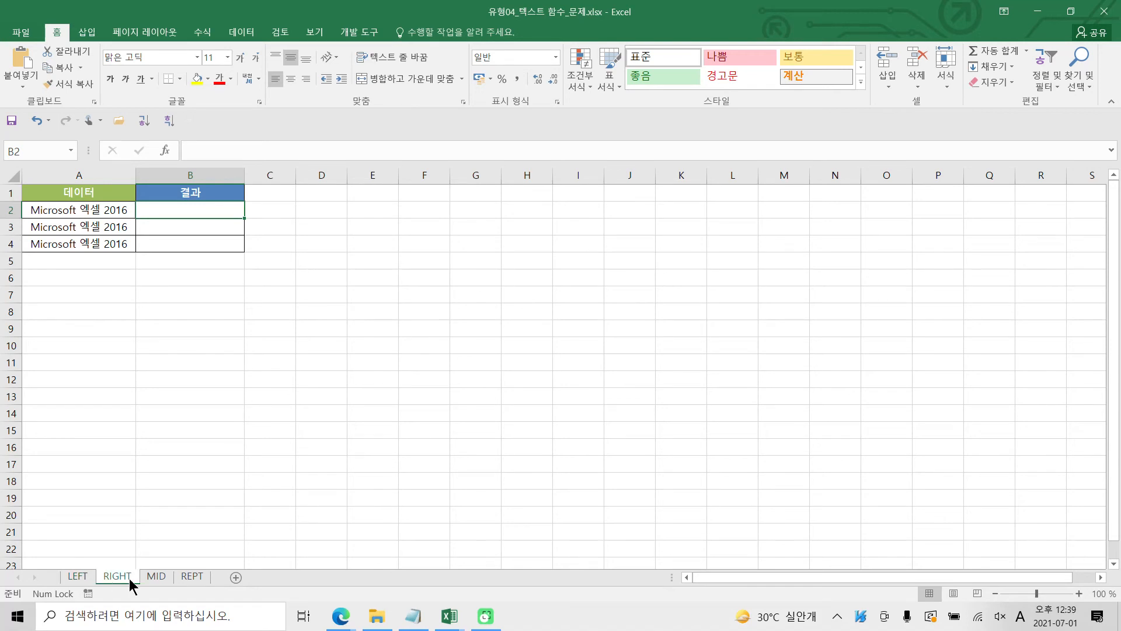
click(157, 578)
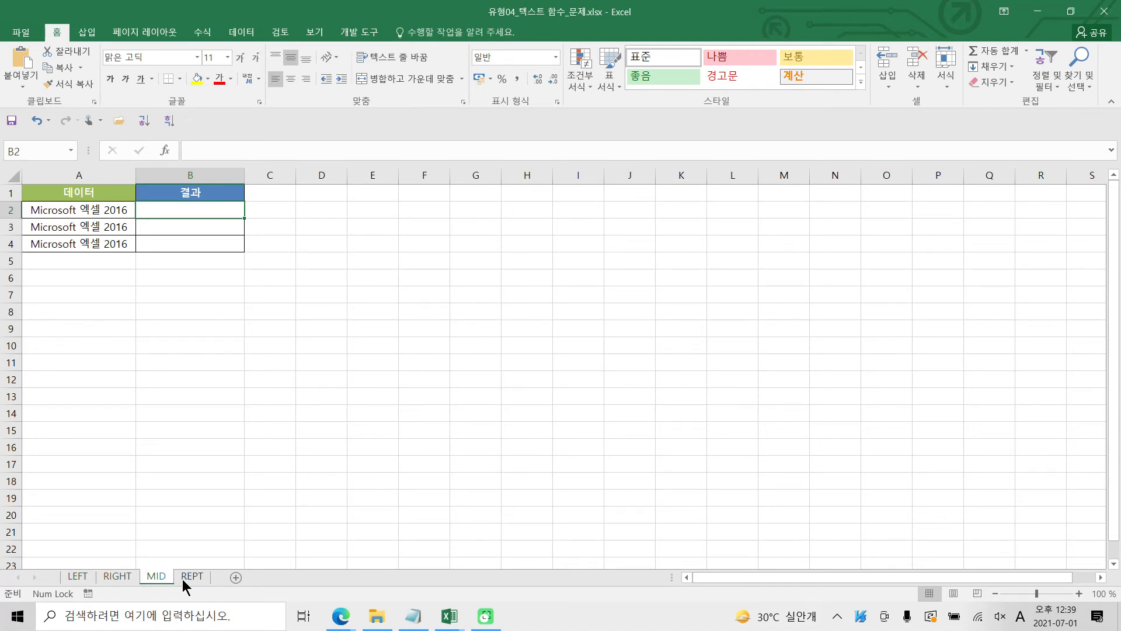
click(182, 579)
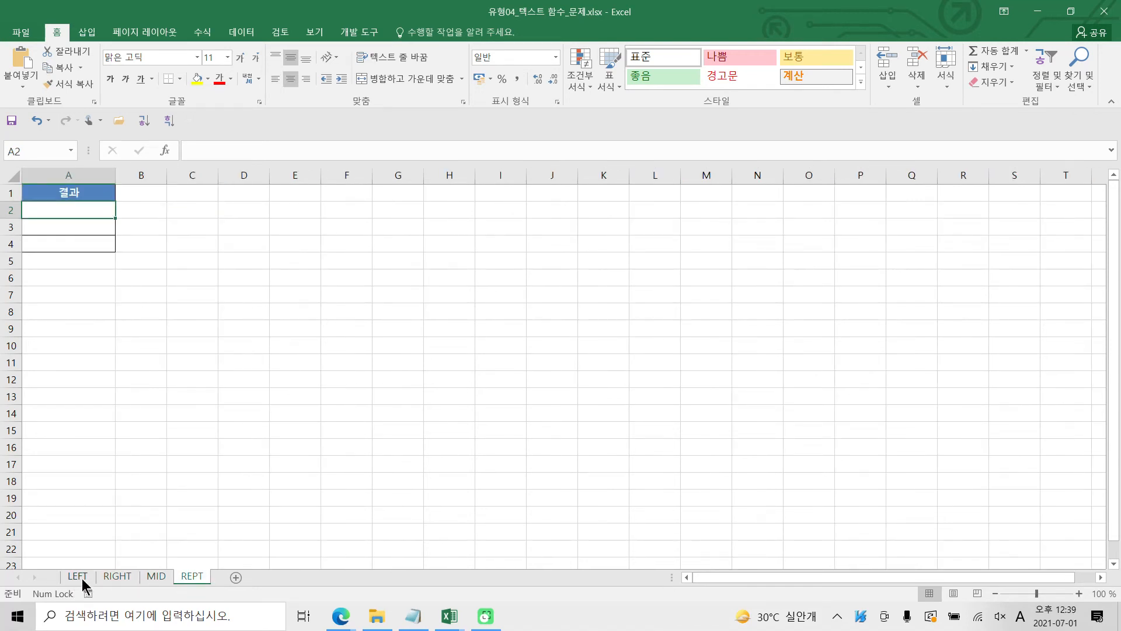
click(81, 578)
click(193, 578)
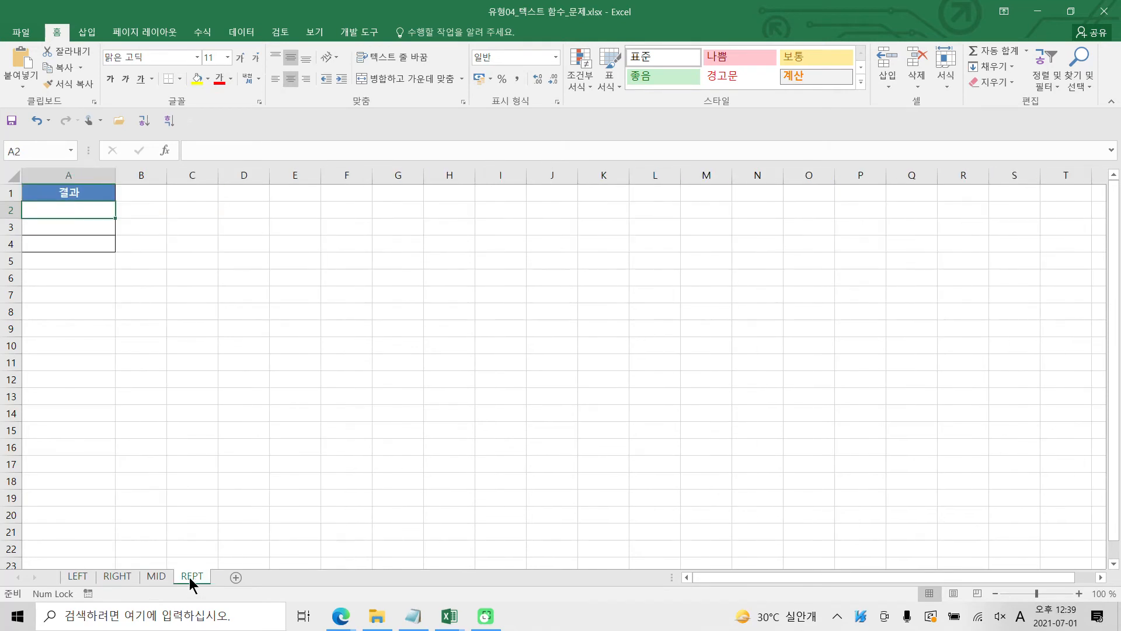
click(88, 577)
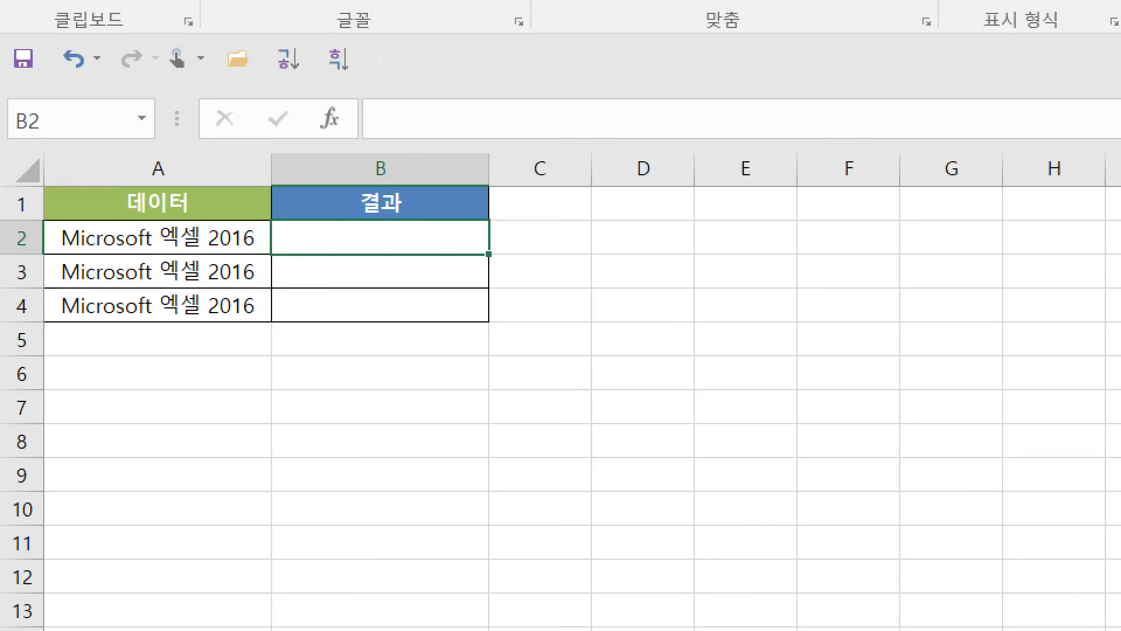
Enter the formula =LEFT(A2,9) in B2 under 결과 and fill it down to B4
drag(382, 233, 395, 233)
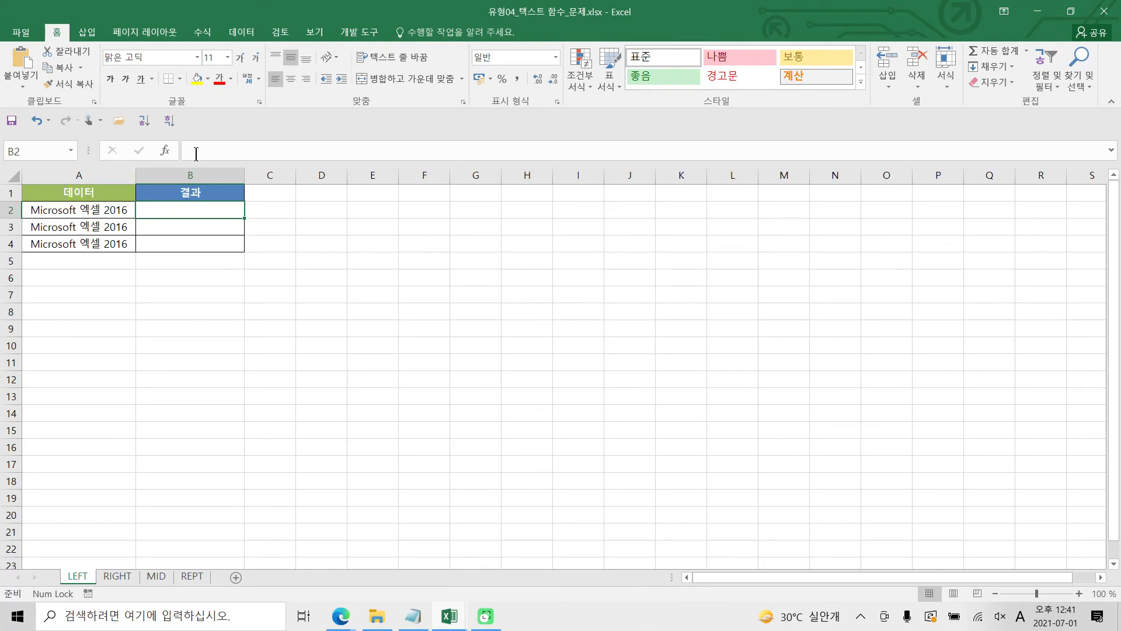
click(196, 153)
text(=)
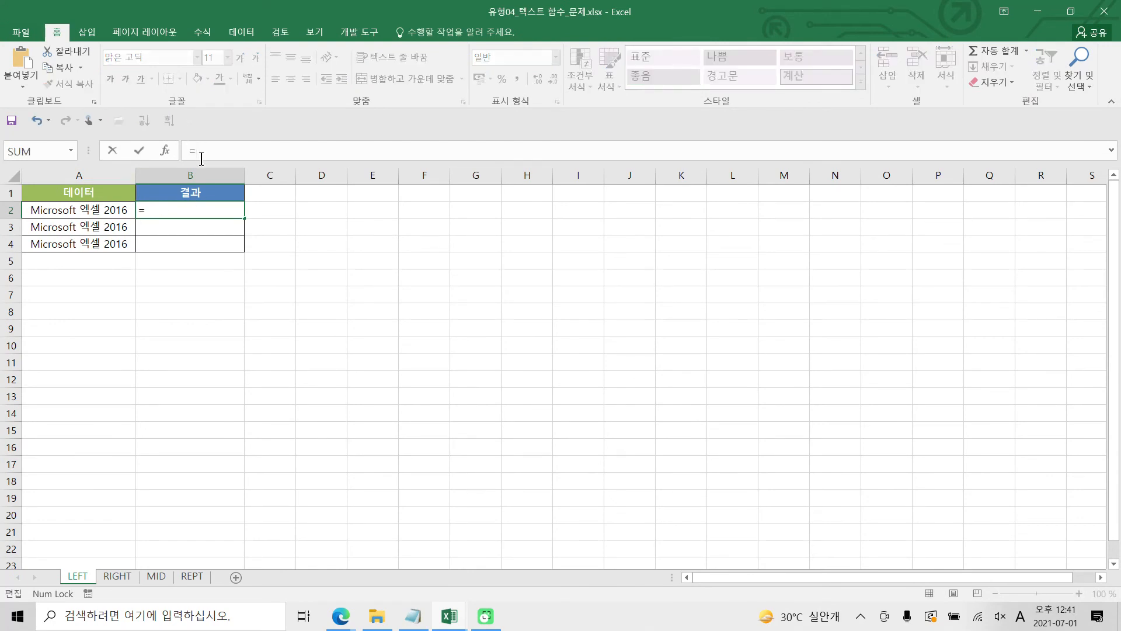
text(le)
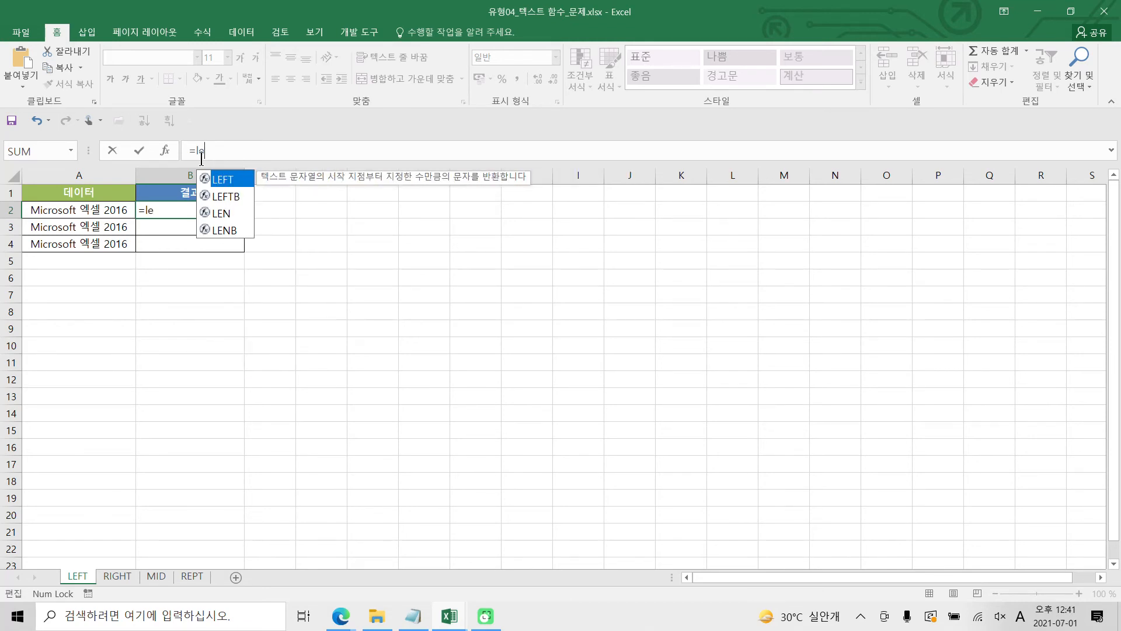
double_click(215, 180)
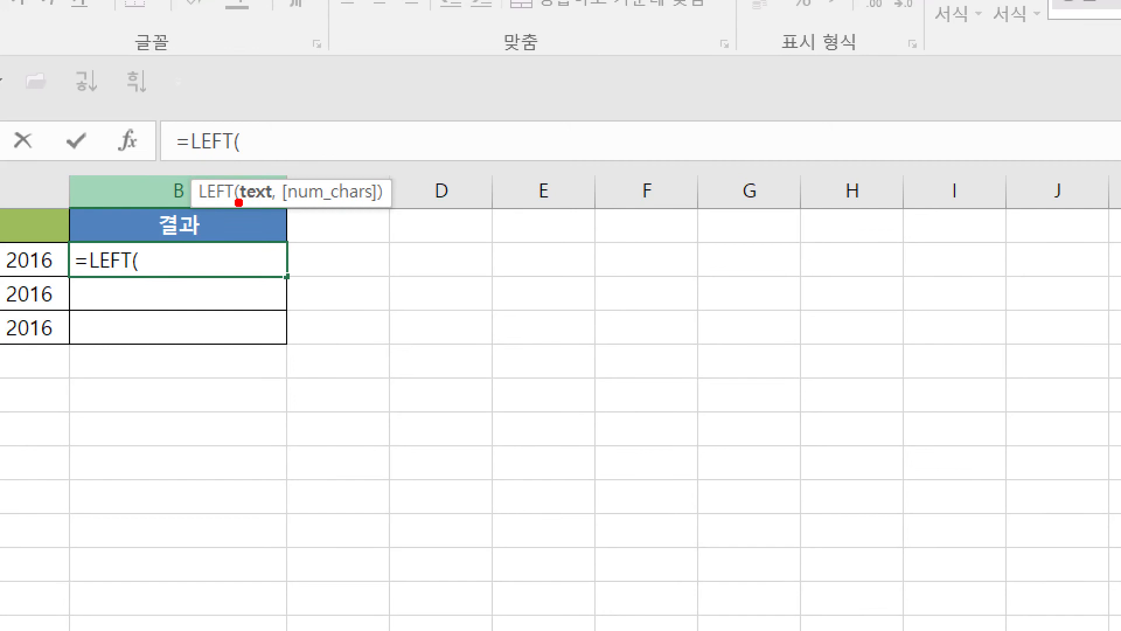
drag(238, 203, 367, 206)
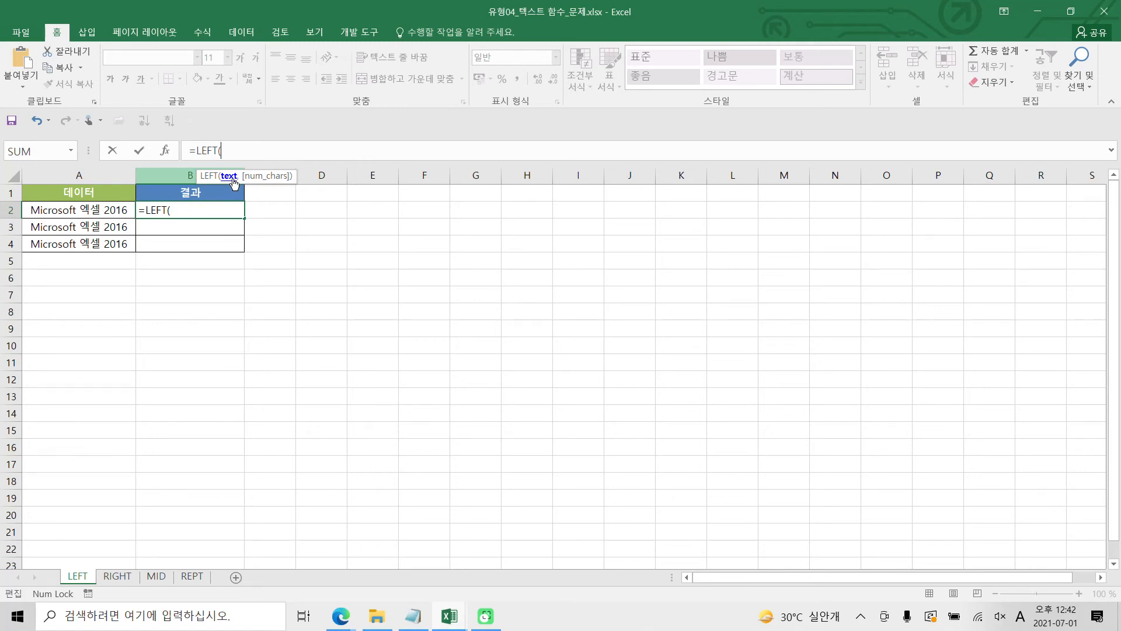
click(65, 211)
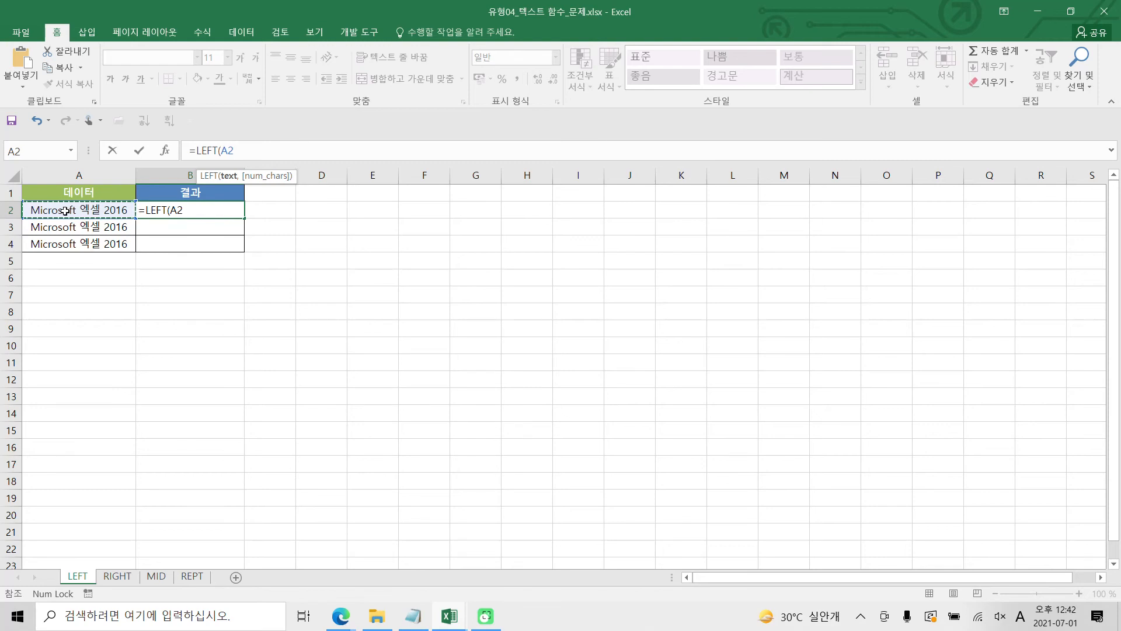
text(,)
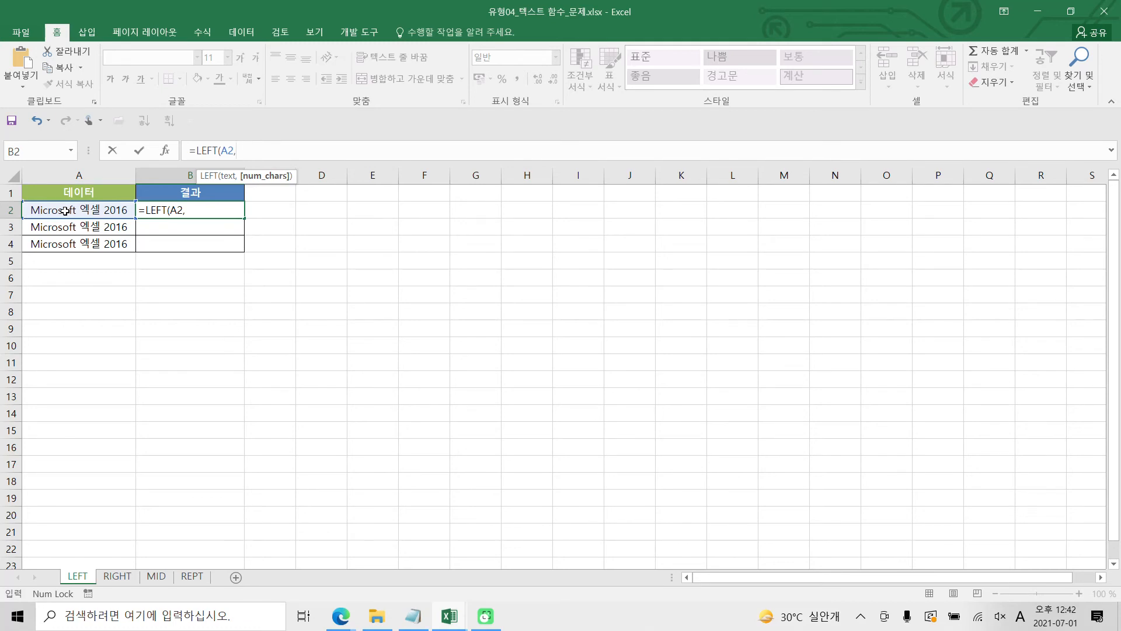
text(9)
click(134, 151)
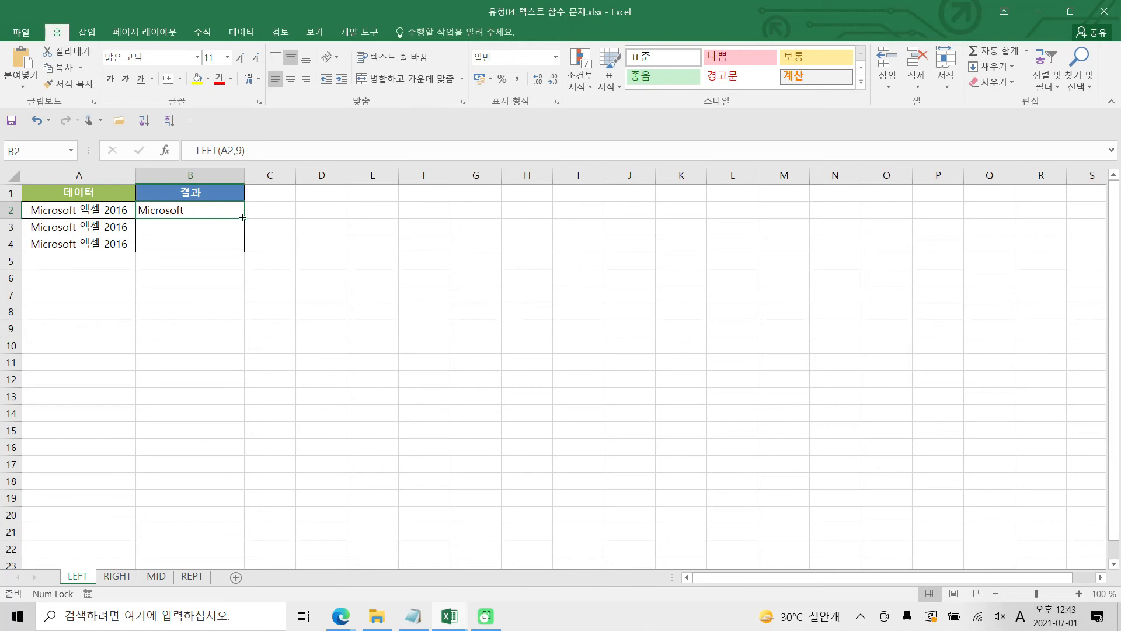
drag(243, 217, 244, 254)
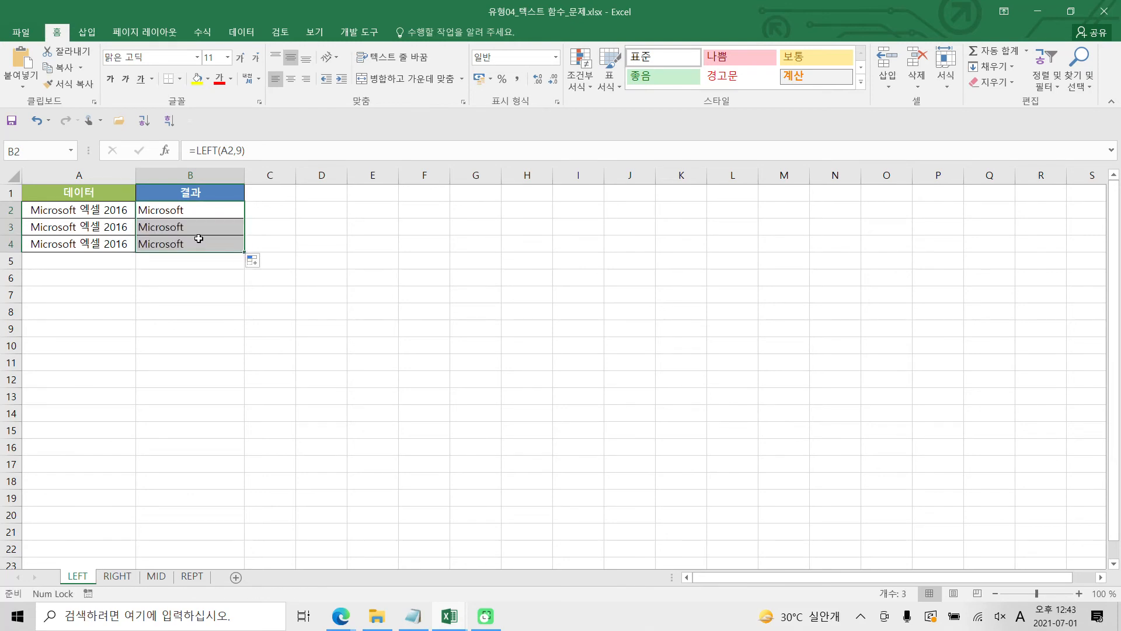
Change the number of characters extracted by the LEFT formula in B3 to 12
click(188, 225)
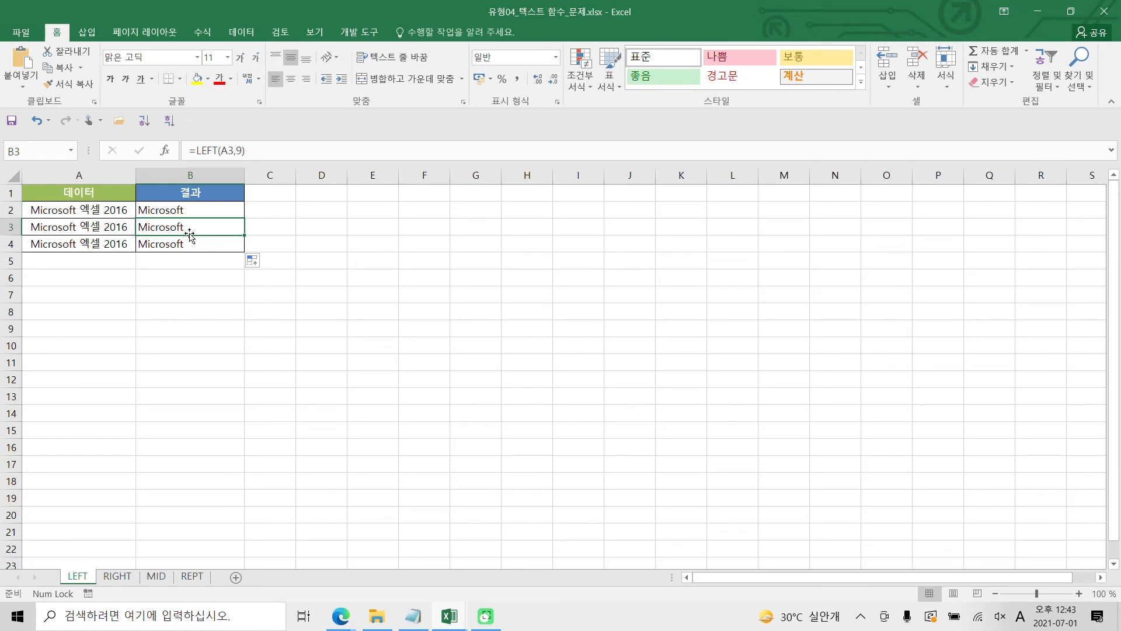
click(239, 150)
key(BackSpace)
text(12)
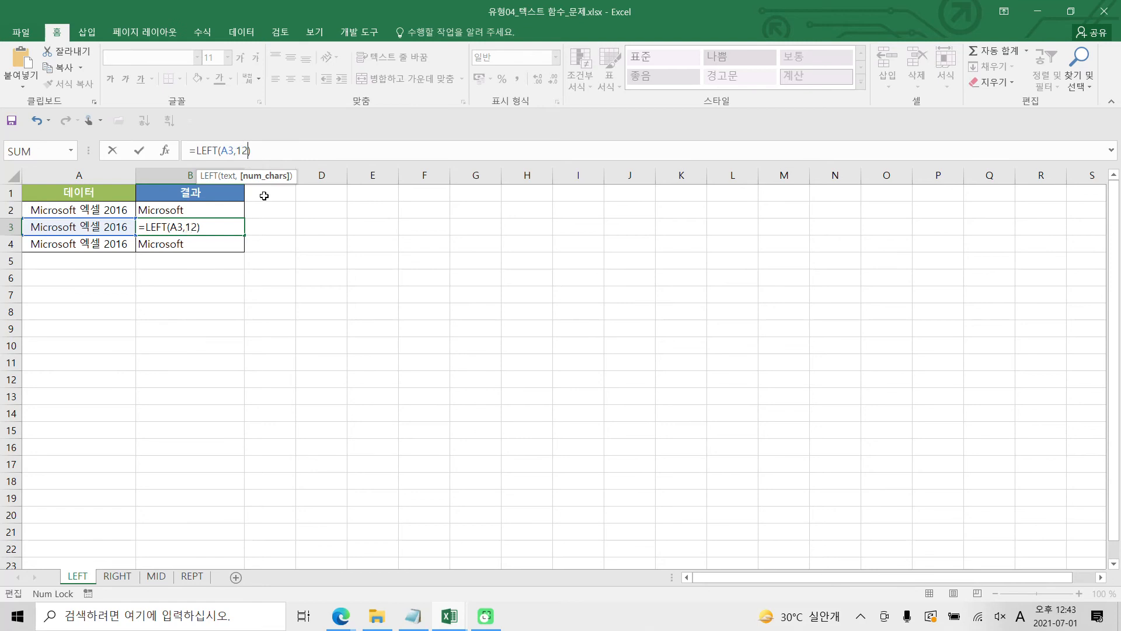
key(Return)
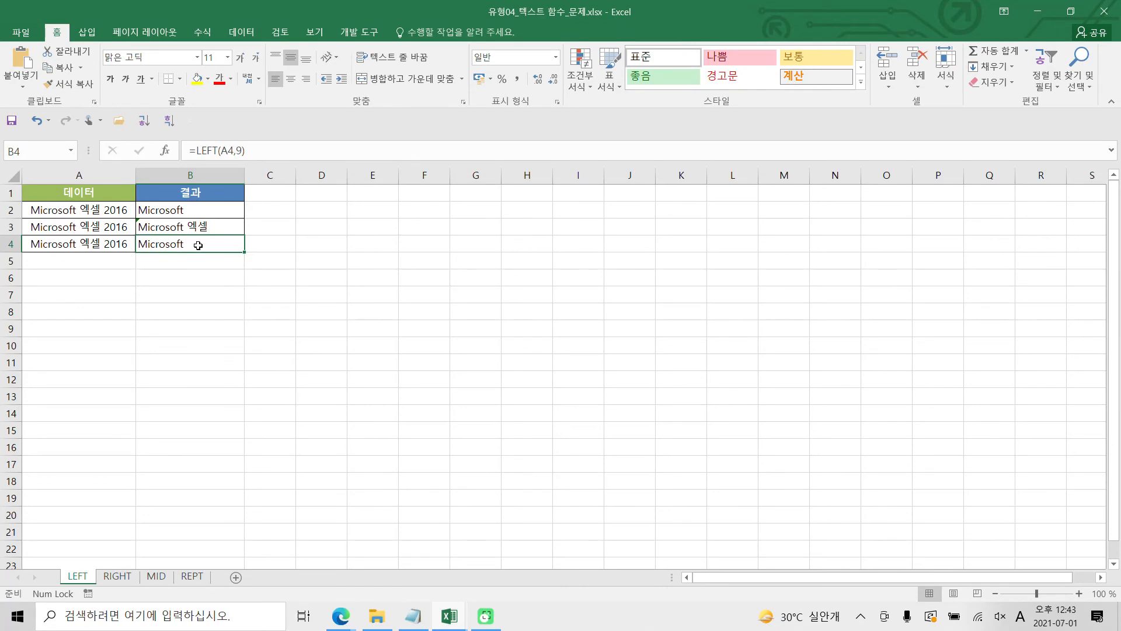
Change the number of characters extracted by the LEFT formula in B4 to 17
click(240, 153)
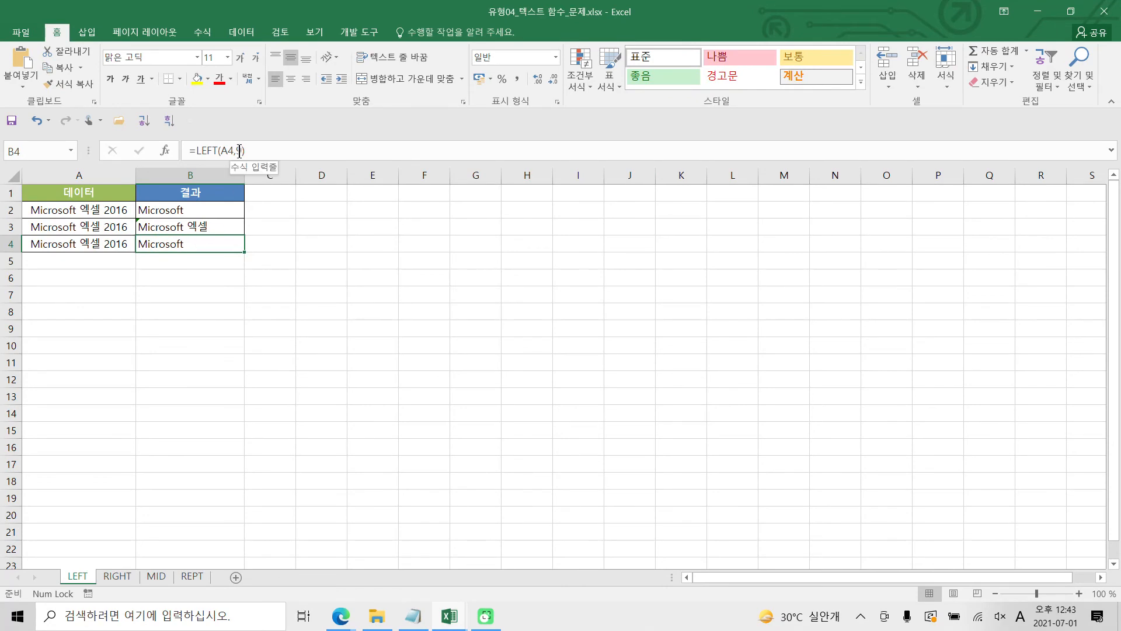
key(BackSpace)
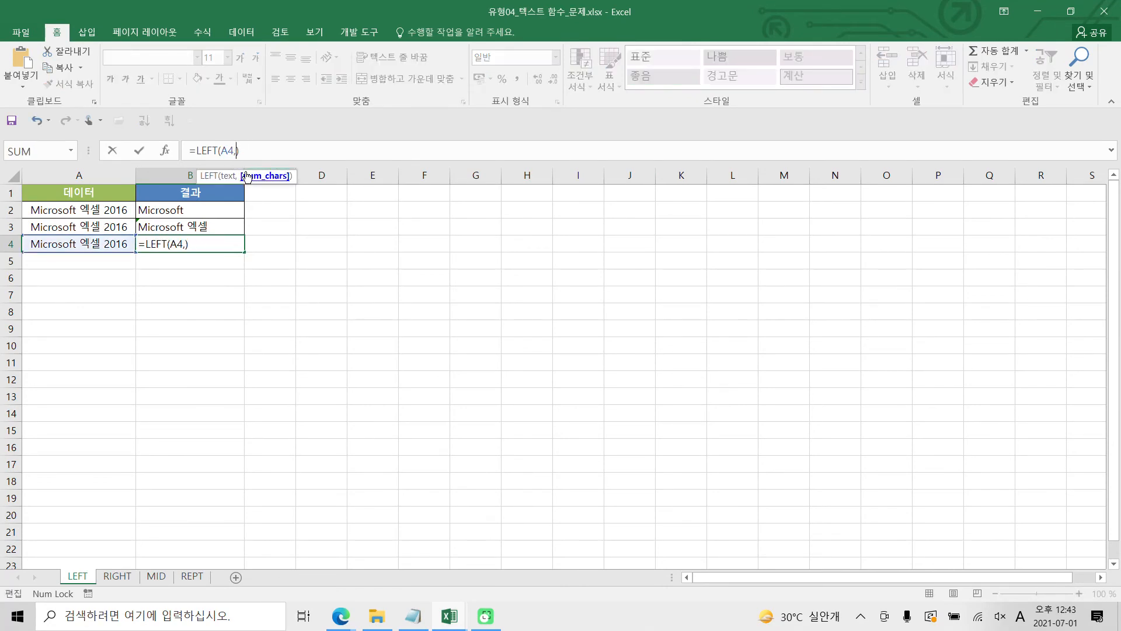
text(17)
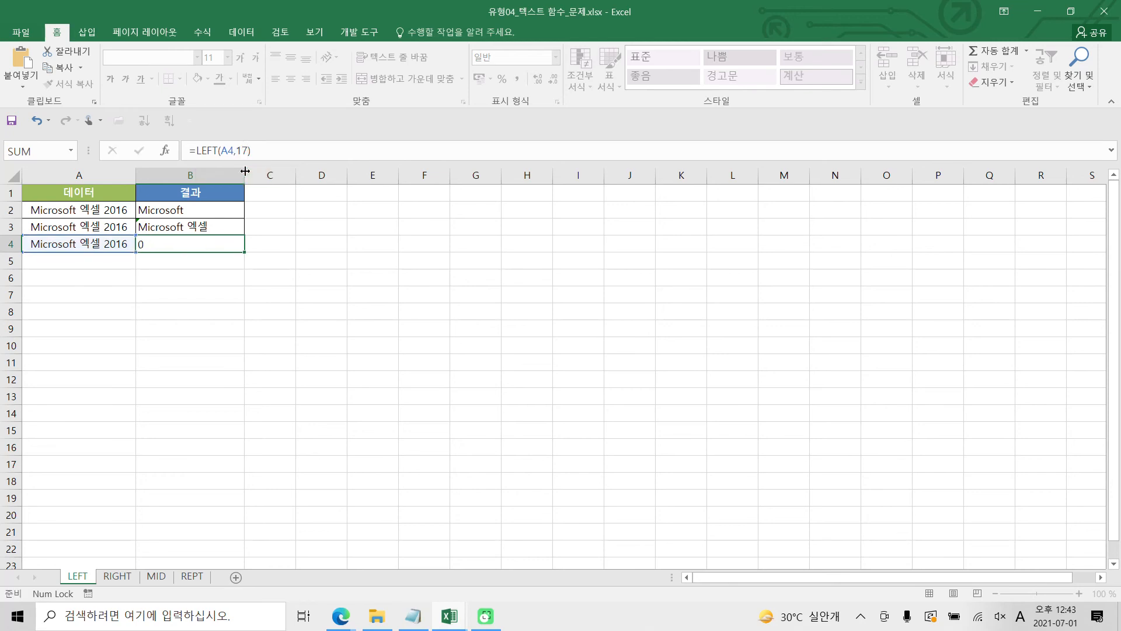
key(Return)
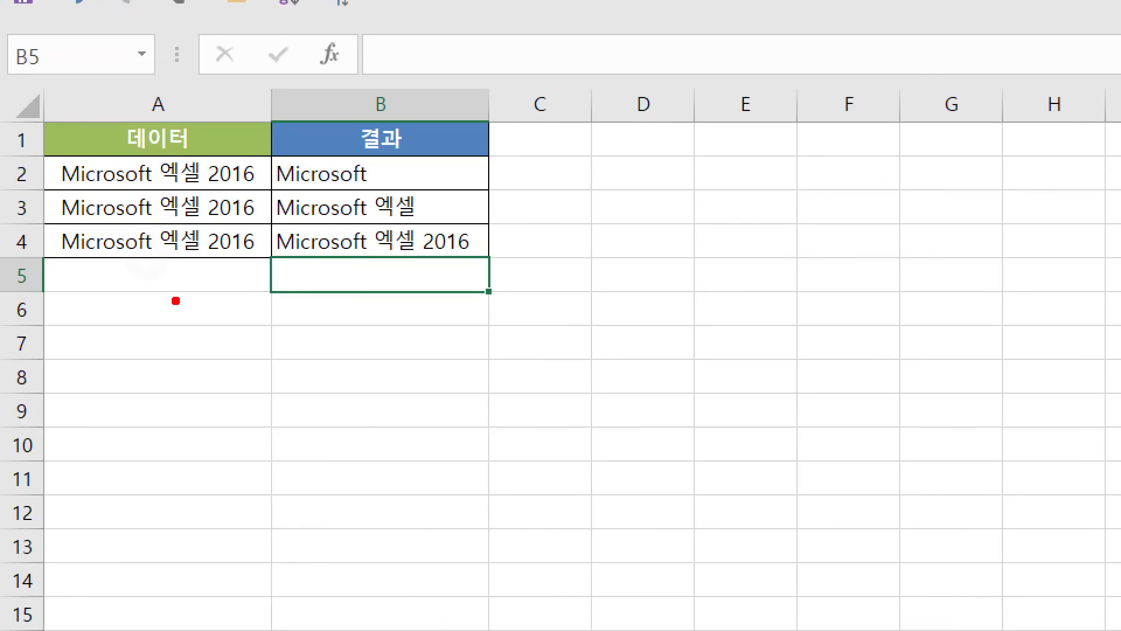
Mark off the characters of 엑셀 2016 with red pen strokes beneath the text in A4
drag(150, 259, 140, 298)
mouse_move(166, 261)
mouse_down()
mouse_move(154, 304)
mouse_move(188, 307)
mouse_up()
drag(206, 259, 200, 318)
mouse_move(216, 256)
mouse_down()
mouse_move(209, 317)
mouse_move(238, 311)
mouse_up()
drag(253, 255, 254, 318)
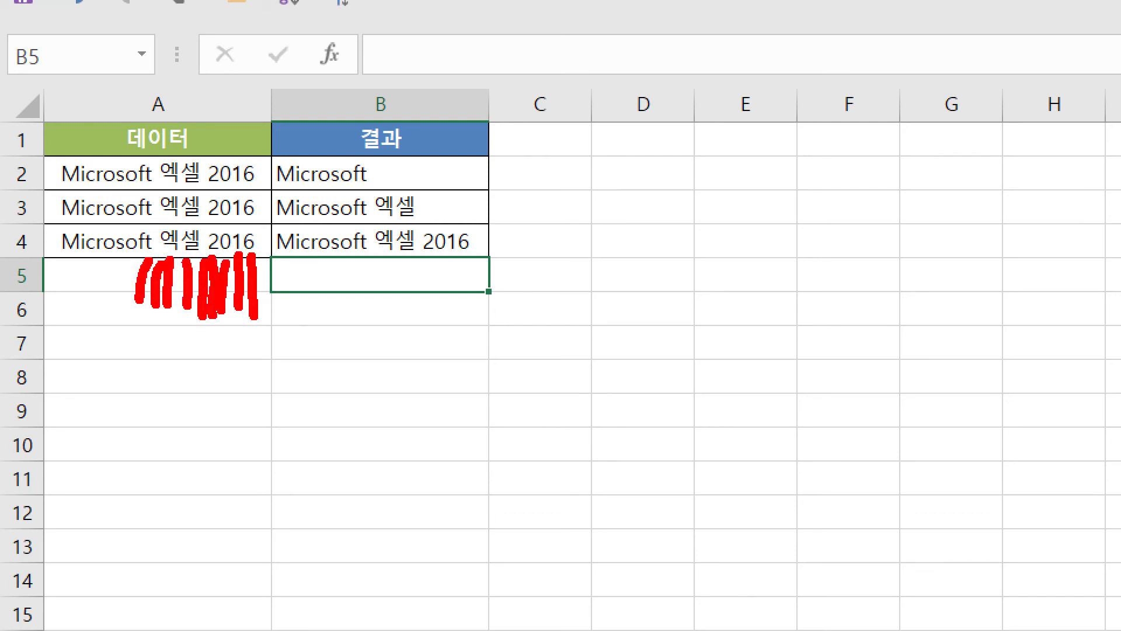
Underline the extracted text in B4 with a red pen stroke and clear the pen annotations
drag(289, 249, 461, 262)
key(Escape)
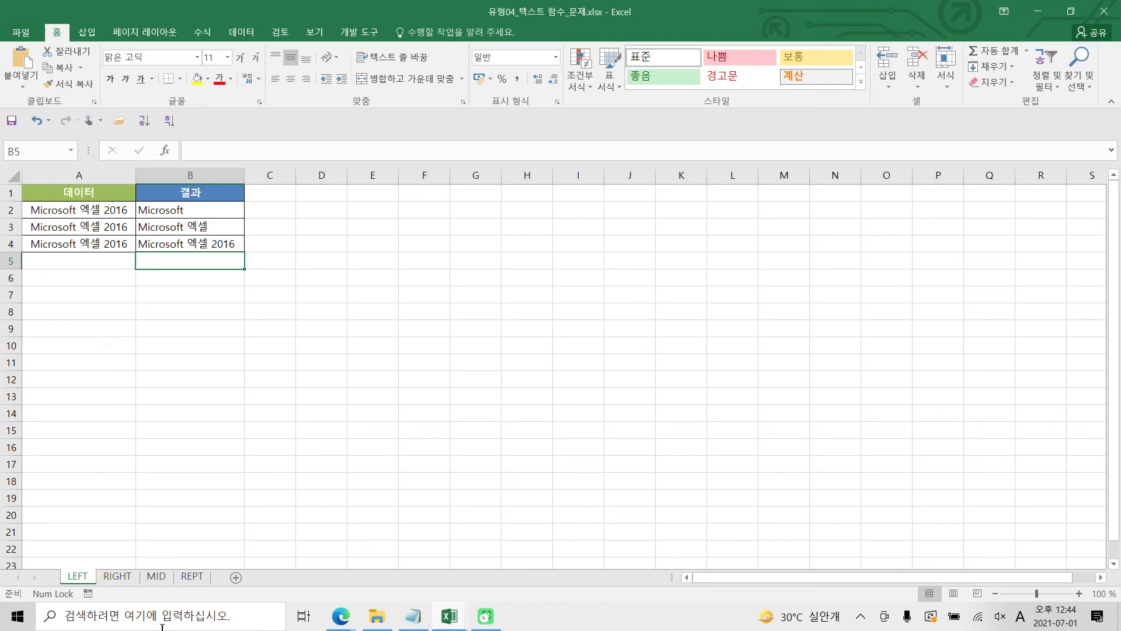
On the RIGHT sheet, enter the formula =RIGHT(A2,4) in B2 under 결과 and fill it down to B4
click(117, 577)
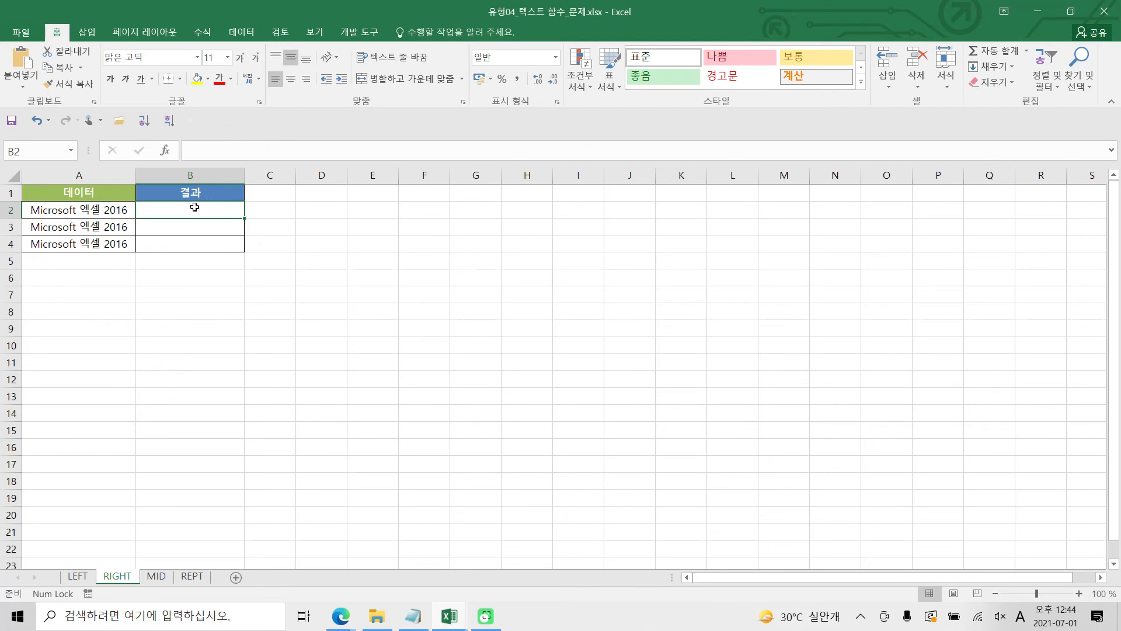
click(212, 149)
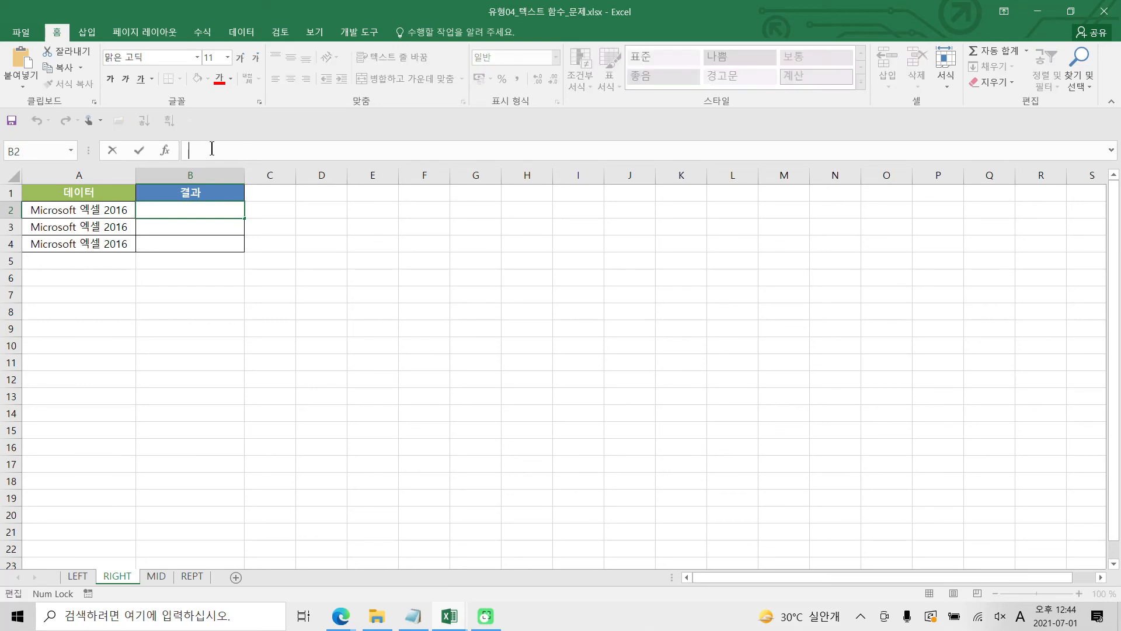
text(=)
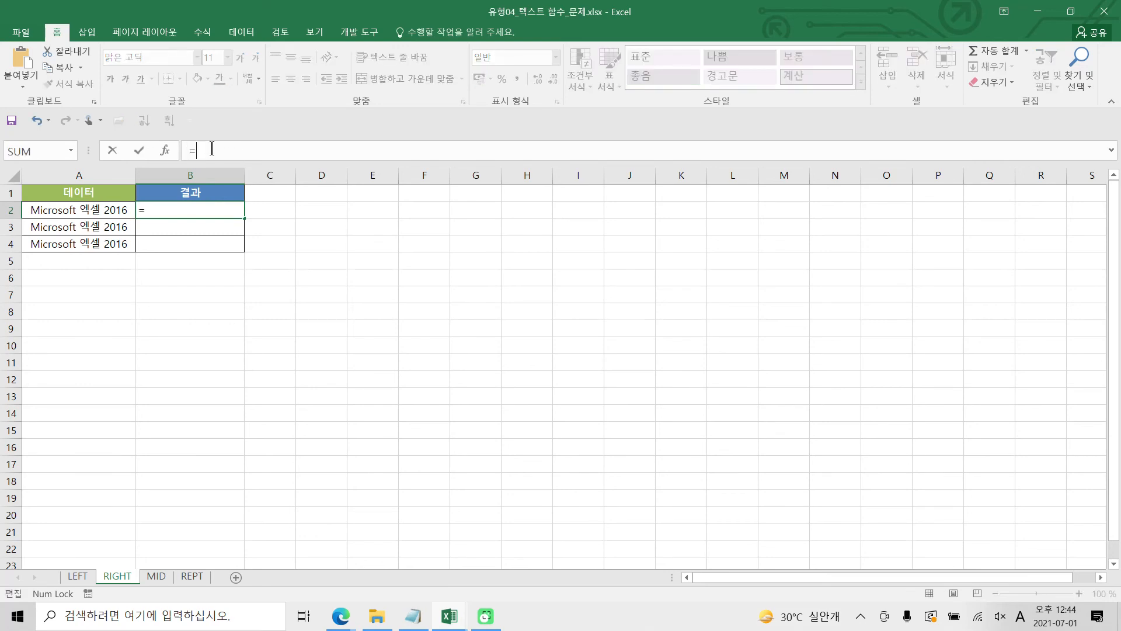
text(ri)
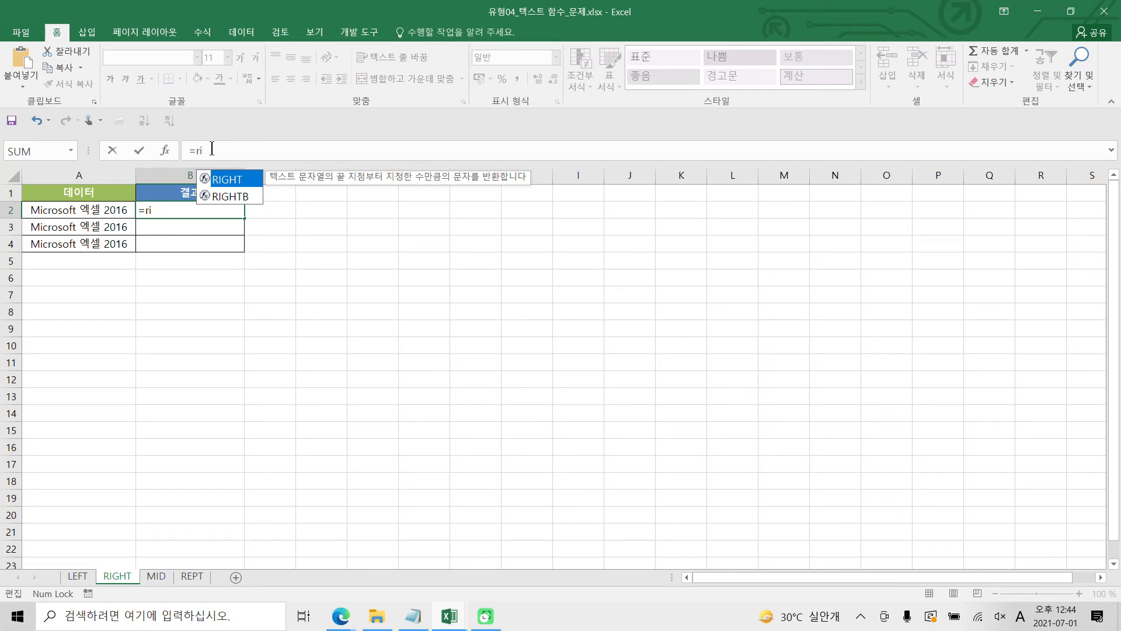
double_click(225, 181)
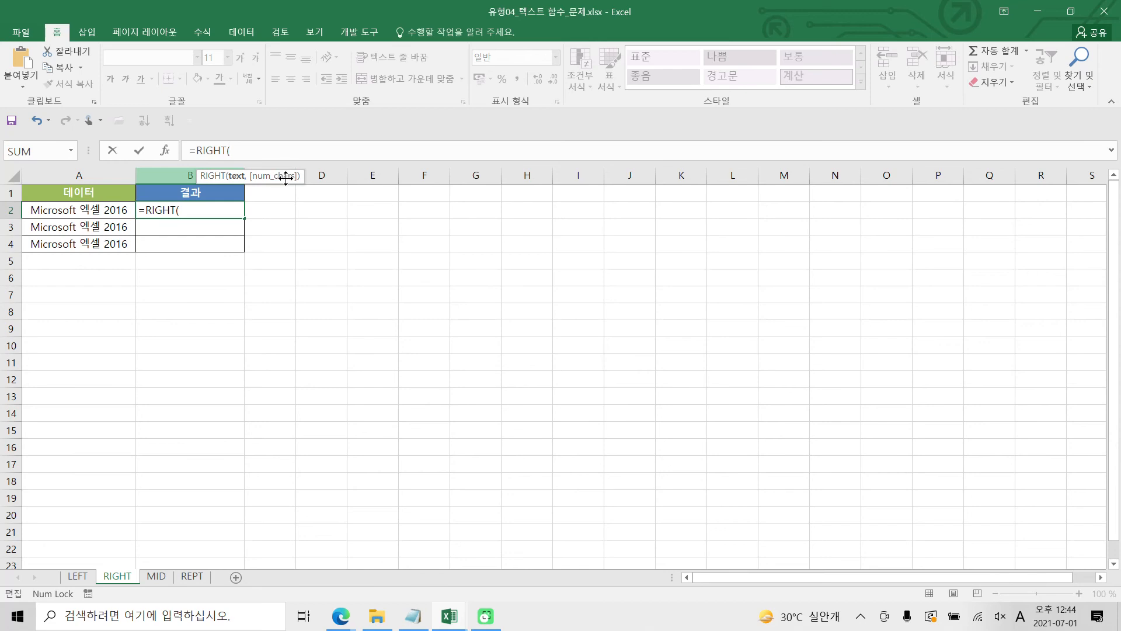
click(76, 209)
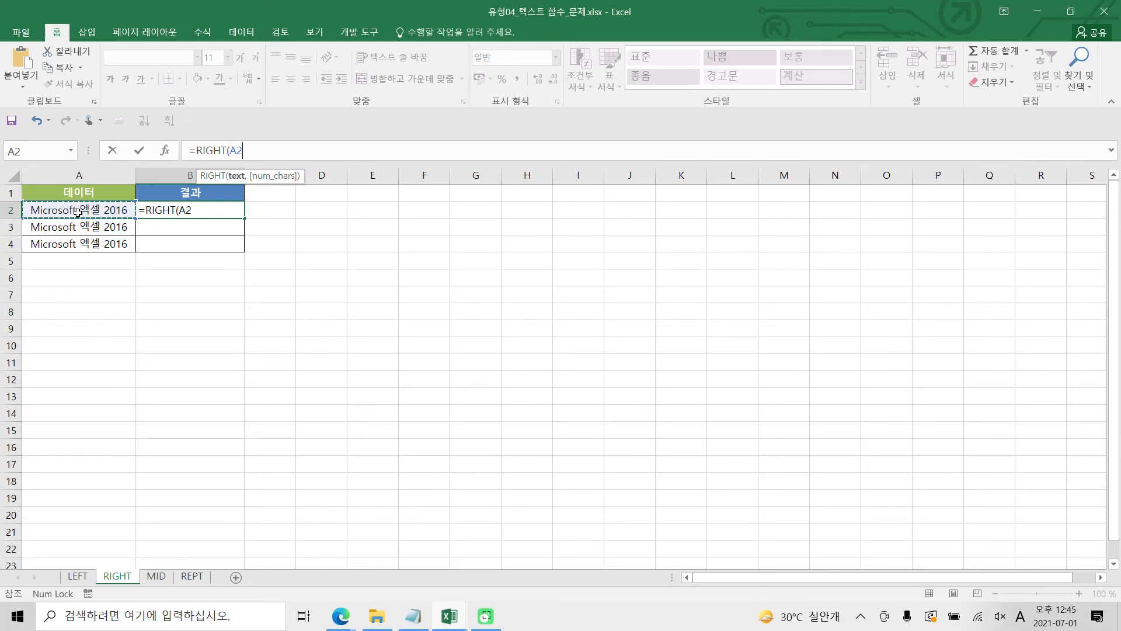
text(,)
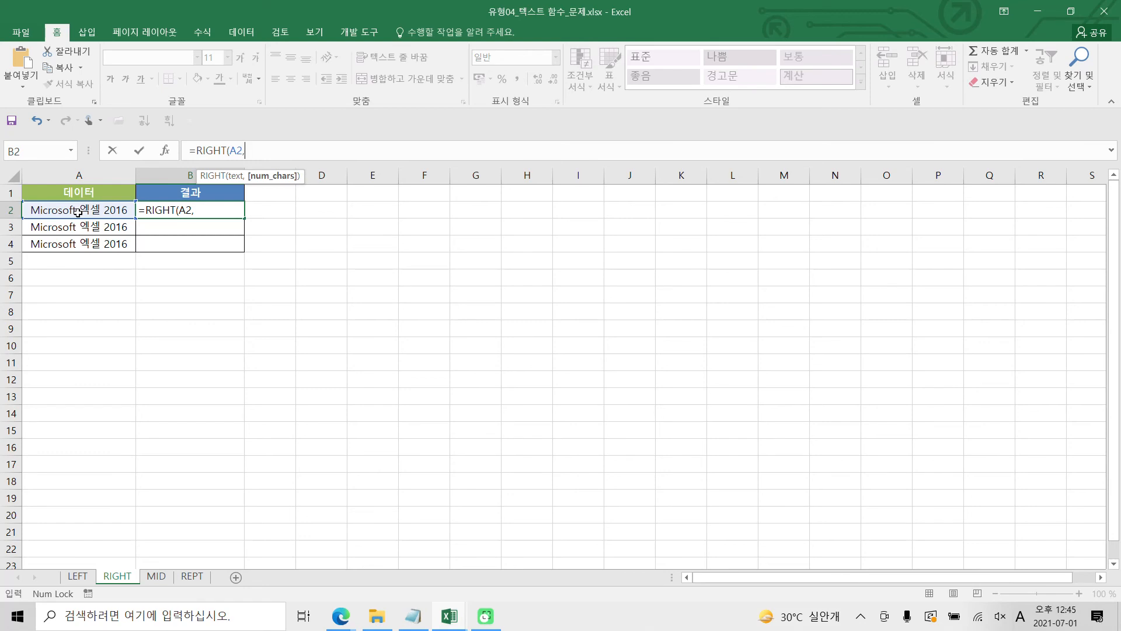
text(4)
key(Return)
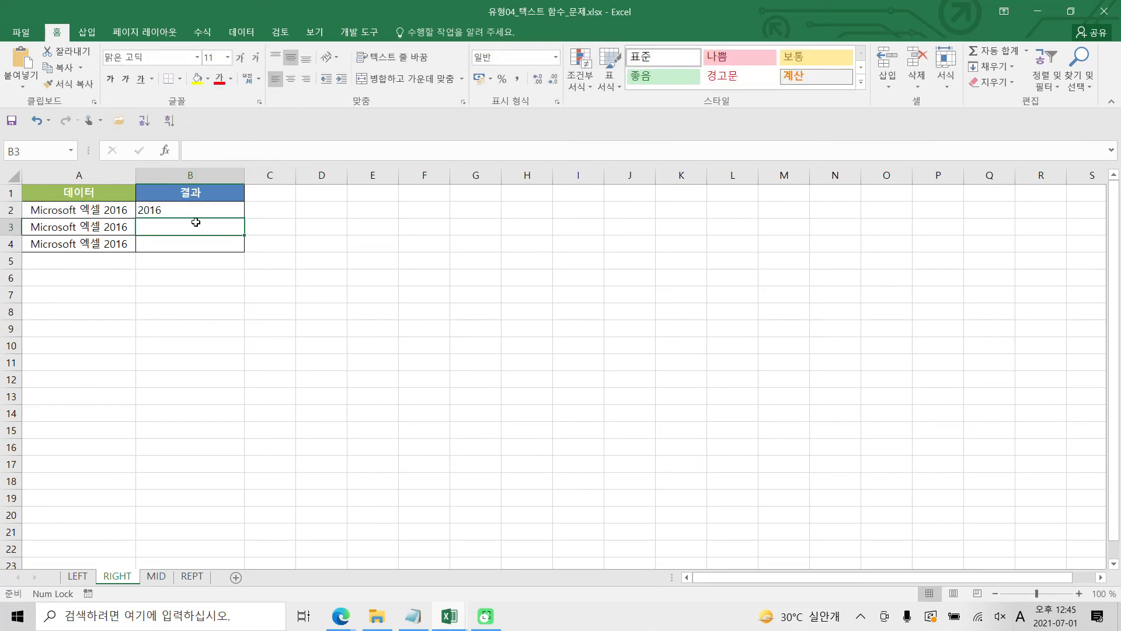
click(160, 214)
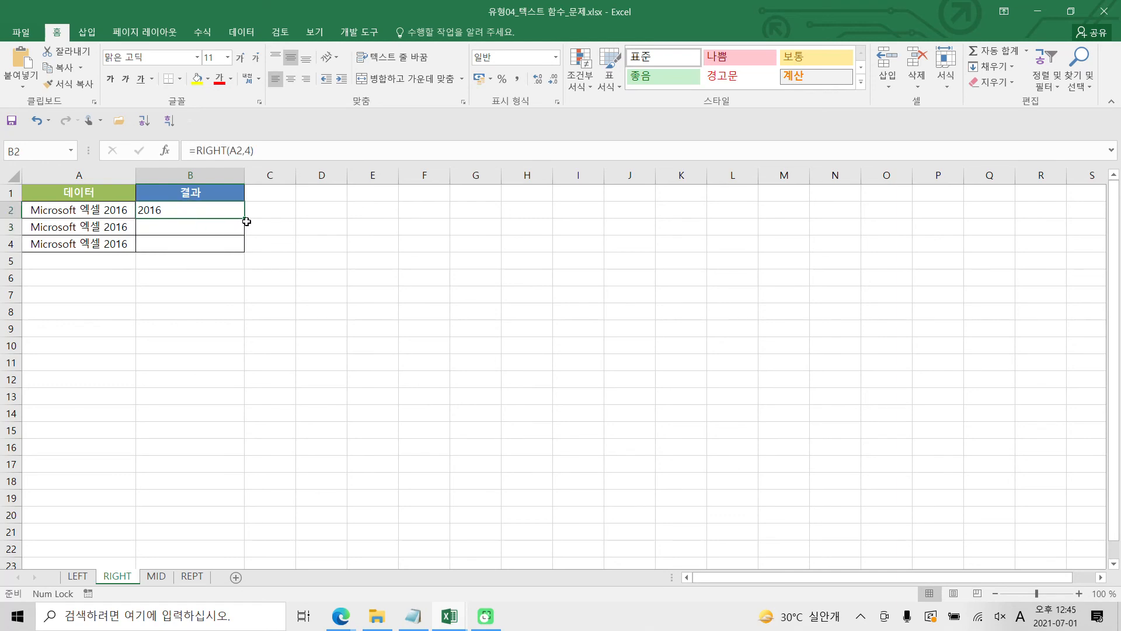
drag(247, 217, 247, 253)
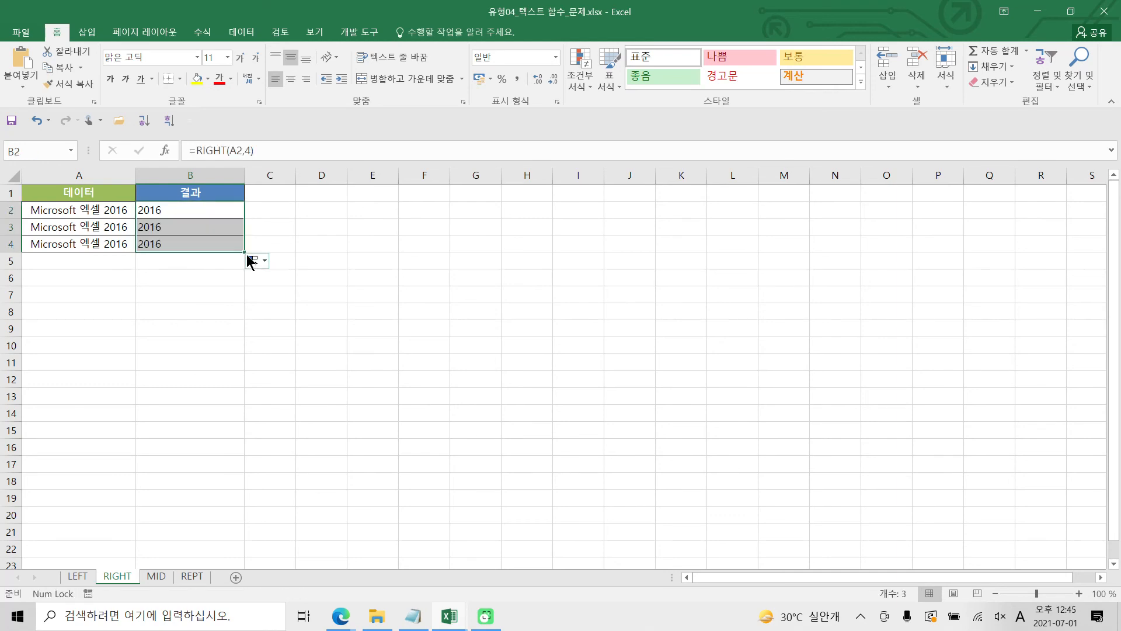
Change the number of characters extracted by the RIGHT formula in B3 to 7
click(178, 227)
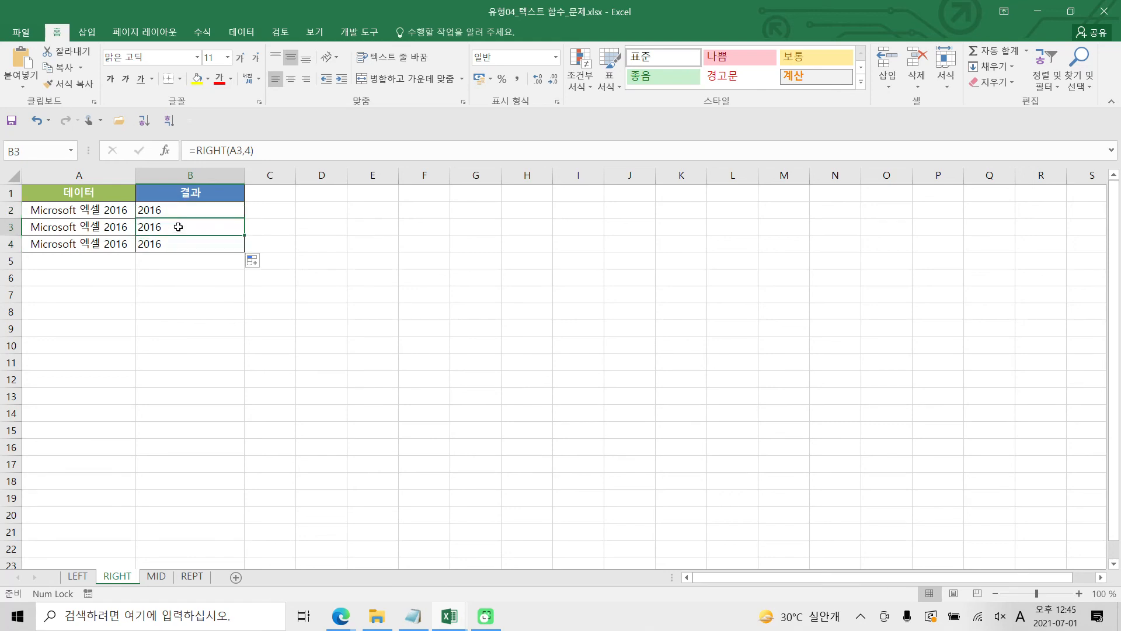
click(251, 150)
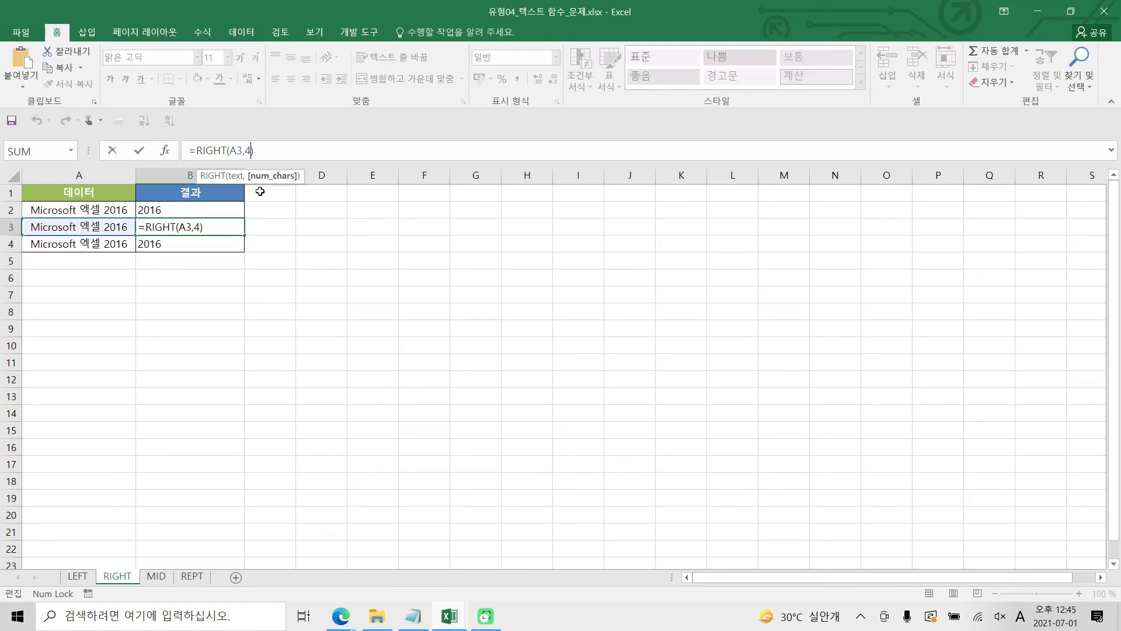
key(BackSpace)
text(7)
key(Return)
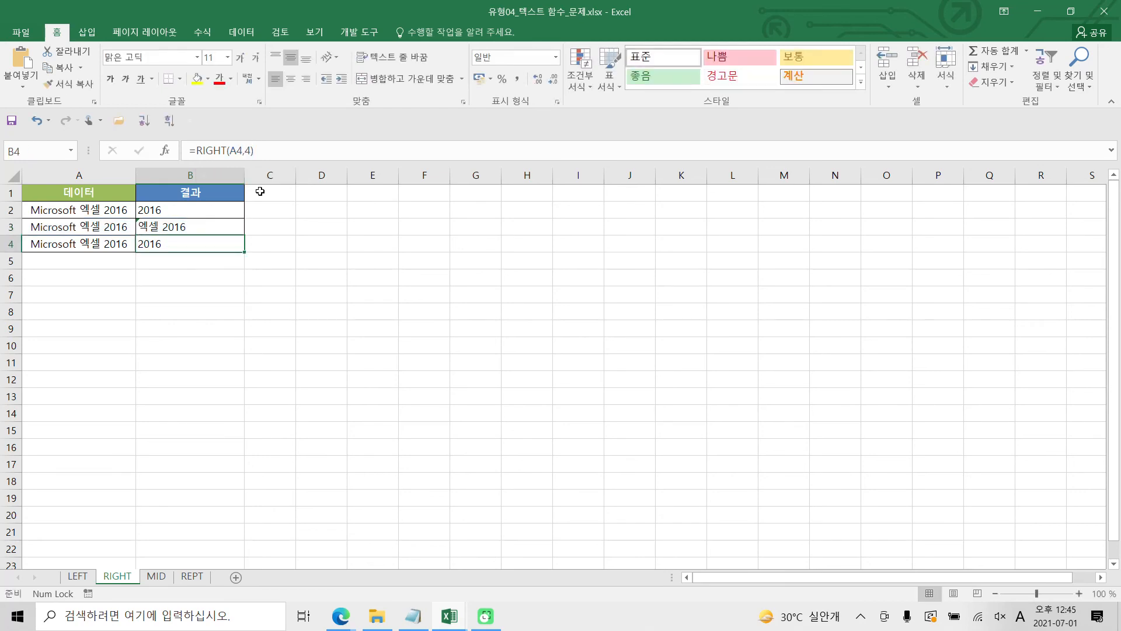
Change the number of characters extracted by the RIGHT formula in B4 to 17
click(251, 151)
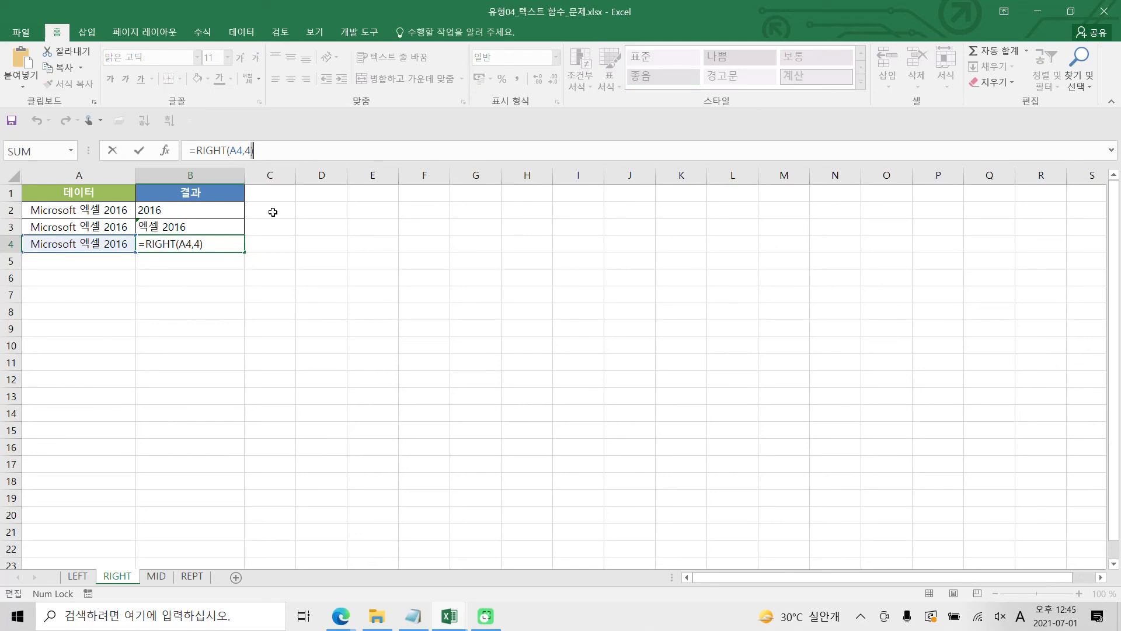
key(BackSpace)
key(BackSpace)
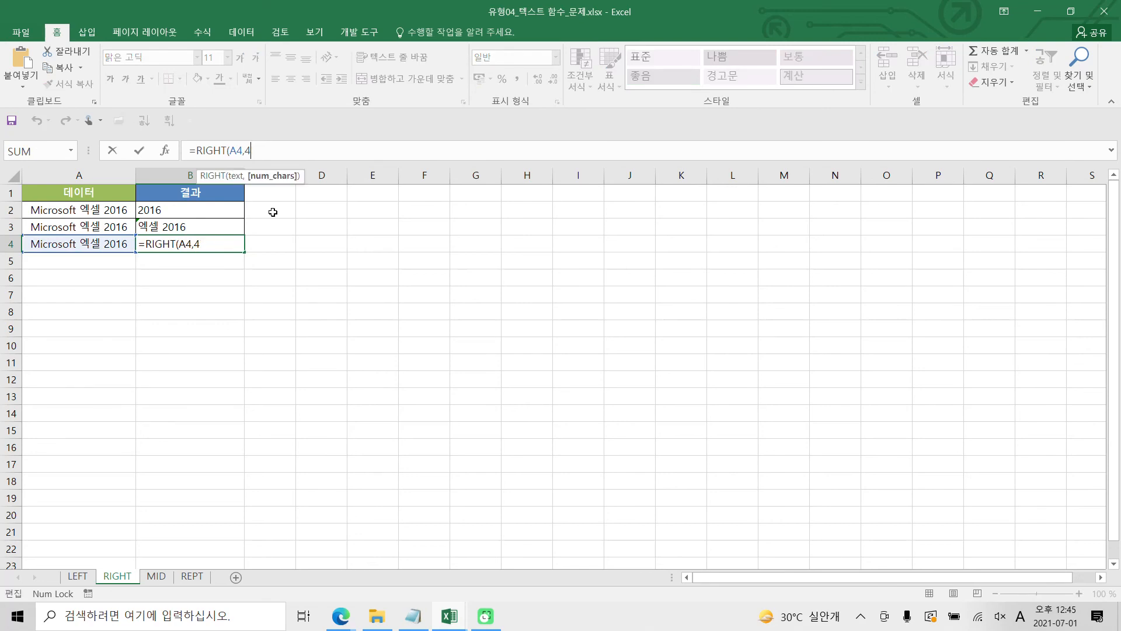
text(17)
key(Return)
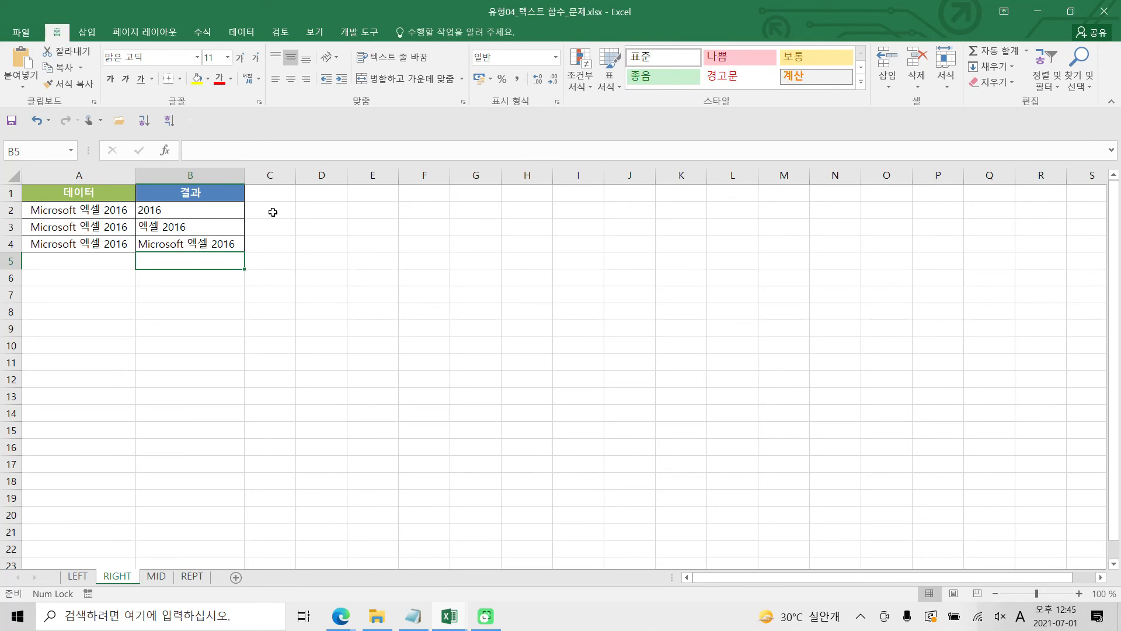
Review the RIGHT formulas behind the results in B2 to B4
click(166, 211)
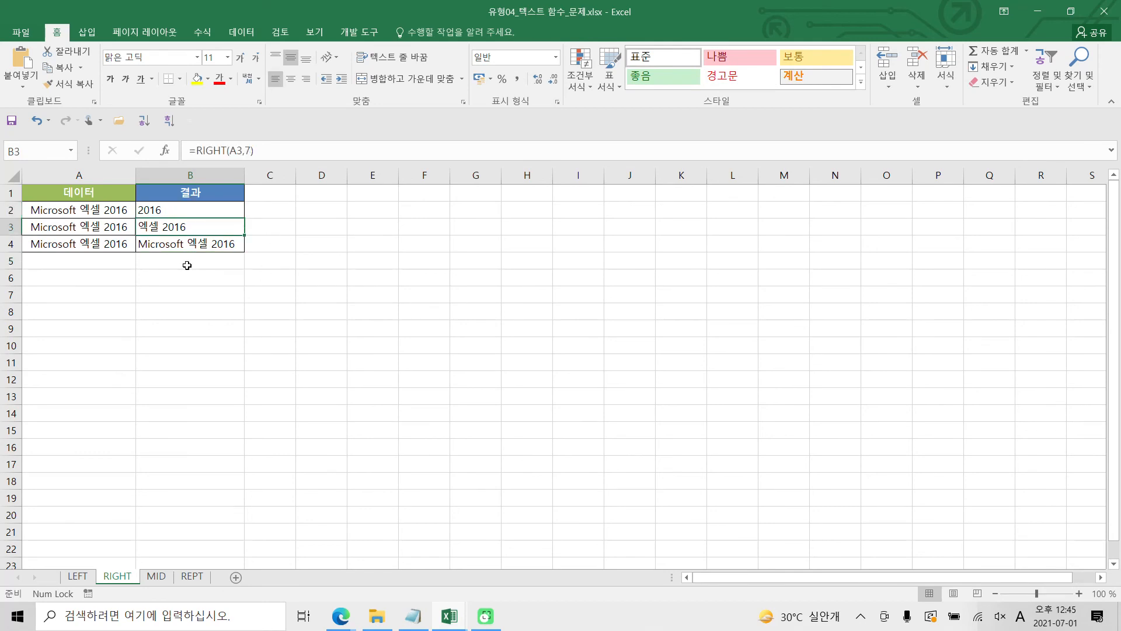
drag(187, 243, 190, 261)
click(250, 277)
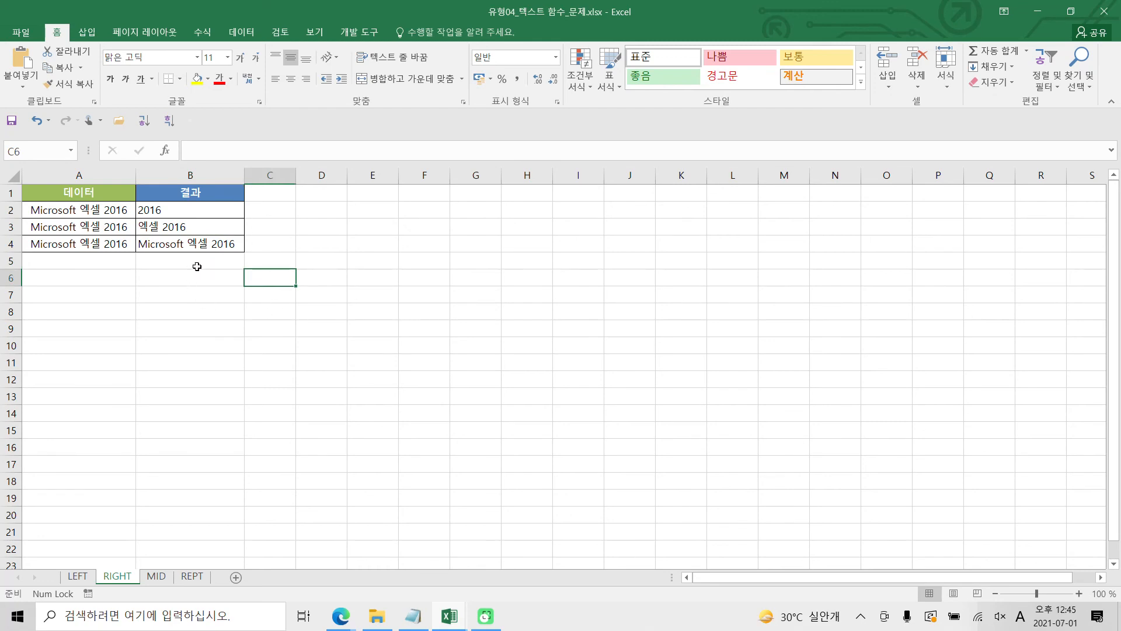
click(216, 246)
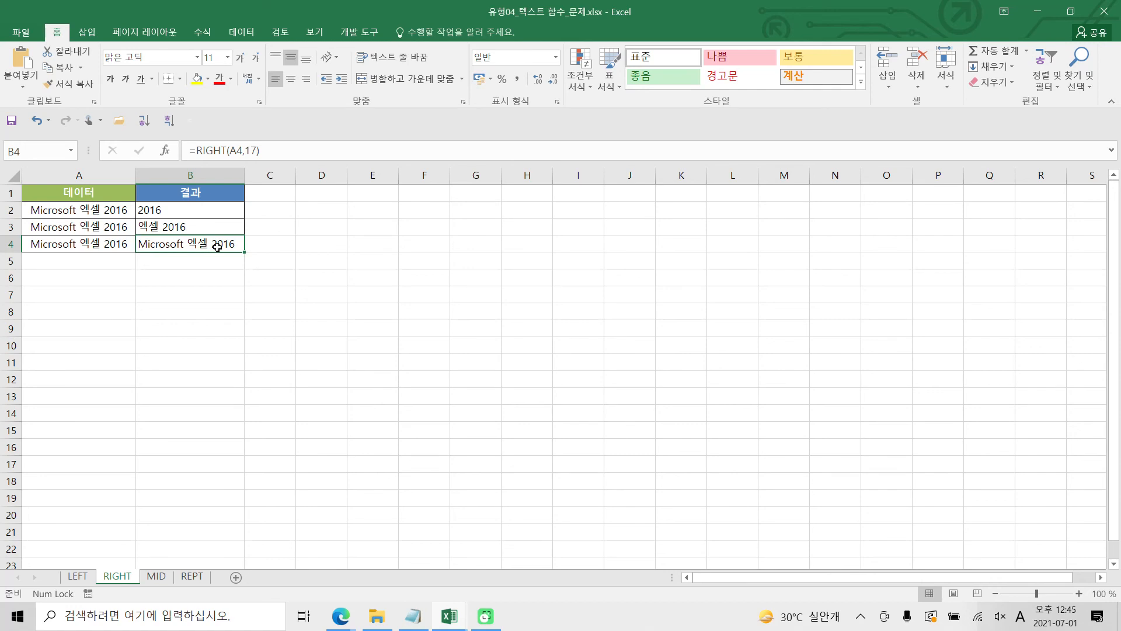
On the MID sheet, begin a formula in B2 under 결과 with the MID function
click(157, 578)
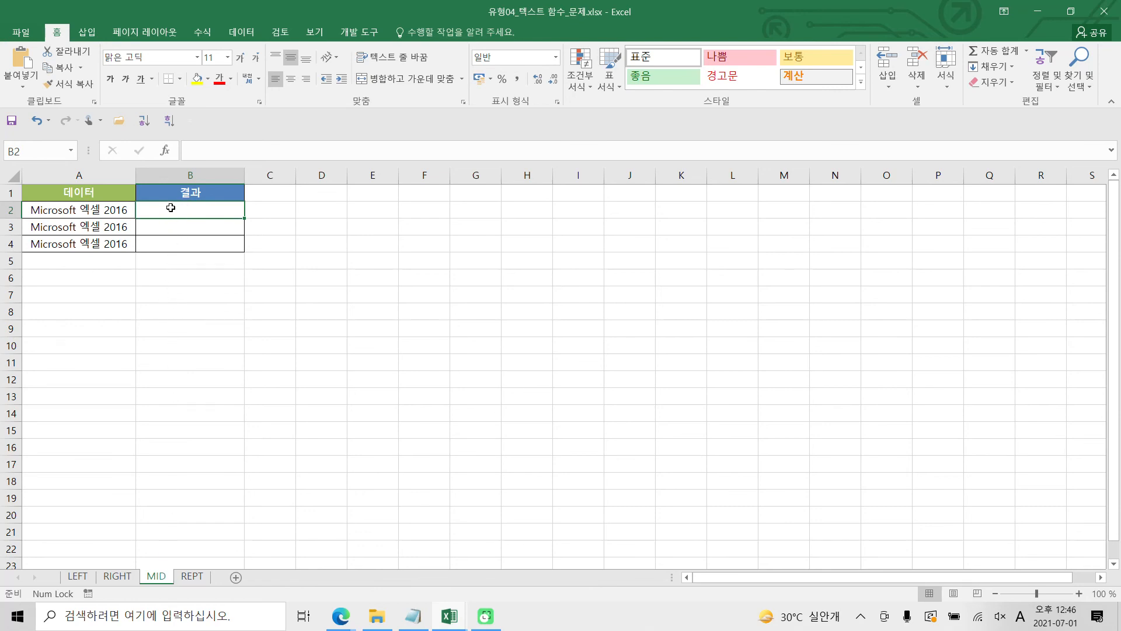
click(200, 149)
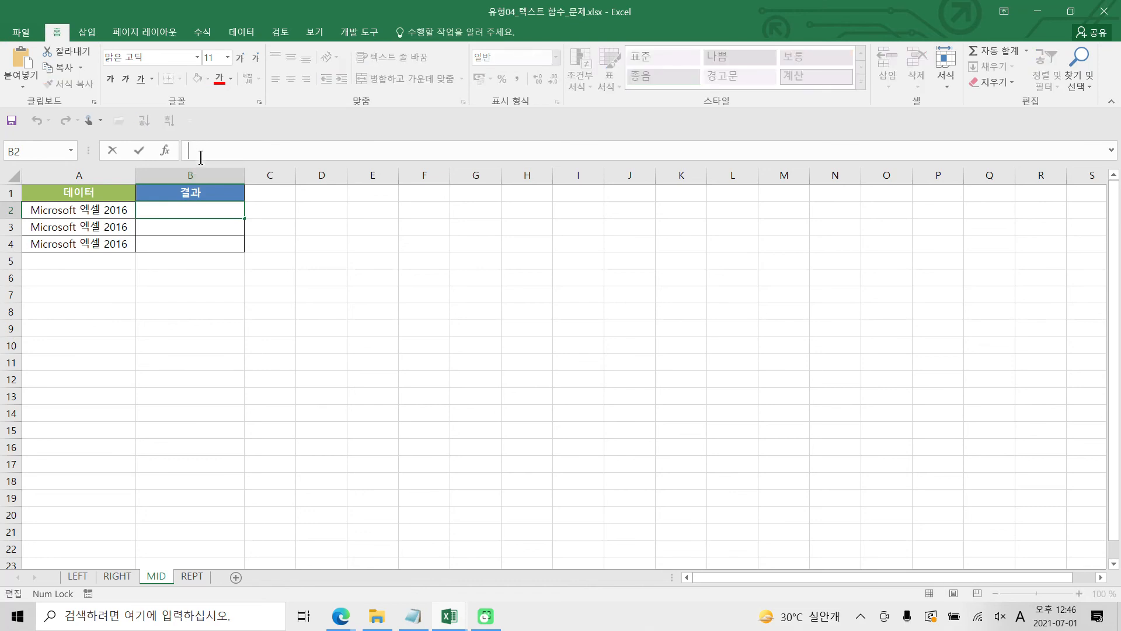
text(=)
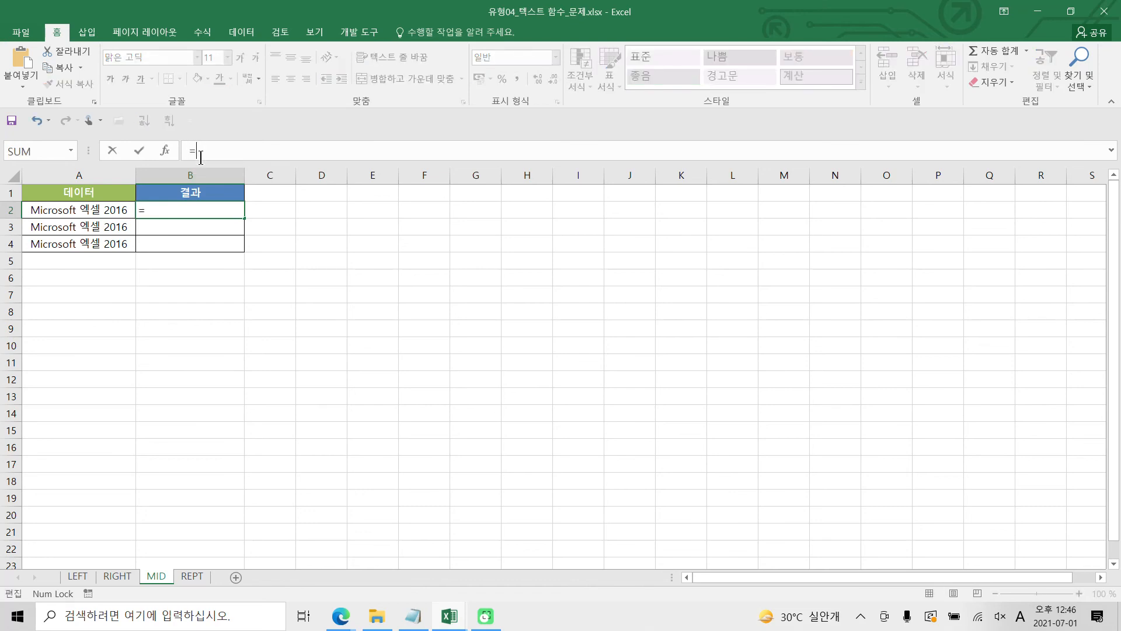
text(mi)
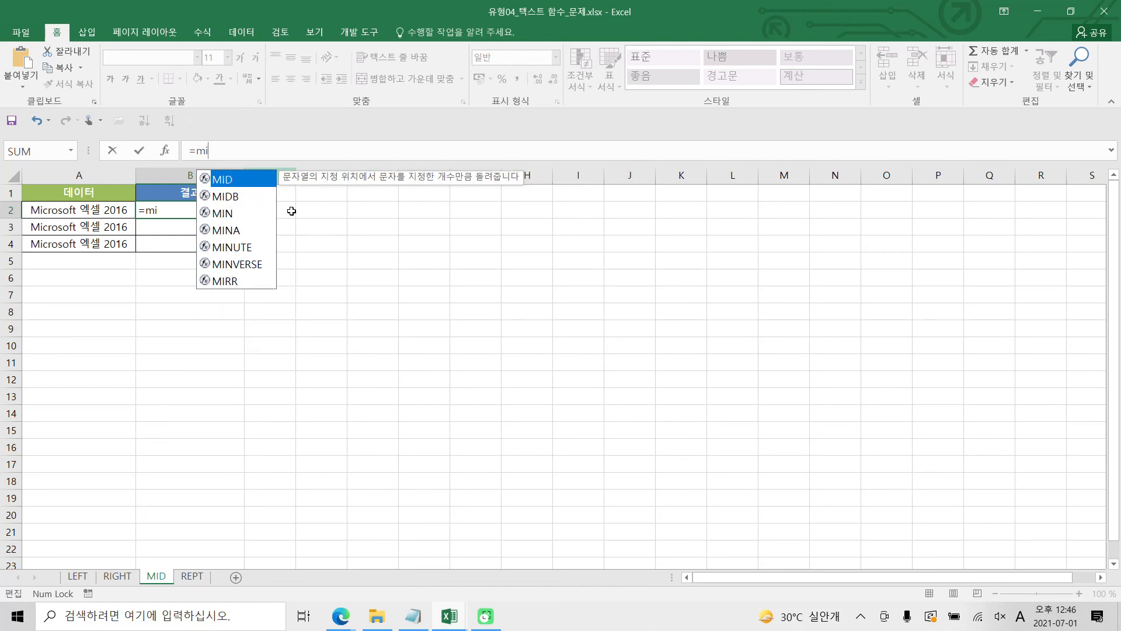
double_click(224, 181)
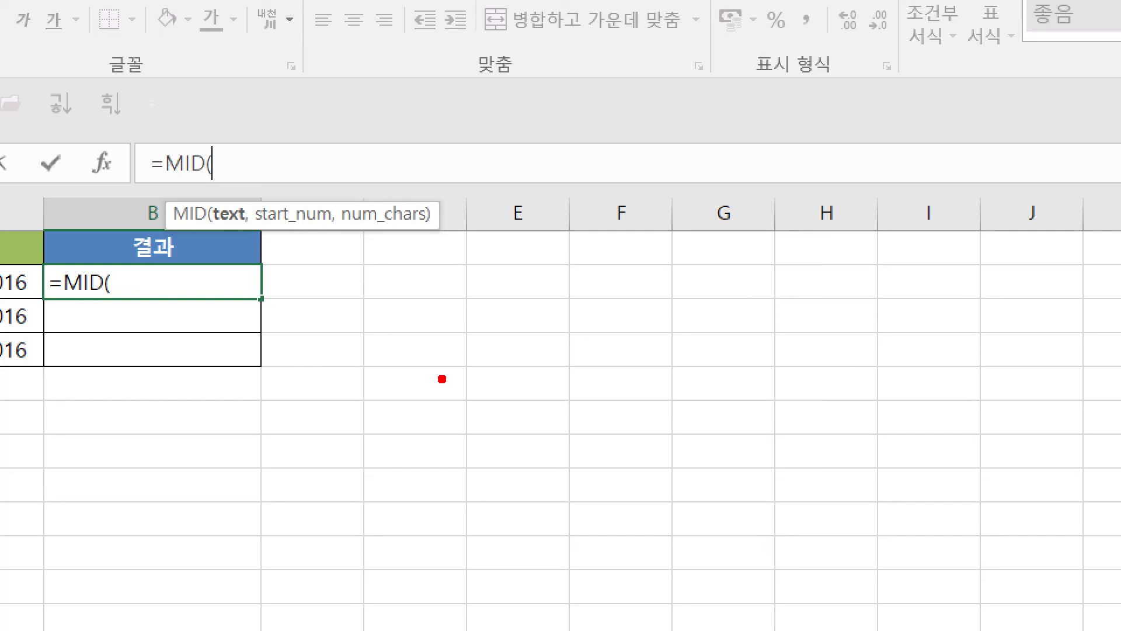
Circle the text, start_num and num_chars arguments of MID in red, and clear the pen annotations
mouse_move(193, 215)
mouse_down()
mouse_move(238, 220)
mouse_move(232, 234)
mouse_up()
mouse_move(297, 238)
mouse_down()
mouse_move(279, 242)
mouse_move(312, 245)
mouse_up()
drag(397, 240, 415, 229)
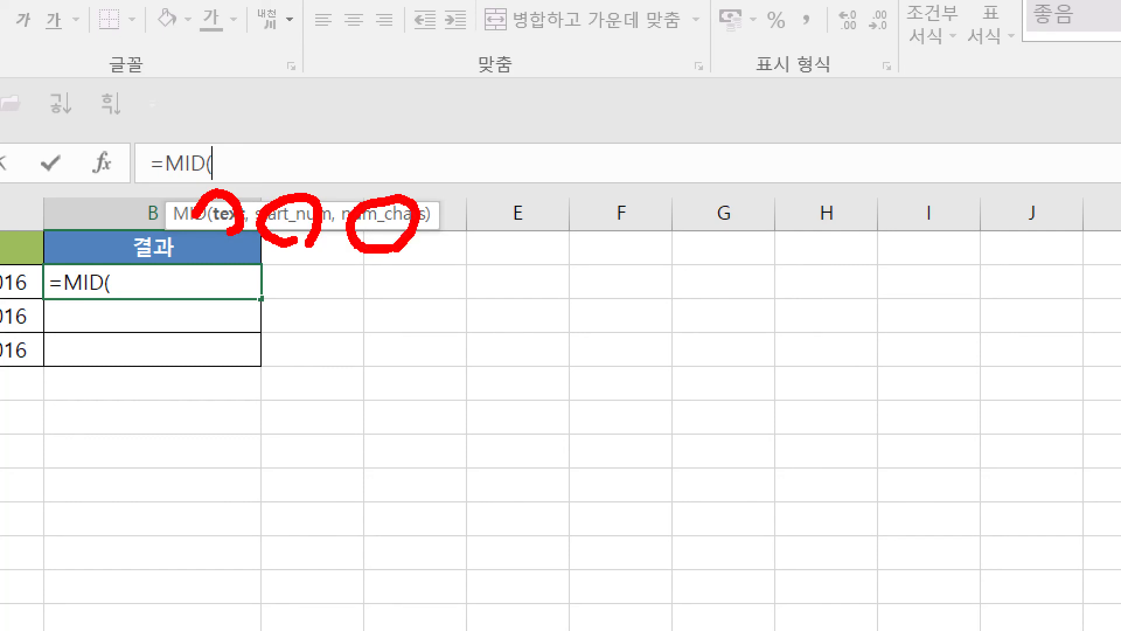
key(Escape)
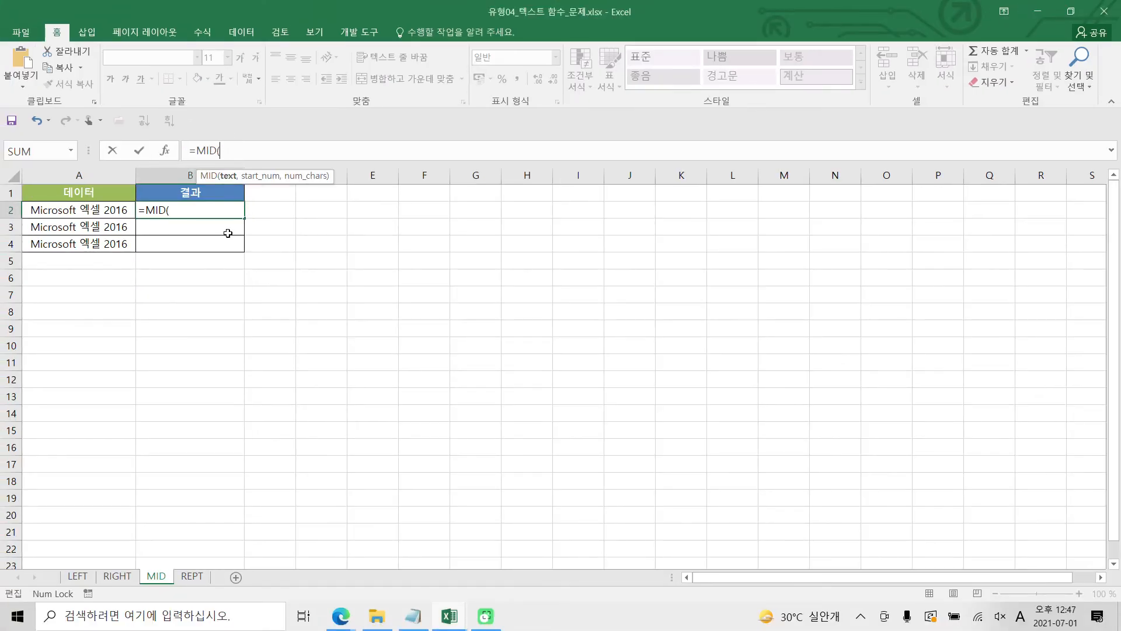
Complete the formula in B2 as =MID(A2,1,9) and fill it down to B4
click(86, 209)
text(,)
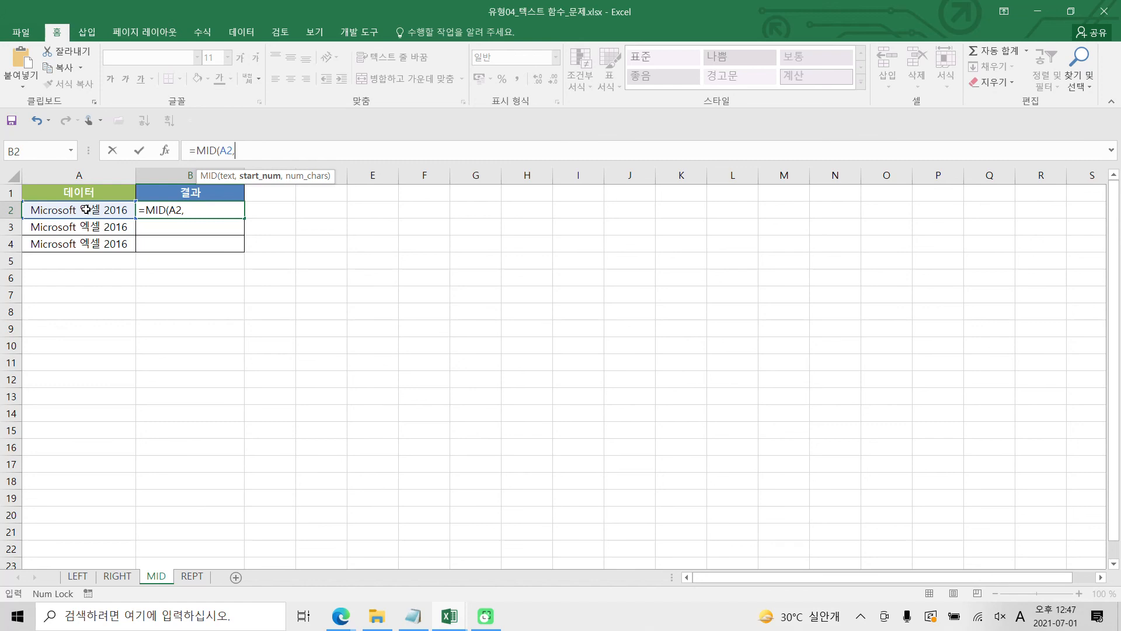
text(1,9)
key(Return)
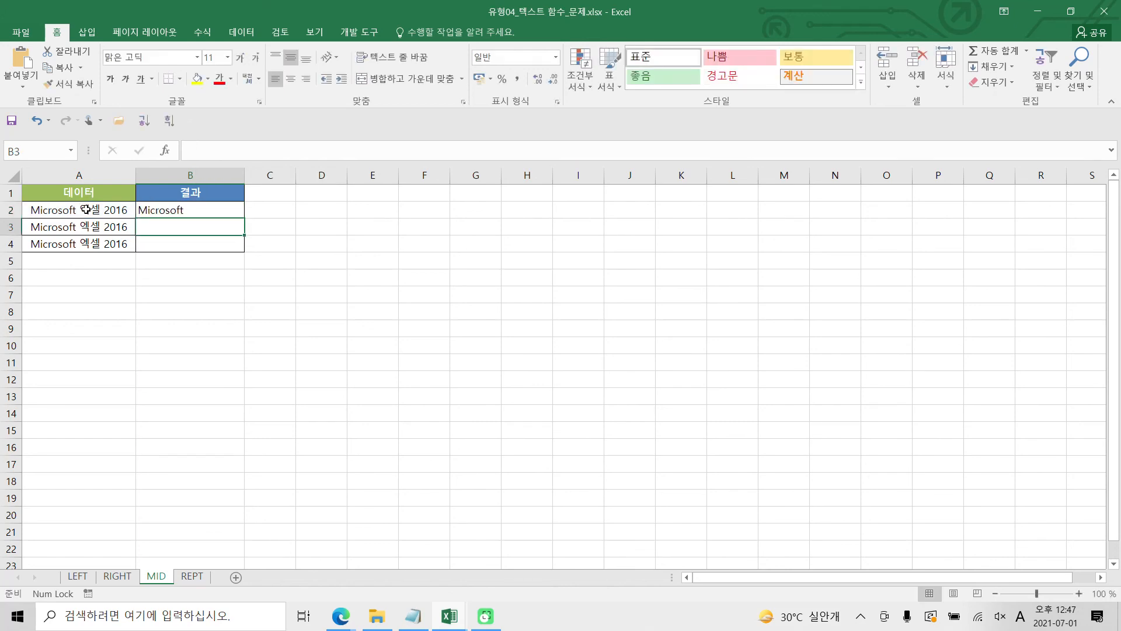
click(164, 210)
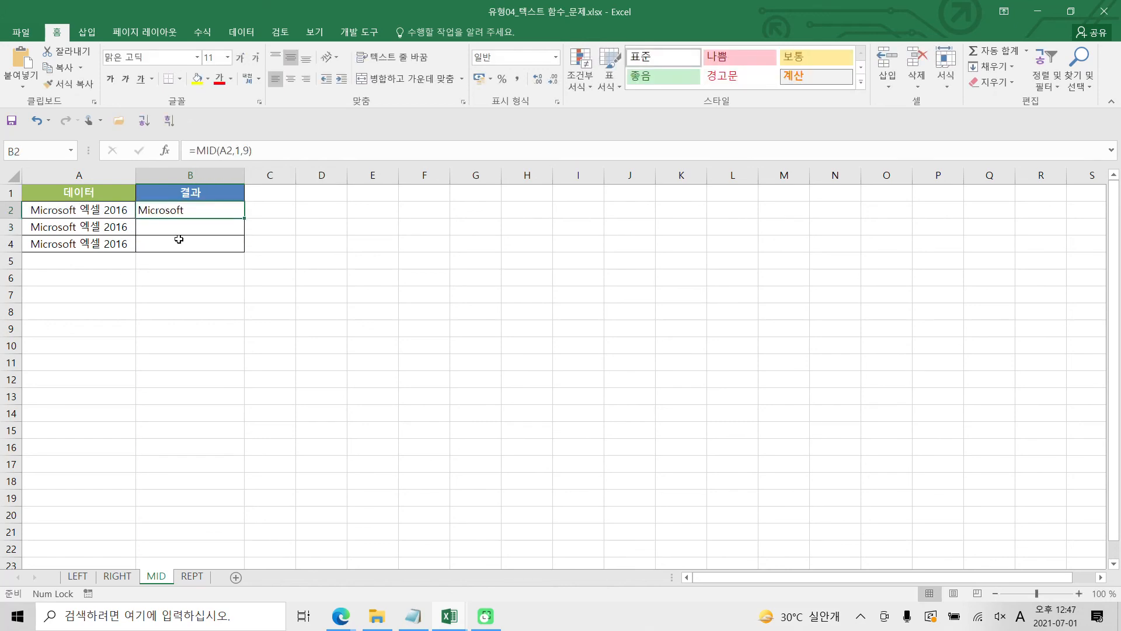
drag(244, 218, 245, 249)
Change the MID formula in B3 to start at character 11 and extract 2 characters
click(179, 229)
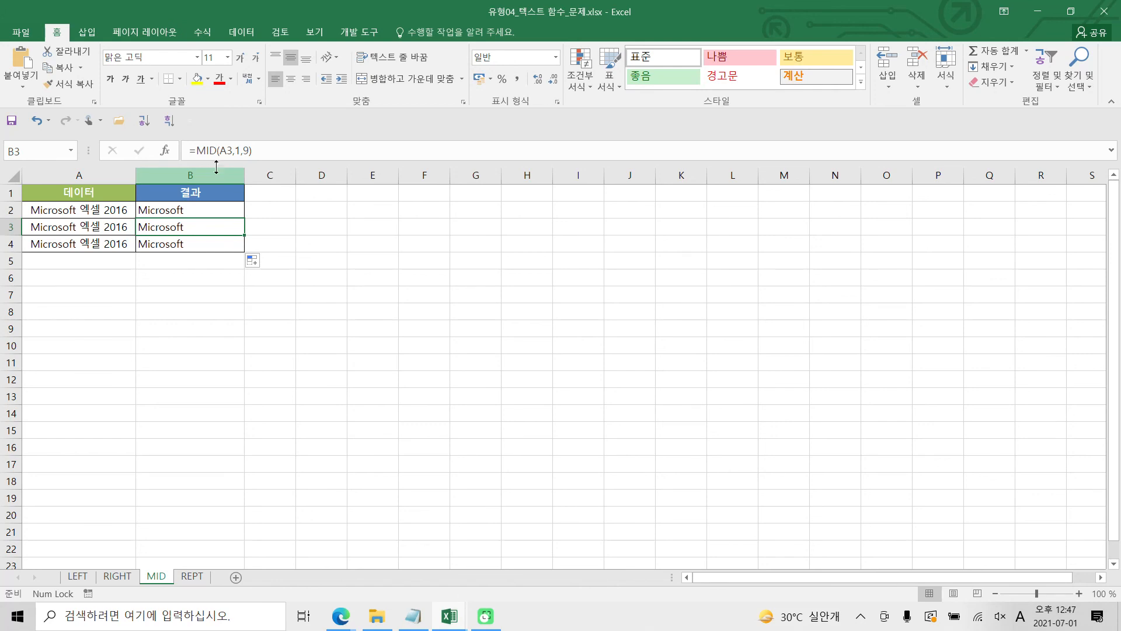
click(235, 150)
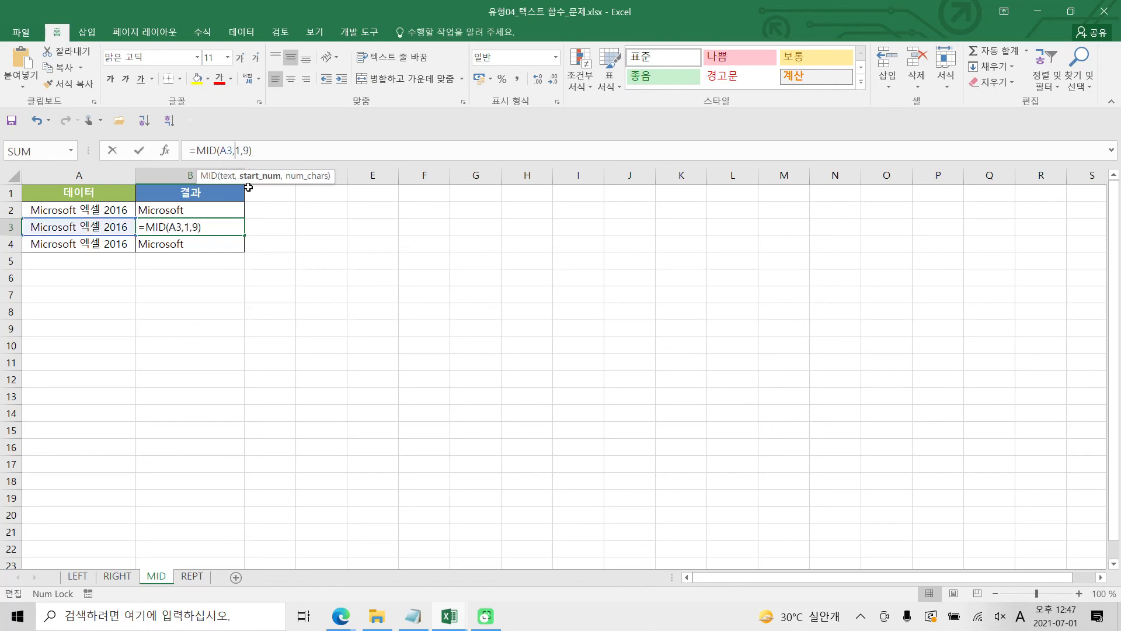
text(1)
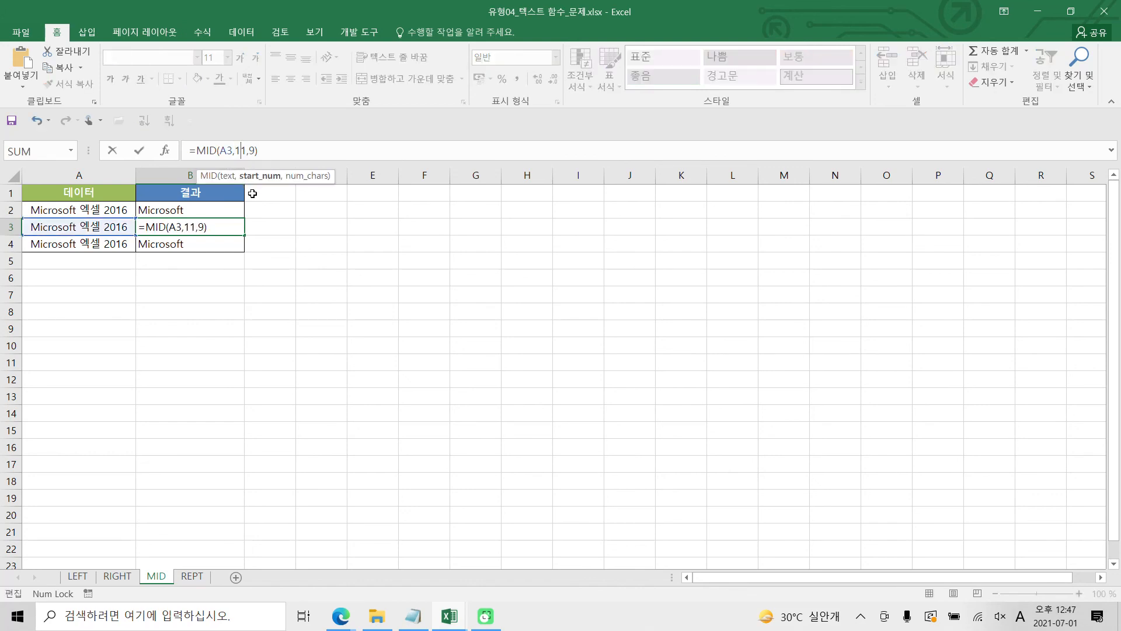
key(End)
key(BackSpace)
key(BackSpace)
text(2))
key(Return)
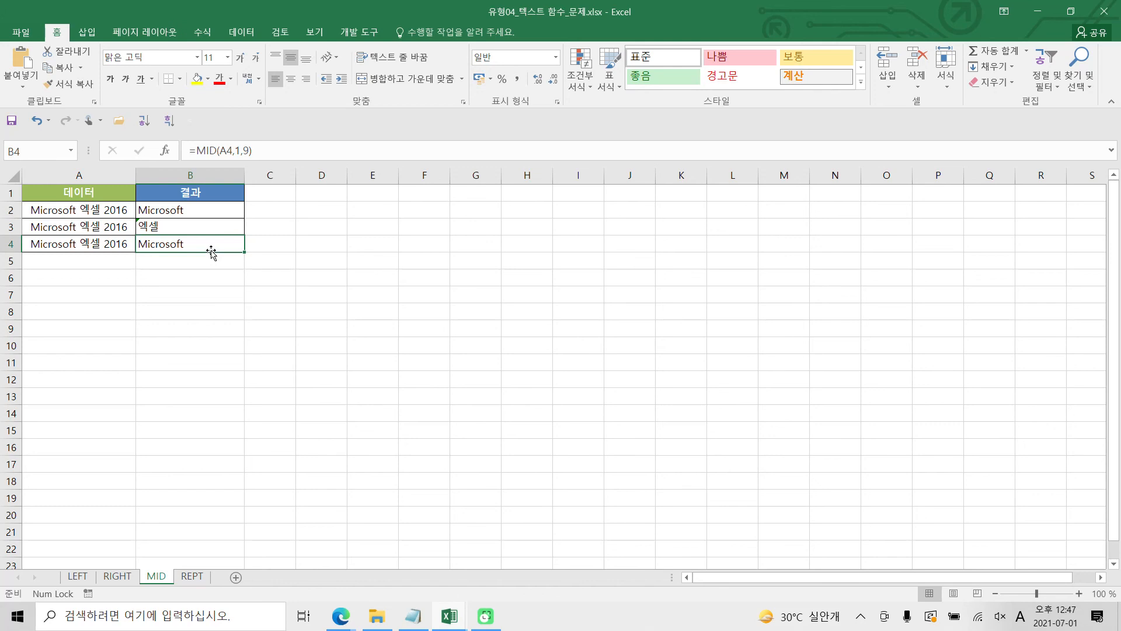
Change the MID formula in B4 to start at character 14 and extract 4 characters
click(239, 151)
text(4)
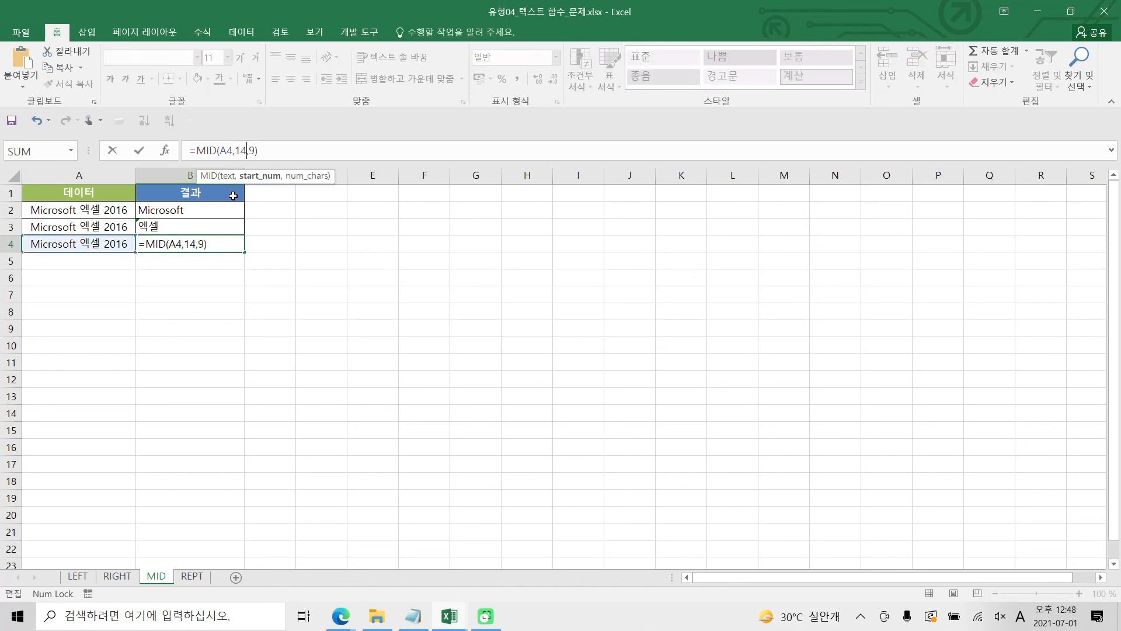
key(Right)
key(Delete)
text(4)
key(Return)
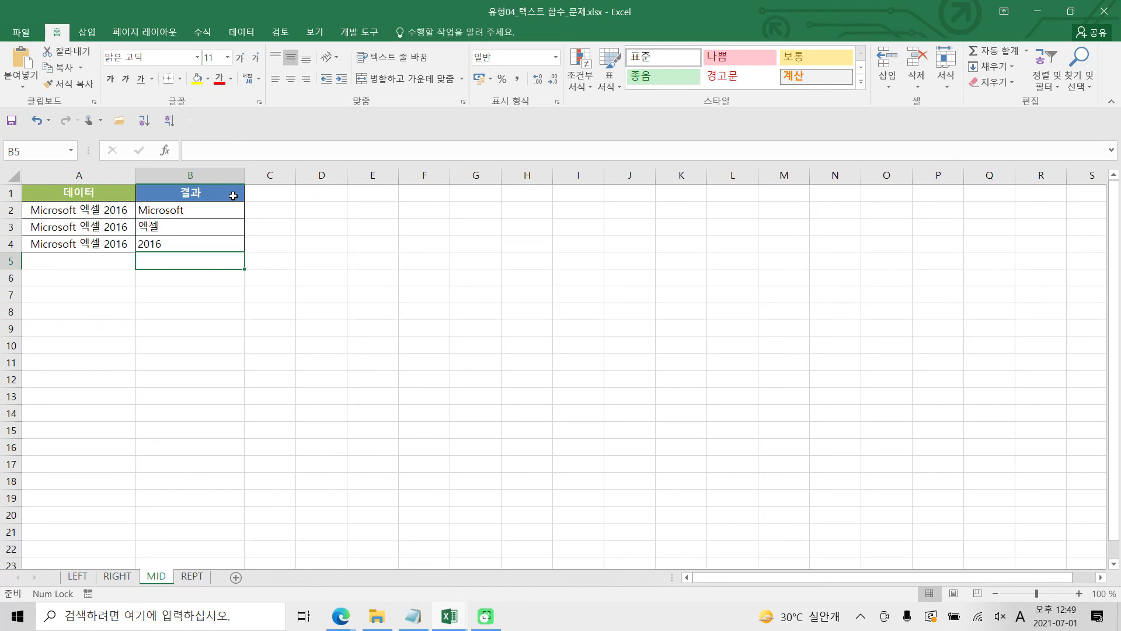
On the REPT sheet, widen column A and begin a formula in A2 under 결과 with the REPT function
click(192, 577)
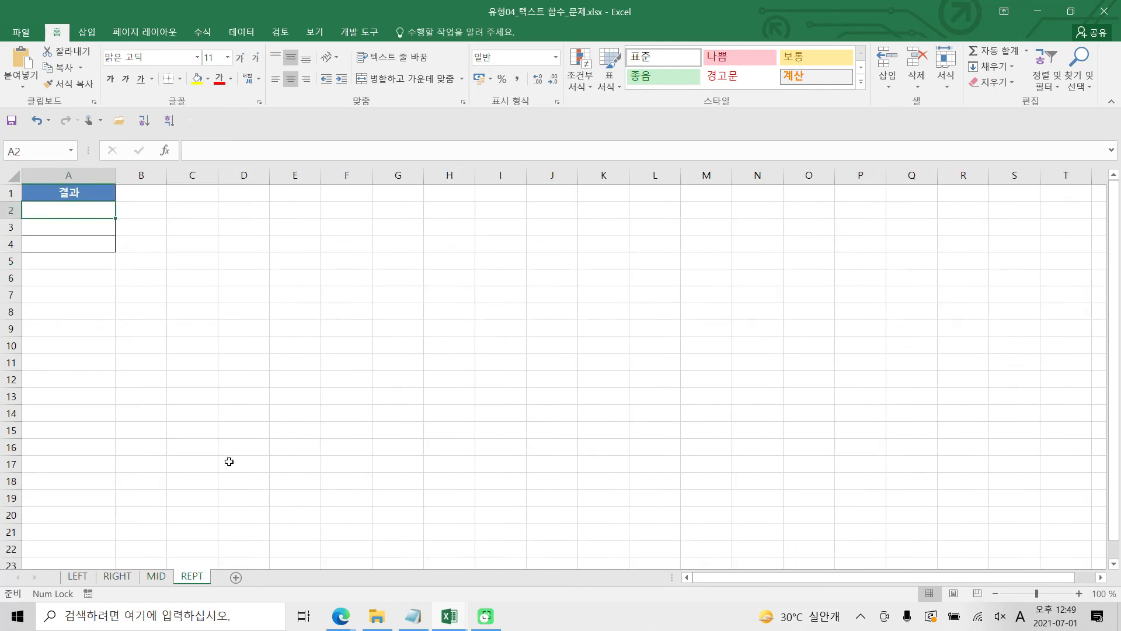
drag(115, 176, 184, 175)
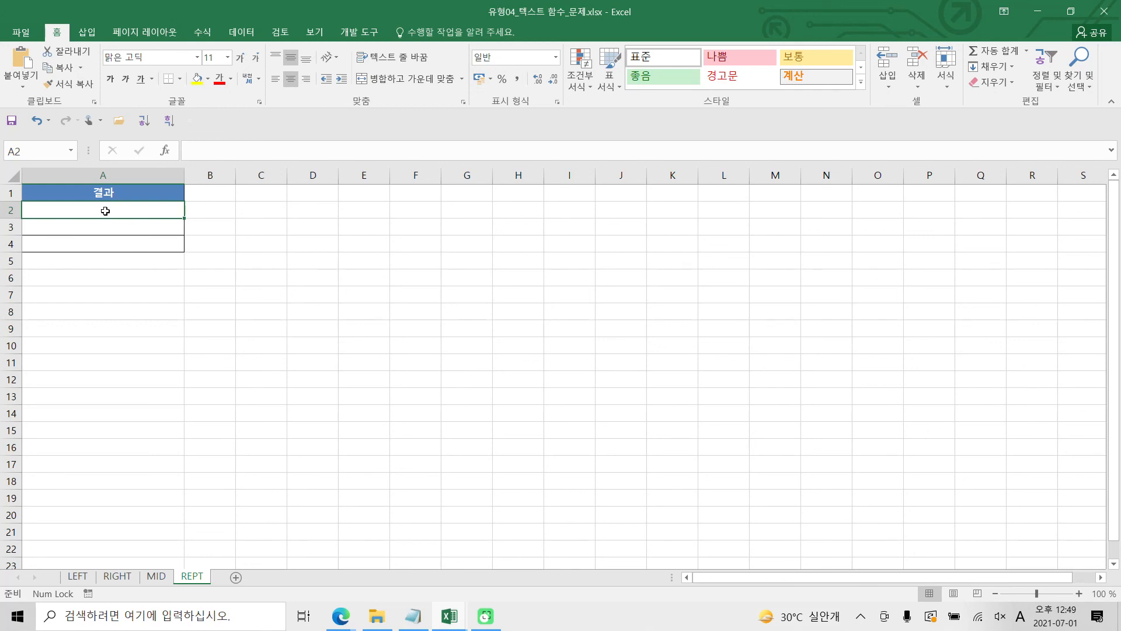
click(191, 151)
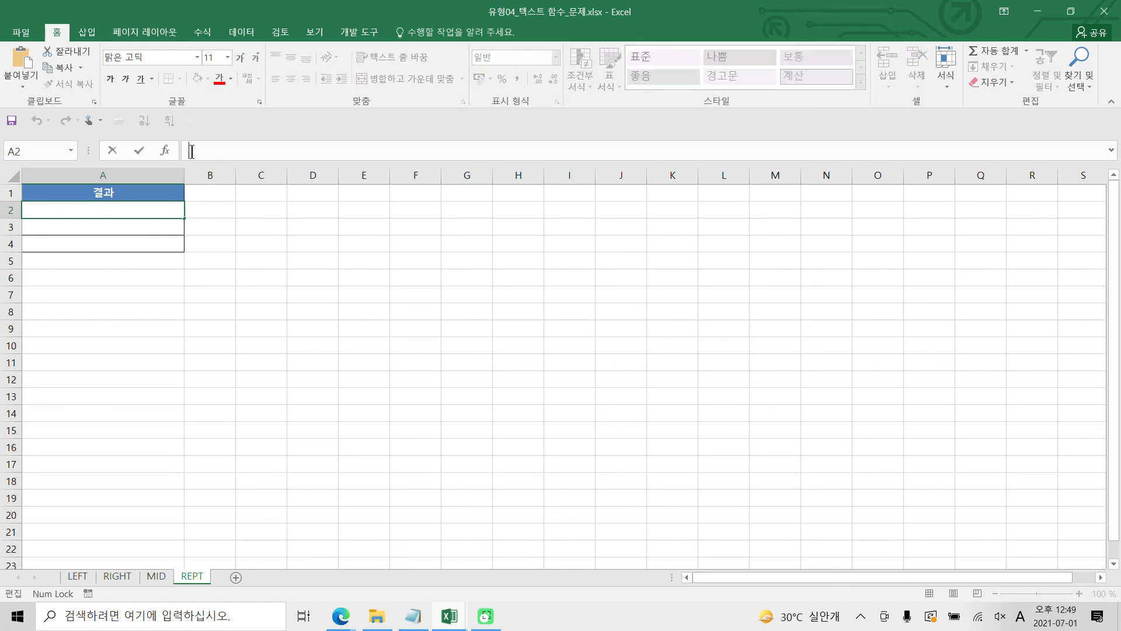
text(=)
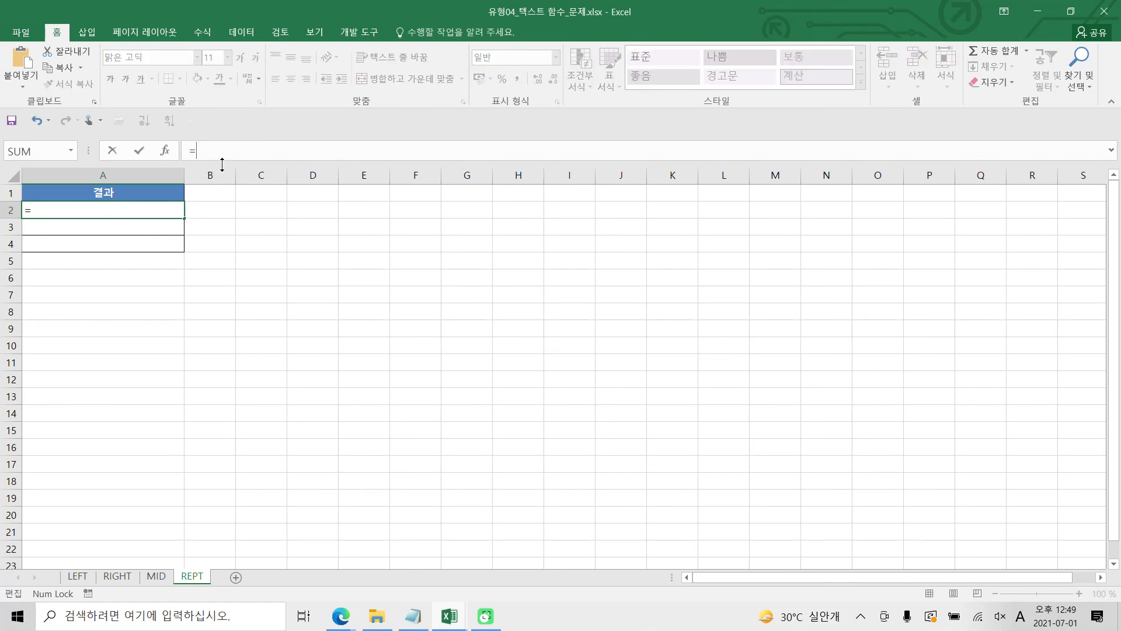
text(re)
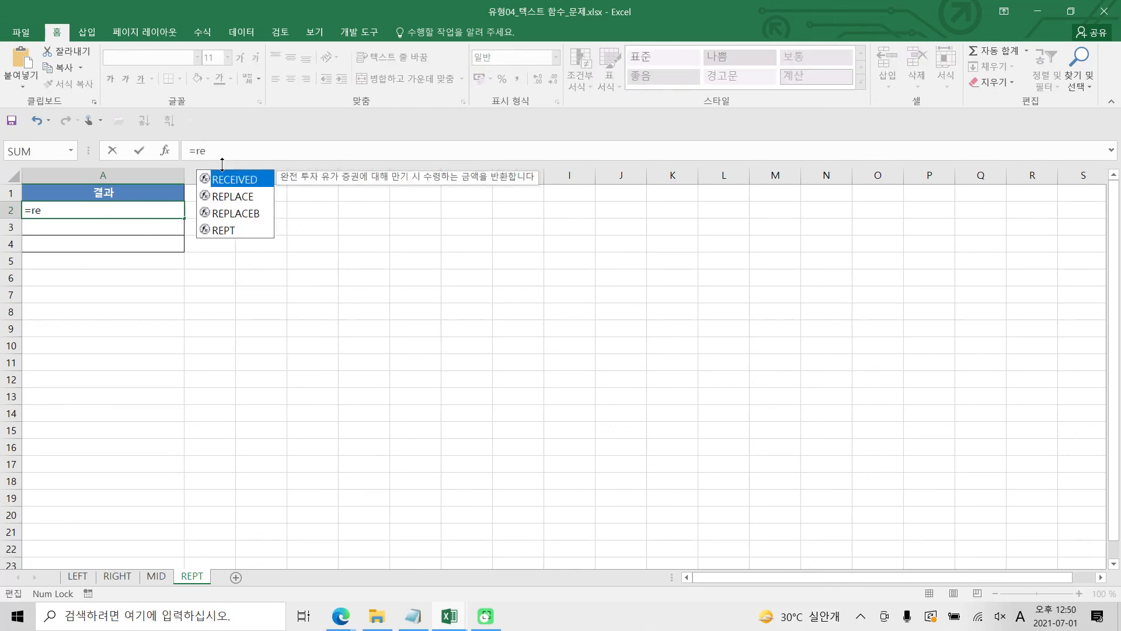
text(p)
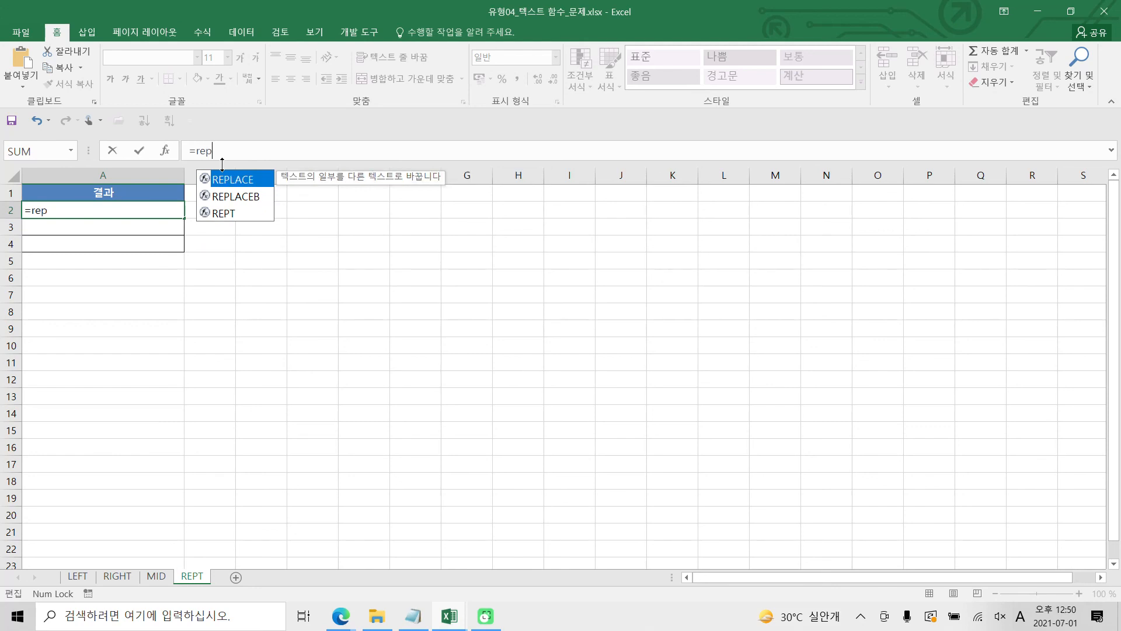
double_click(225, 211)
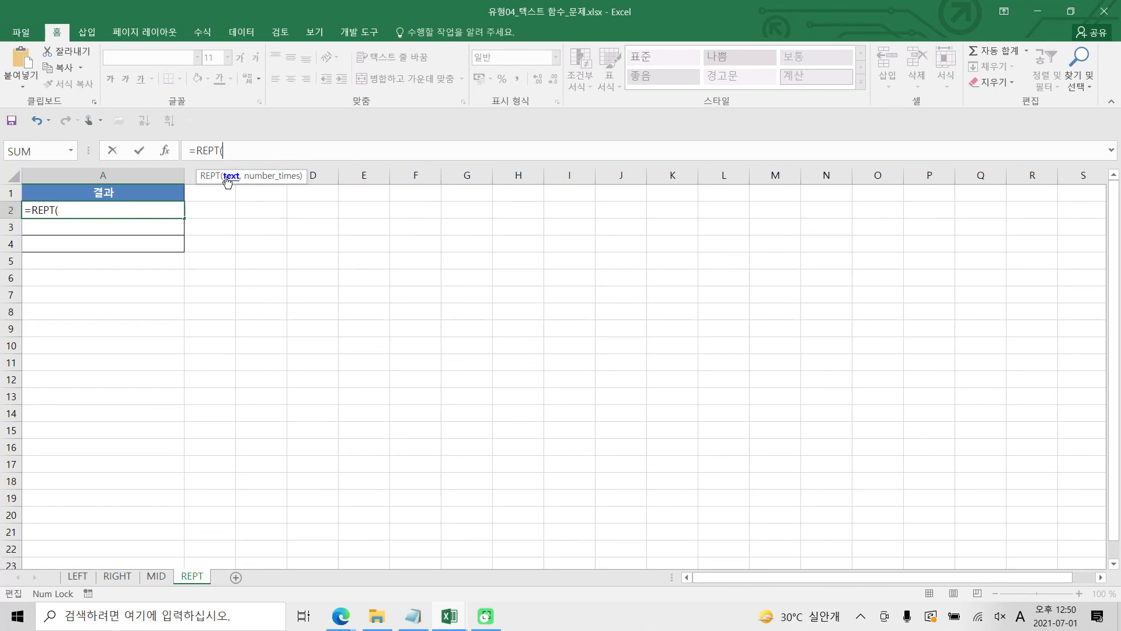
Enter the special character ★ in quotation marks as the text argument of REPT, converting it from the Korean consonant ㅁ
text(")
key(Hangul)
text(□)
key(Hangul_Hanja)
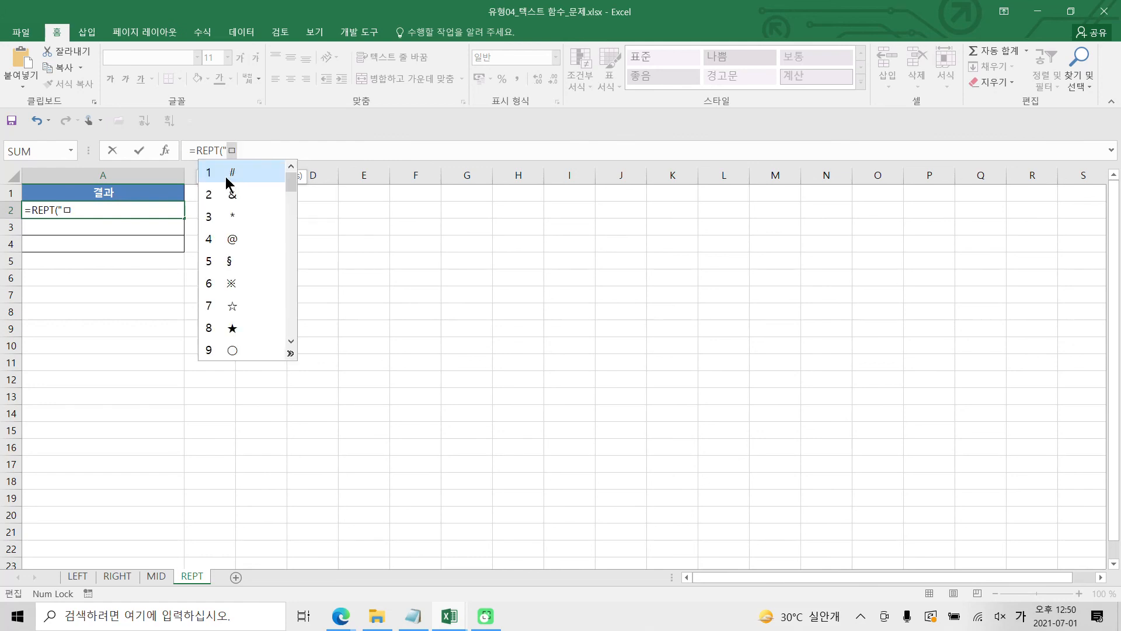
click(289, 353)
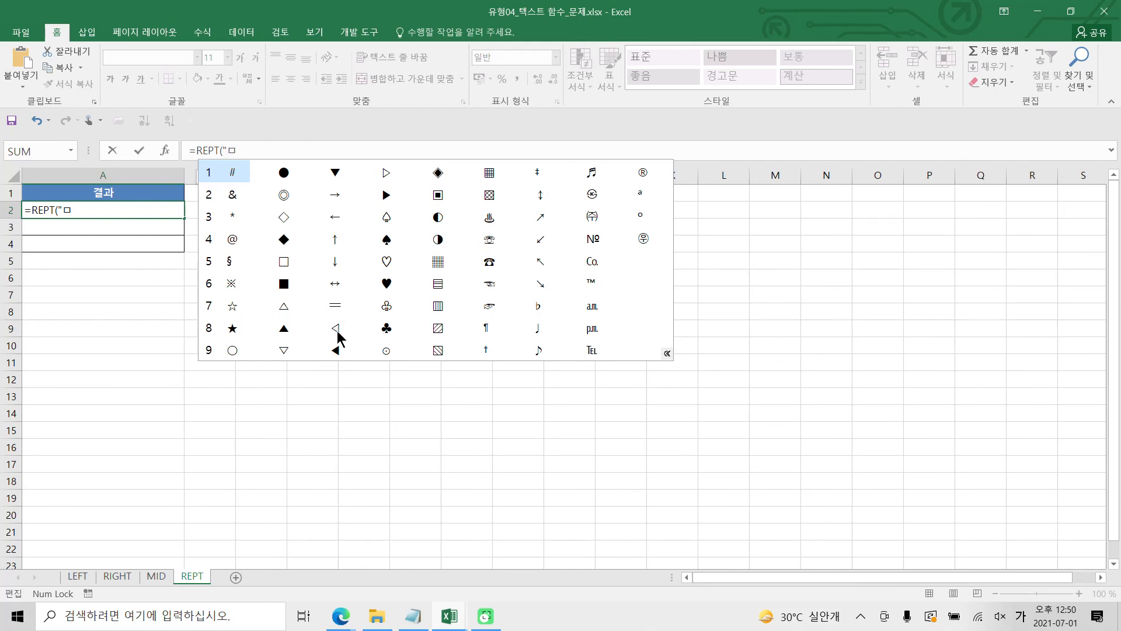
click(233, 328)
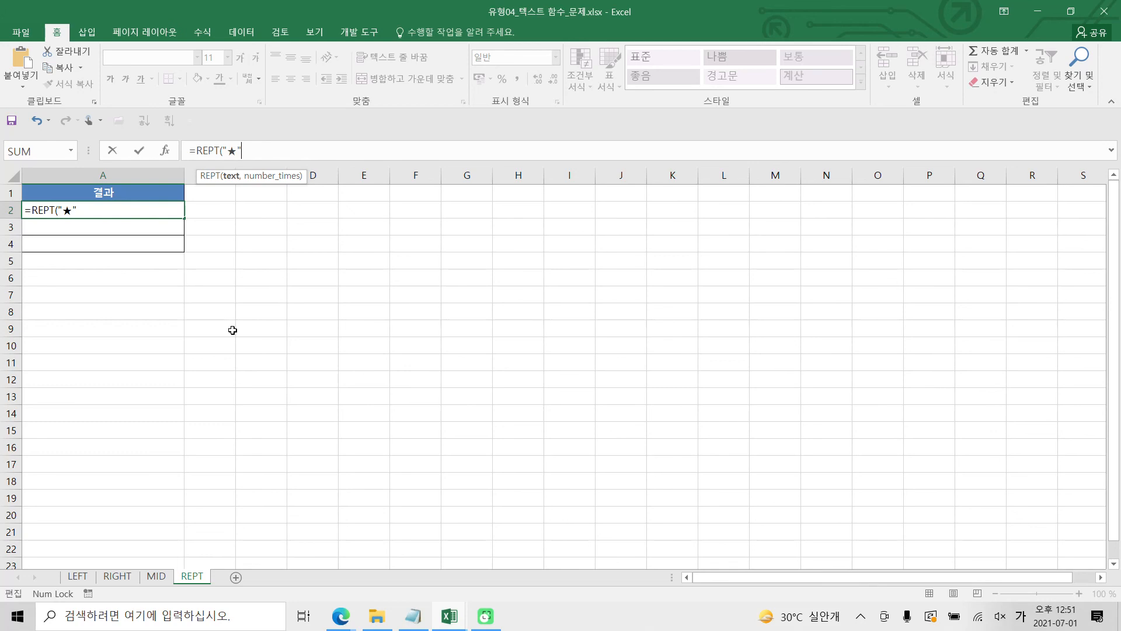
text(,)
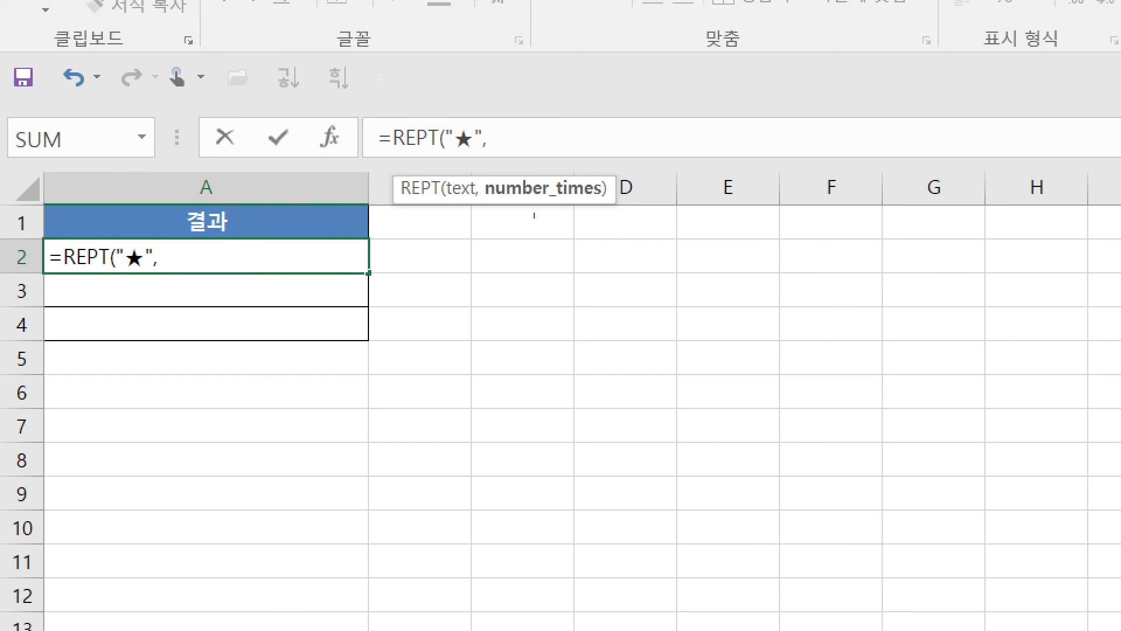
Complete the formula in A2 as =REPT("★",5) and fill it down to A4
drag(492, 201, 588, 208)
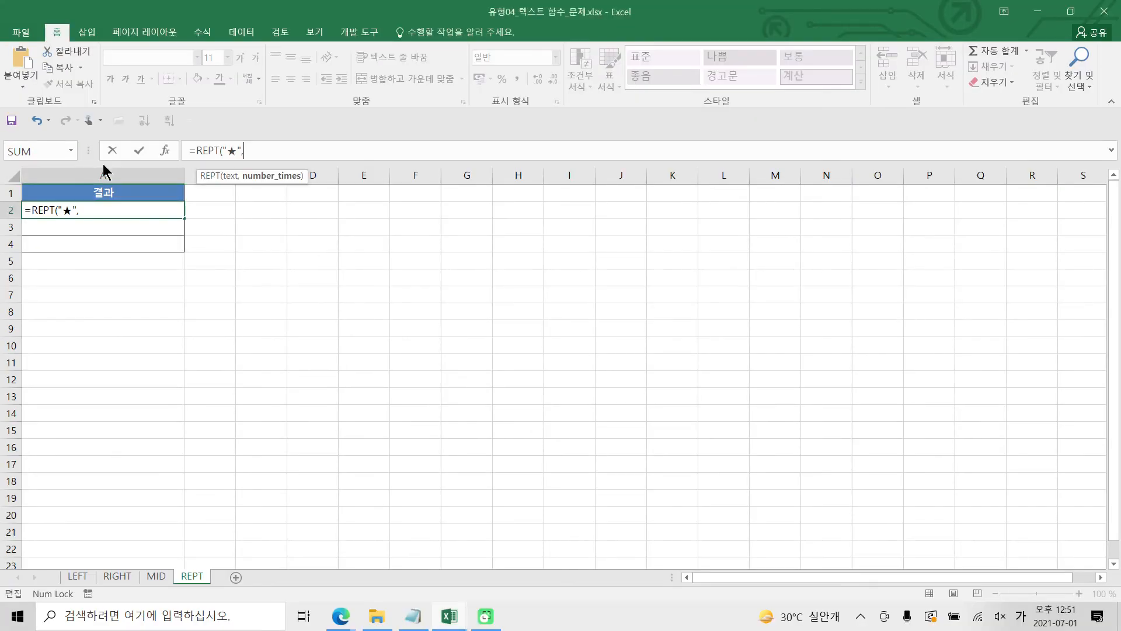
text(5)
click(137, 152)
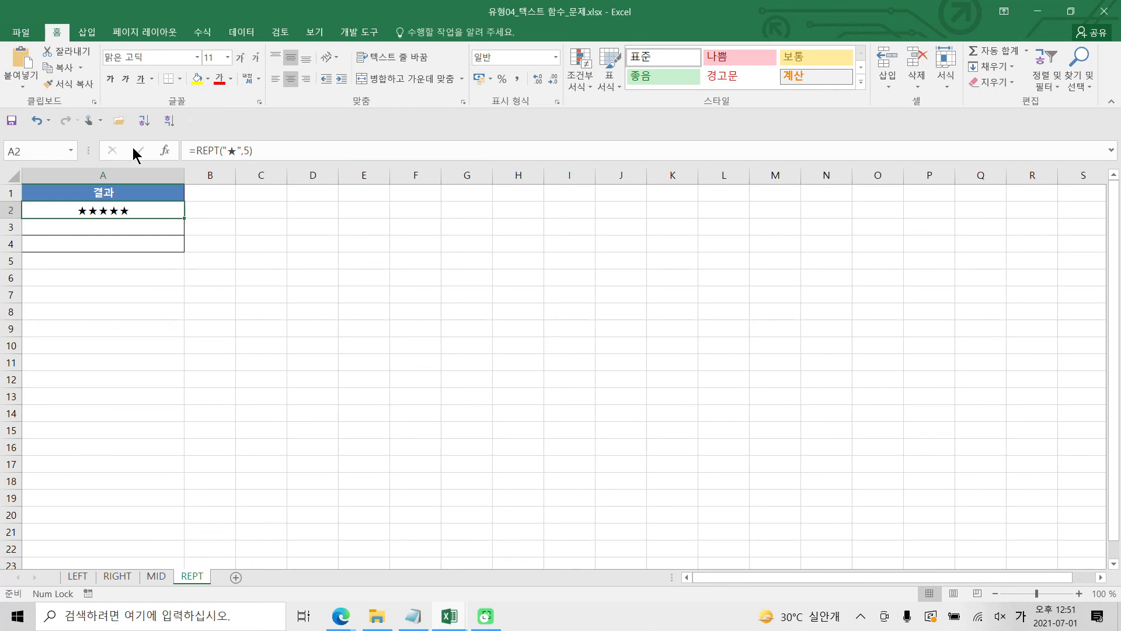
drag(185, 218, 140, 240)
Change the repeat count of the REPT formula in A3 to 1*4
click(138, 230)
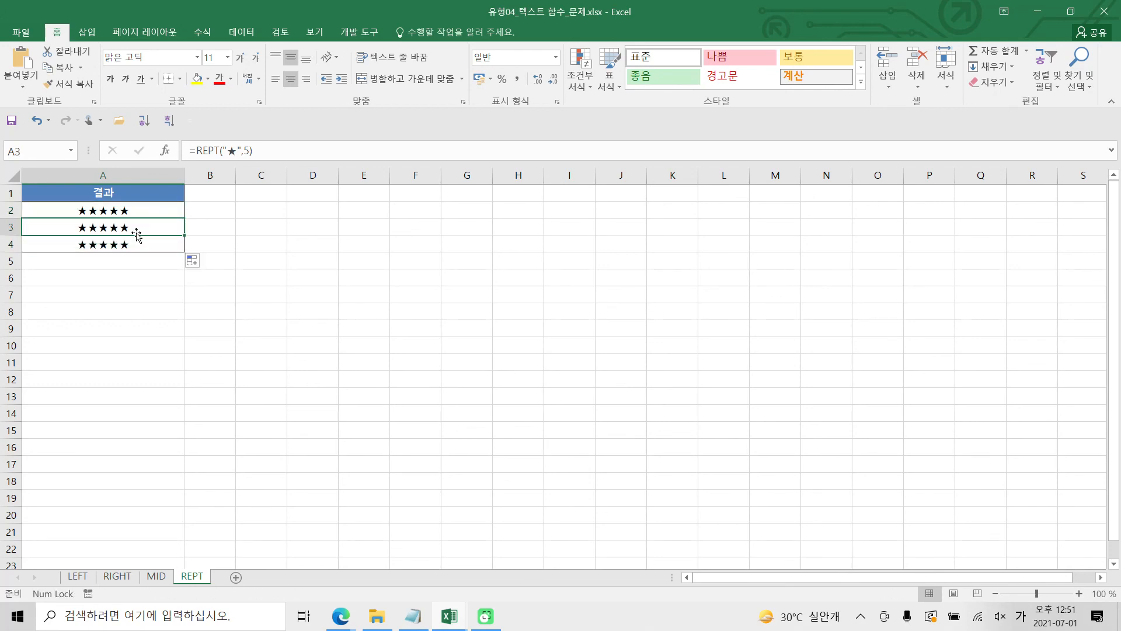
click(248, 151)
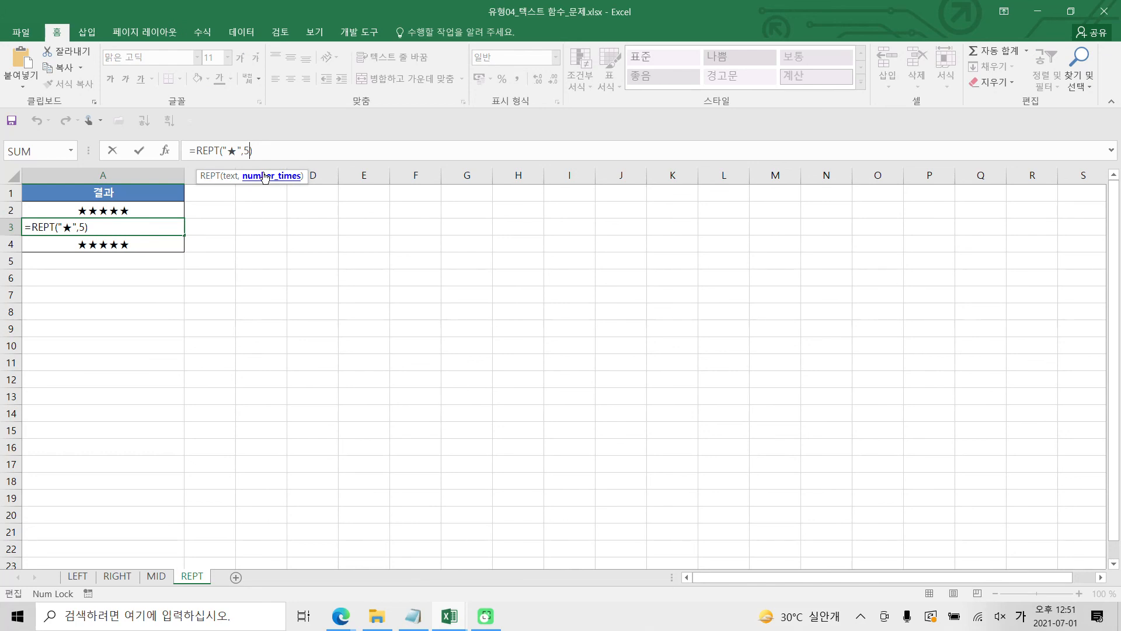
key(BackSpace)
text(1*4)
key(Return)
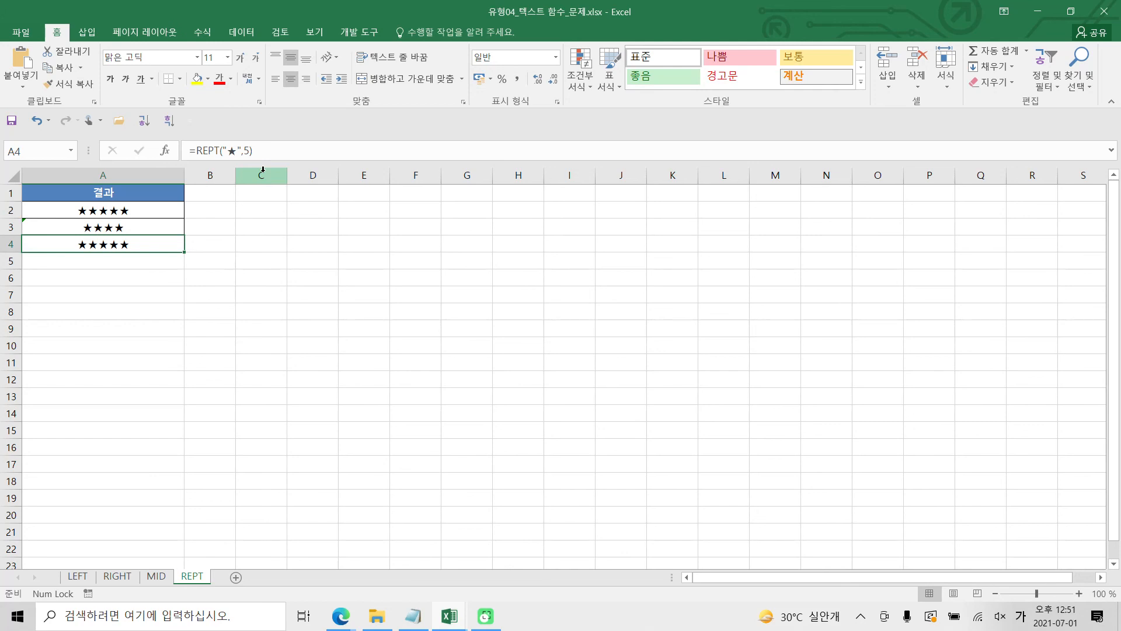
Change the repeat count of the REPT formula in A4 to 9/3
click(249, 151)
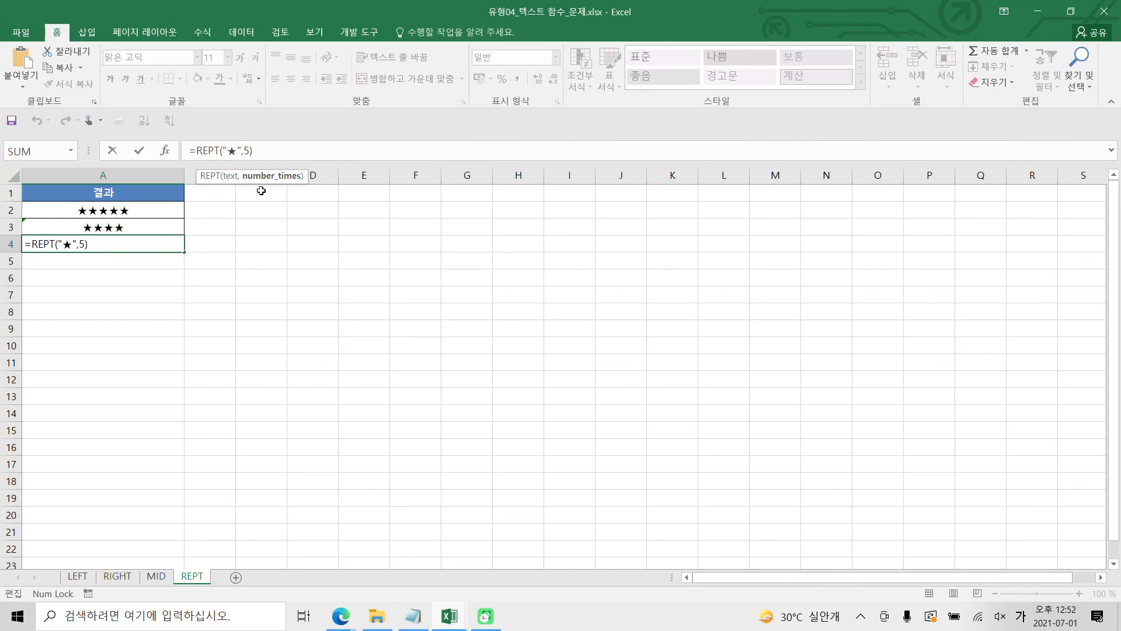
key(BackSpace)
text(9/3)
key(Return)
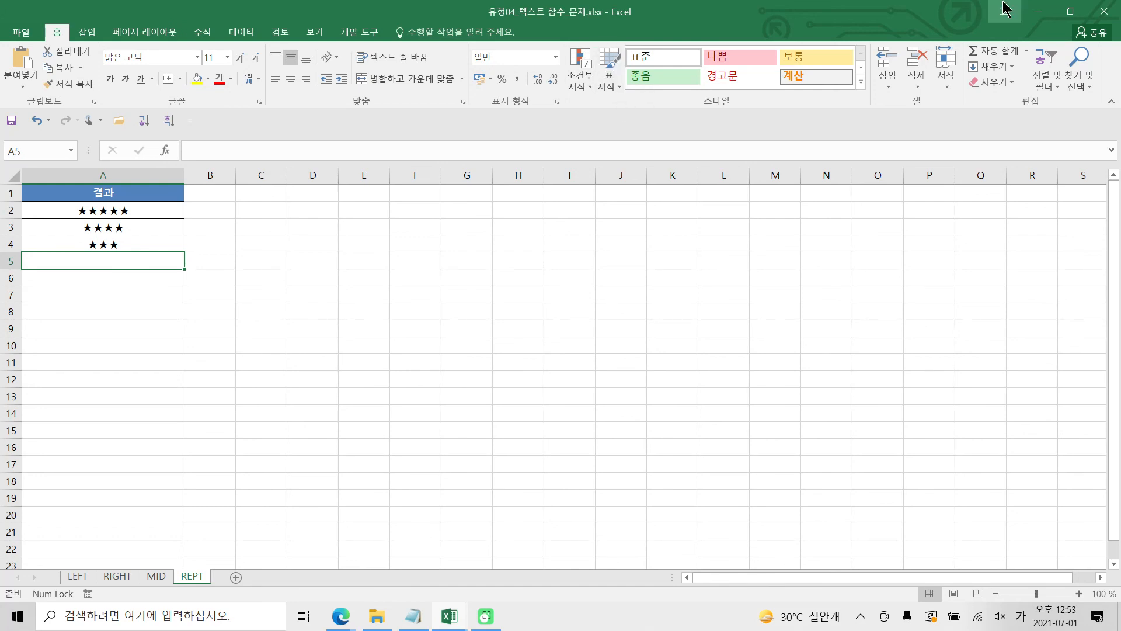
Close the text functions workbook and the math and trigonometry functions workbook without saving the changes
click(1103, 13)
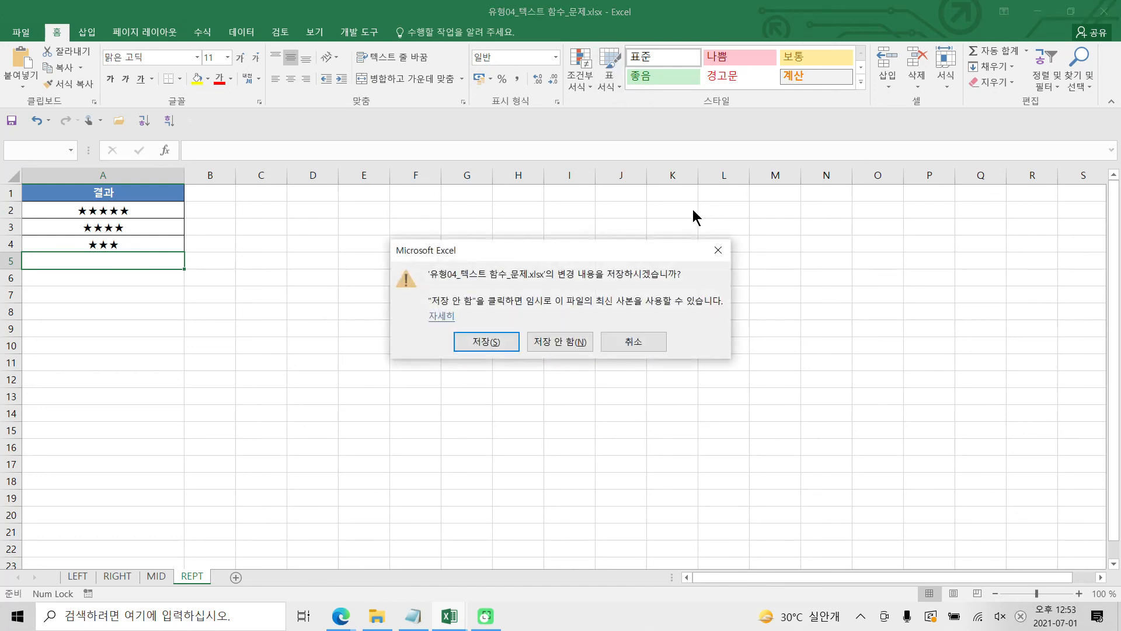
click(554, 336)
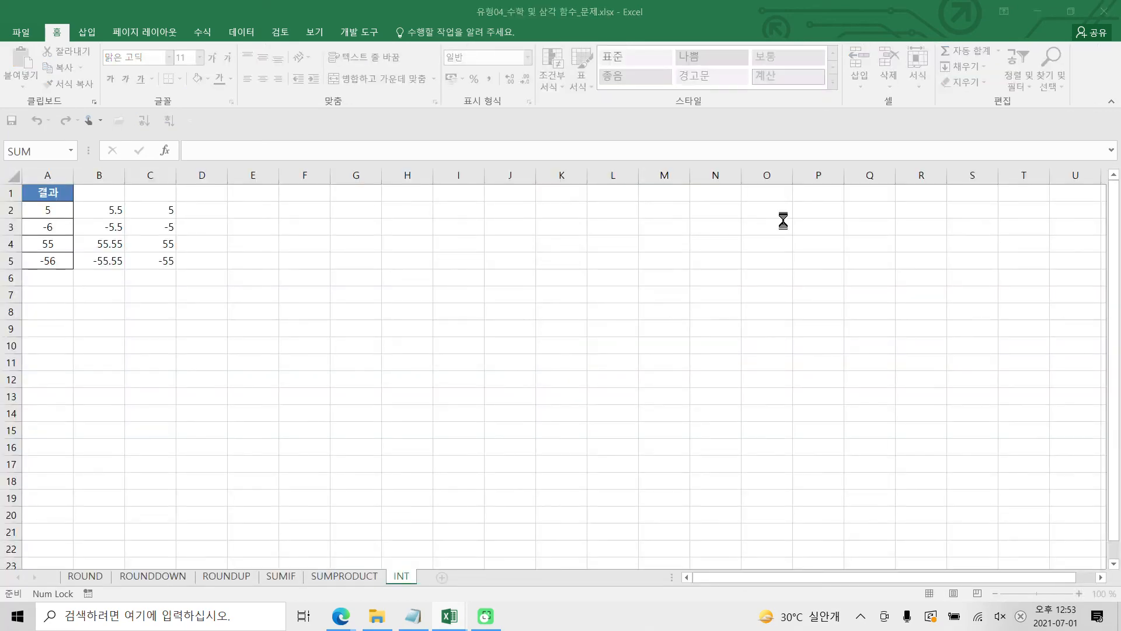
click(1103, 12)
click(557, 340)
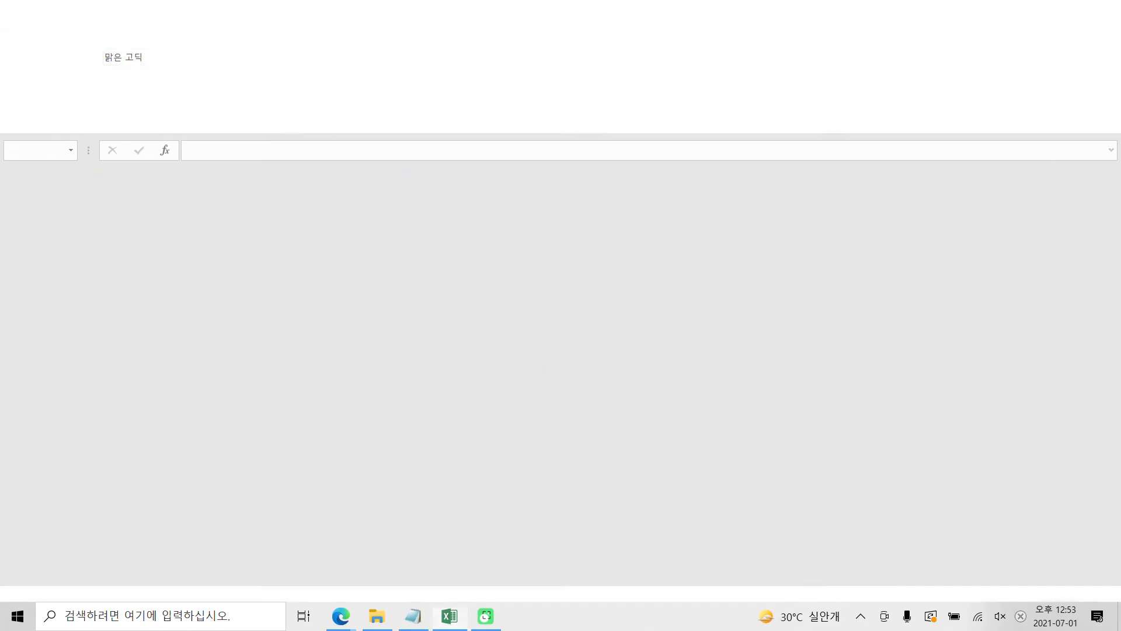